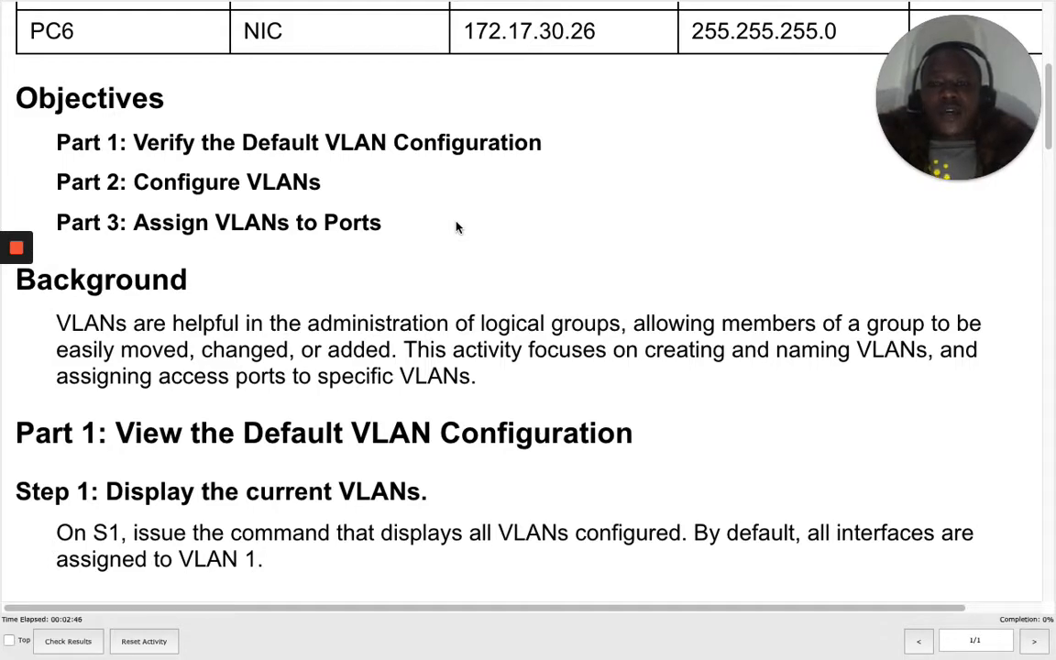
Read the activity instructions from the objectives and background through Part 1, covering the current VLANs and PC connectivity checks
scroll(456, 227, "up", 2)
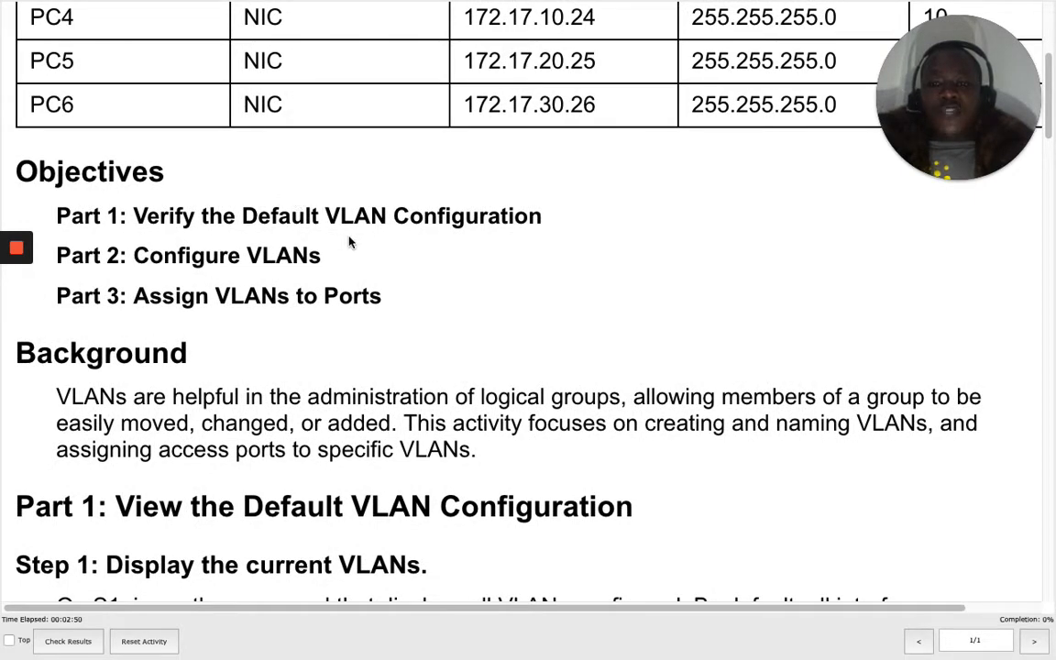
scroll(358, 241, "down", 1)
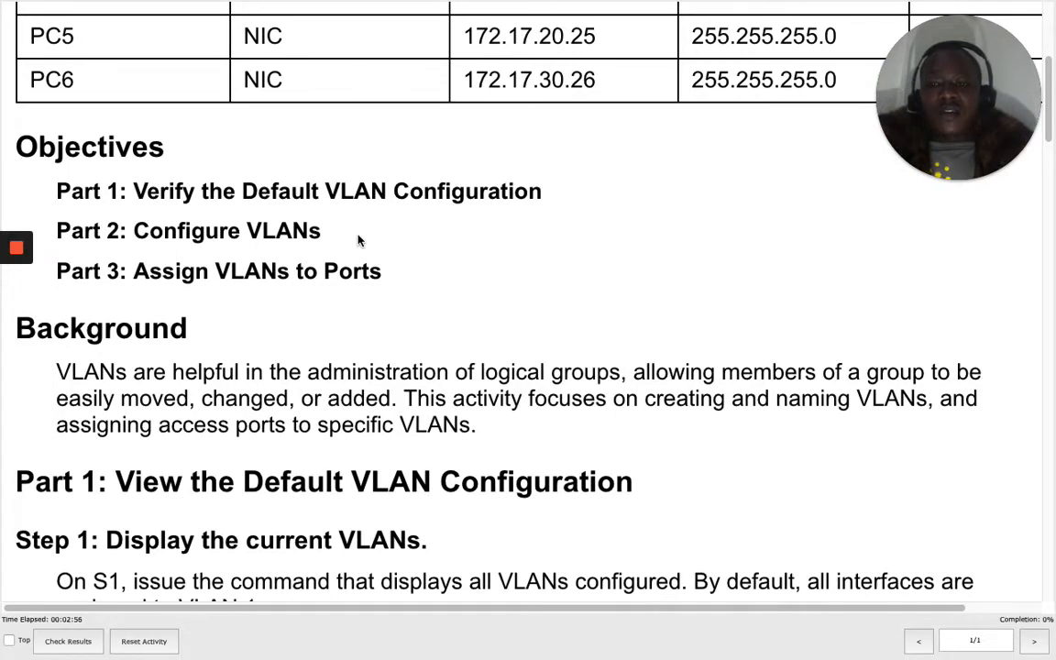
scroll(358, 240, "down", 1)
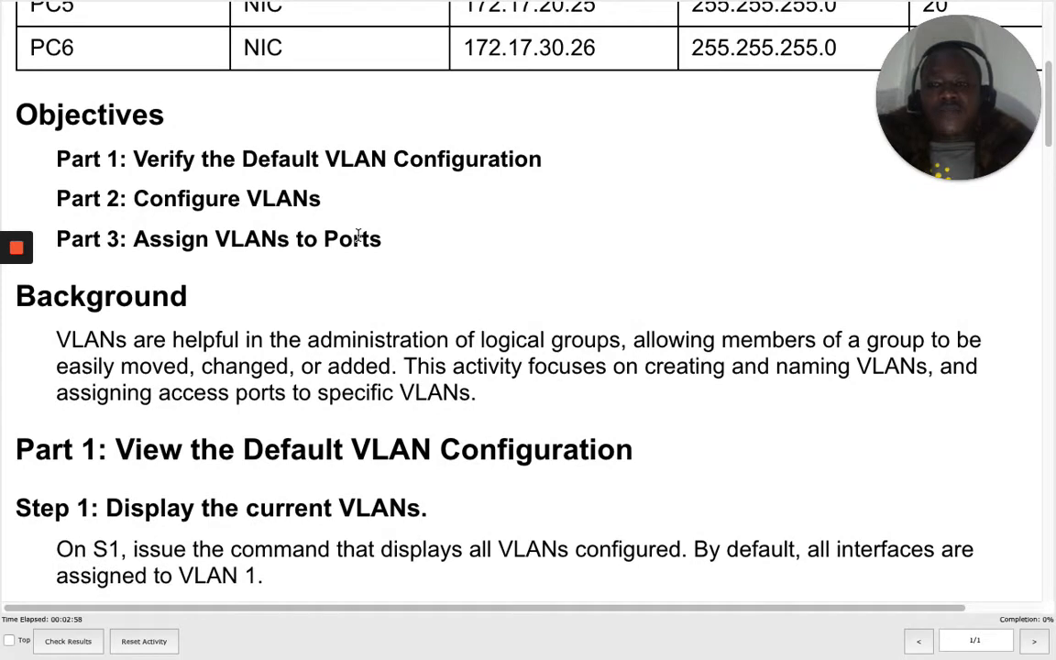
scroll(359, 240, "down", 5)
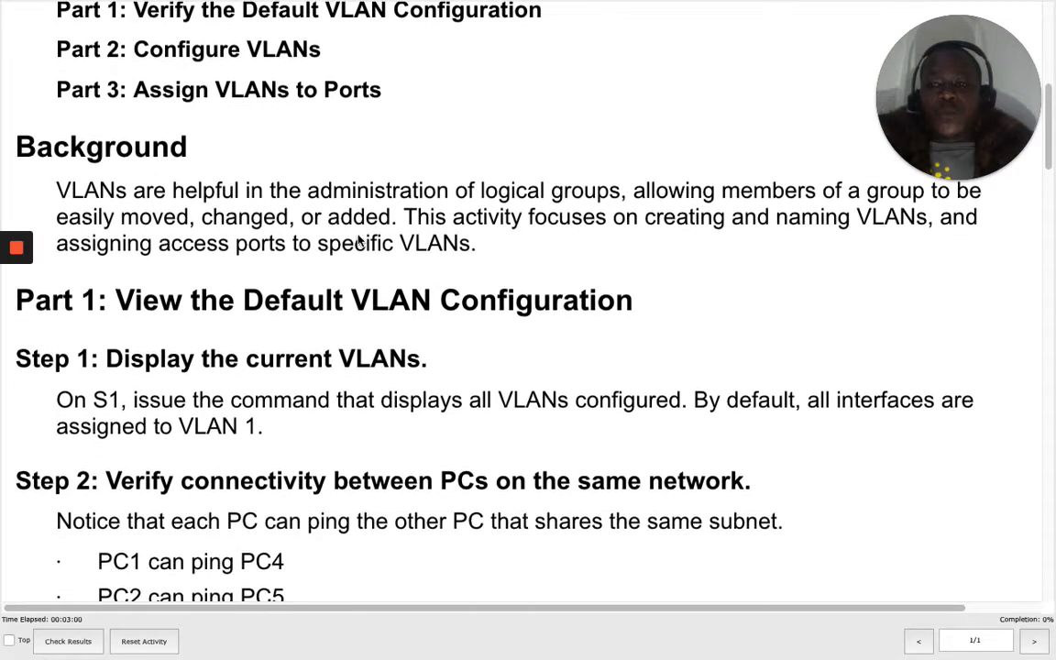
scroll(358, 238, "down", 2)
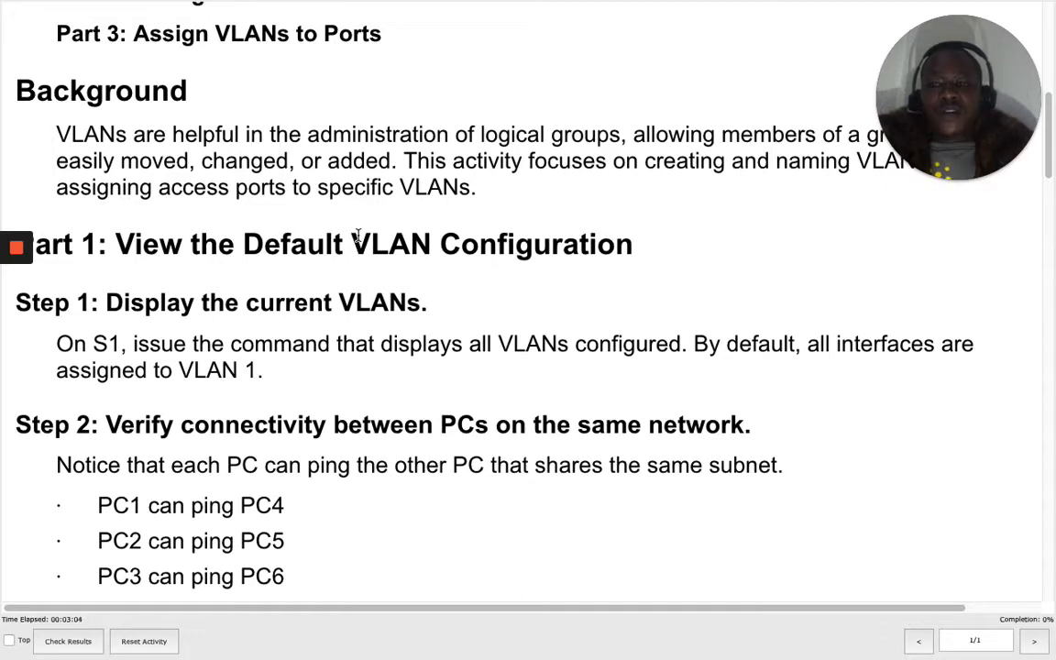
scroll(359, 235, "down", 3)
scroll(358, 235, "down", 2)
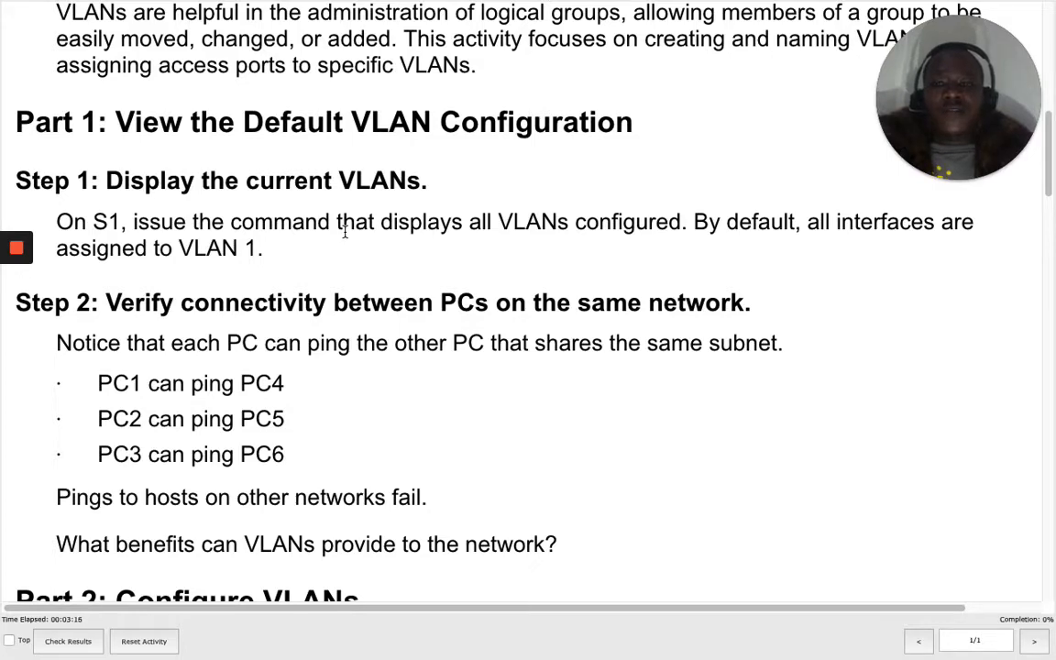
Open the command line of switch S1 from the topology and enter privileged EXEC mode
key("ctrl+Left")
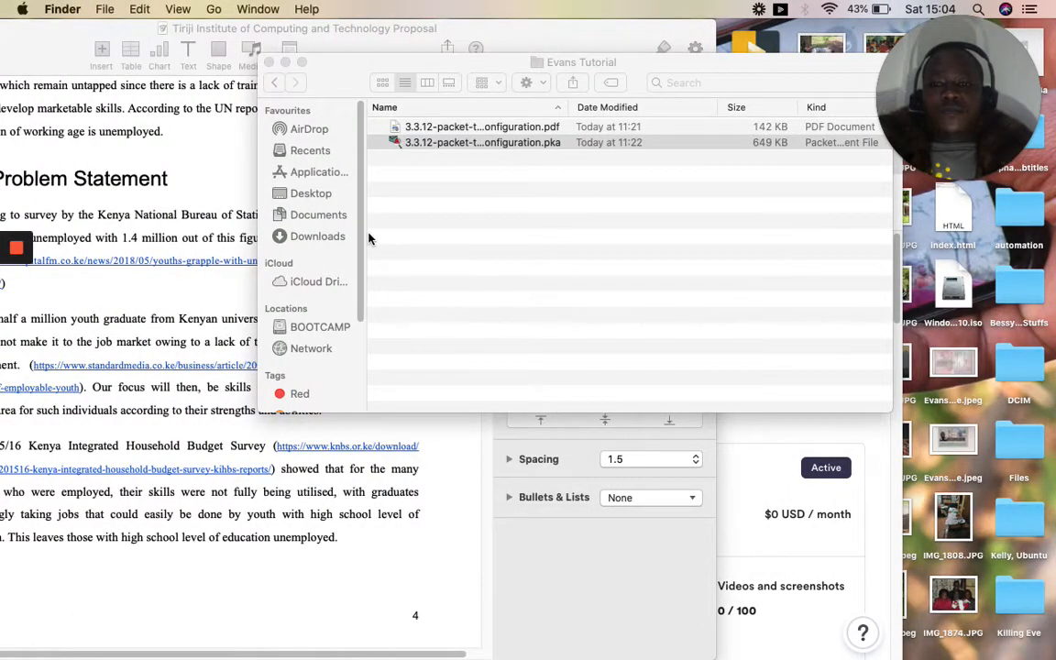
key("ctrl+Right")
key("ctrl+Right")
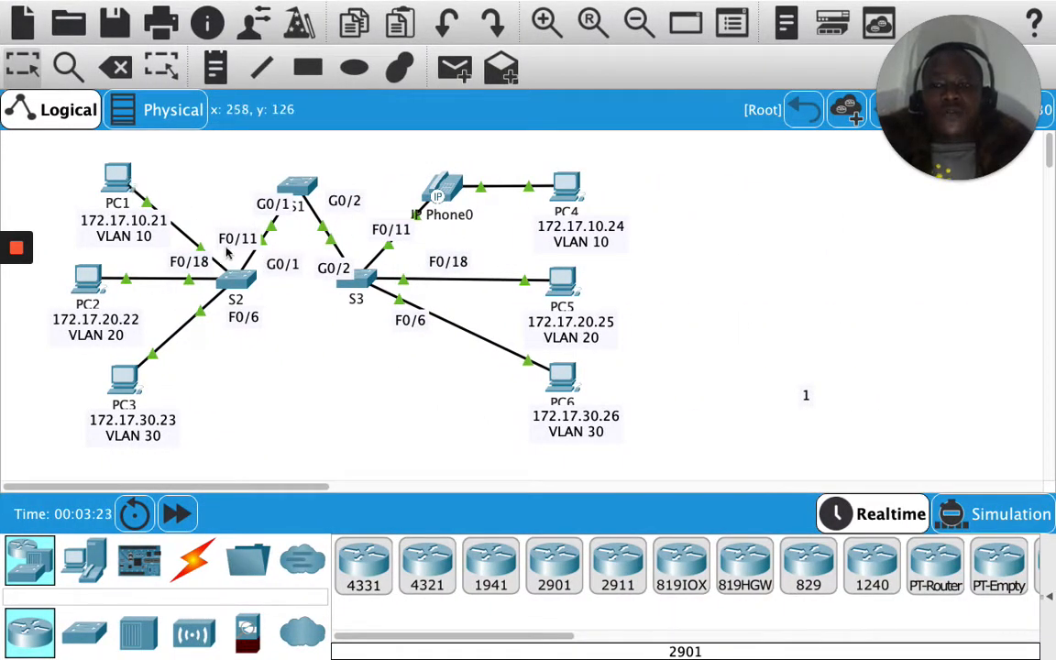
left_click(305, 197)
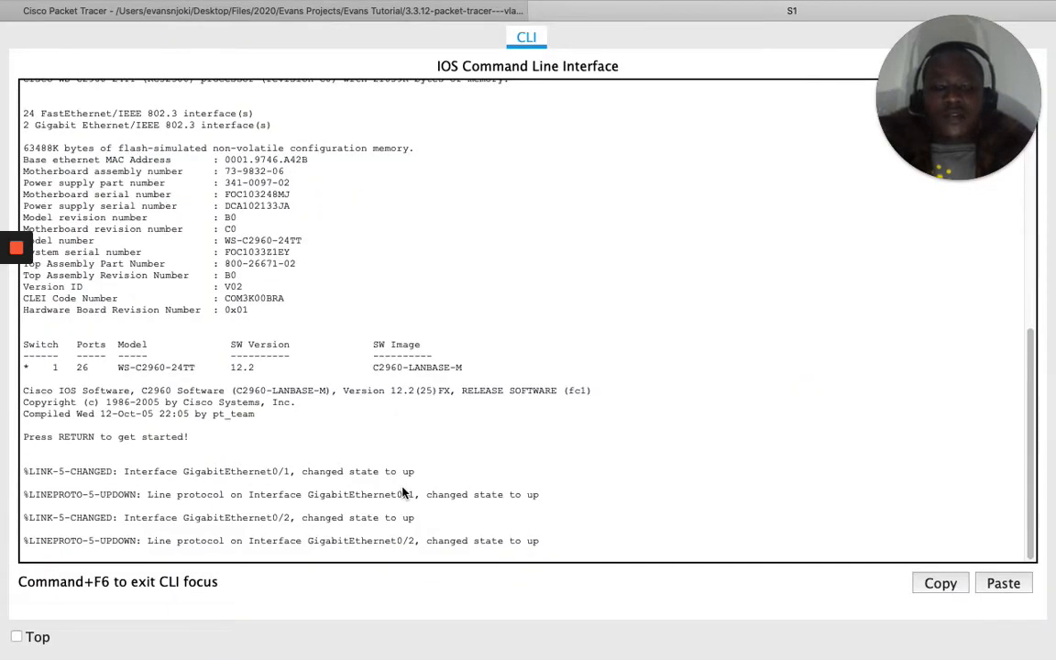
key("Return")
type("en")
key("Return")
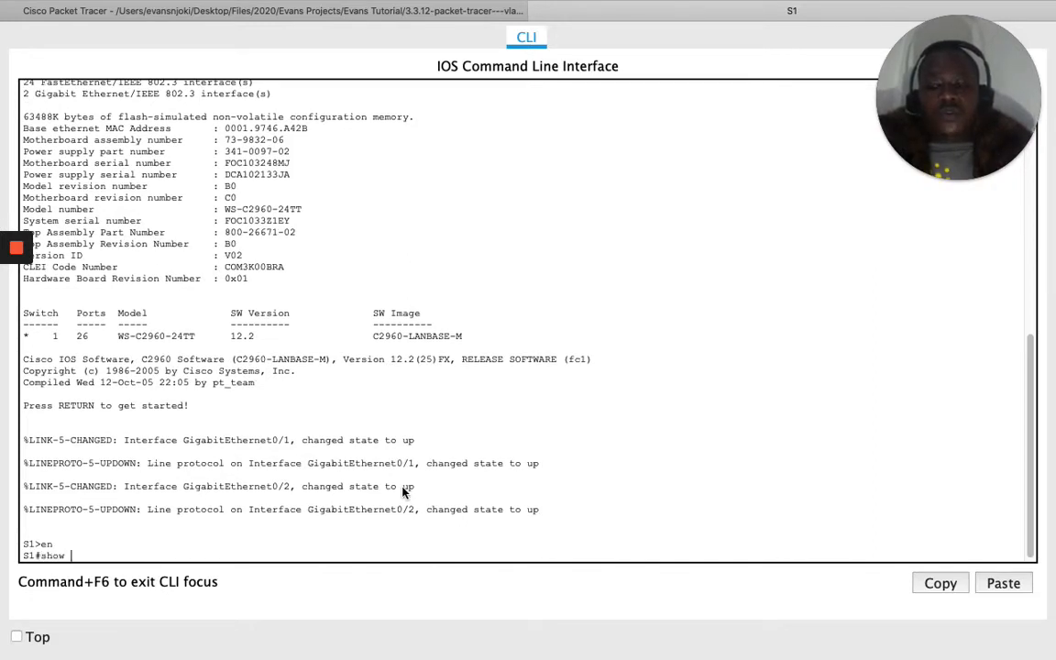
Display S1's configured VLANs and port assignments with the show vlan brief command
type("show vlan")
key("Tab")
type("b")
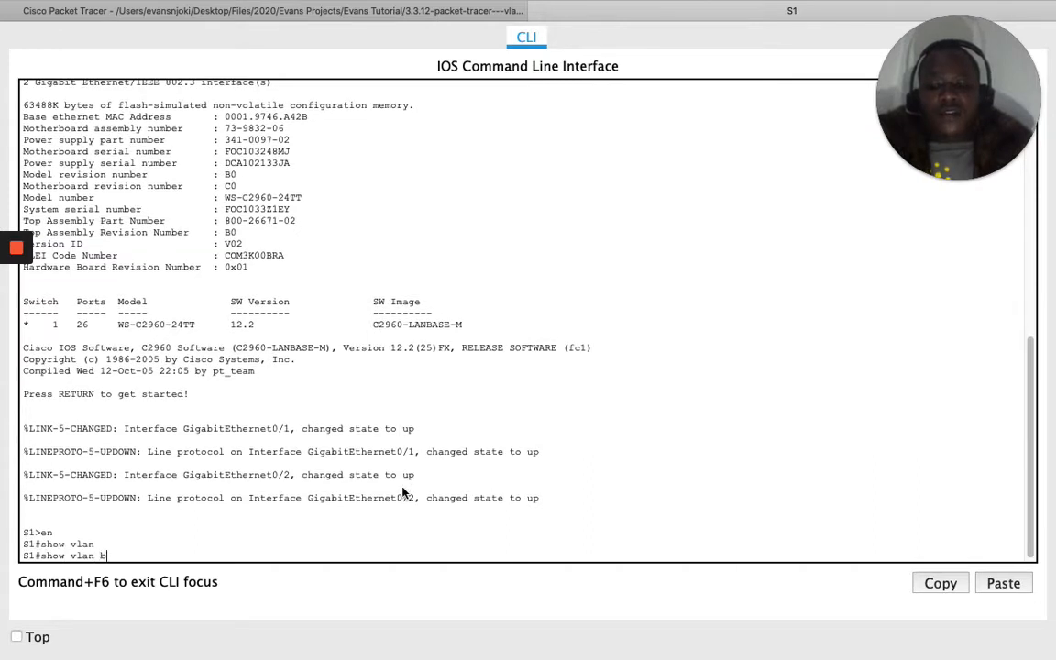
key("Tab")
key("Return")
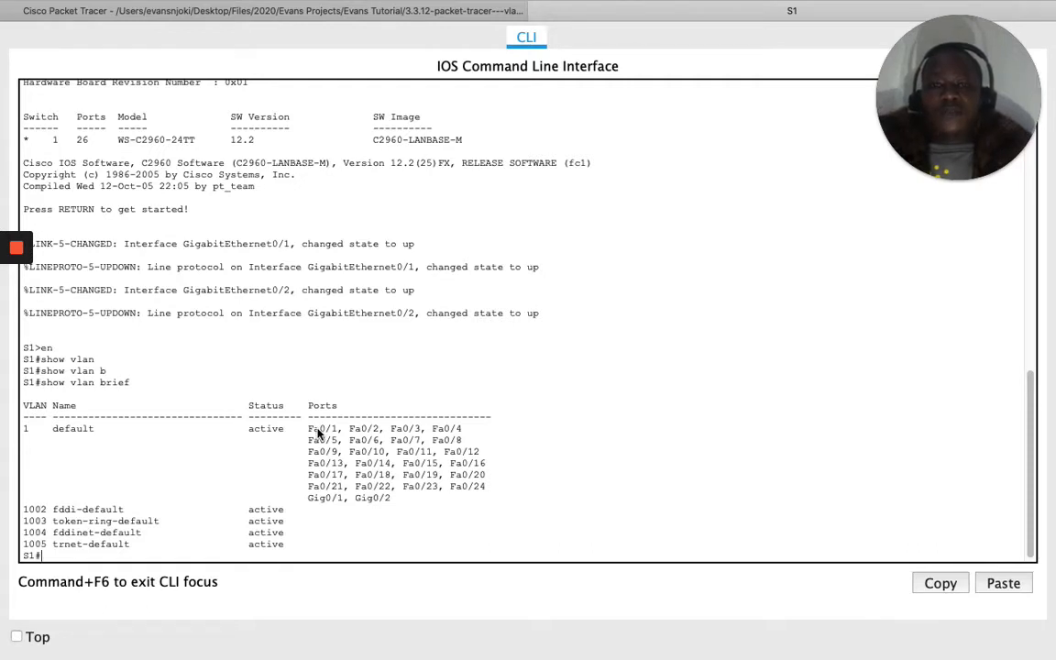
Return to the topology, open the command line of switch S3 and enter privileged EXEC mode
mouse_move(275, 7)
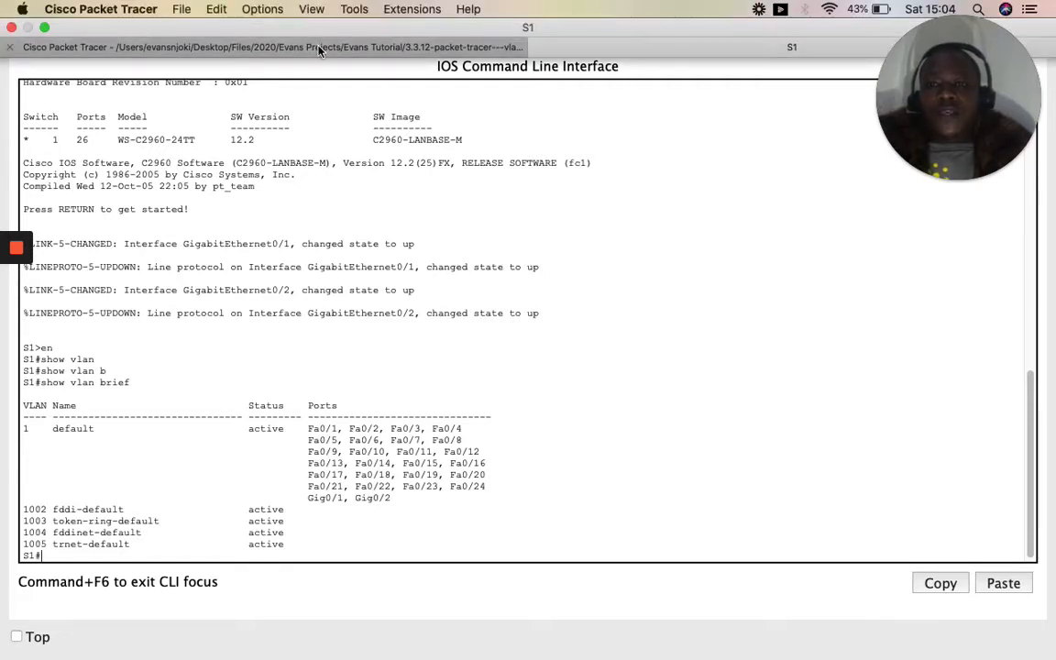
left_click(319, 50)
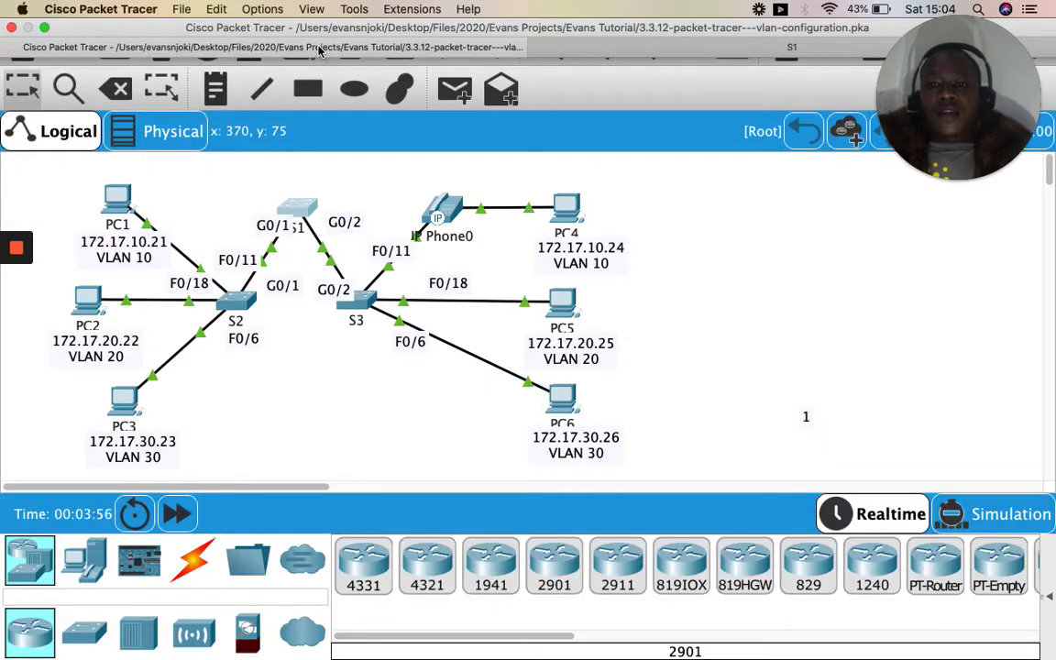
left_click(358, 307)
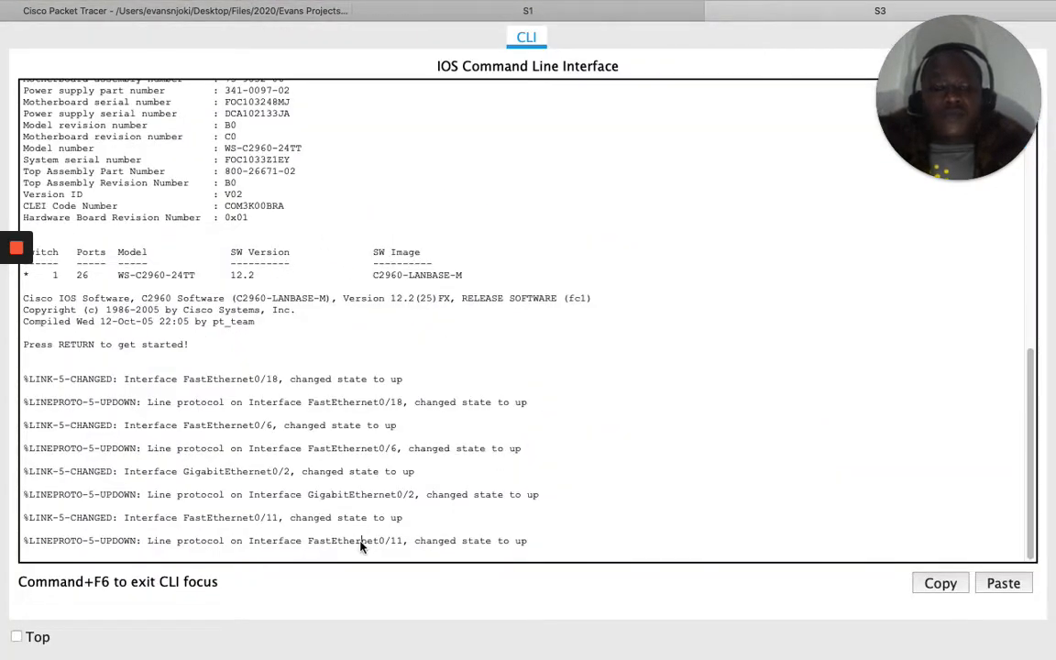
key("Return")
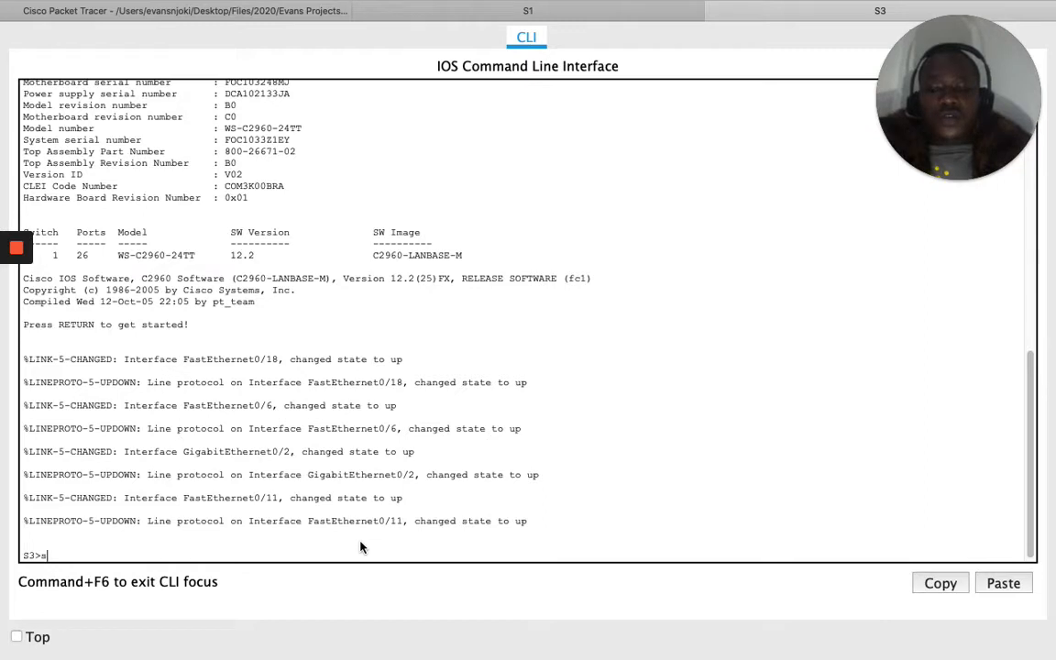
type("e")
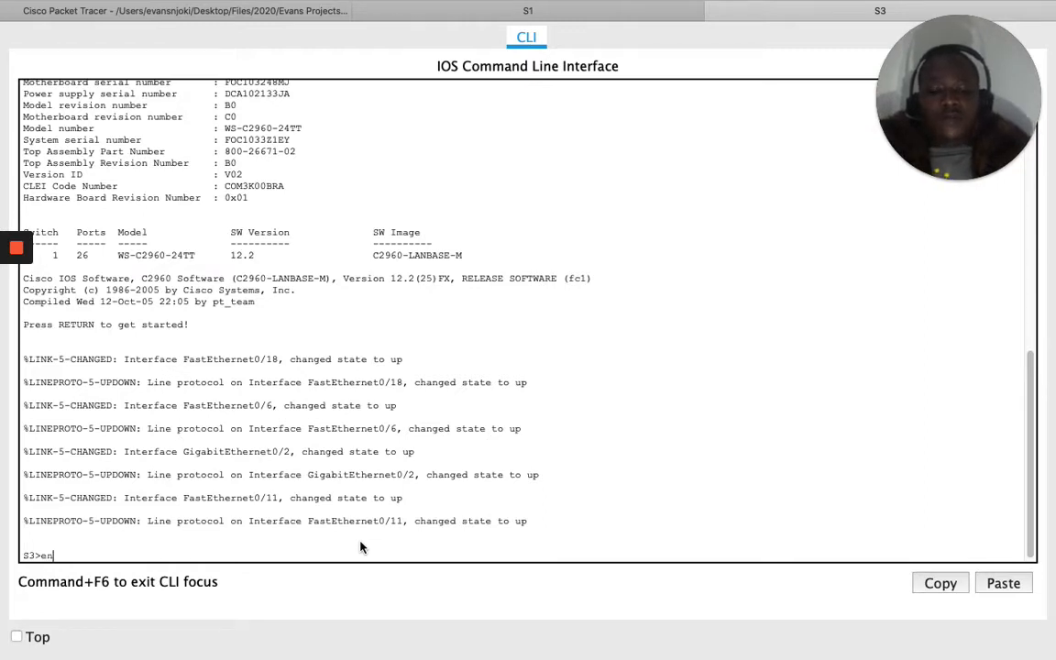
type("n")
key("Return")
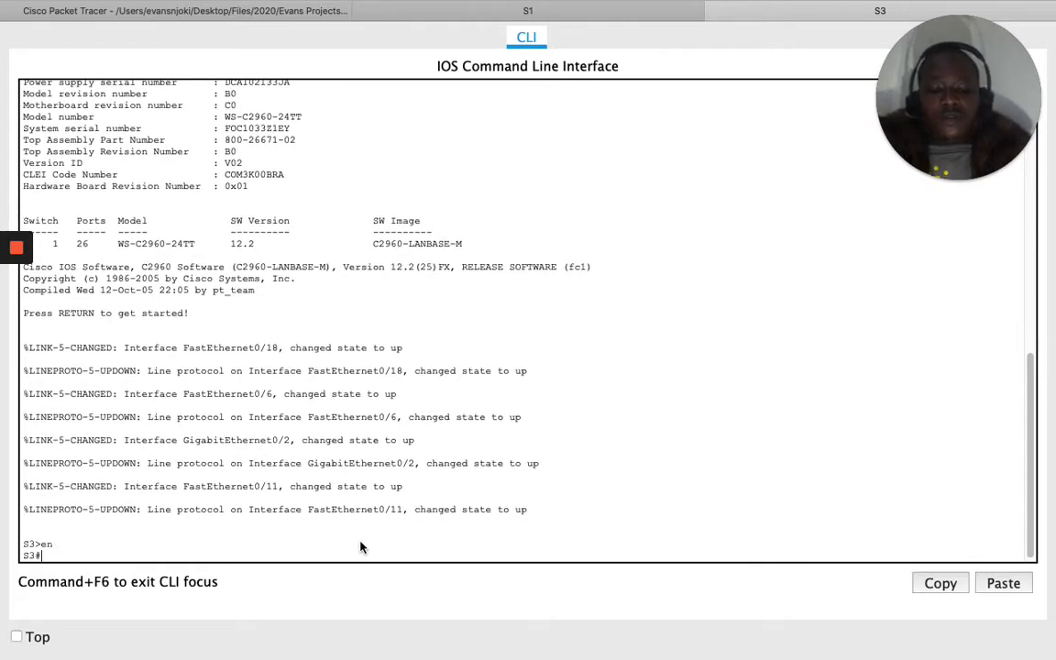
Display S3's configured VLANs and port assignments with the show vlan brief command
type("show")
key("Tab")
type("v")
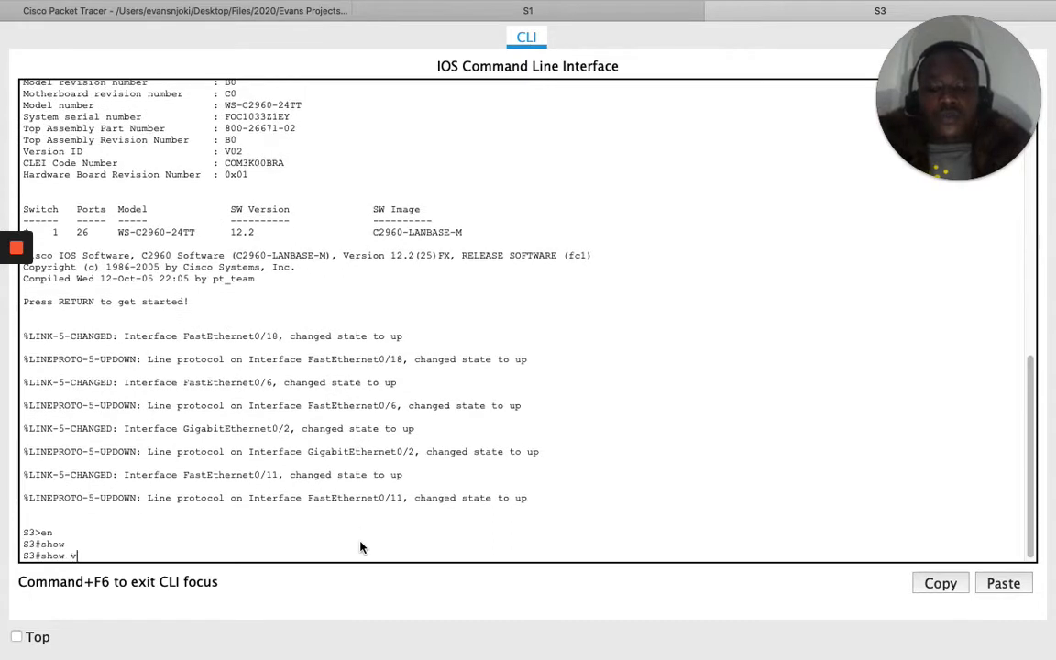
key("Tab")
type("l")
key("Tab")
type("b")
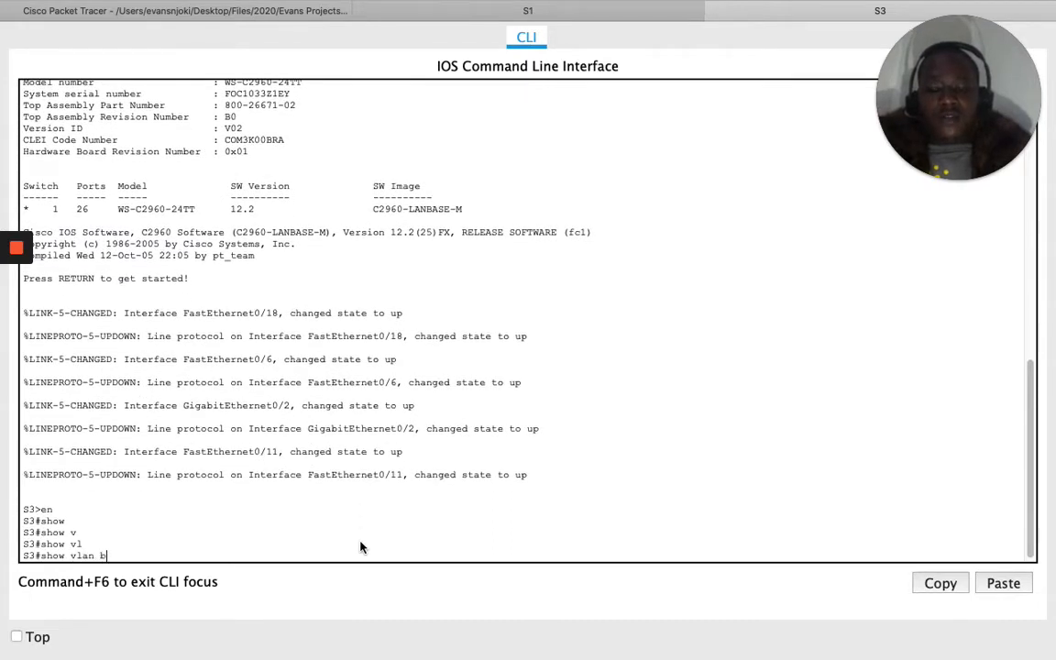
key("Tab")
key("Return")
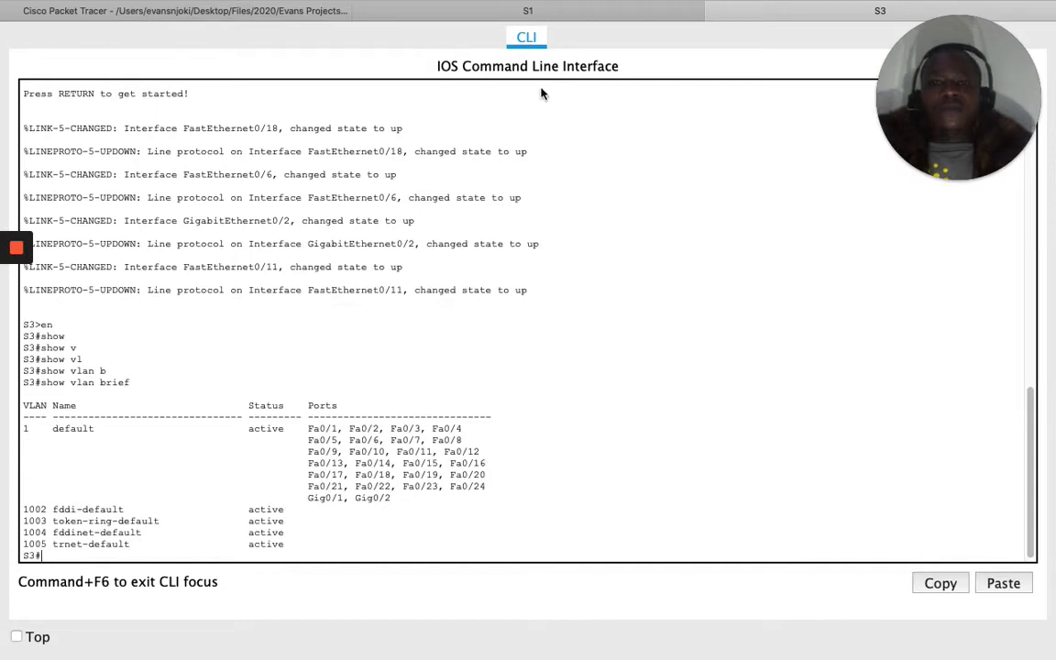
Recheck the Part 1 instructions, and close the S1 and S3 windows to return to the topology
key("ctrl+Left")
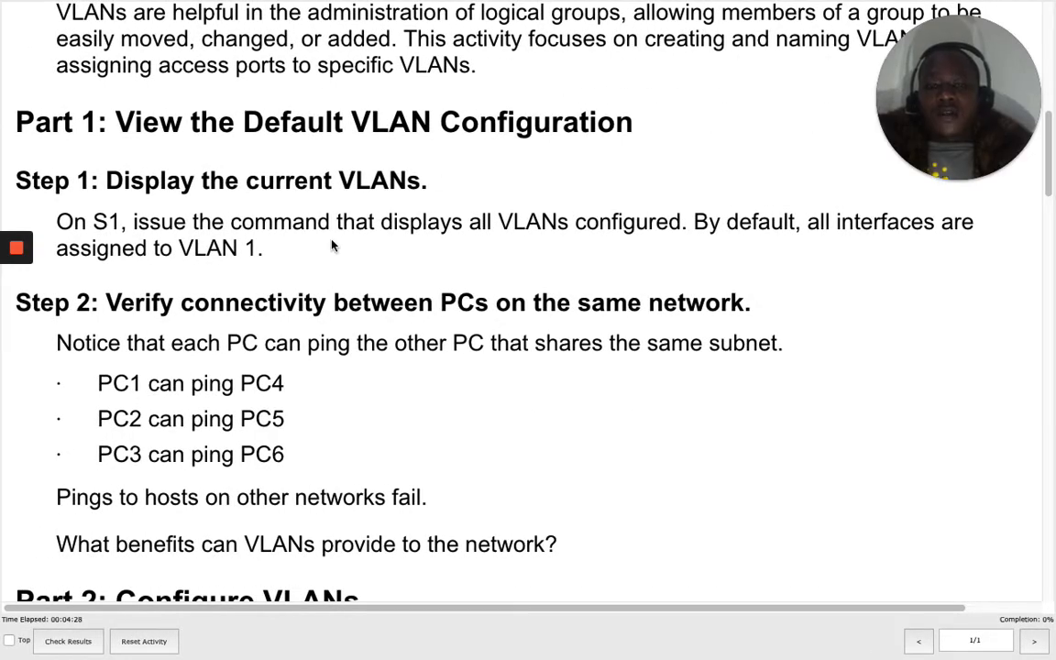
key("ctrl+Right")
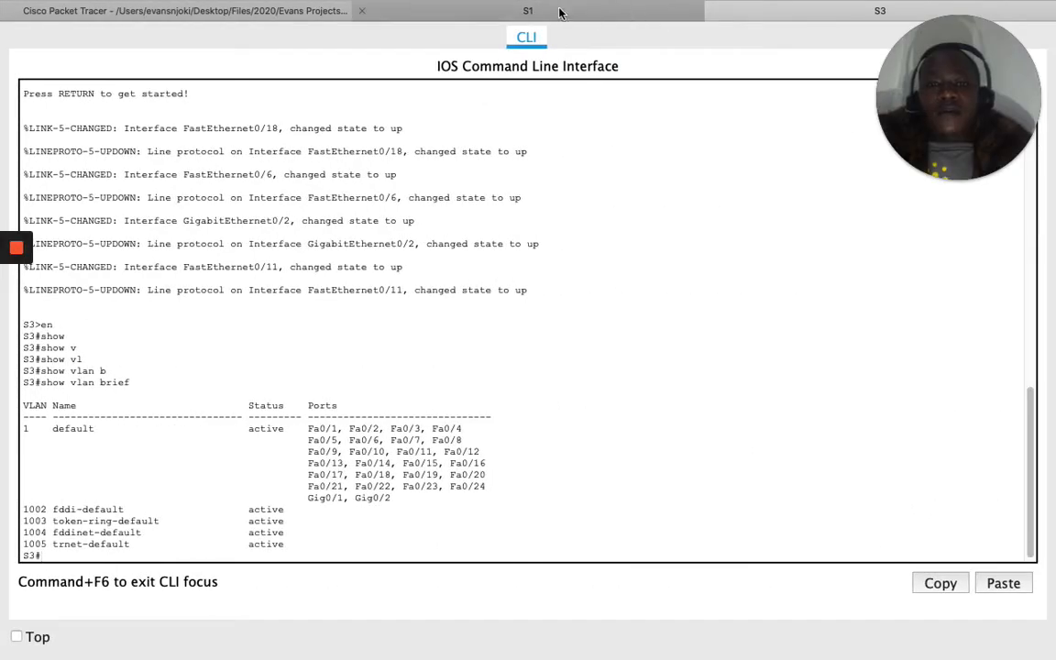
left_click(363, 13)
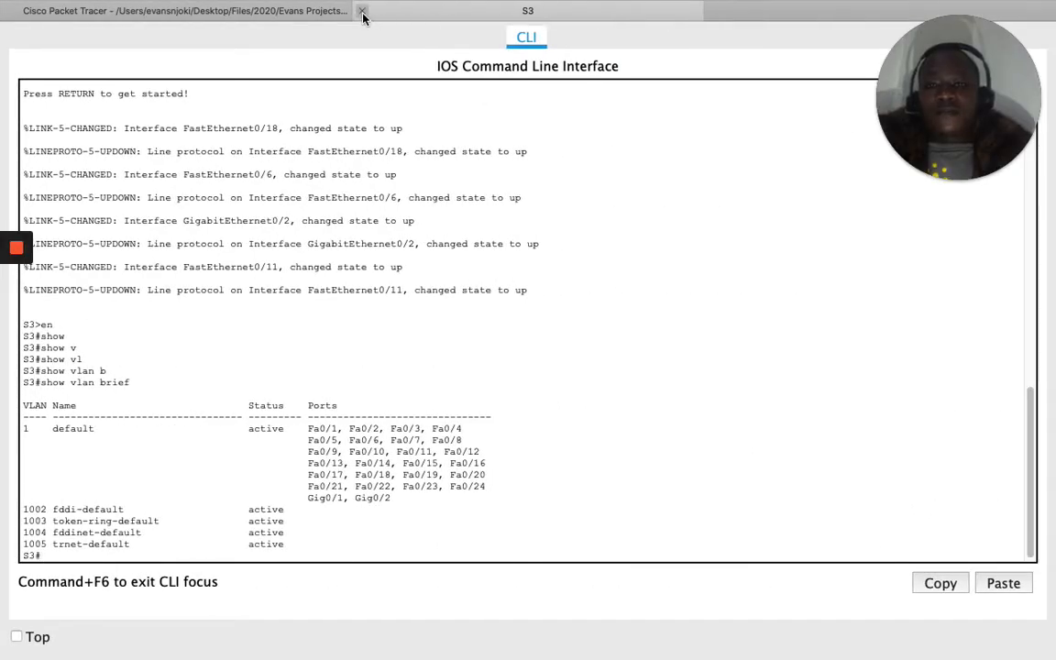
left_click(363, 13)
mouse_move(327, 321)
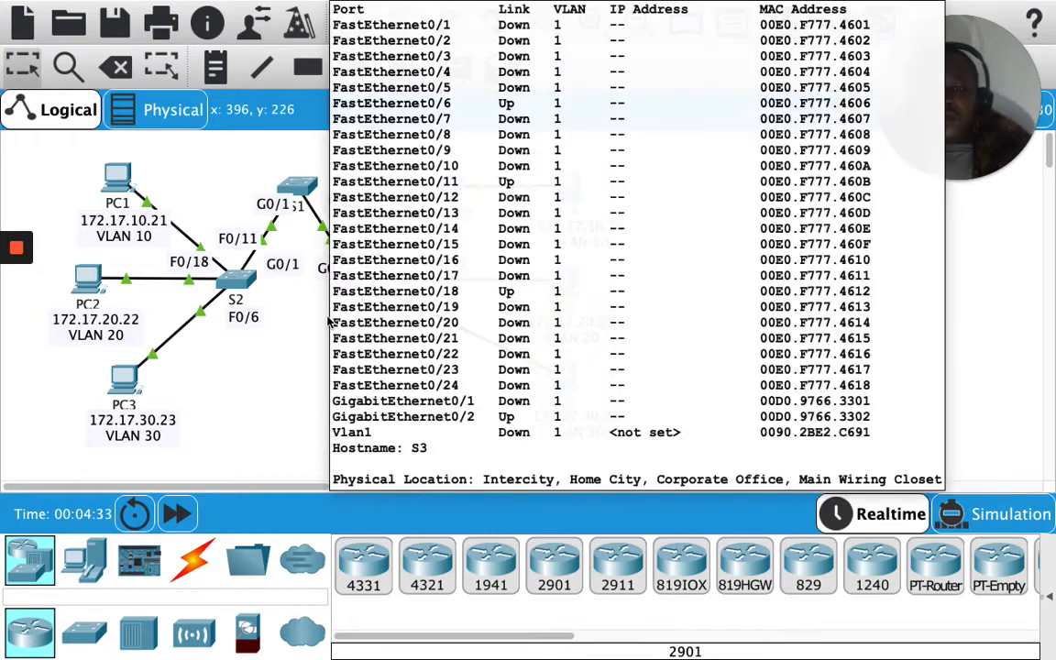
Read Part 1 Step 2 on verifying connectivity between same-subnet PCs and compare the listed ping pairs with the topology
key("ctrl+Left")
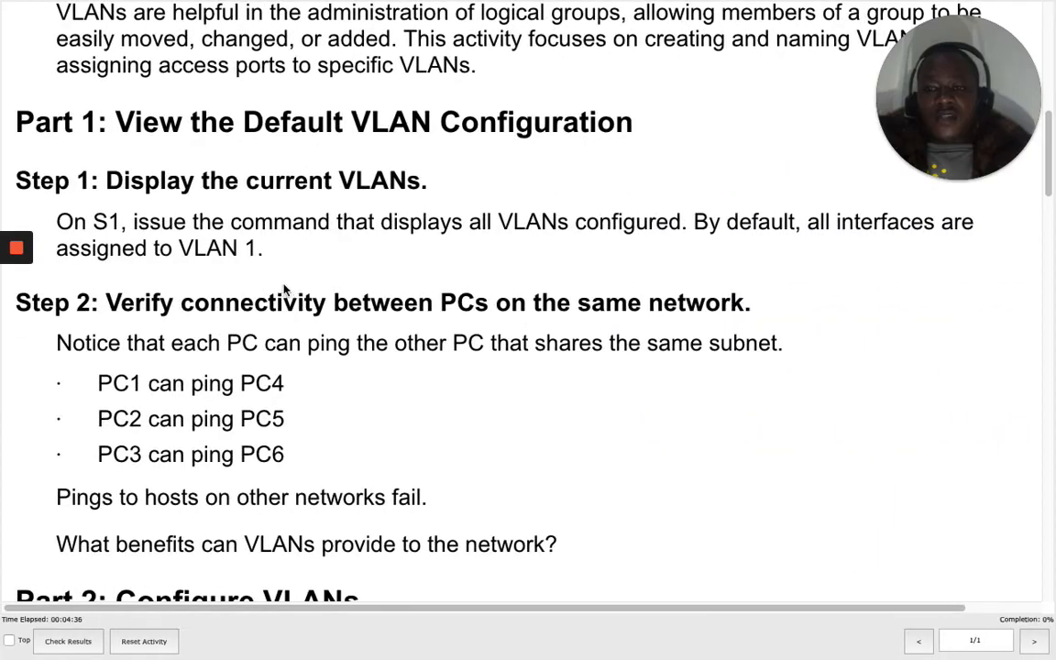
scroll(265, 292, "down", 1)
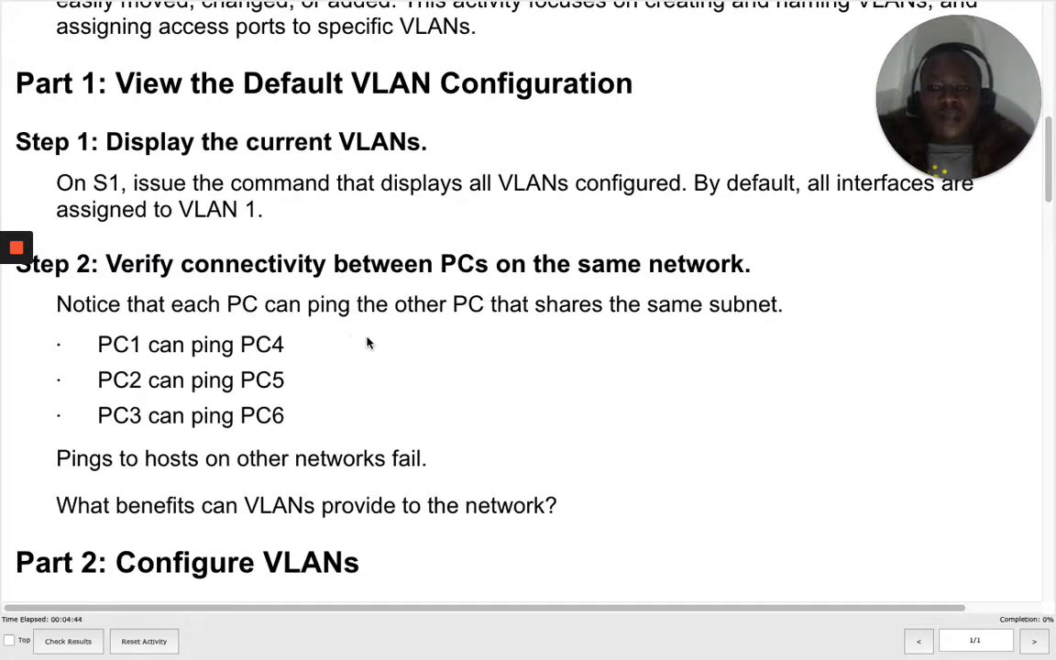
scroll(367, 343, "down", 3)
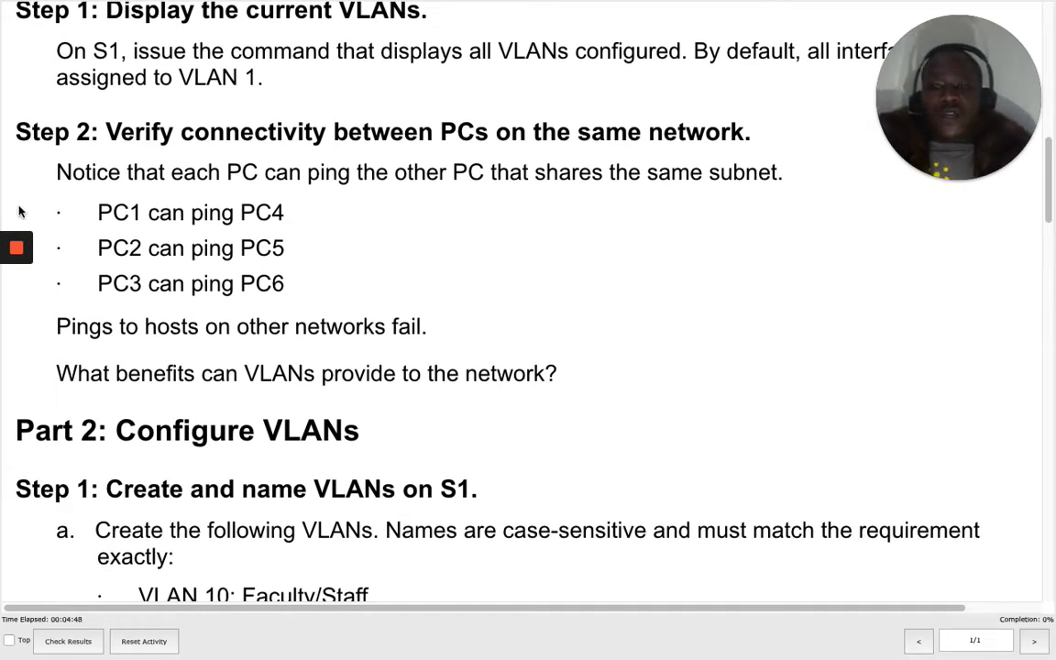
key("ctrl+Right")
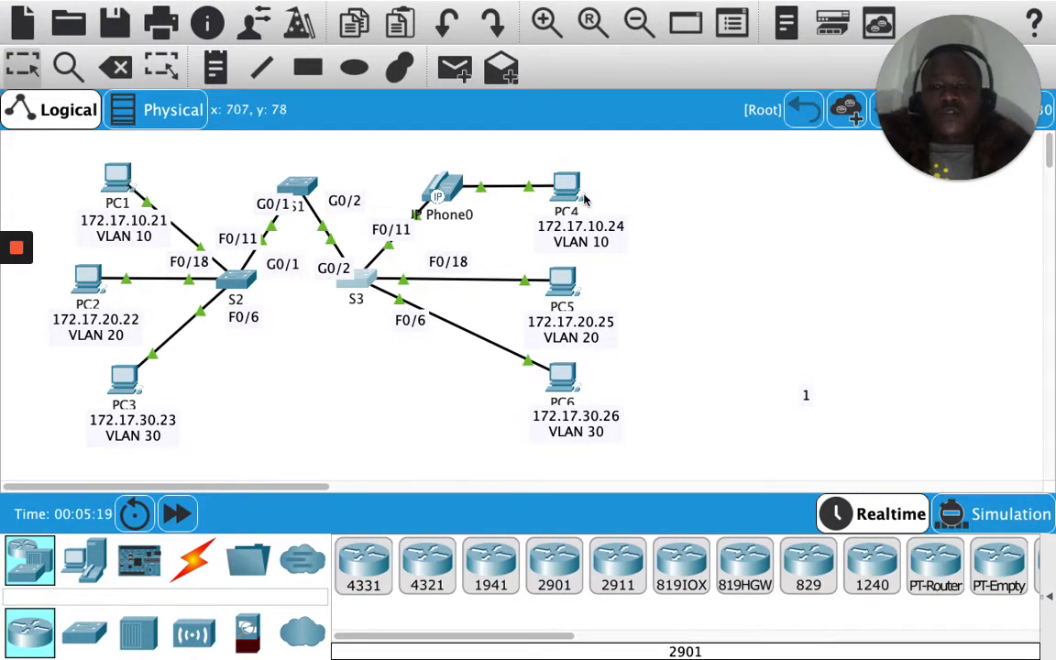
key("ctrl+Right")
key("ctrl+Left")
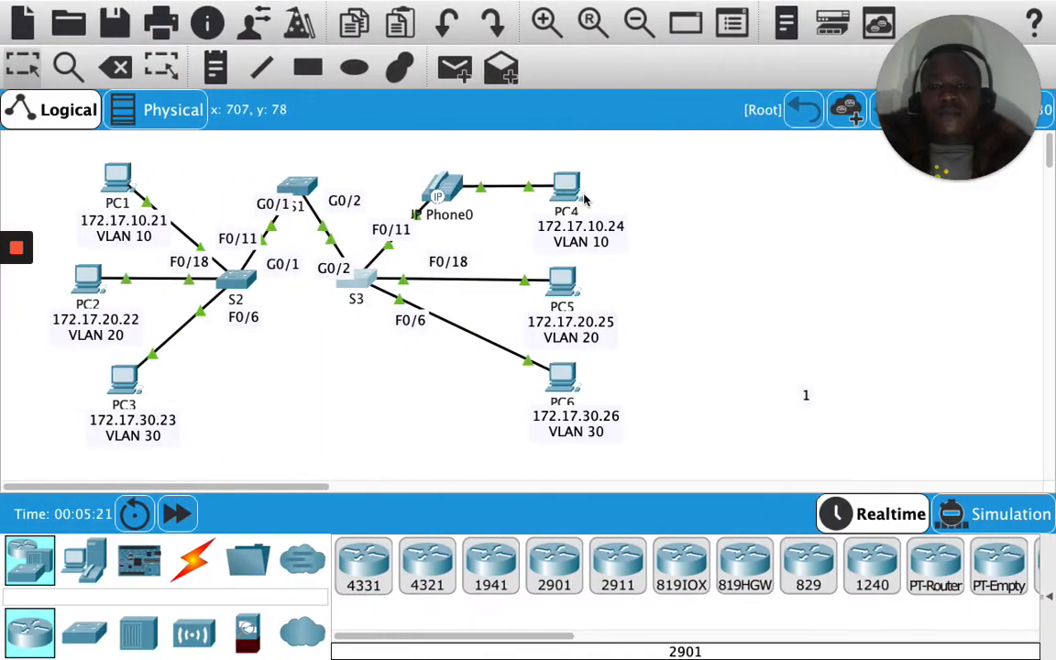
key("ctrl+Left")
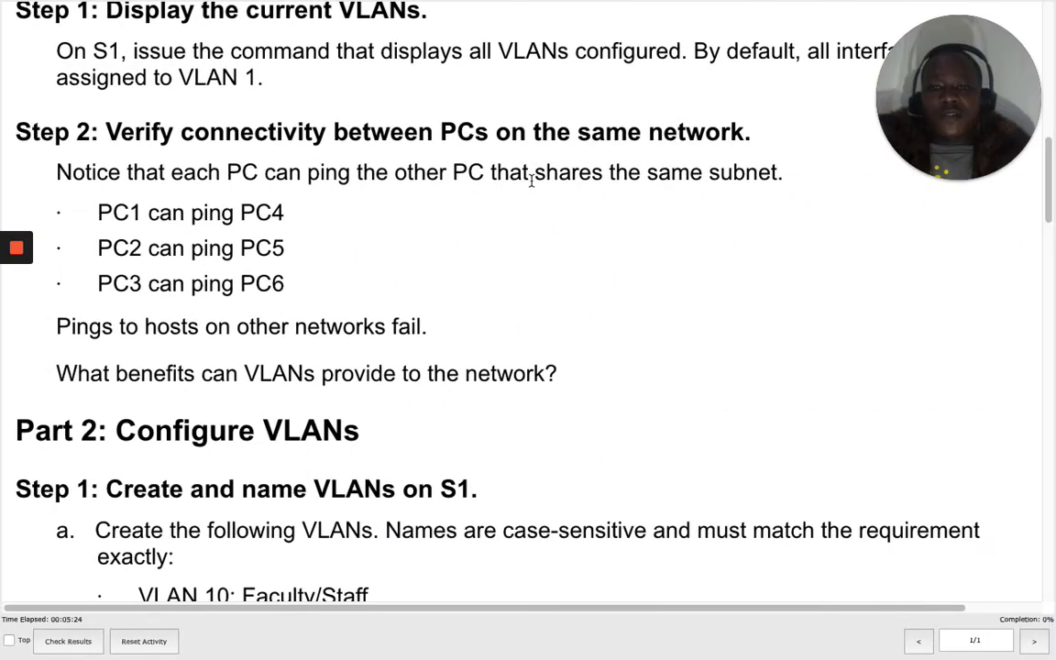
Copy PC4's IP address, 172.17.10.24, from the addressing table in the activity instructions
scroll(531, 181, "up", 10)
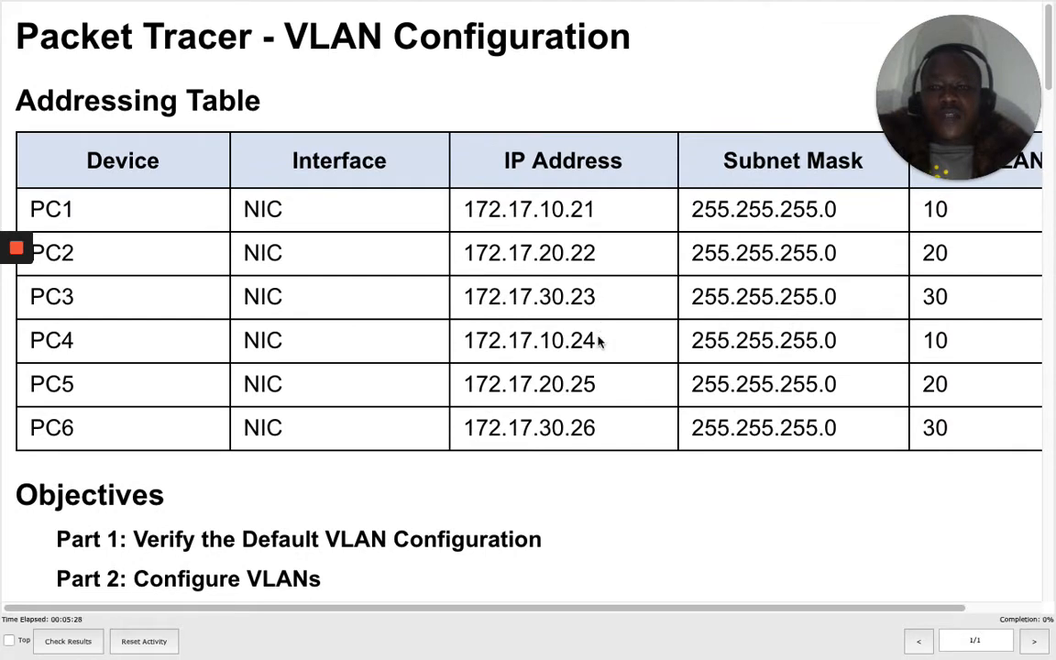
left_click_drag(598, 341, 467, 341)
key("ctrl+c")
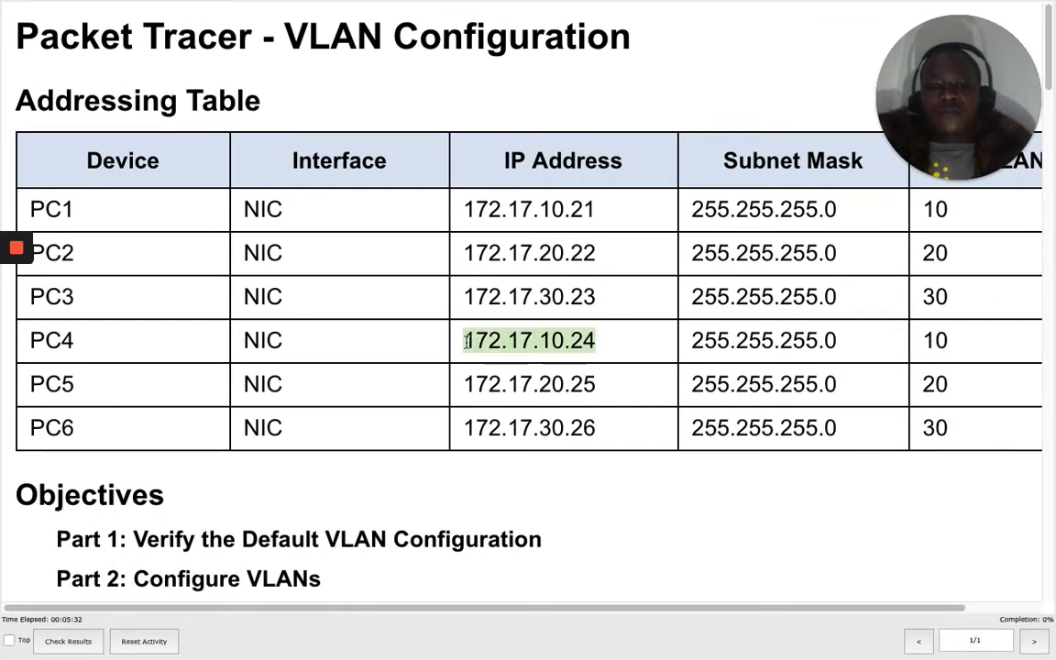
Ping PC4 at 172.17.10.24 from PC1's command prompt, check the packet loss, and close the PC1 window
key("ctrl+Right")
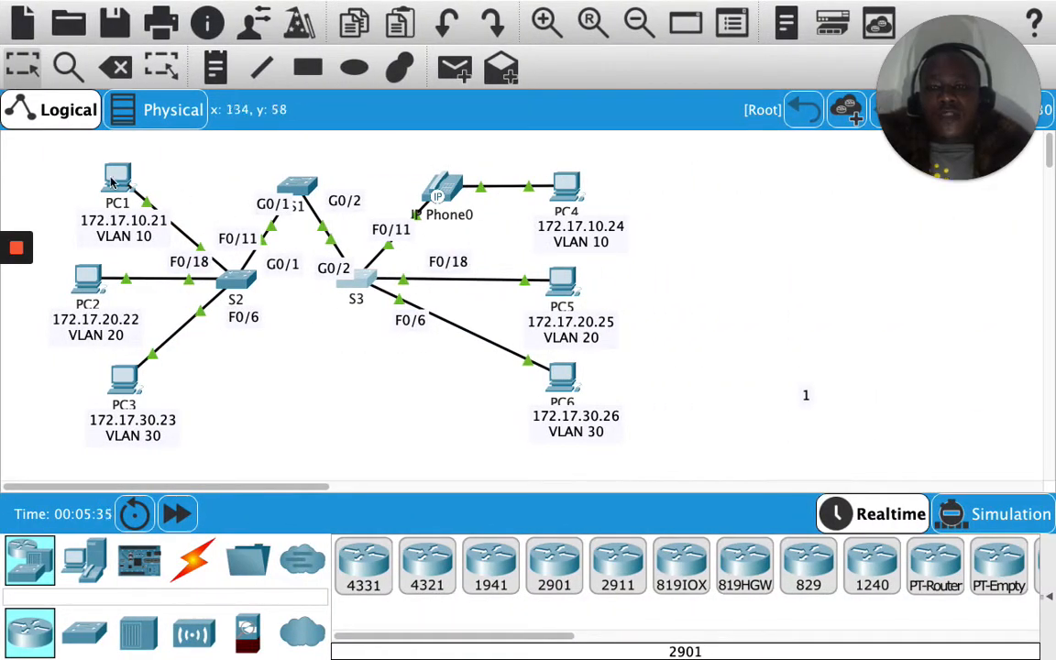
left_click(108, 177)
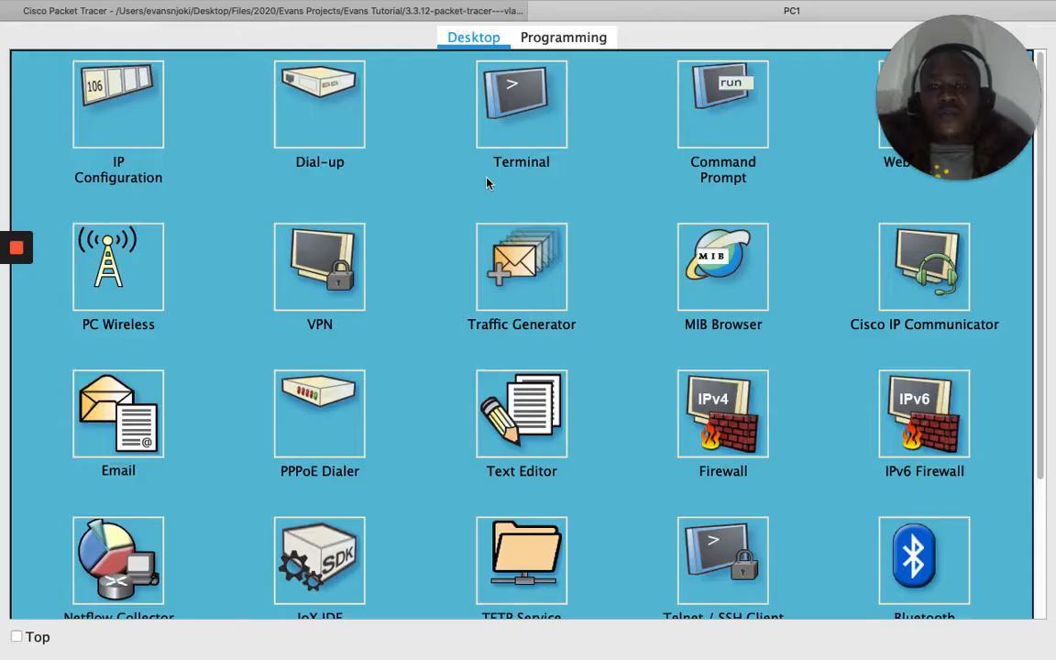
left_click(725, 131)
type("pi")
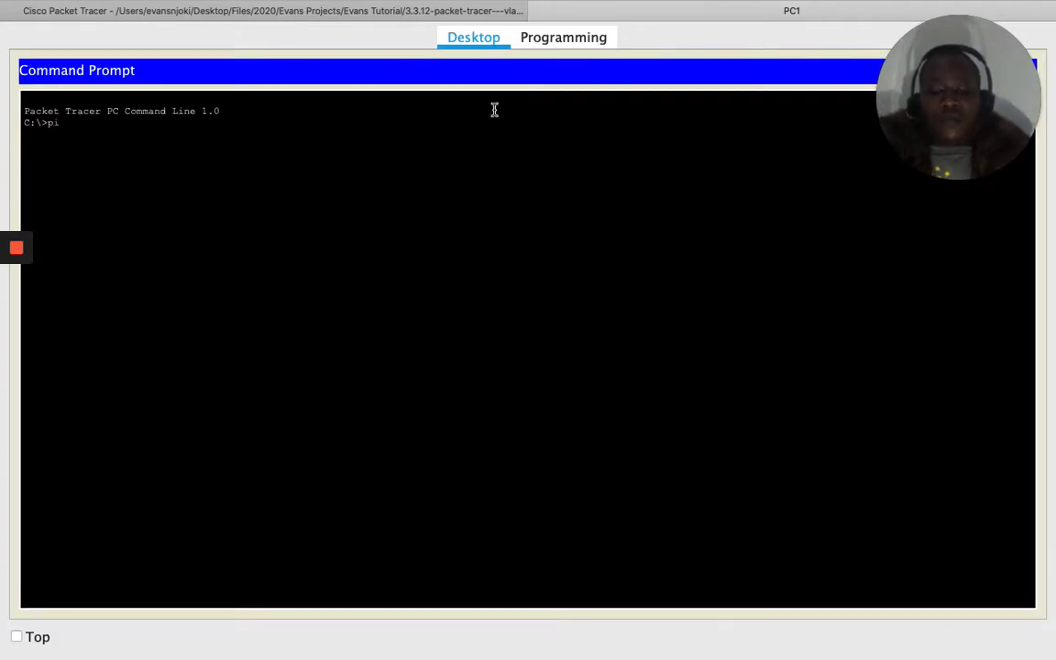
type("ng")
right_click(479, 144)
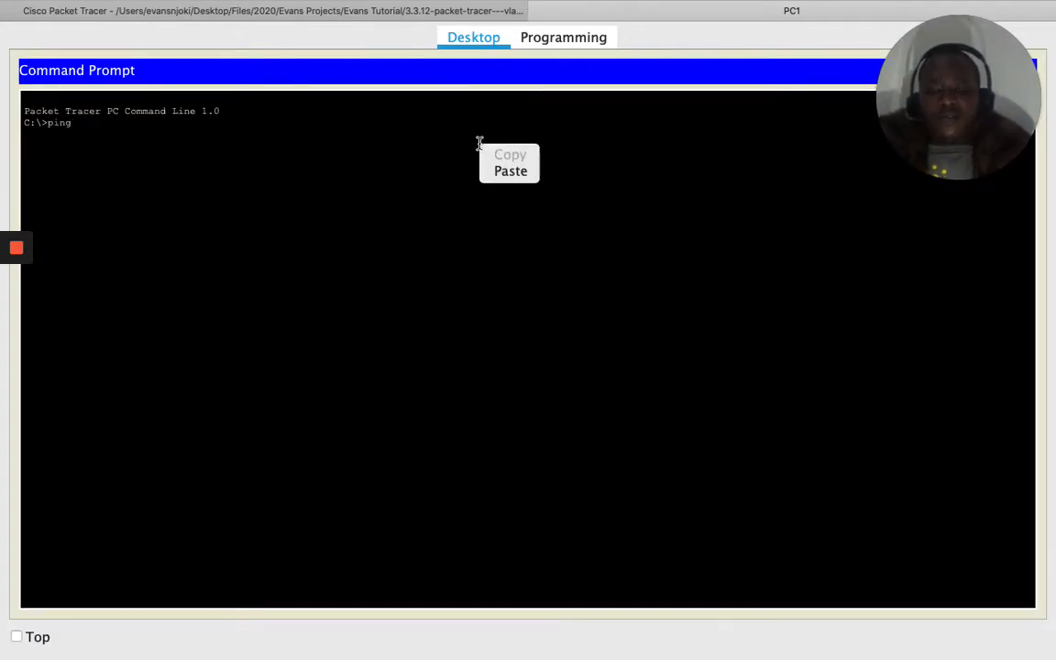
left_click(493, 172)
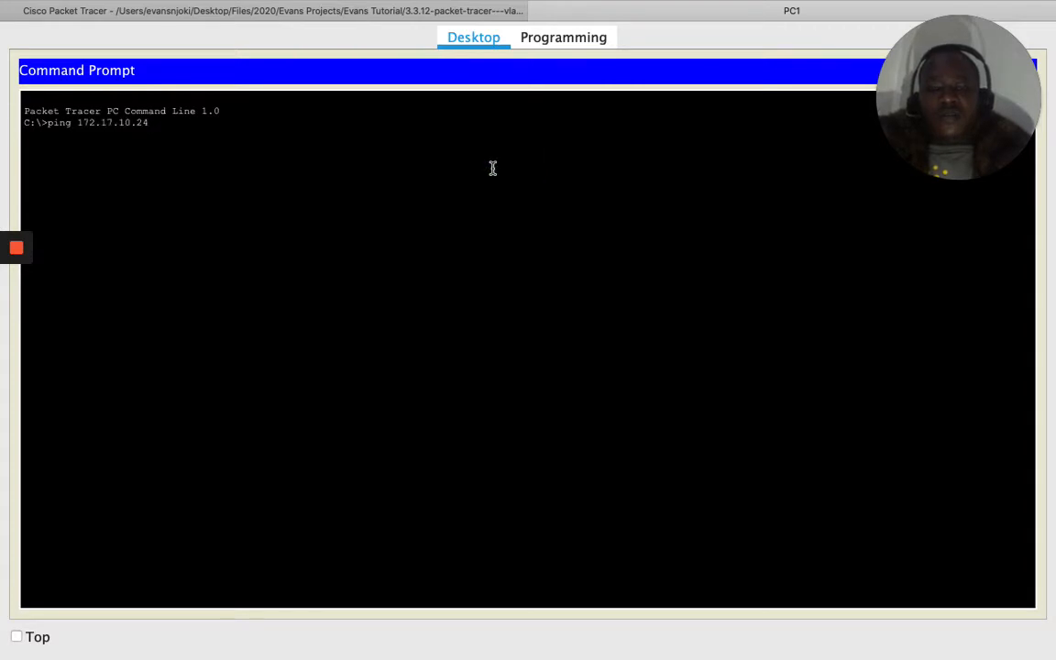
key("Return")
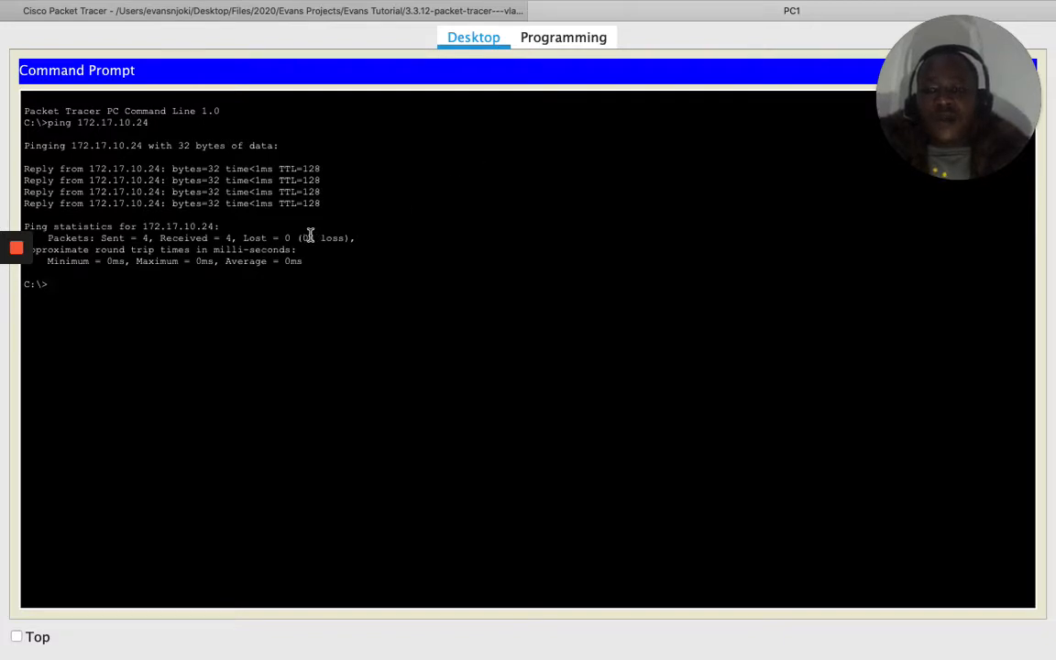
left_click_drag(302, 237, 346, 236)
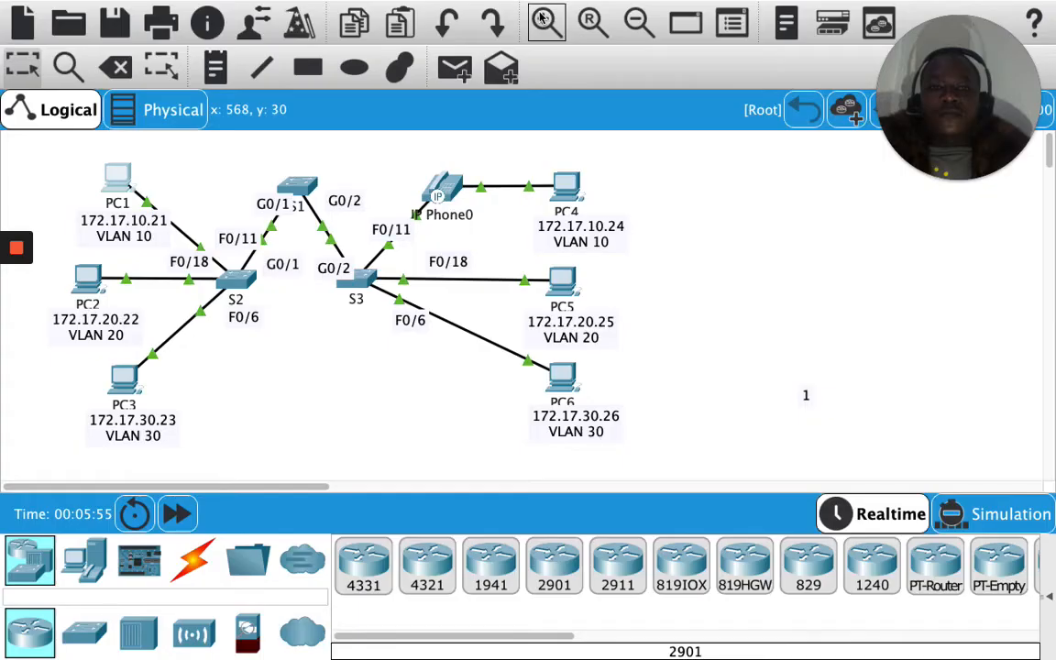
left_click(484, 10)
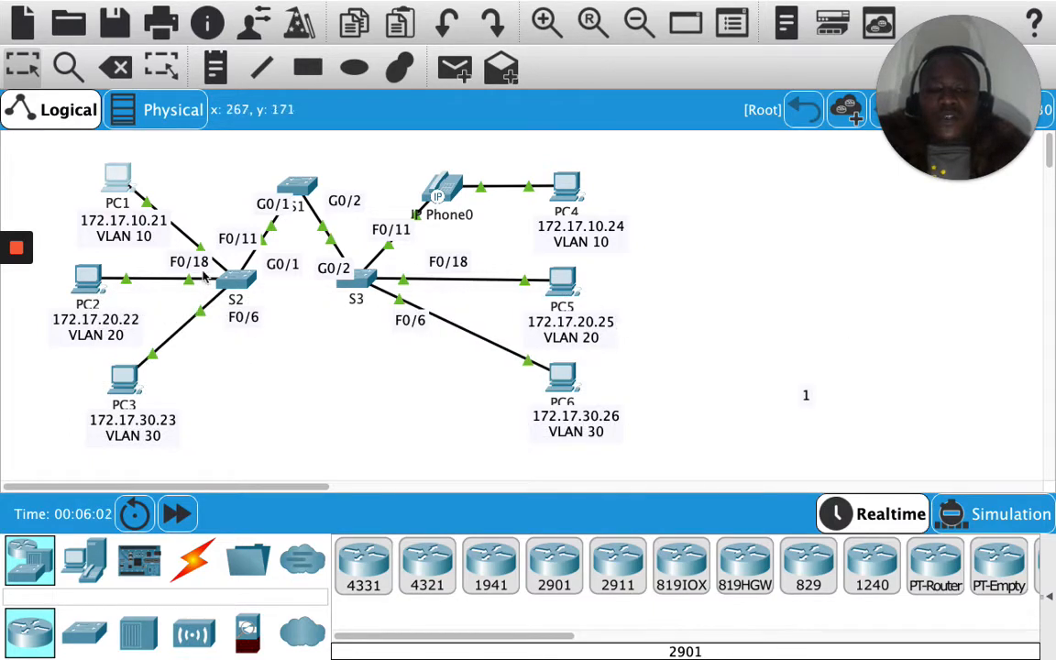
Ping PC5 at 172.17.20.25 from PC2's command prompt, and close the PC2 window
left_click(89, 279)
left_click(686, 87)
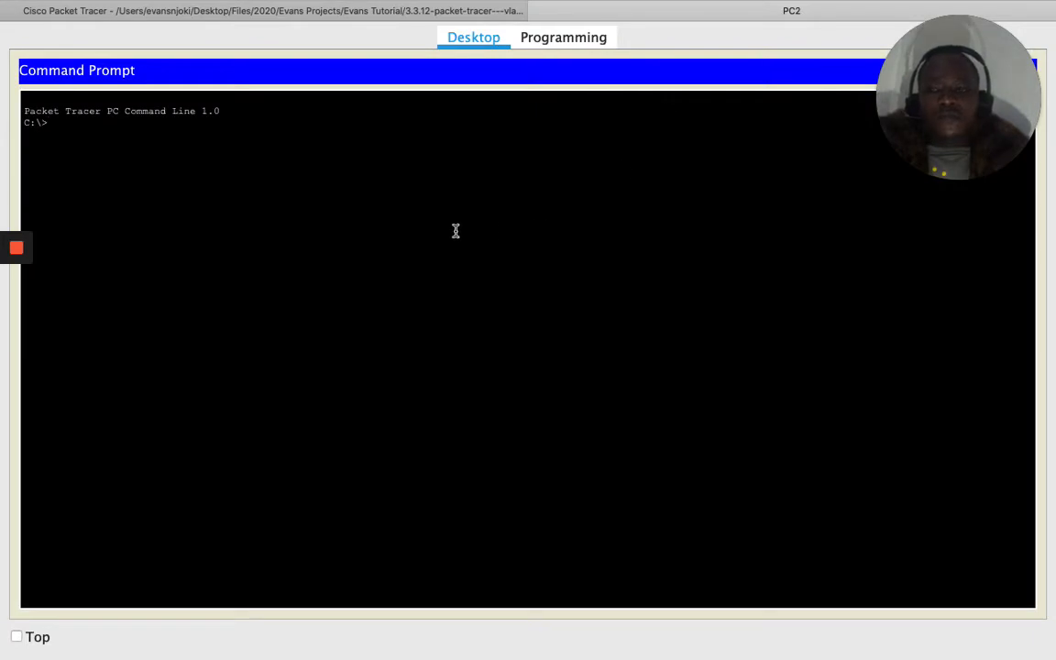
type("ping")
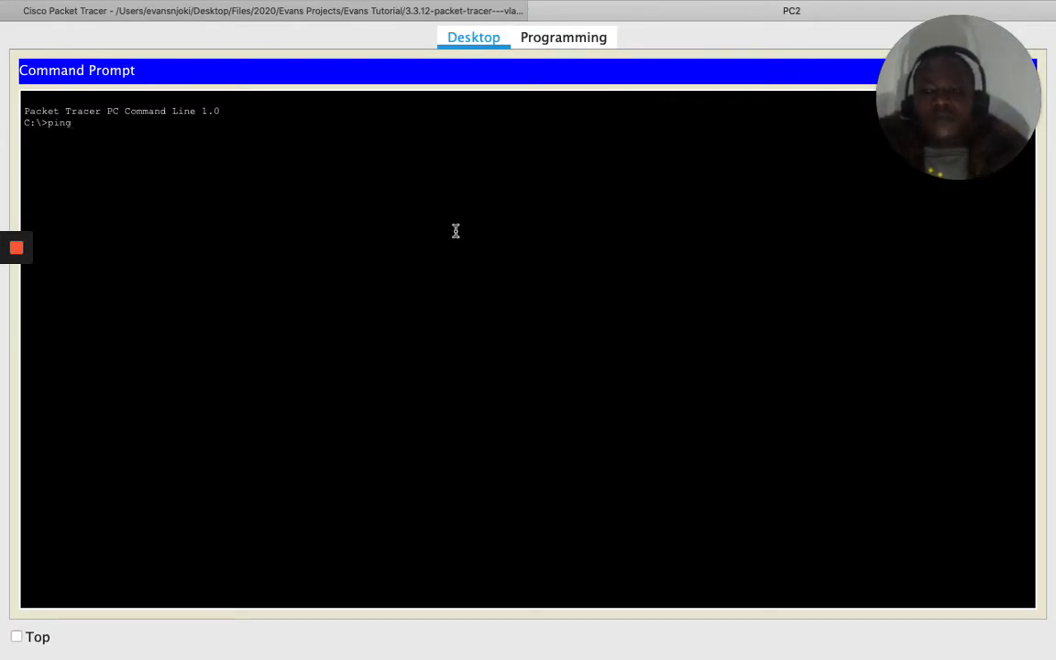
right_click(456, 231)
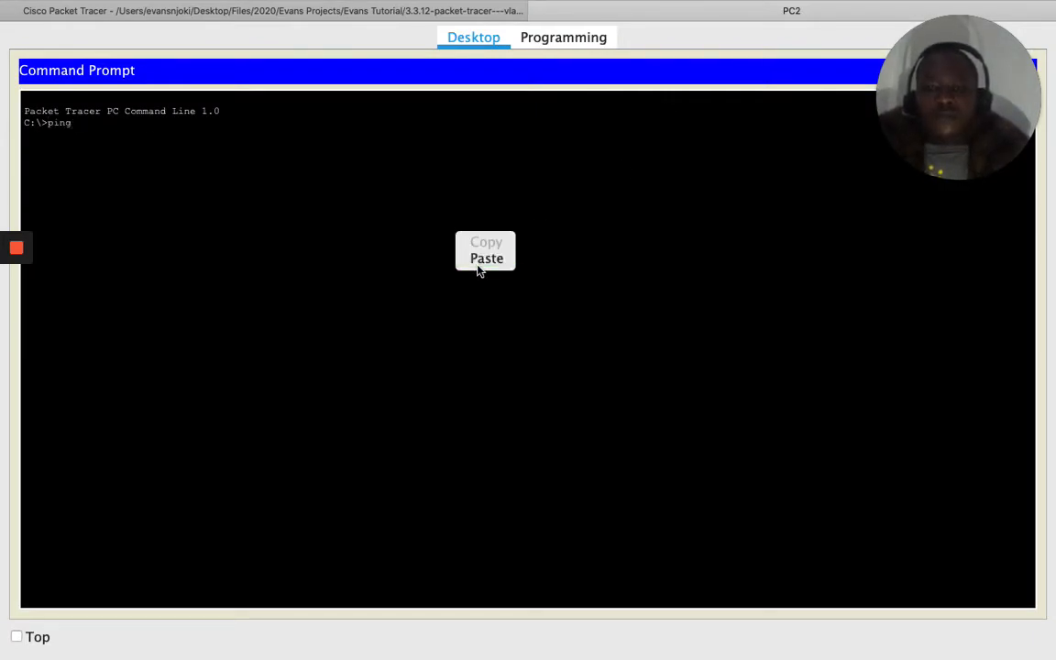
left_click(478, 263)
key("BackSpace")
key("BackSpace")
key("BackSpace")
key("BackSpace")
key("BackSpace")
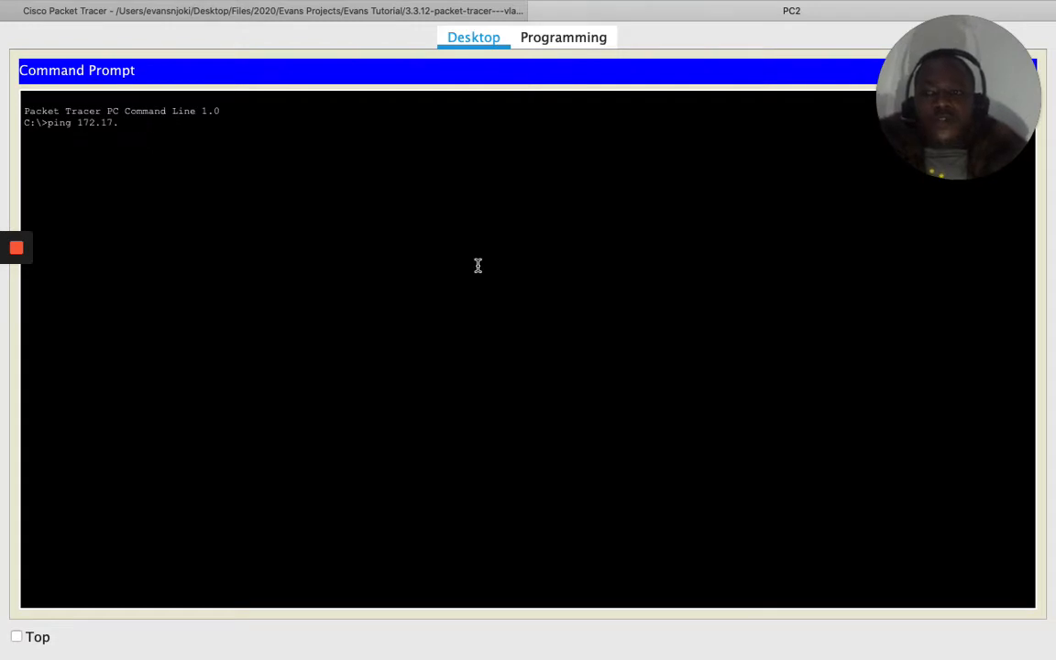
type("20.25")
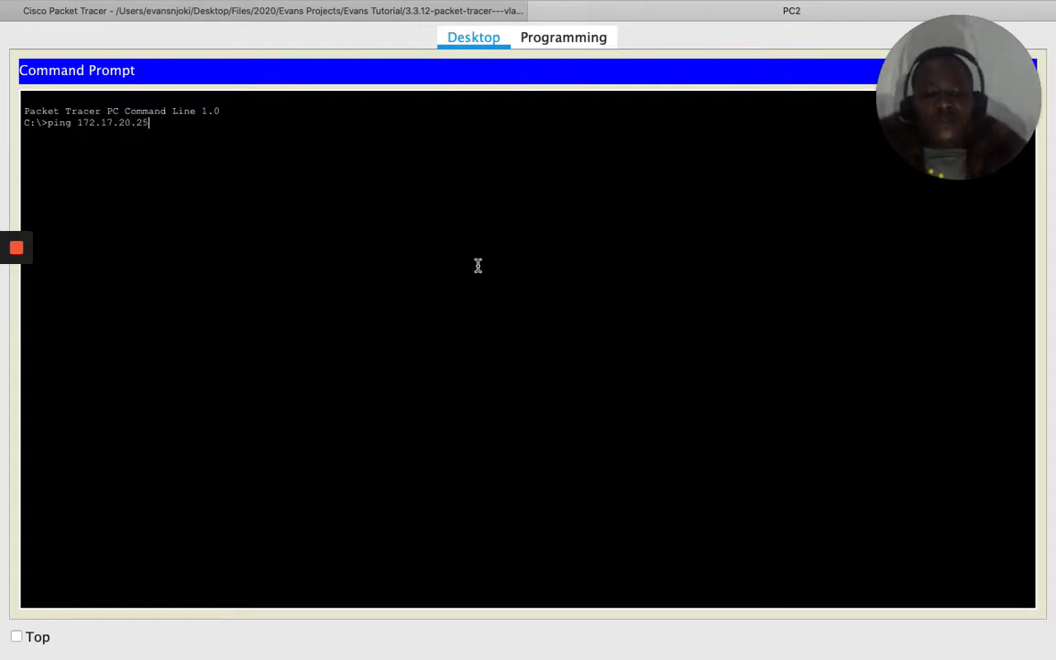
key("Return")
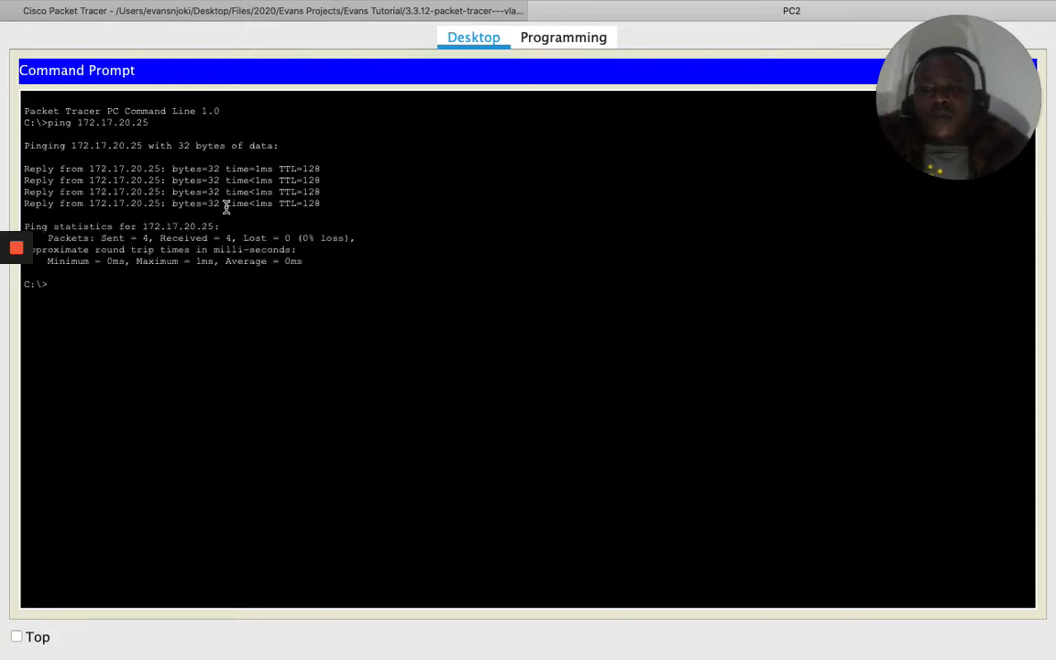
left_click(538, 11)
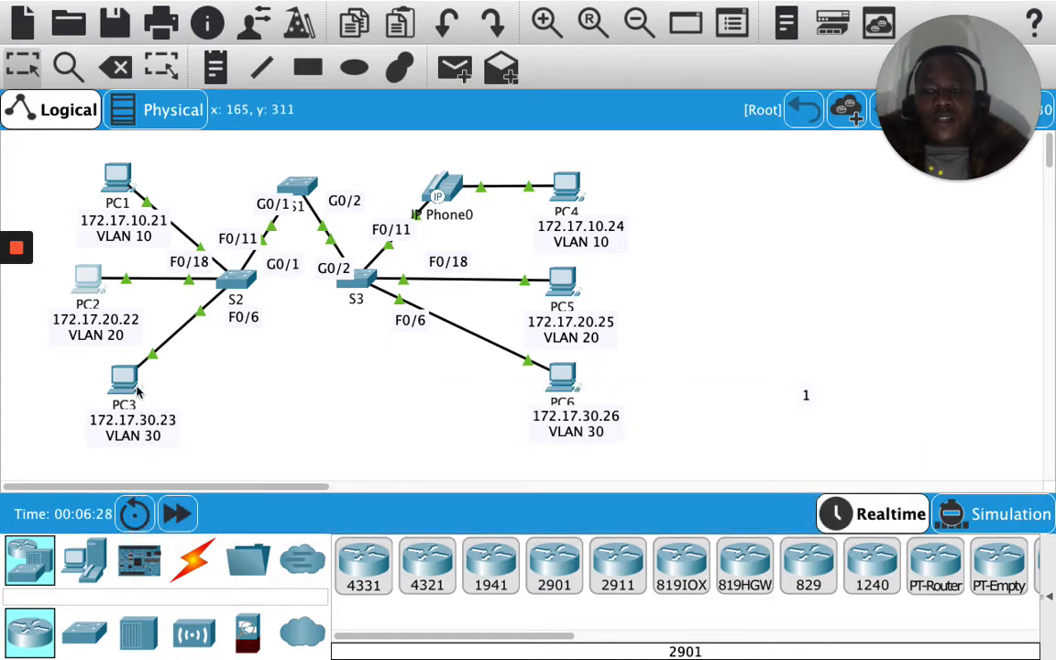
Ping PC6 at 172.17.30.26 from PC3's command prompt, and close the PC3 window
left_click(138, 392)
left_click(725, 99)
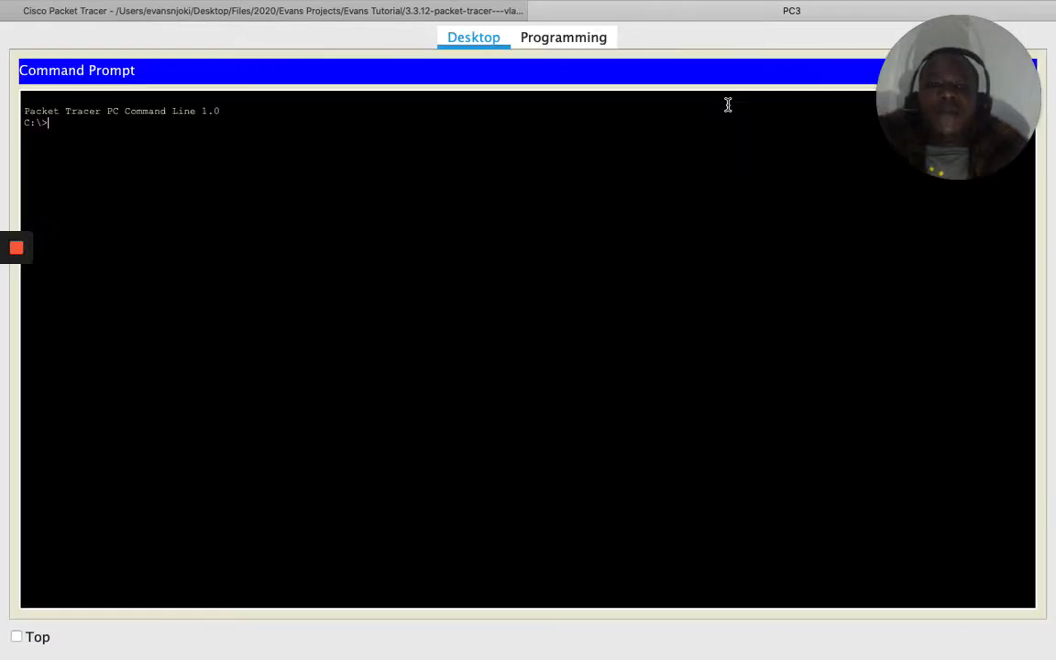
right_click(410, 215)
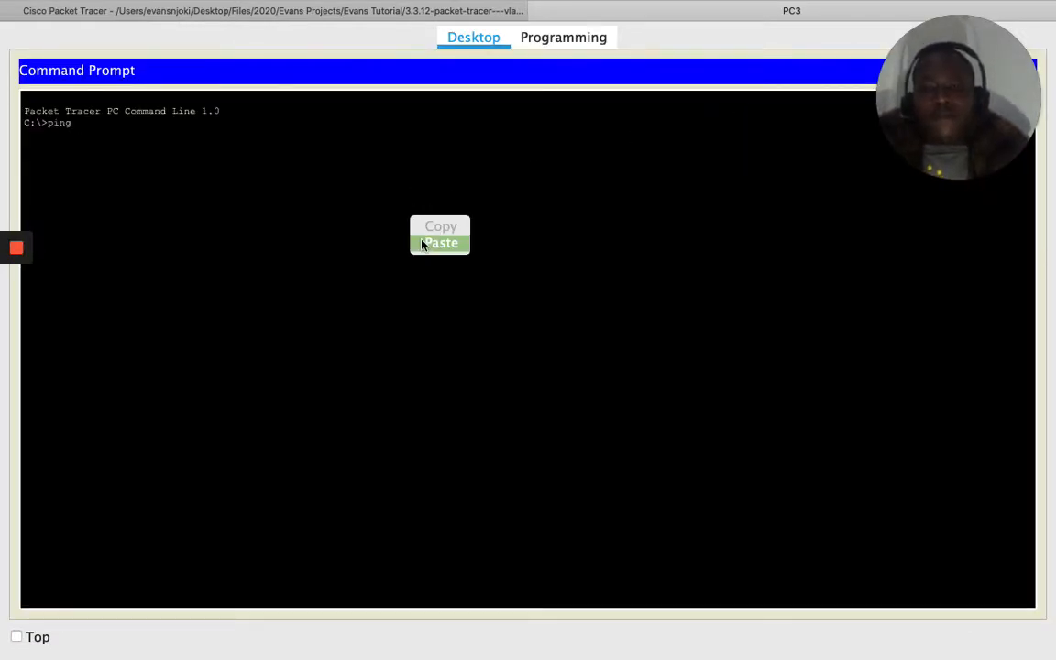
left_click(420, 241)
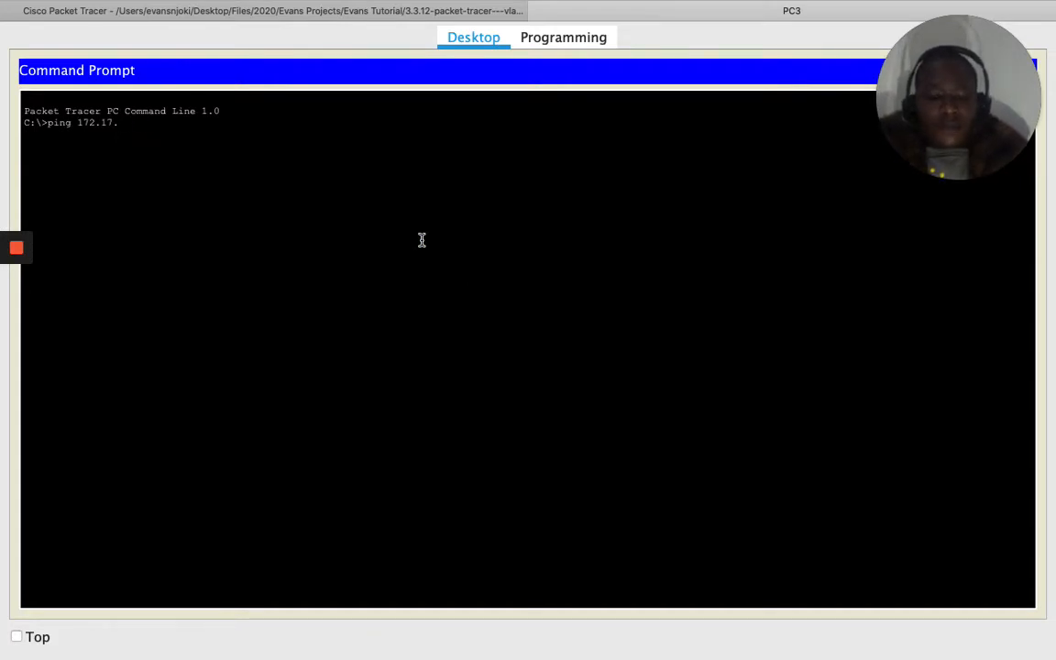
type(".26")
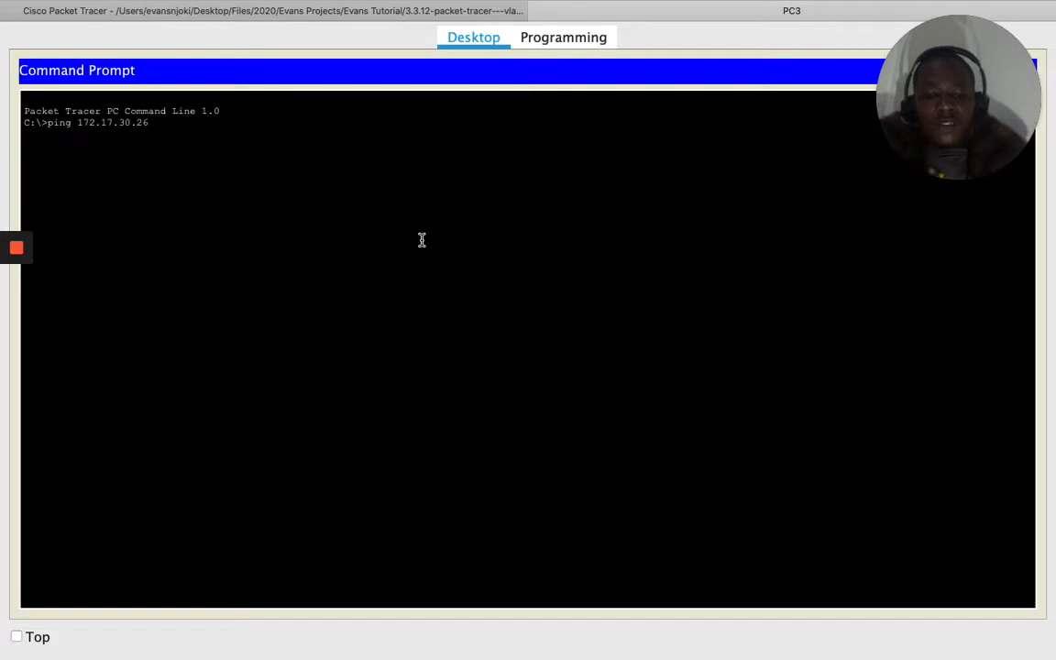
key("Return")
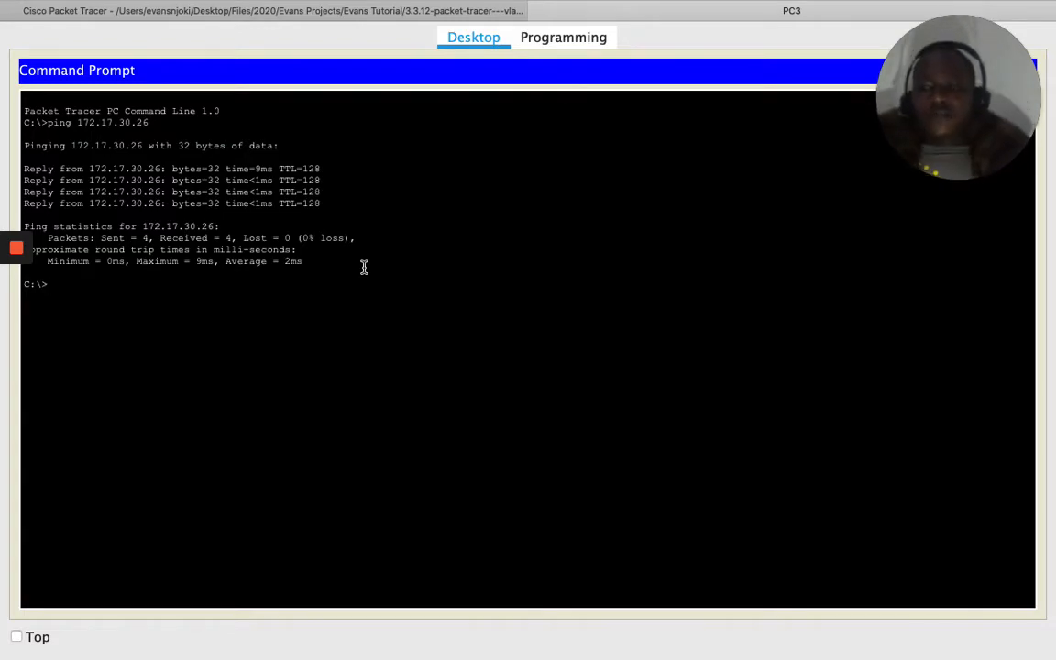
left_click(539, 13)
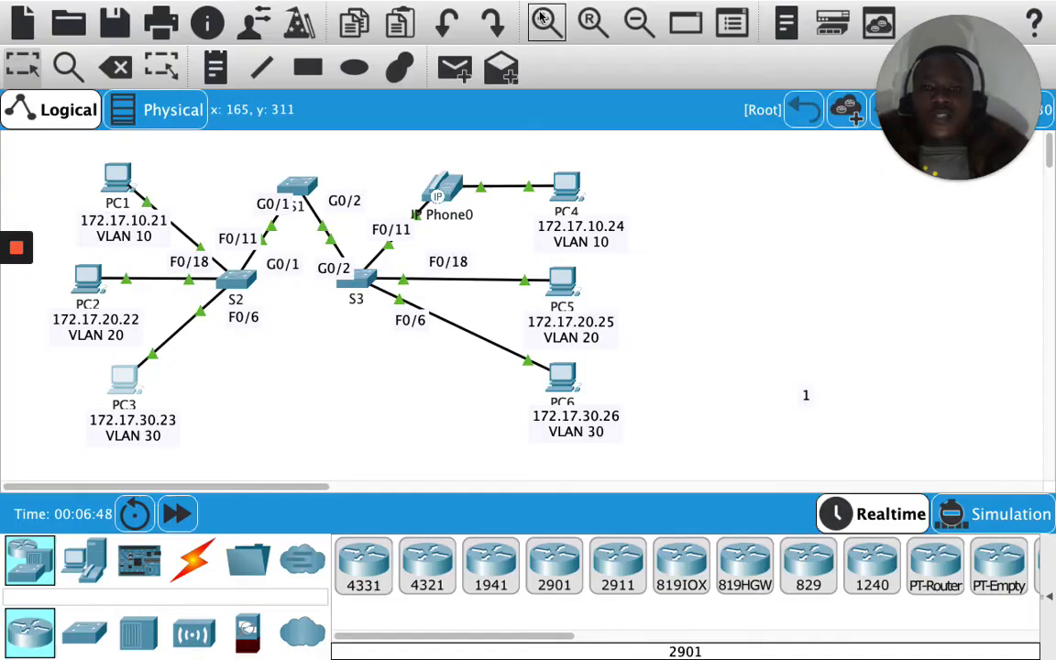
Reread Part 1 Step 2 of the activity instructions, including the note about pings to hosts on other networks
mouse_move(395, 292)
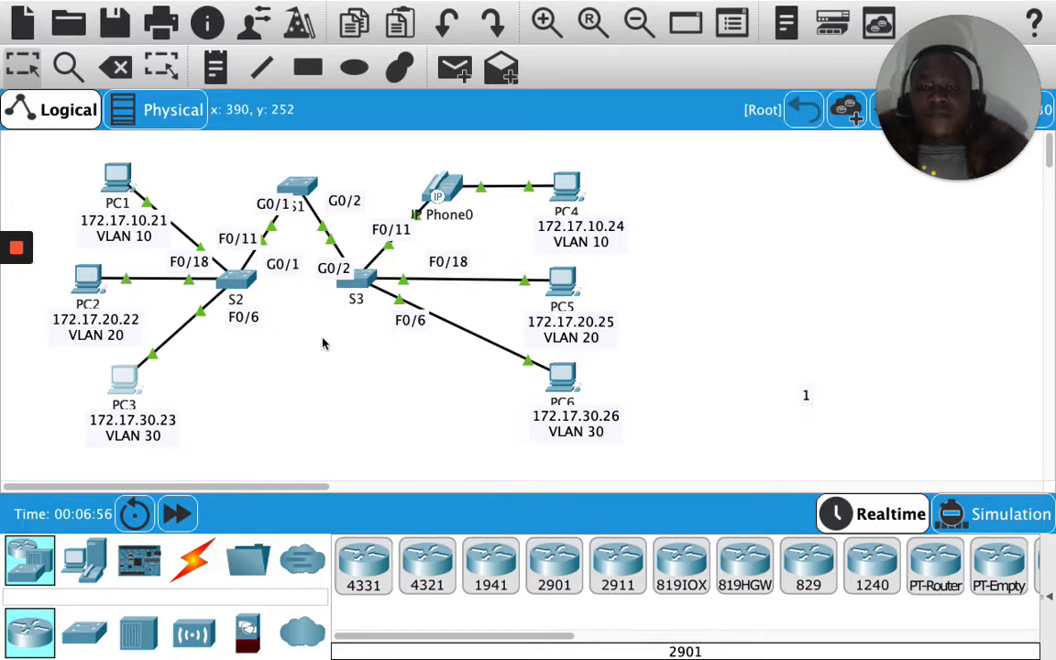
key("ctrl+Left")
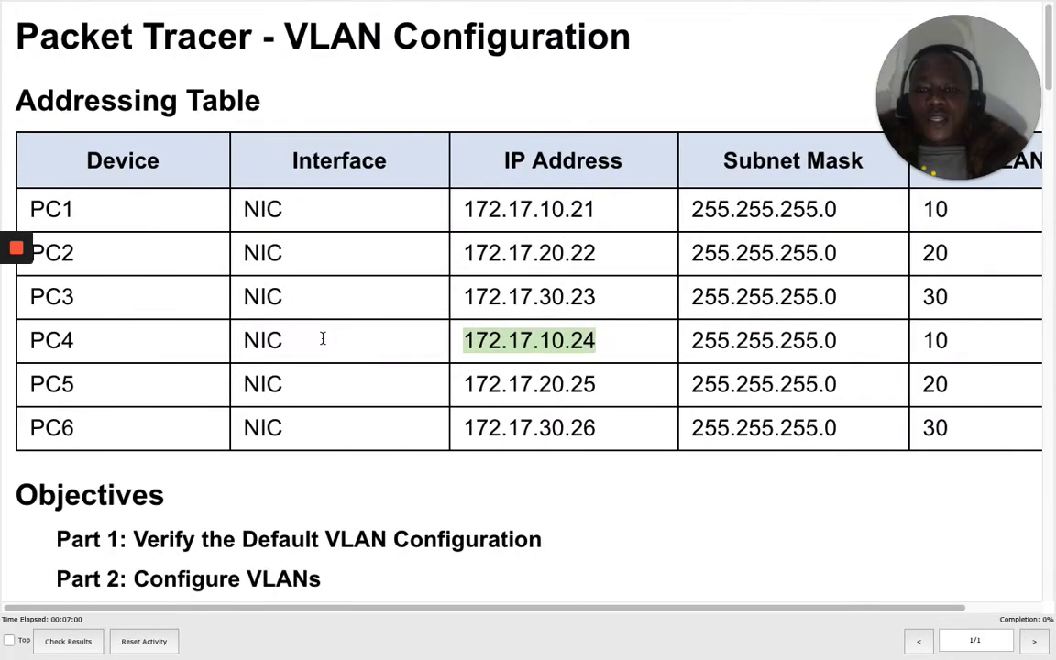
scroll(323, 338, "down", 3)
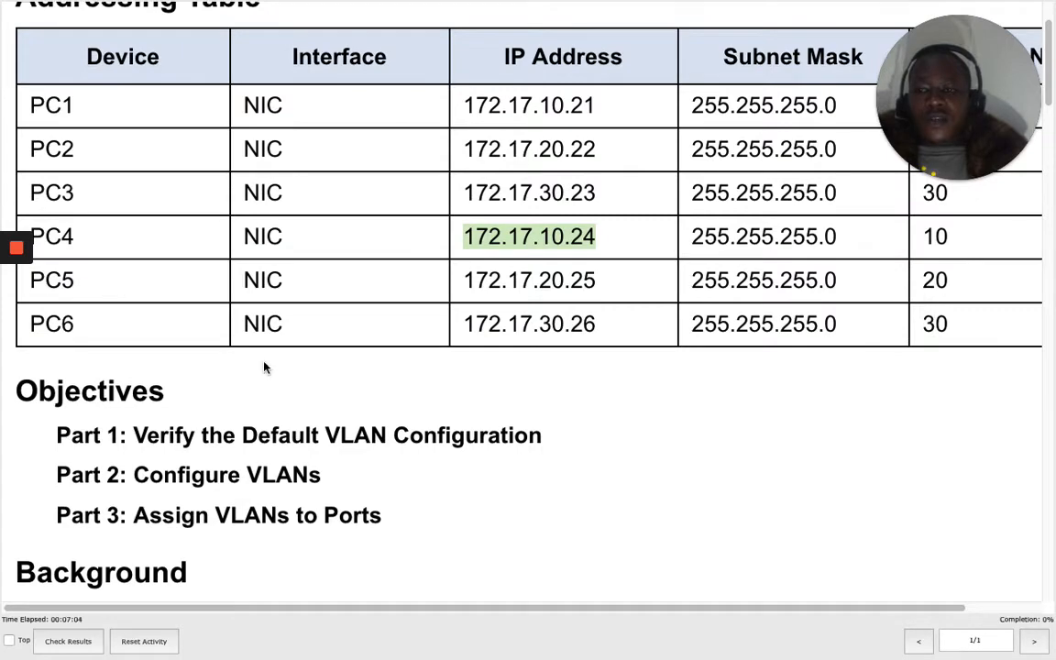
scroll(266, 366, "down", 12)
scroll(264, 362, "down", 7)
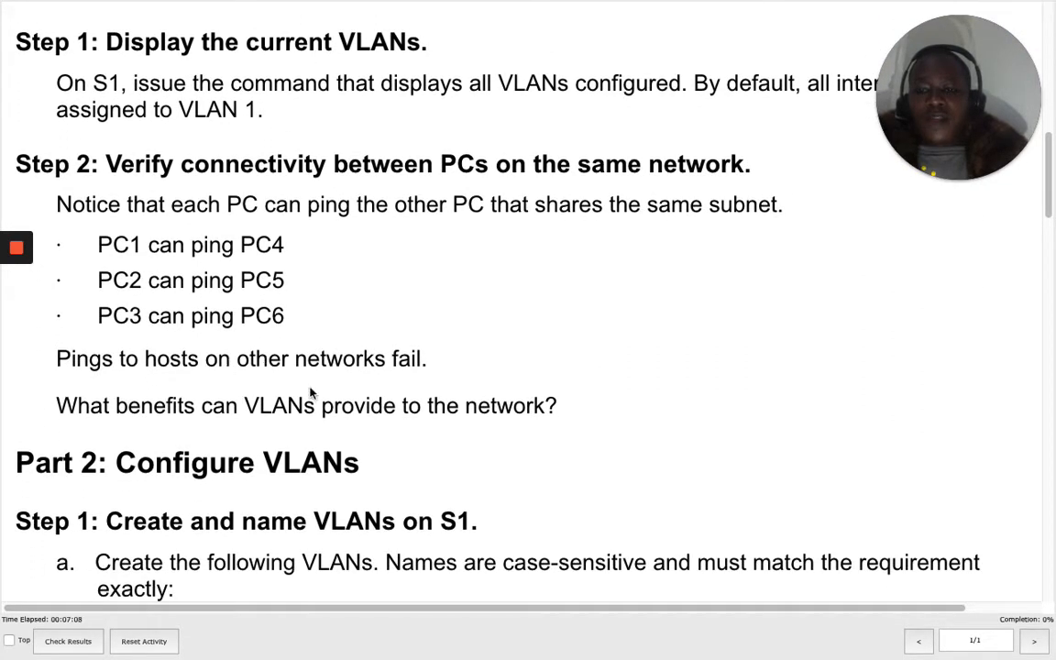
scroll(311, 393, "down", 1)
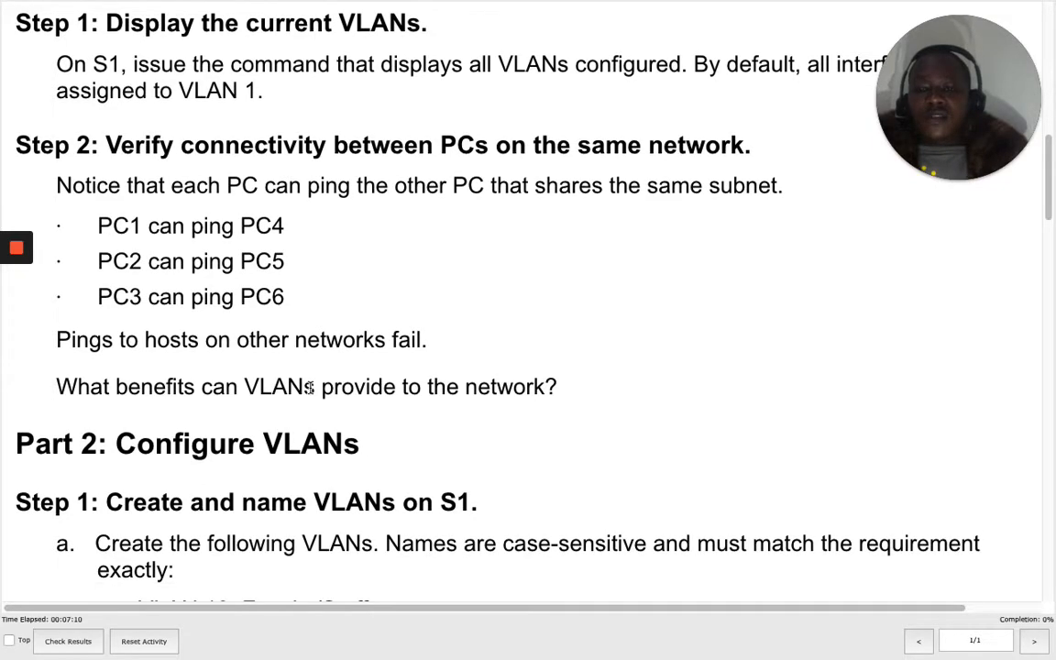
Test cross-network connectivity by pinging PC6 at 172.17.30.26 from PC1's command prompt, then close PC1 and return to the activity instructions
key("ctrl+Right")
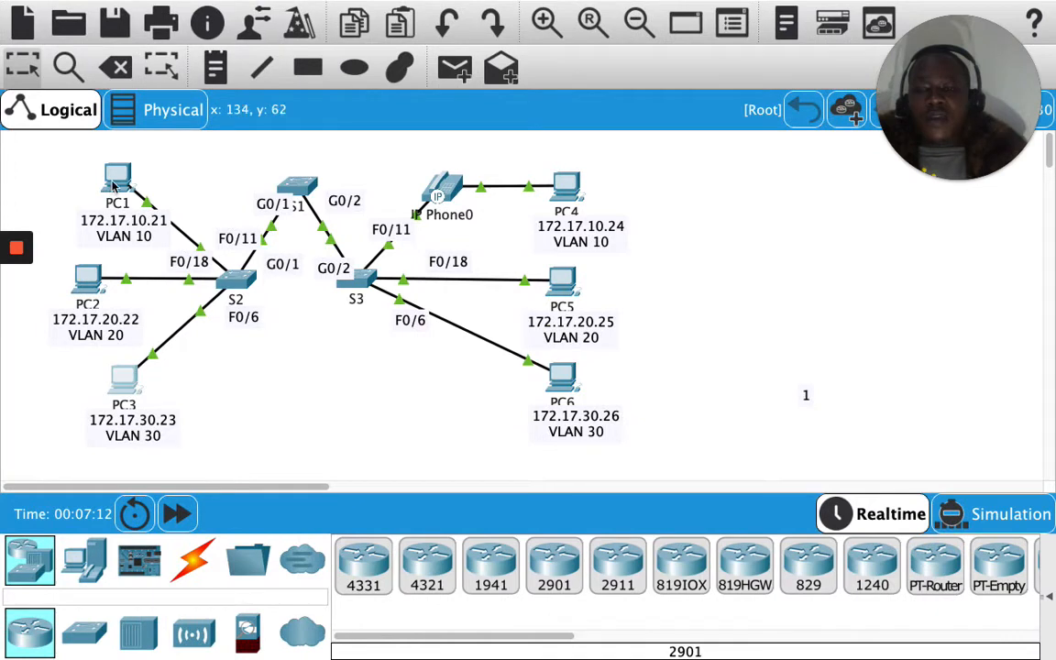
mouse_move(115, 186)
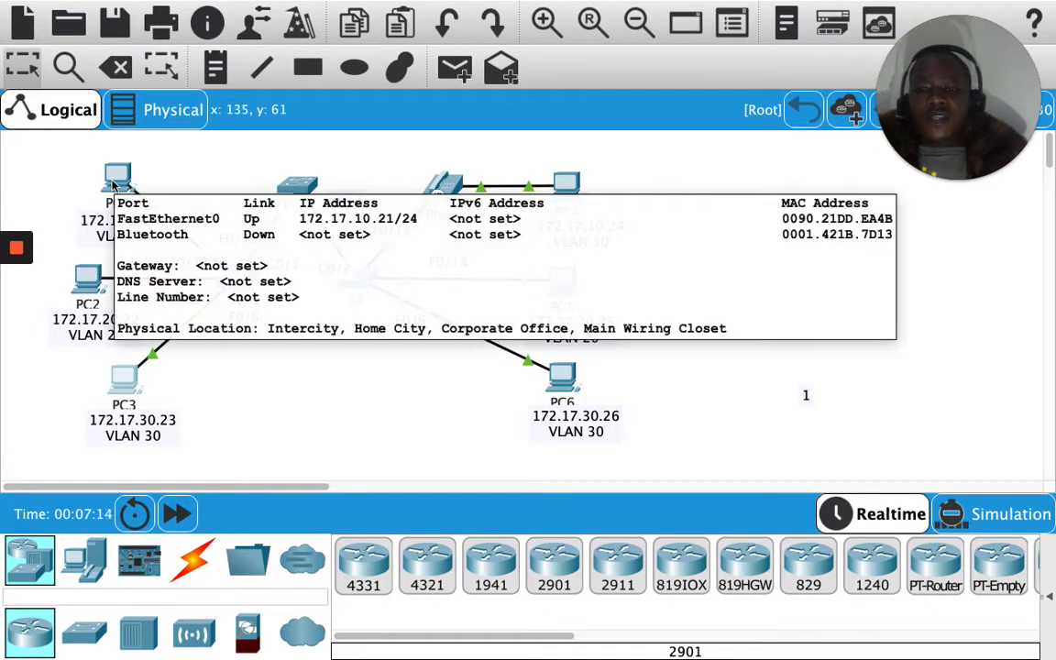
left_click(115, 184)
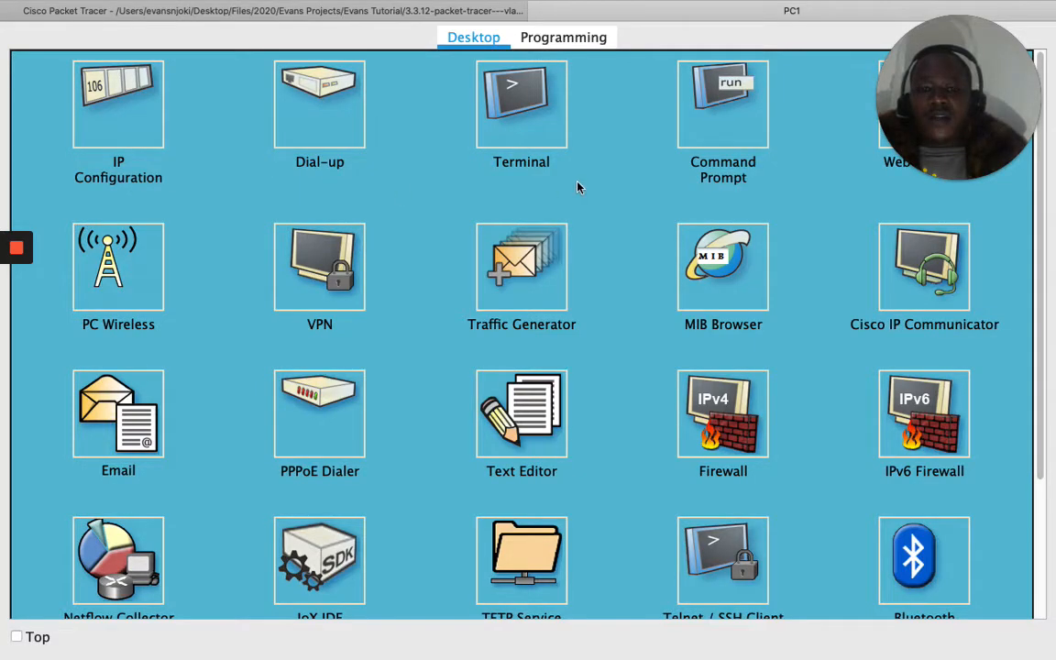
left_click(721, 120)
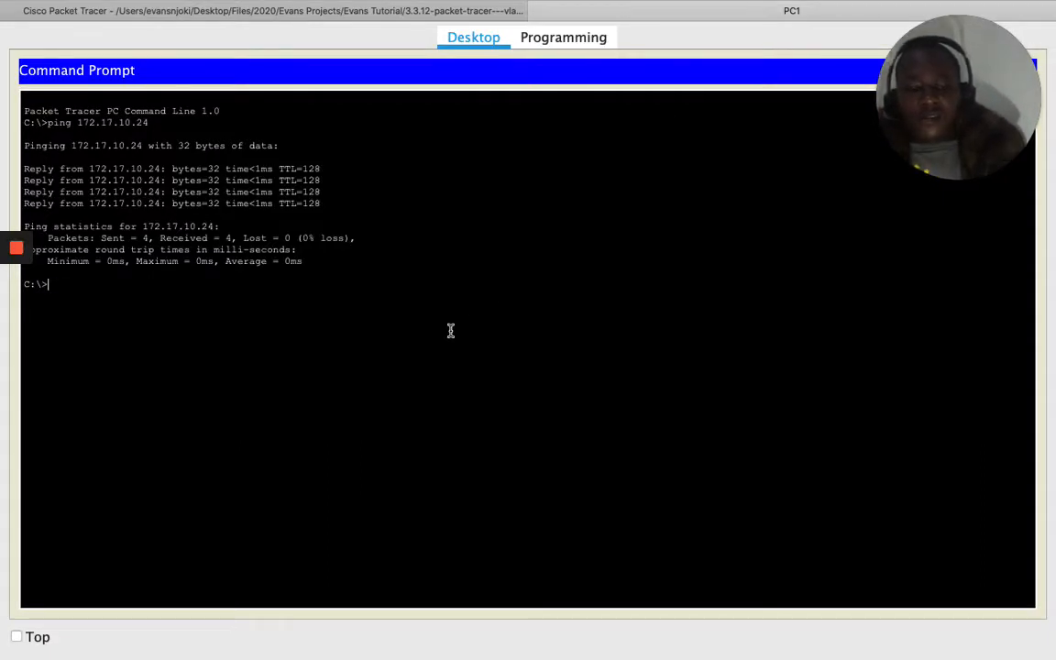
key("Up")
key("BackSpace")
key("BackSpace")
key("BackSpace")
key("BackSpace")
key("BackSpace")
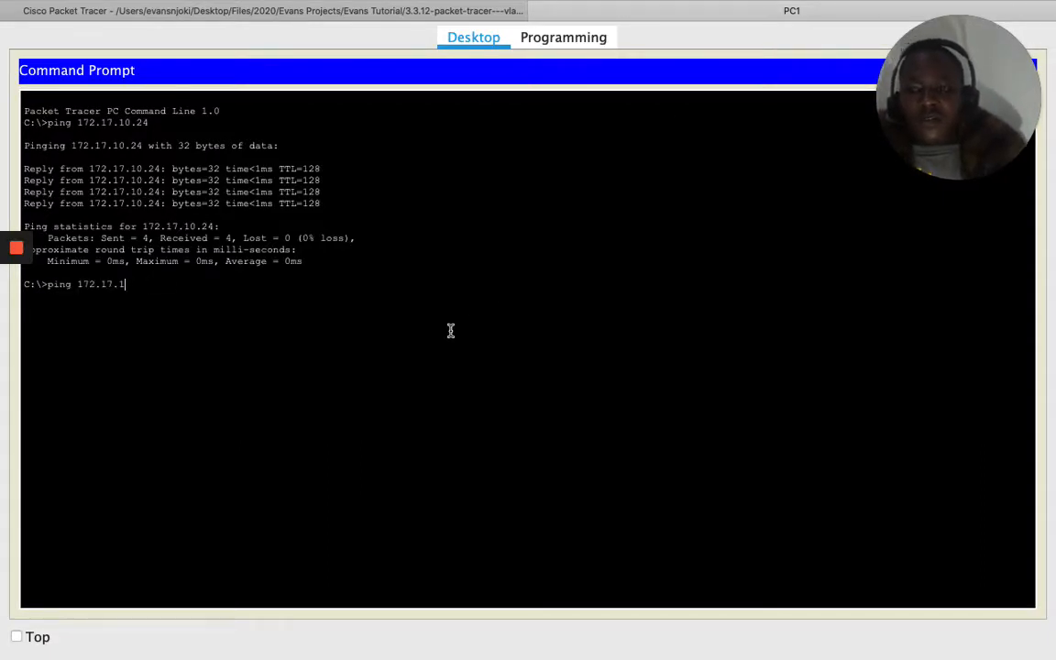
key("BackSpace")
type("30.")
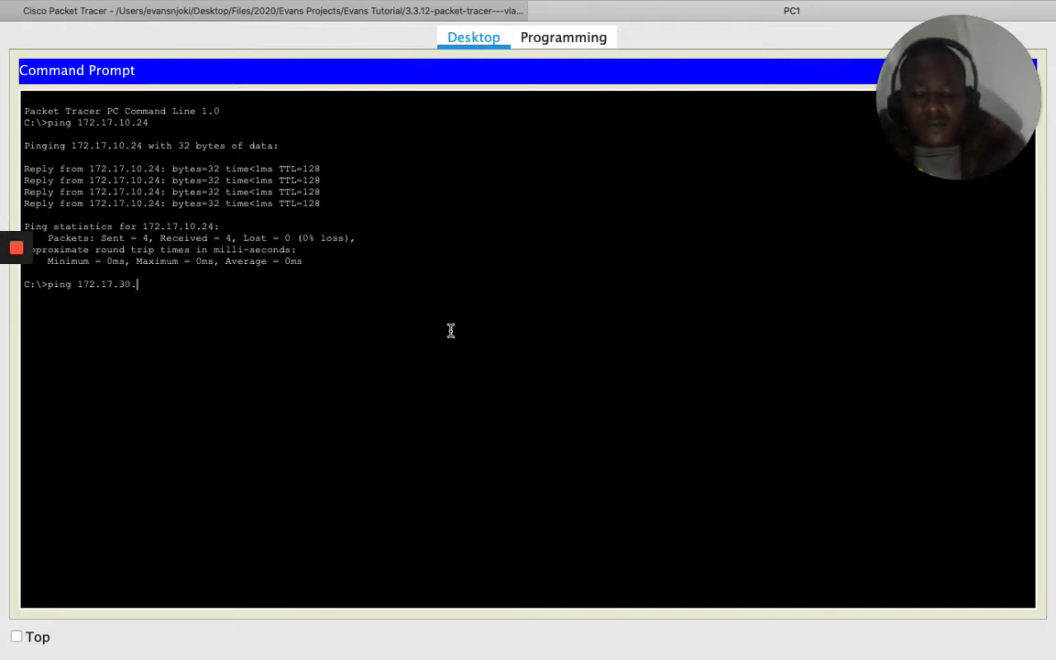
type("26")
key("Return")
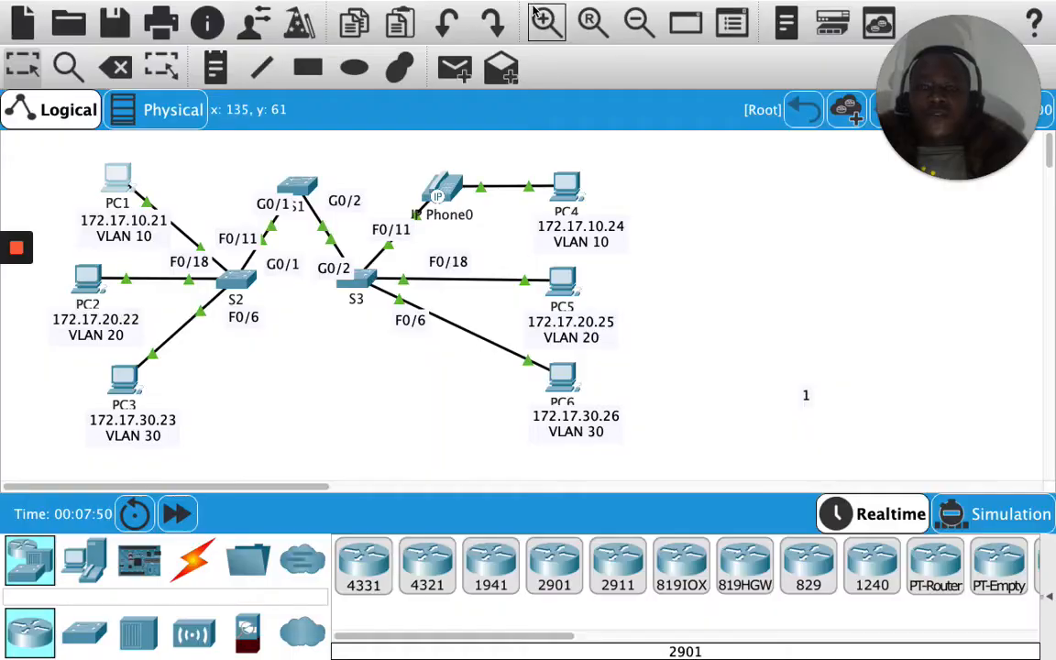
left_click(536, 11)
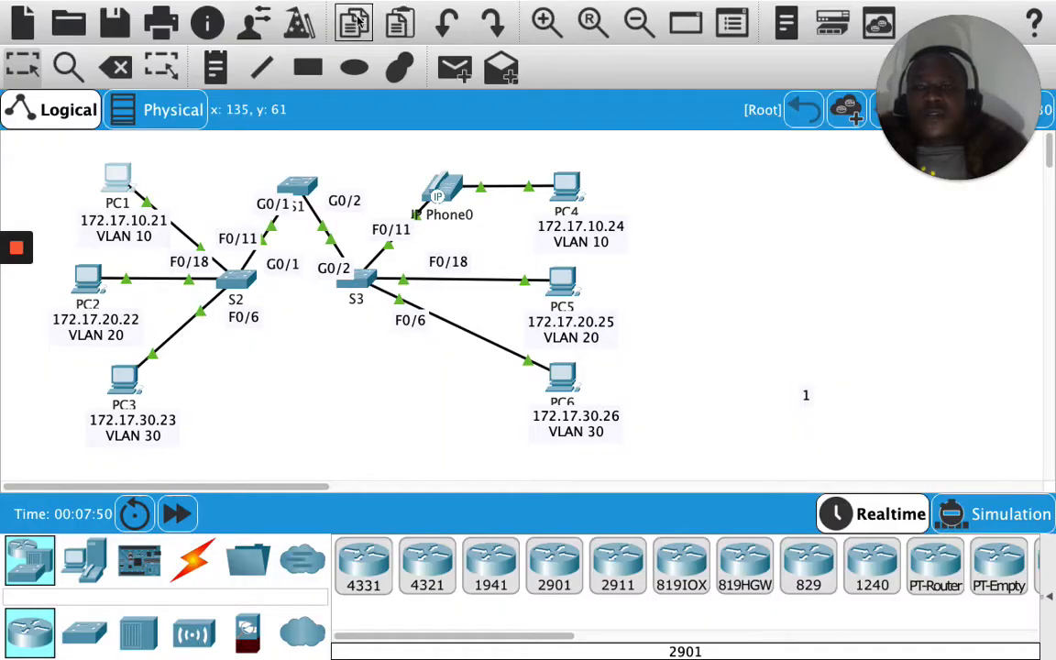
key("ctrl+Left")
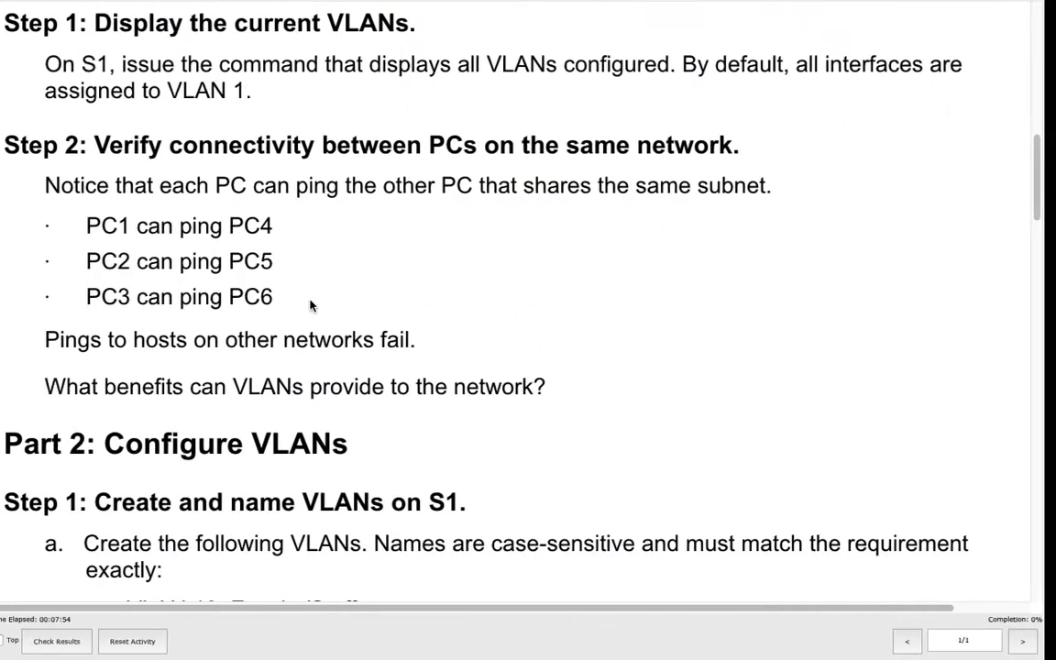
Name VLAN 10 Faculty/Staff in S1's command line, matching the activity instructions, and exit its VLAN configuration mode
scroll(219, 302, "down", 2)
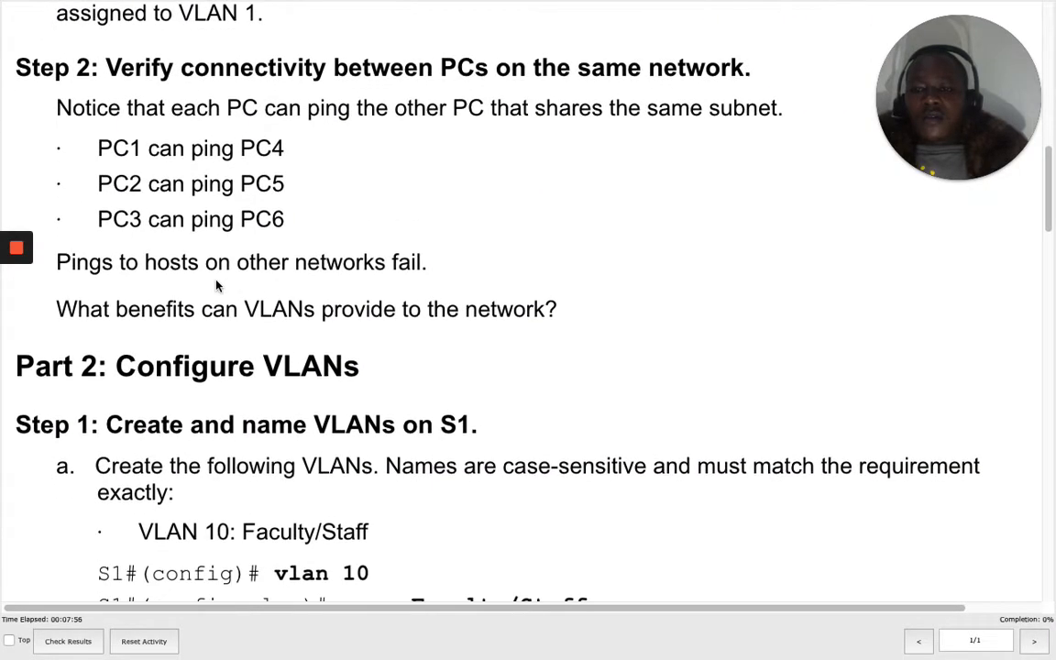
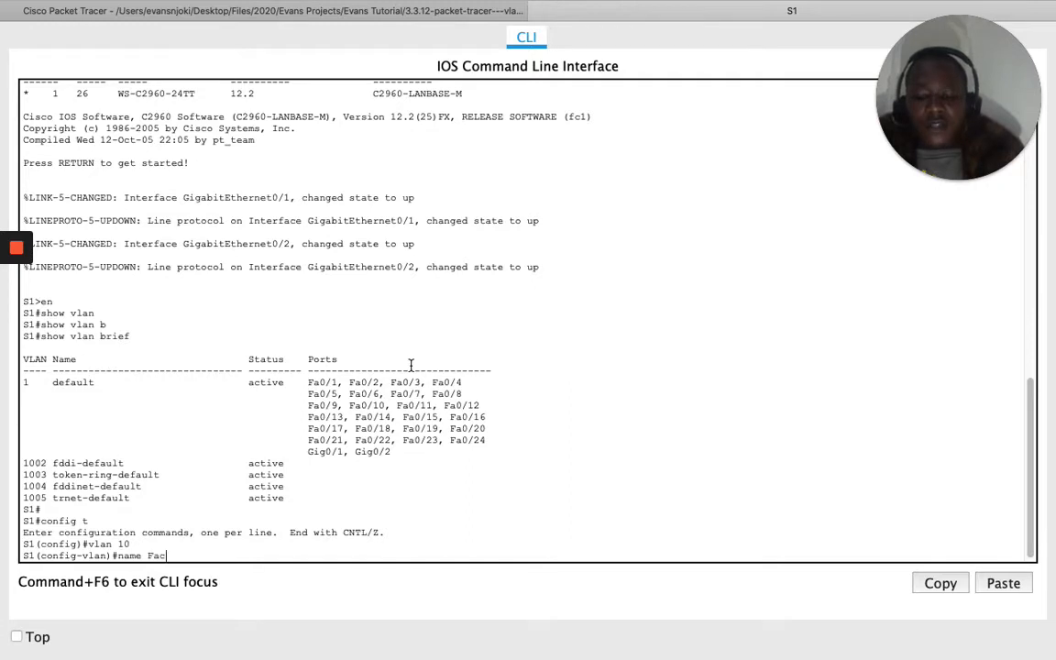
type("ulty/")
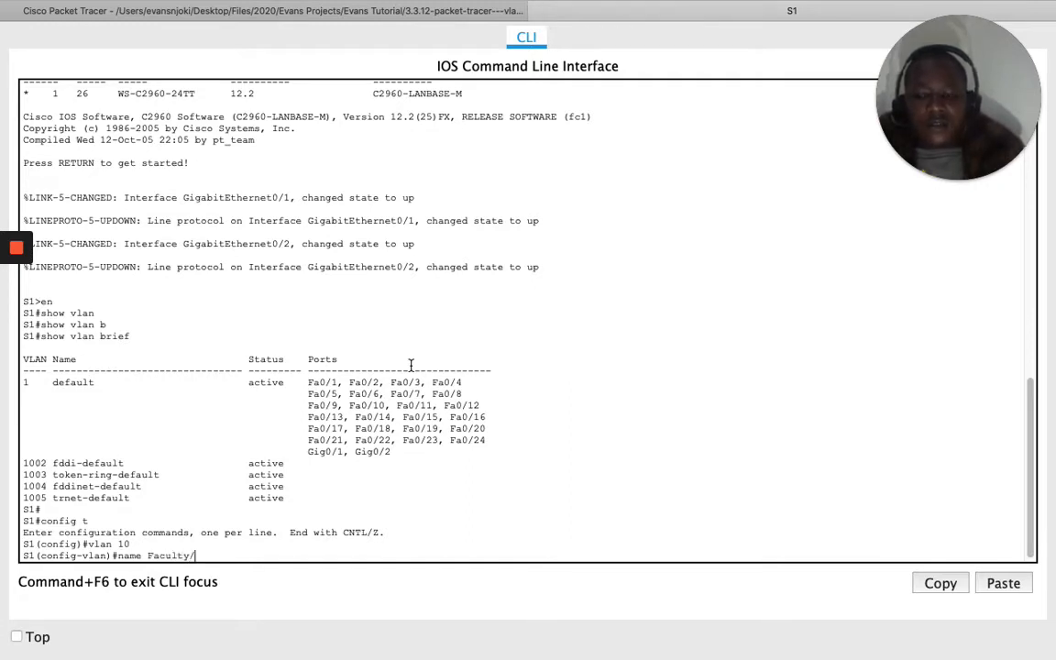
type("Staff")
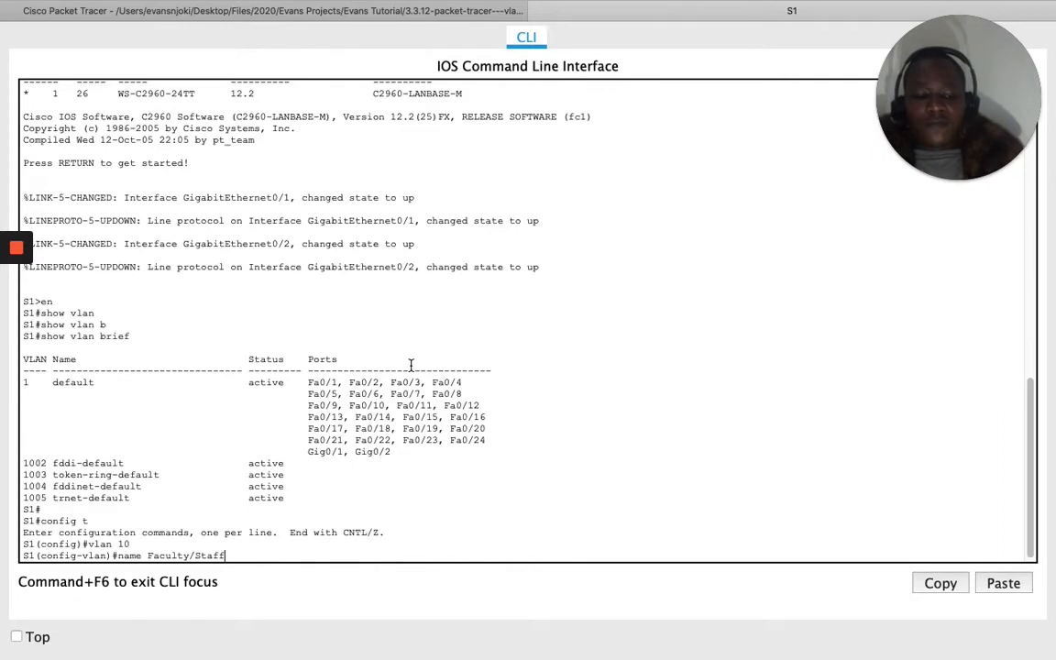
key("Return")
key("ctrl+Left")
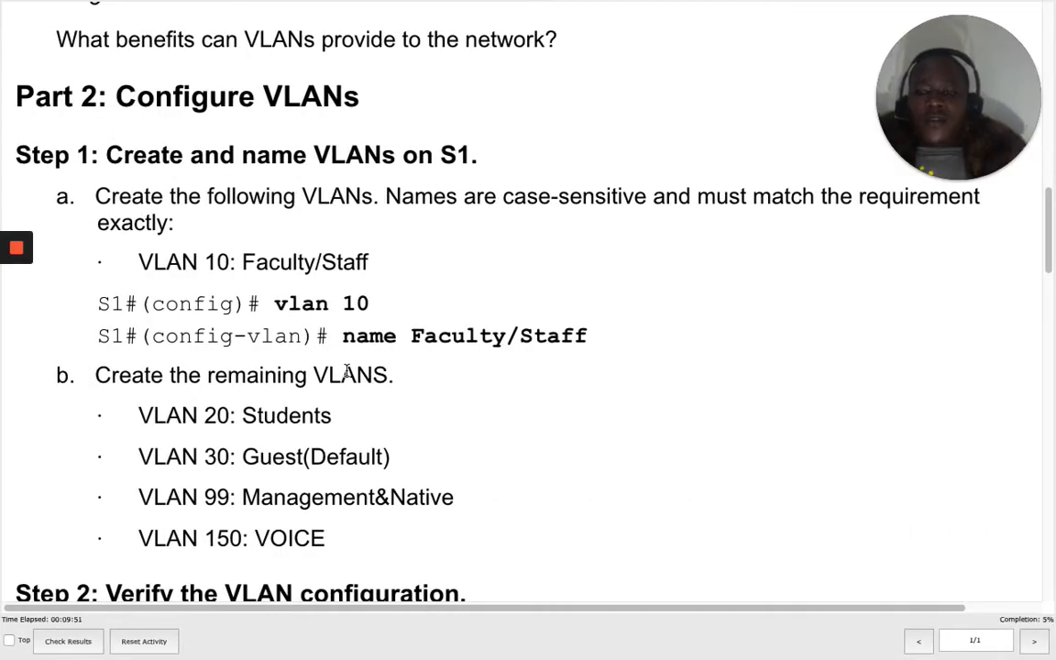
scroll(389, 400, "down", 2)
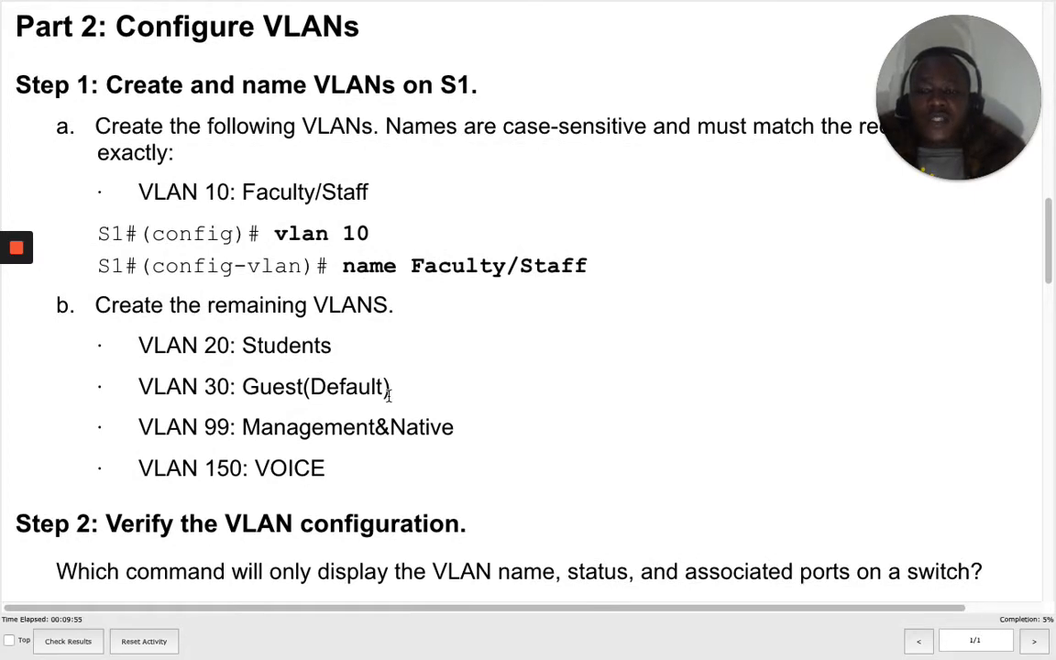
key("ctrl+Right")
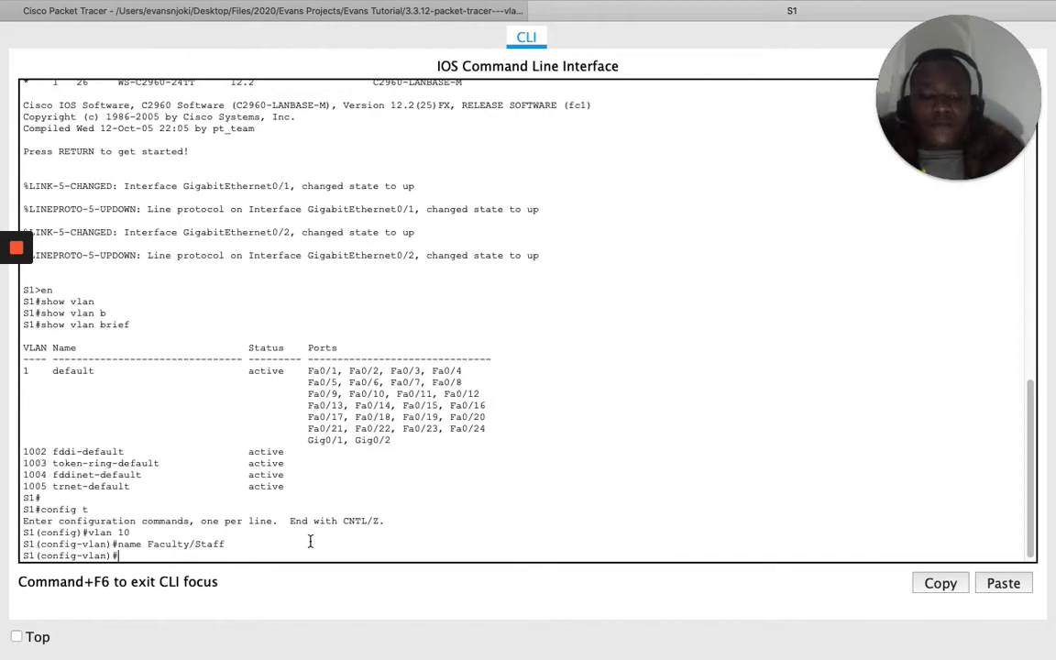
type("exit")
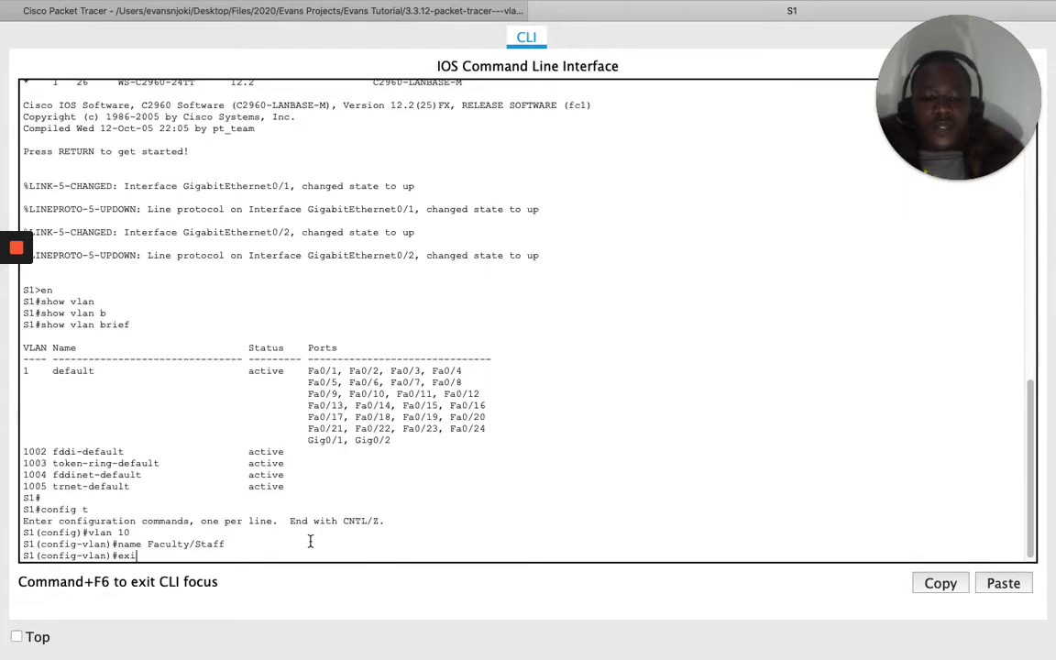
key("Return")
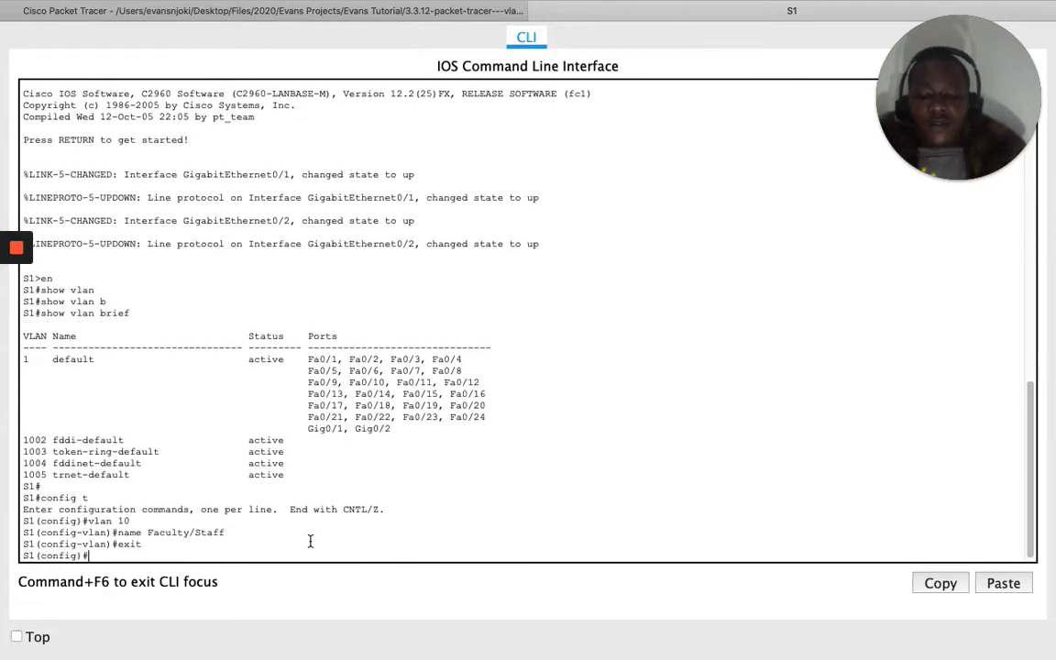
Create VLAN 20 on S1 with the exact name Students, and return to global configuration mode
type("vlan 10")
key("BackSpace")
key("BackSpace")
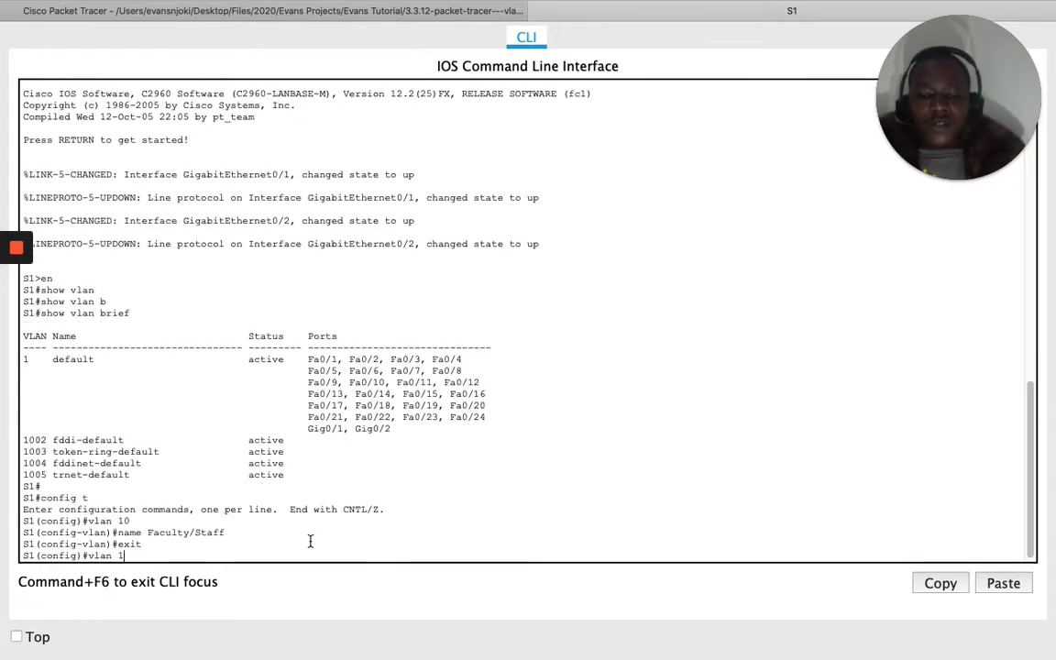
type("20")
key("Return")
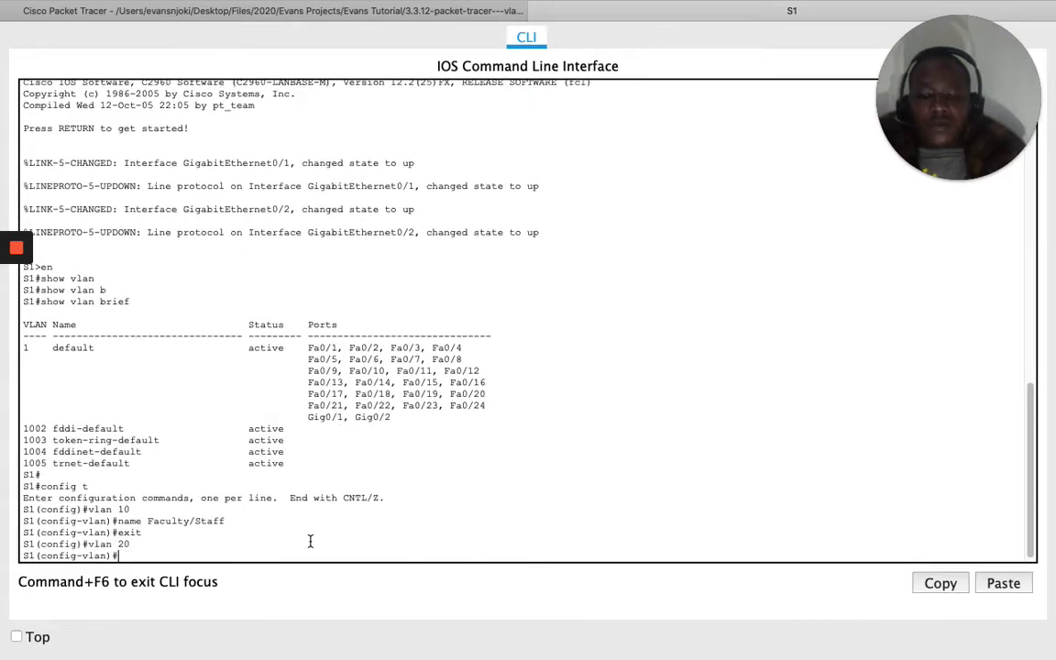
type("name Student")
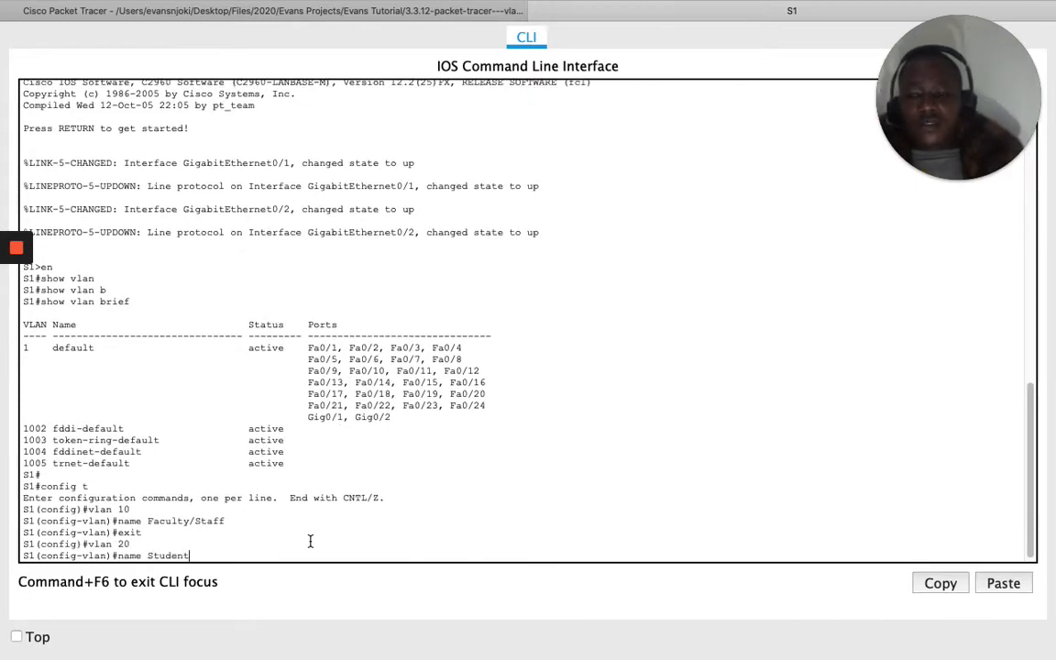
key("ctrl+Left")
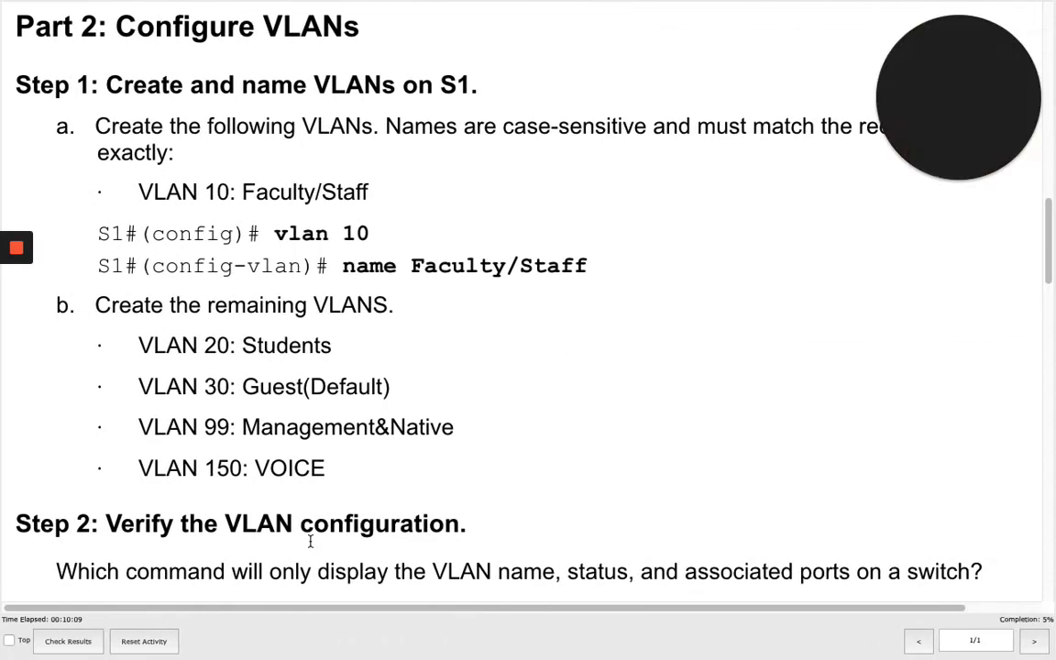
key("ctrl+Right")
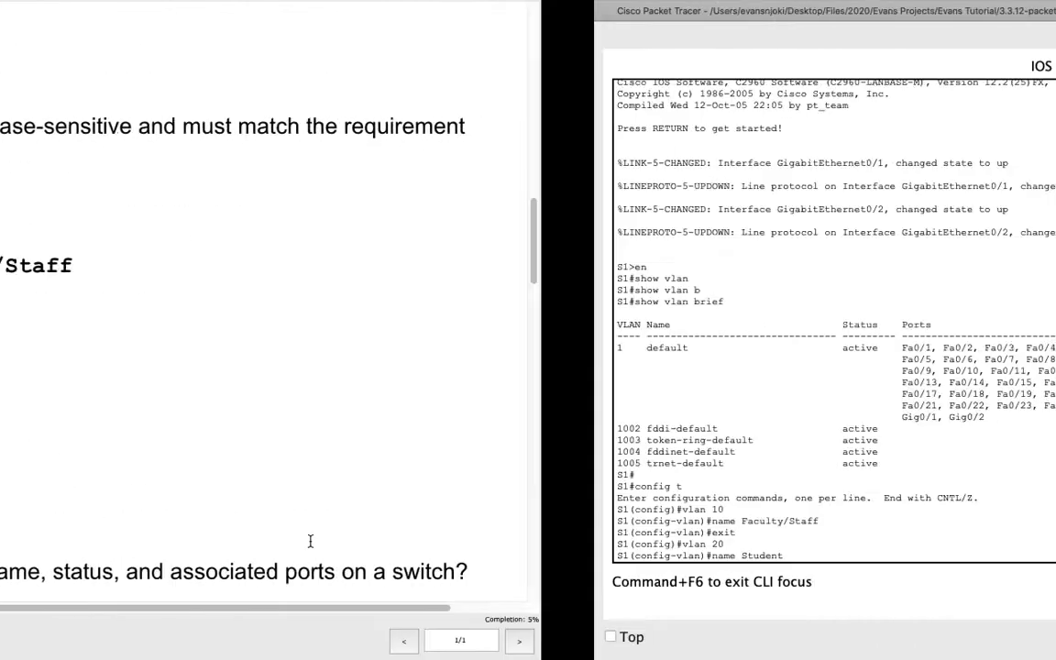
type("s")
key("Return")
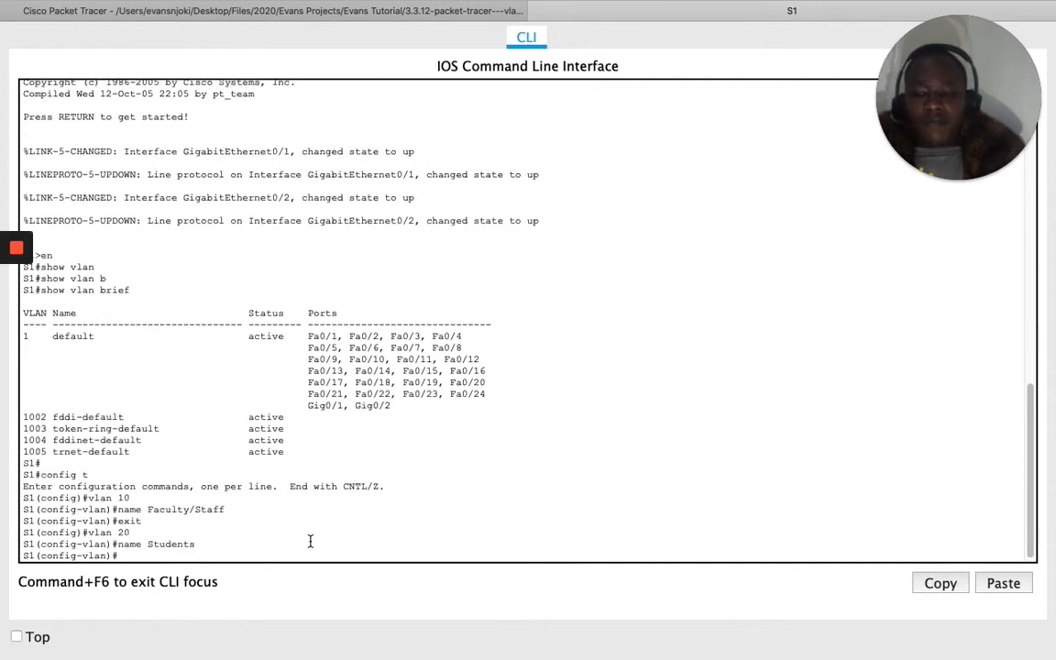
type("exit")
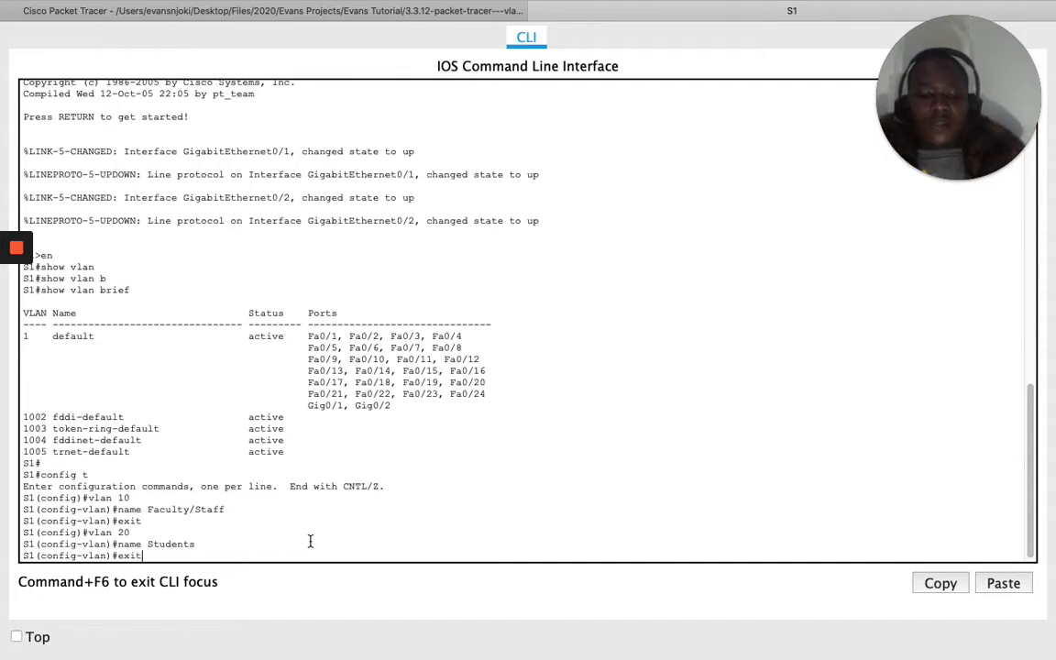
key("Return")
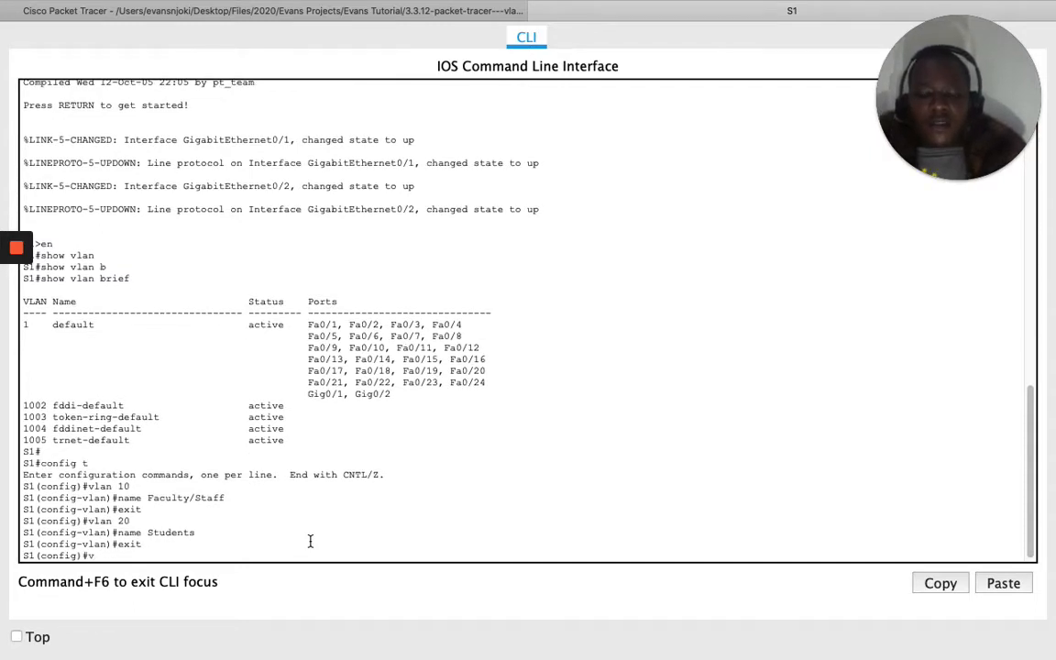
Create VLAN 30 on S1, name it Guest(Default) exactly as in the instructions, and exit its VLAN configuration mode
type("vlan")
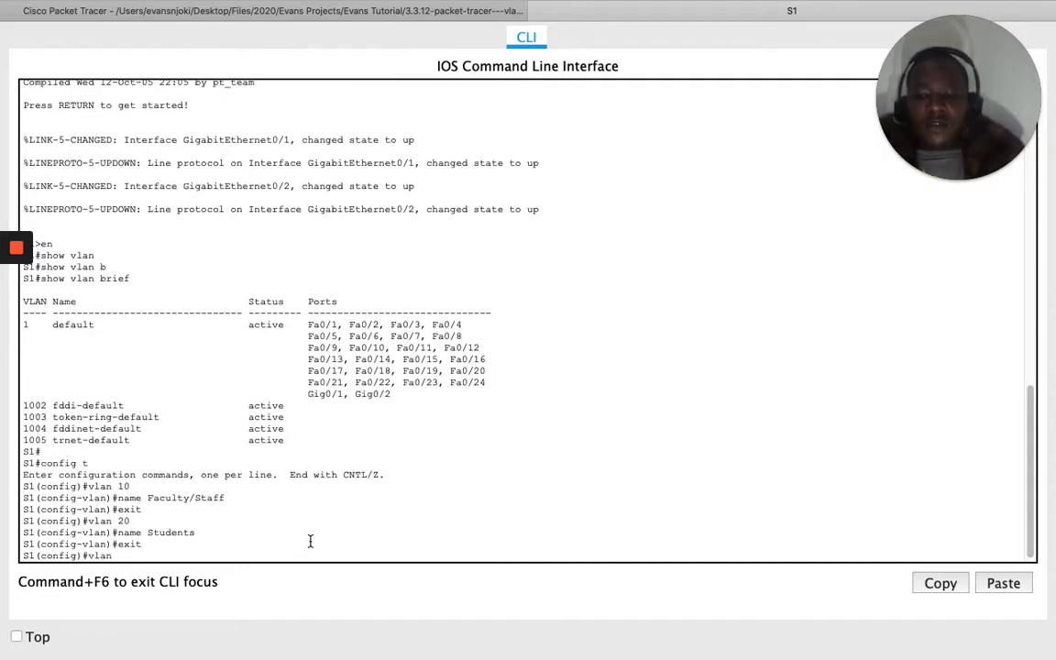
type(" 30")
key("Return")
type("name")
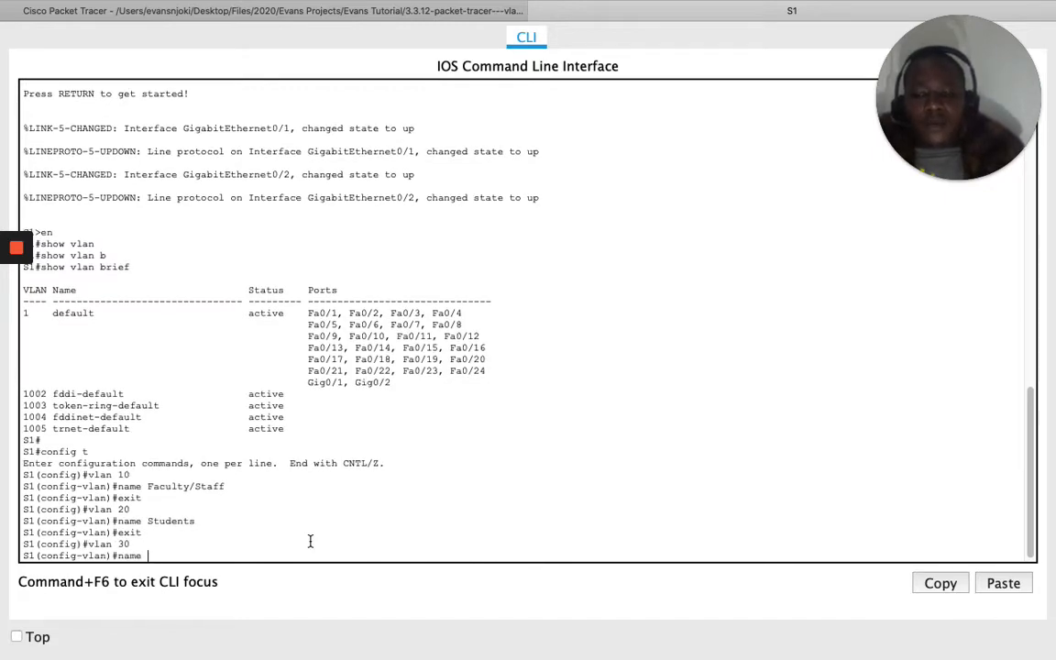
key("ctrl+Left")
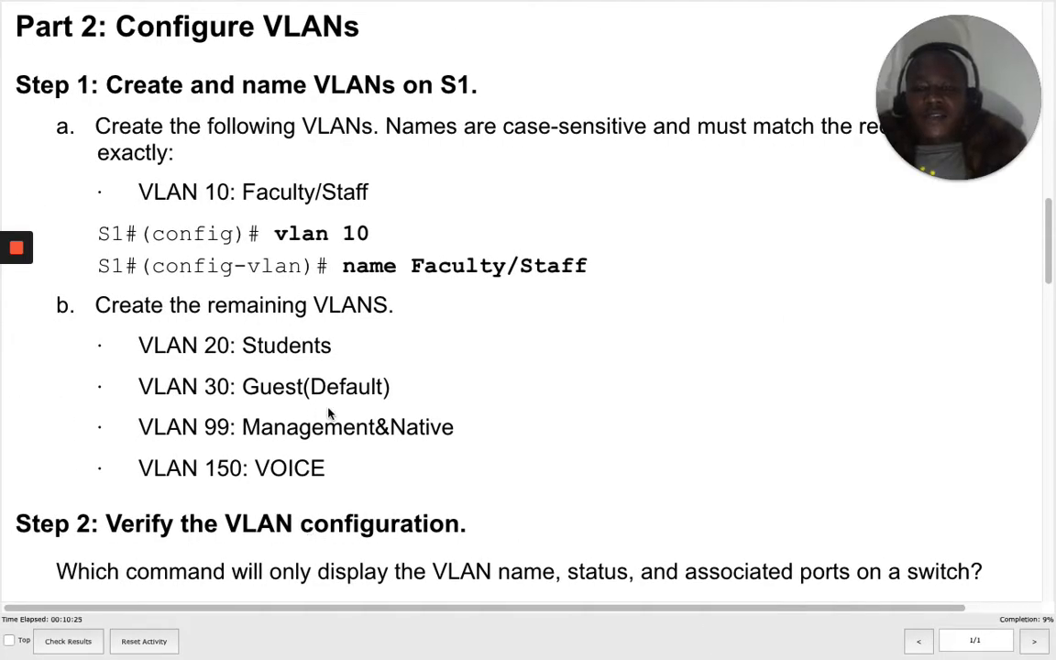
key("ctrl+Right")
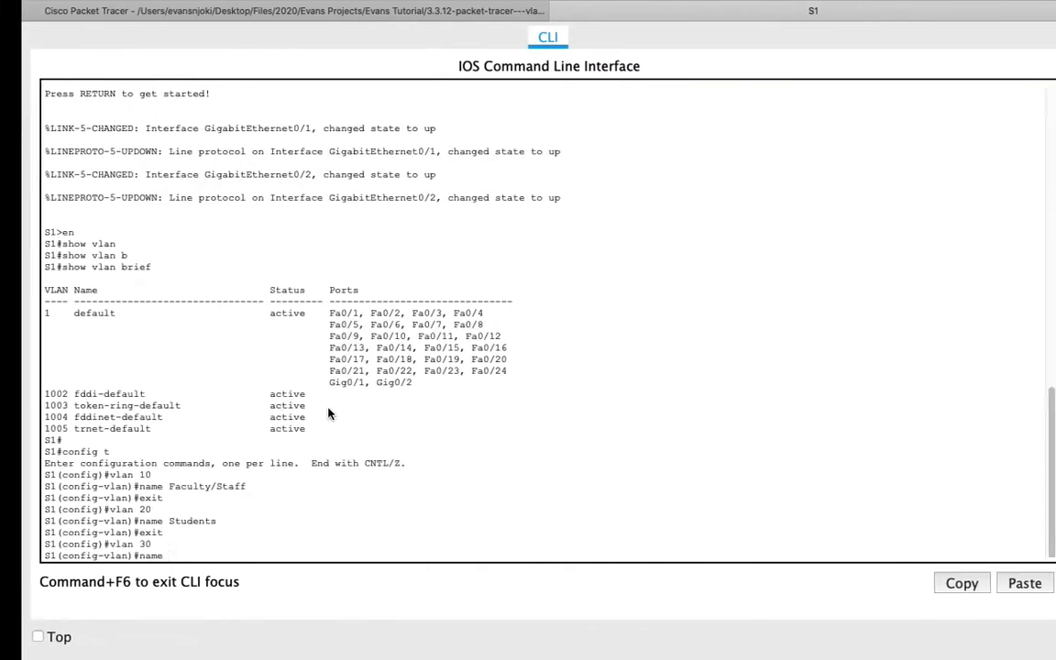
type("Gues")
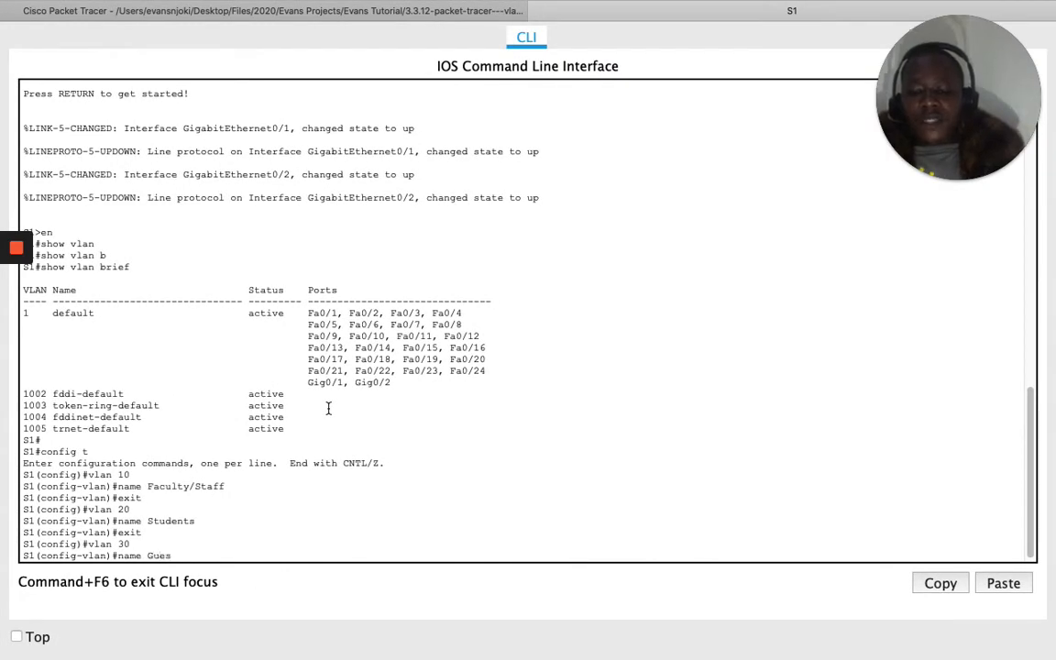
type("t(")
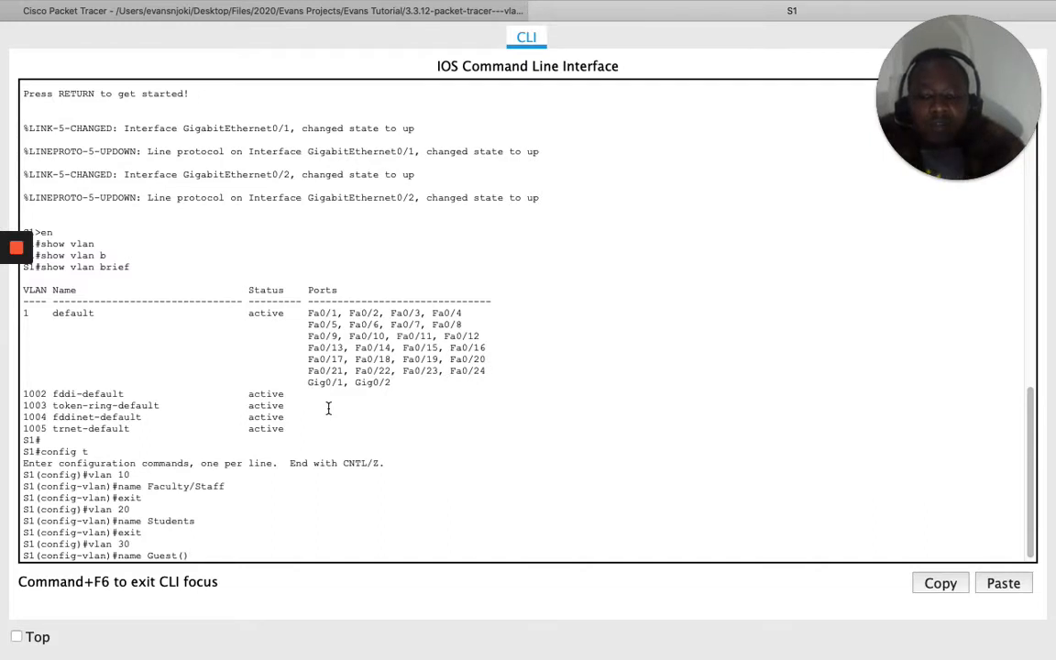
type("de)")
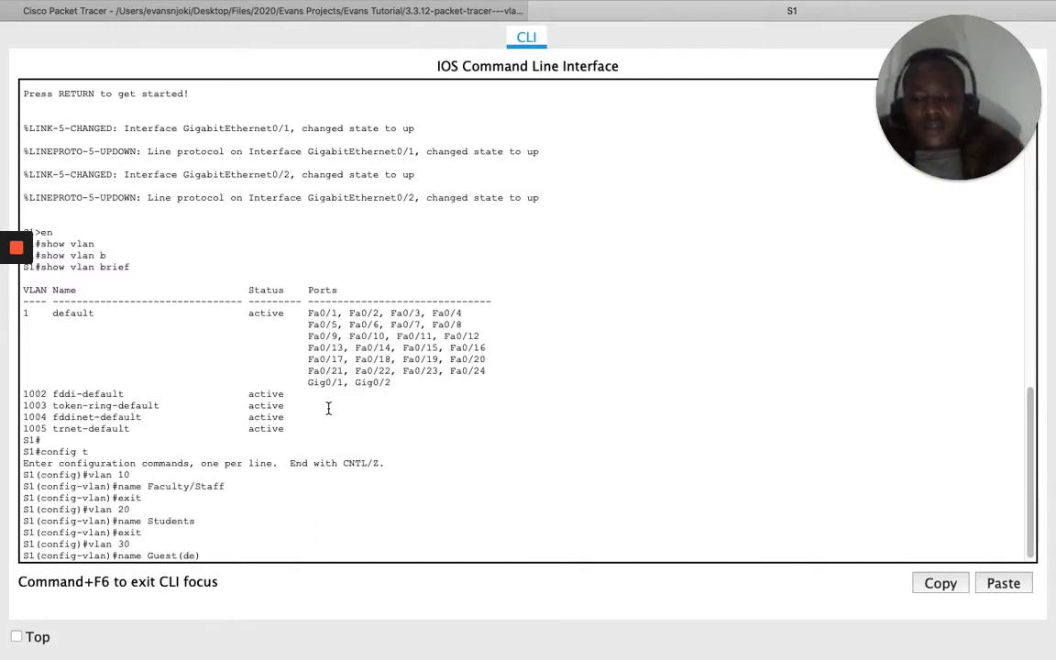
key("BackSpace")
key("BackSpace")
type("Defau")
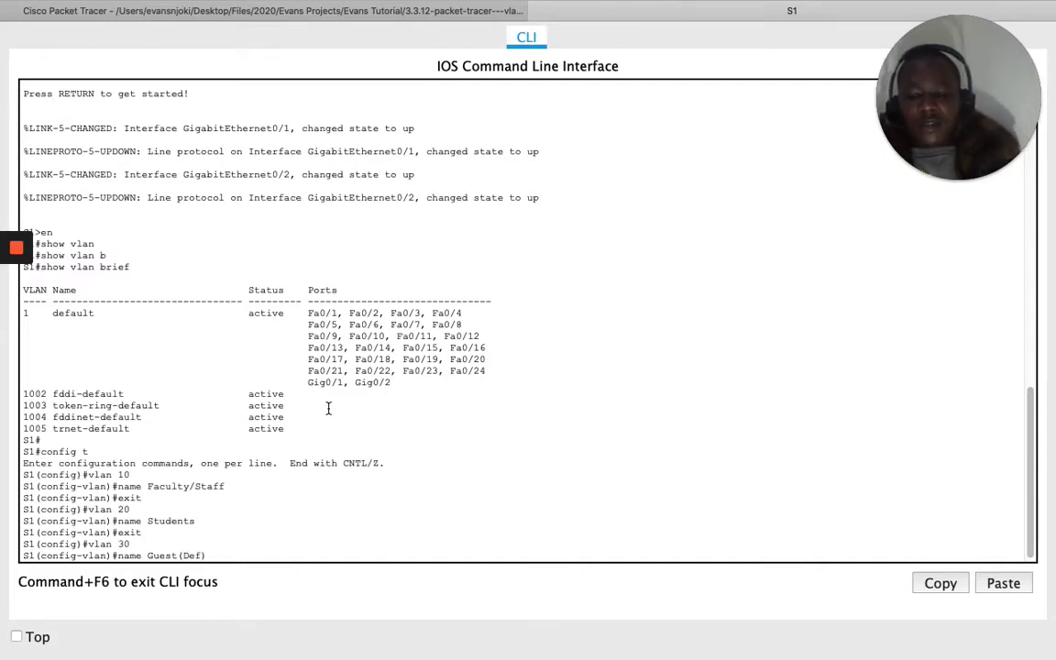
type("lt)")
key("Return")
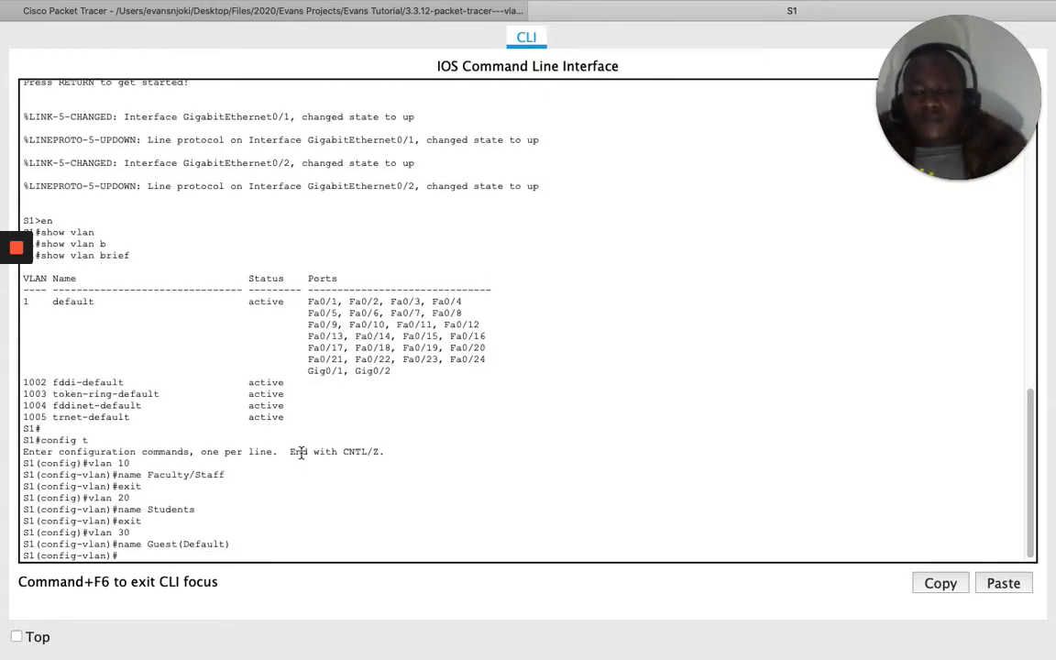
type("exi")
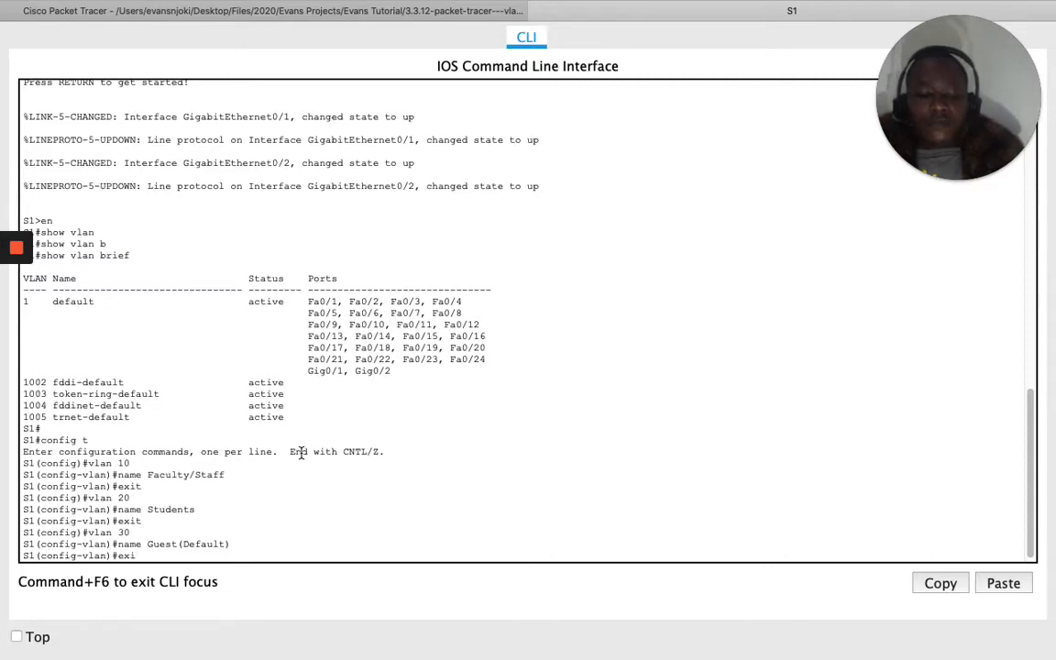
type("t")
key("Return")
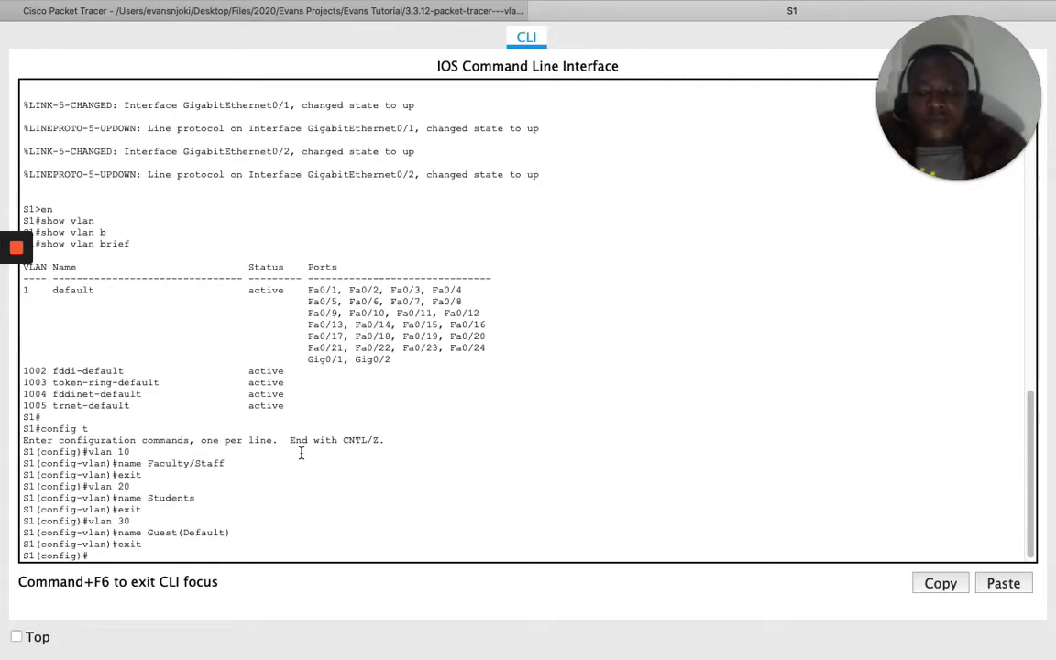
Check the remaining VLANs in the activity instructions and create VLAN 99 on S1
key("ctrl+Left")
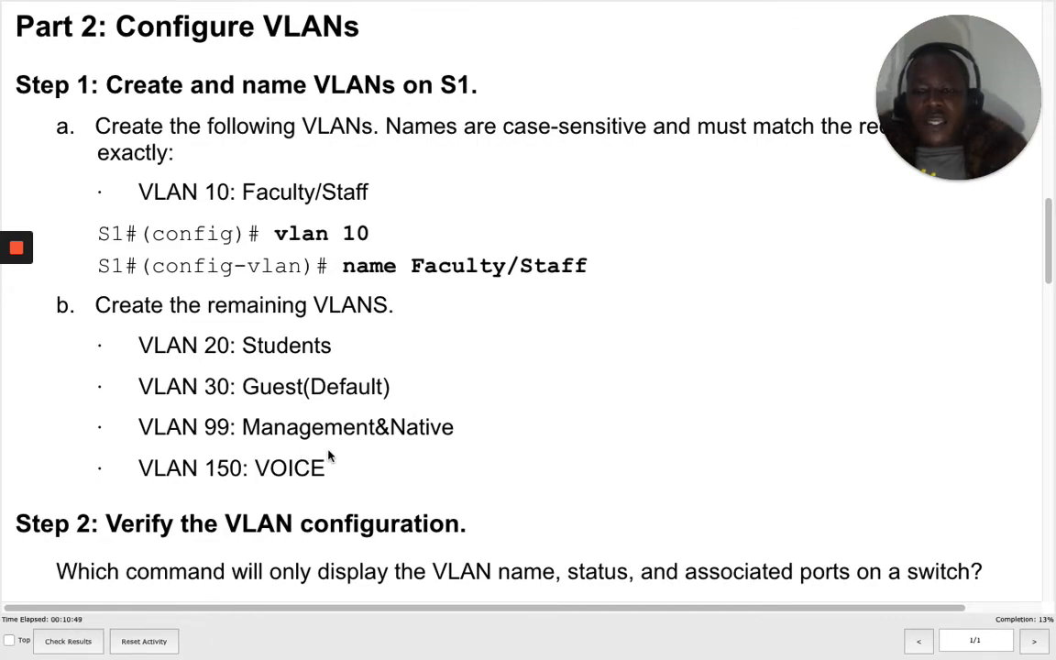
scroll(328, 455, "right", 2)
scroll(328, 455, "up", 5)
scroll(328, 454, "down", 9)
scroll(328, 454, "left", 2)
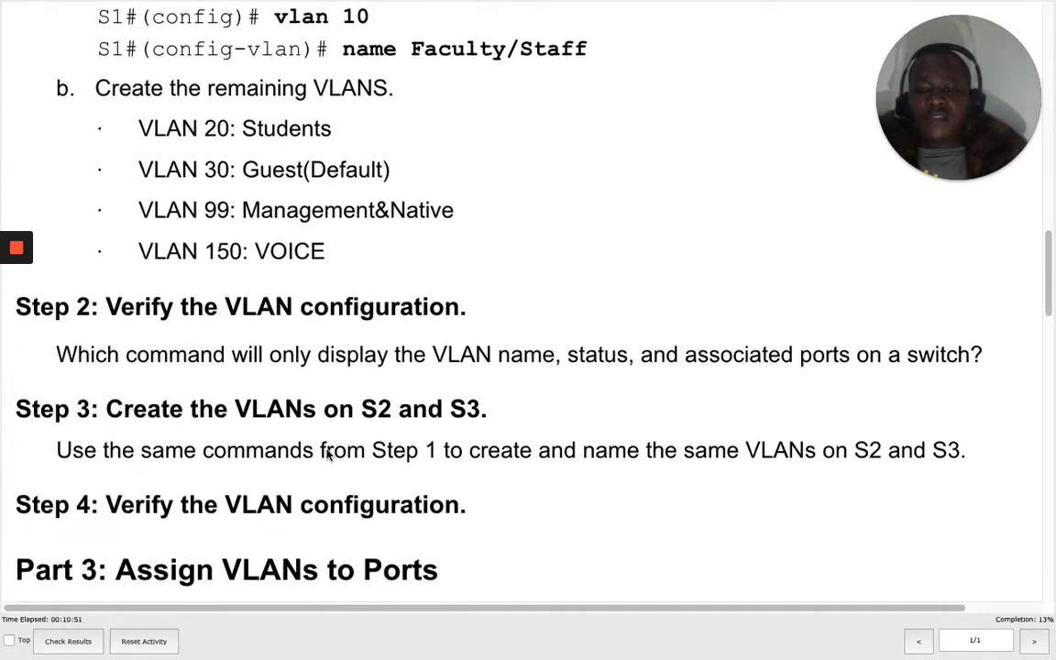
scroll(328, 454, "down", 1)
key("ctrl+Right")
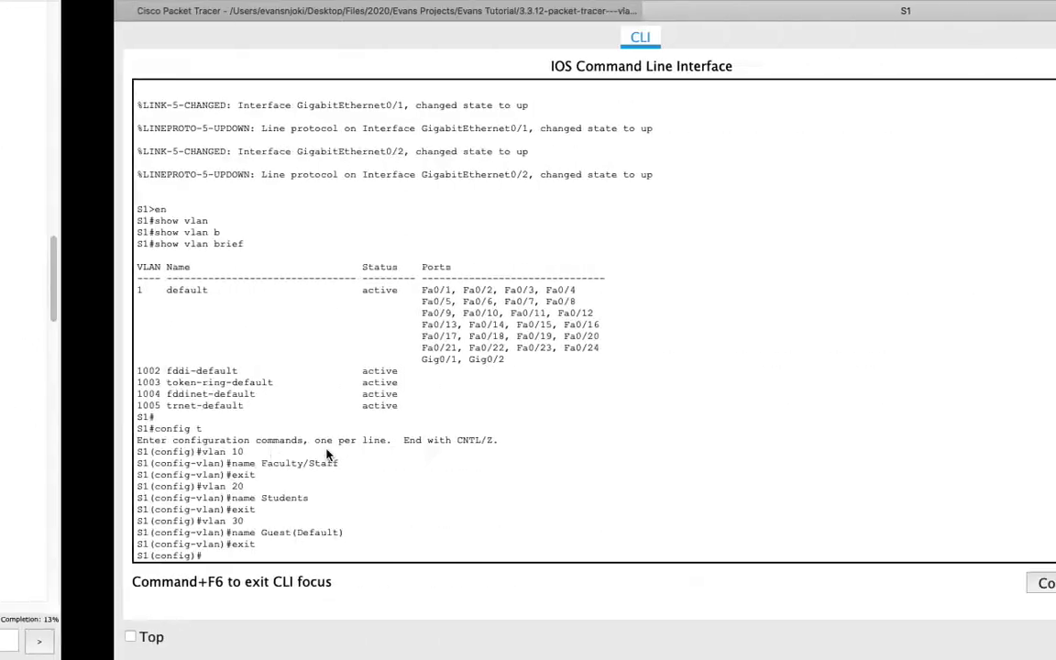
key("Up")
key("Up")
key("Up")
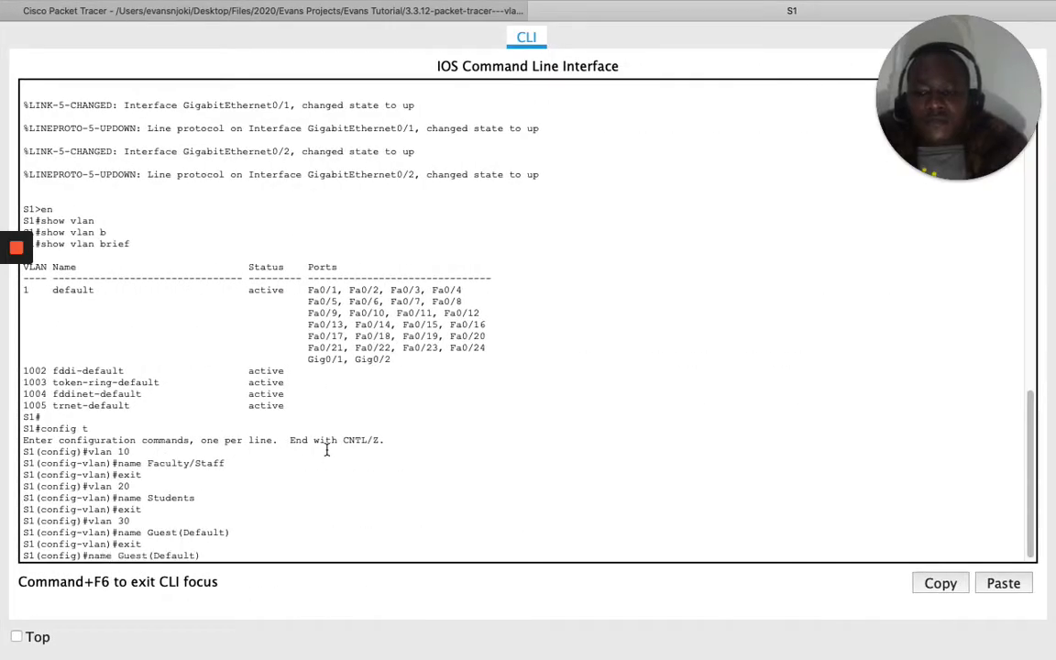
key("BackSpace")
key("BackSpace")
type("9")
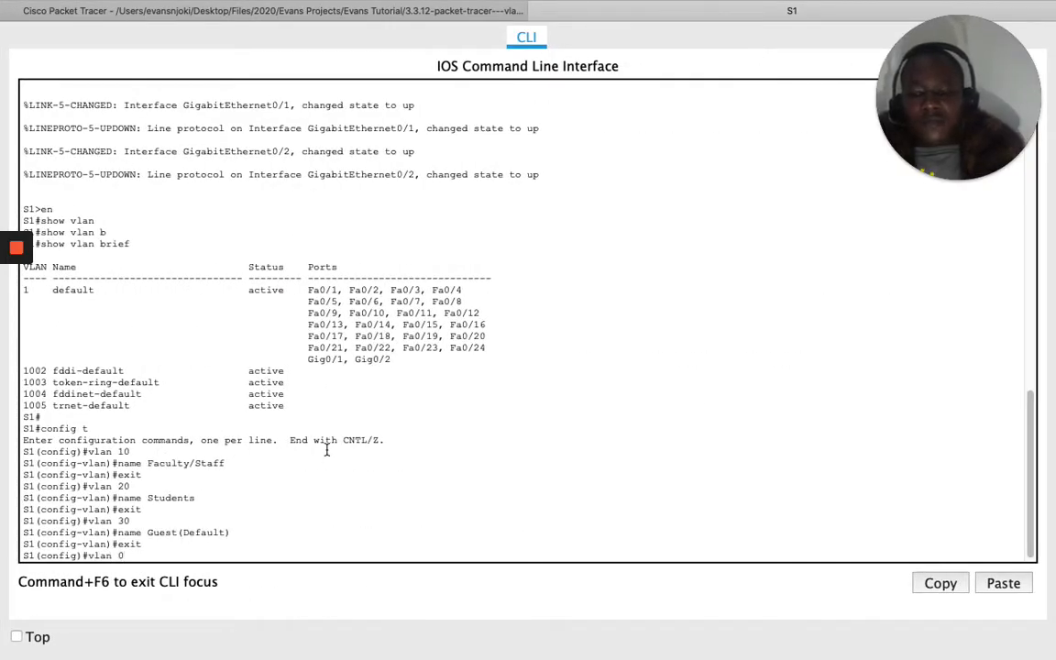
type("9")
key("Return")
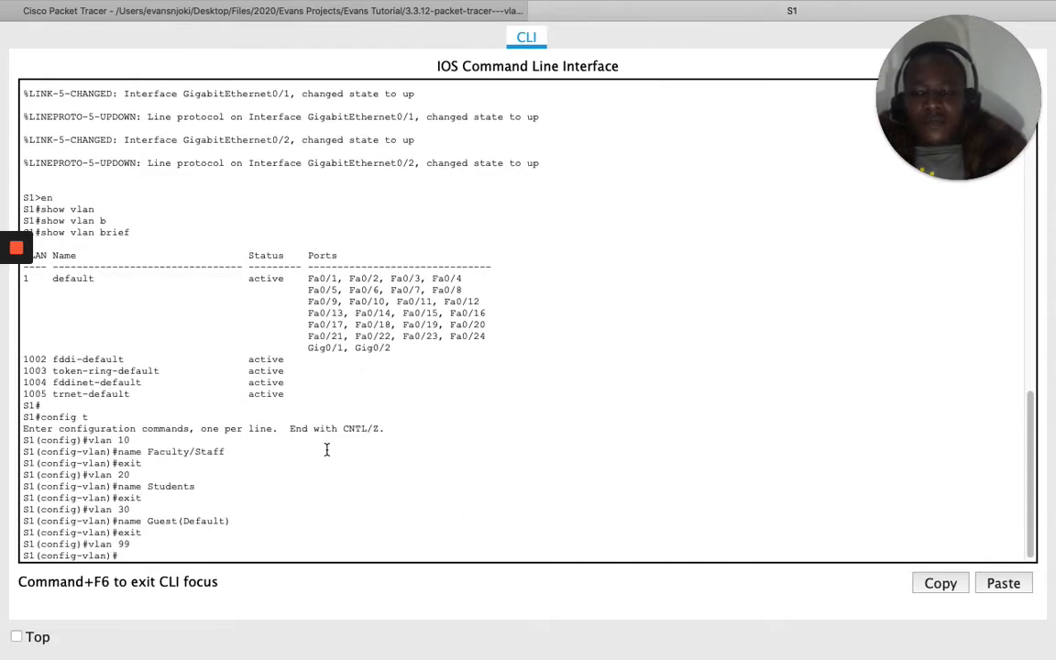
Name VLAN 99 Management&Native with the exact capitalization from the instructions, and return to global configuration mode
type("name ")
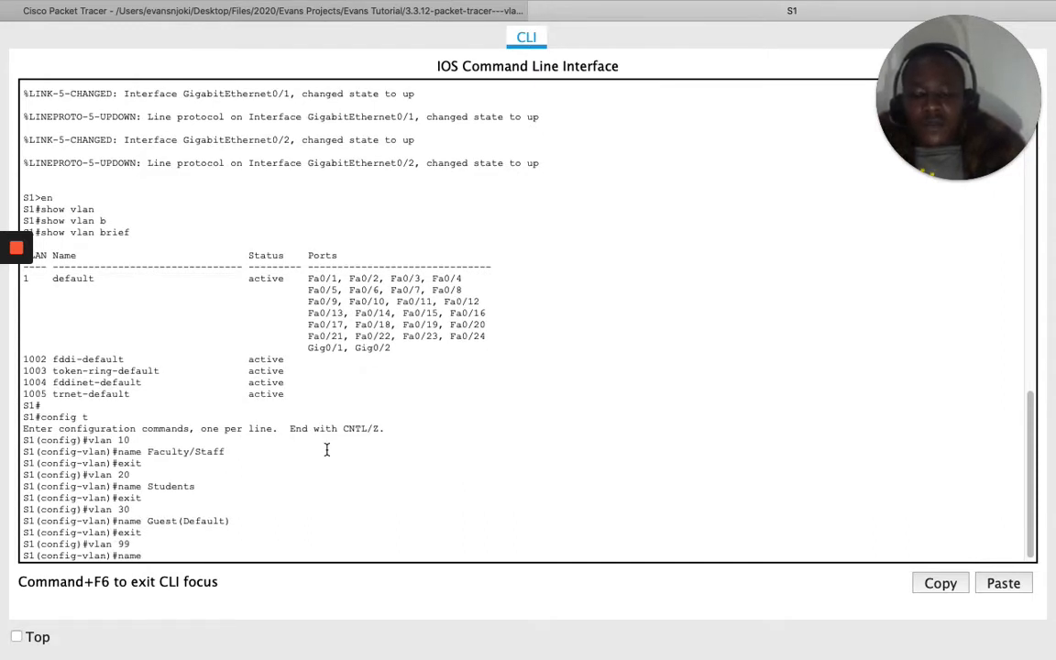
type("Management")
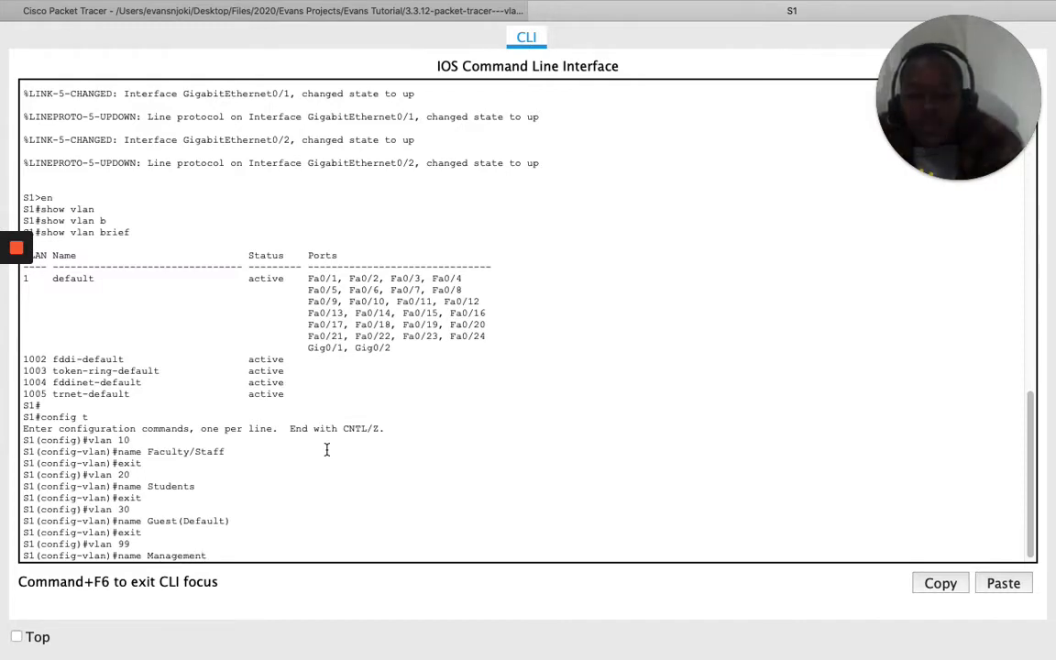
type("&nati")
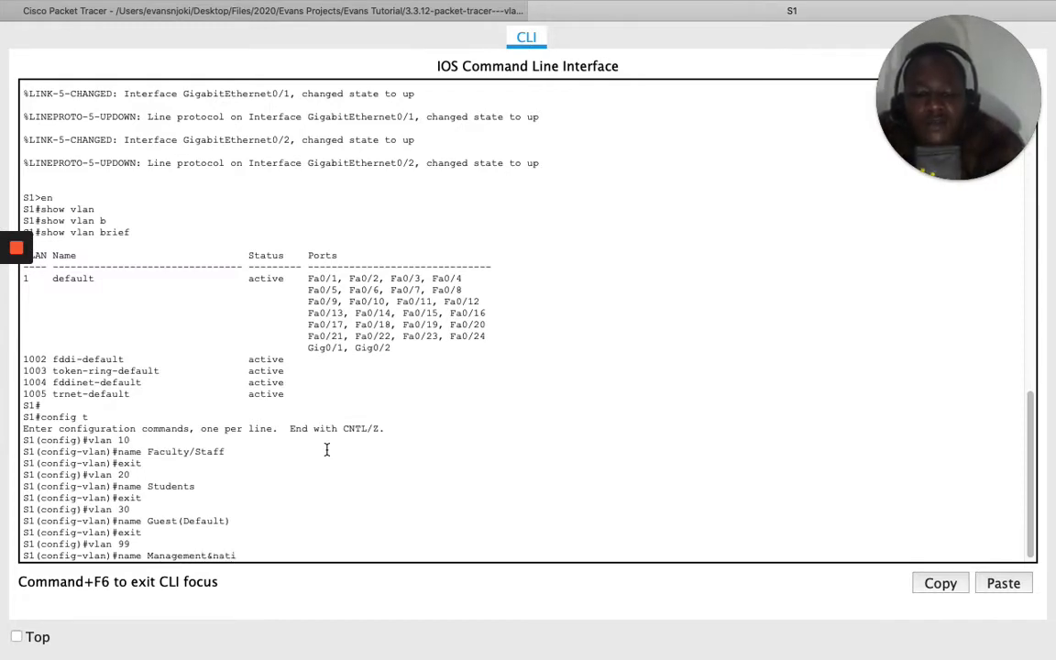
type("ve")
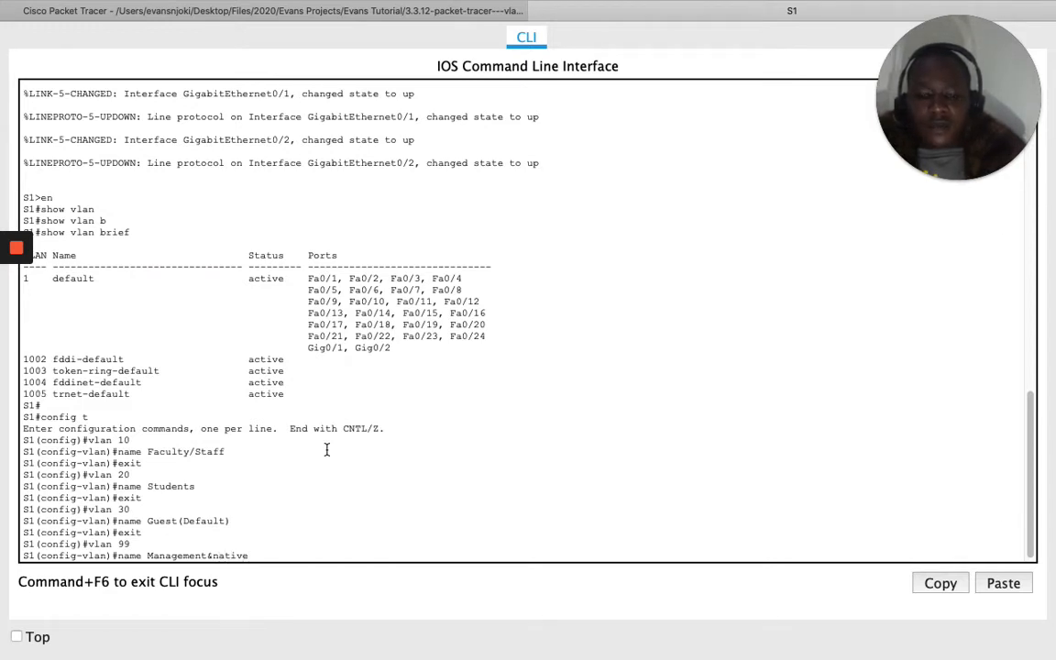
key("BackSpace")
type("N")
key("Return")
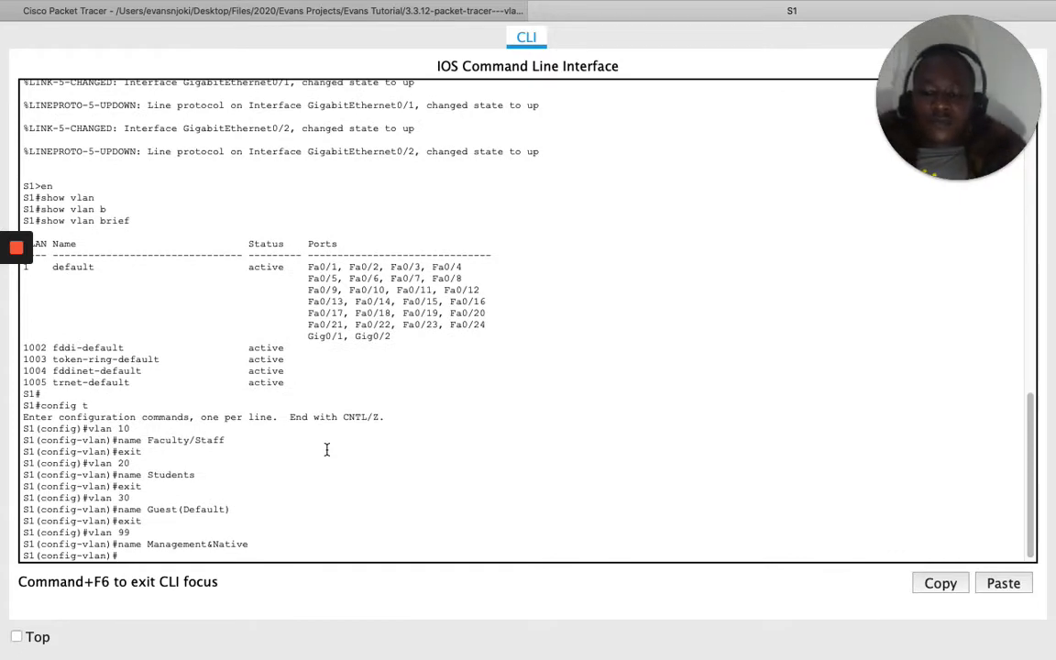
type("exit")
key("Return")
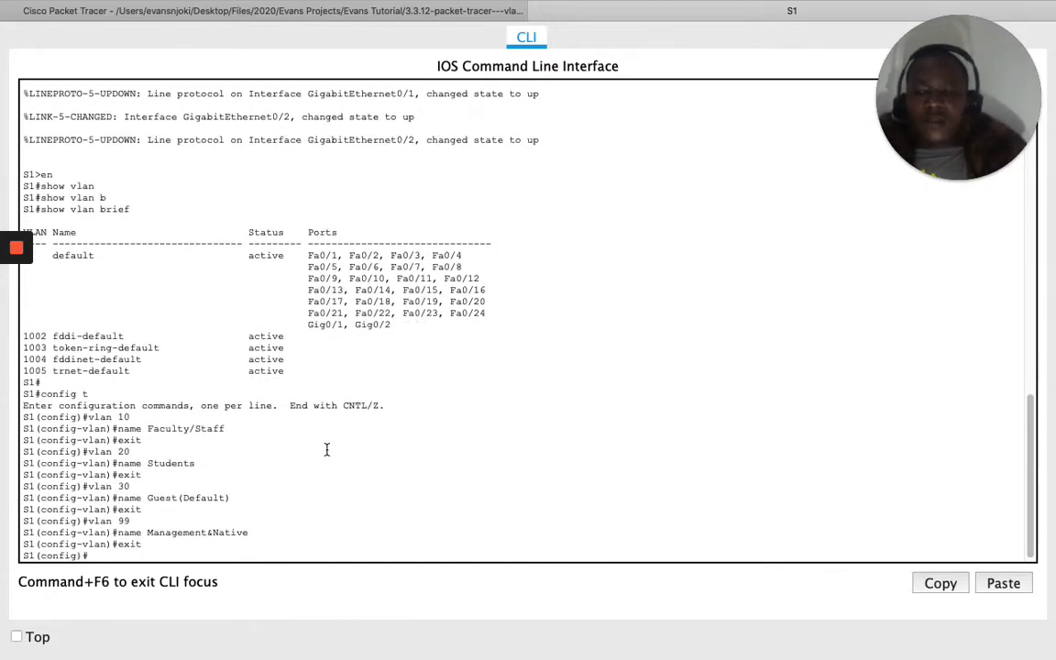
Create VLAN 150 on S1, name it VOICE as the instructions require, and exit its VLAN configuration mode
key("ctrl+Left")
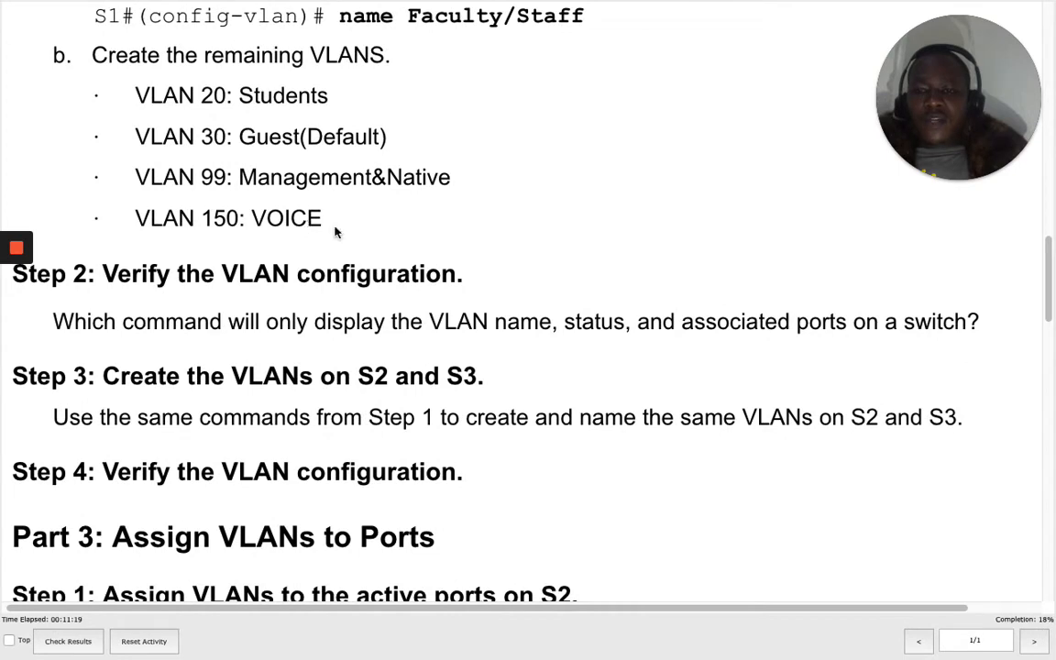
key("ctrl+Right")
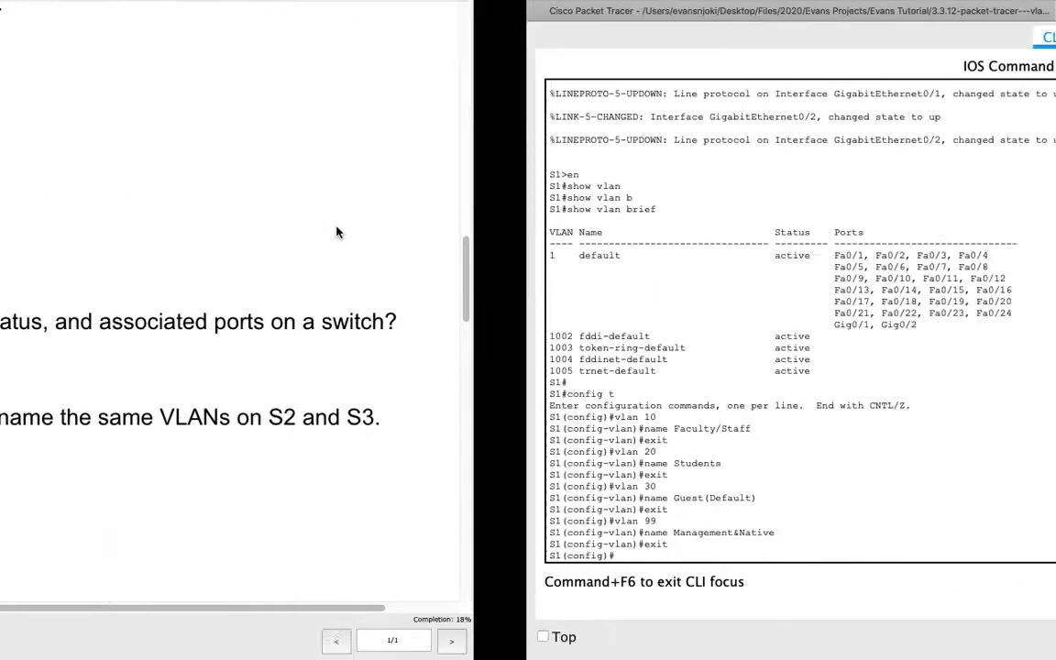
type("v")
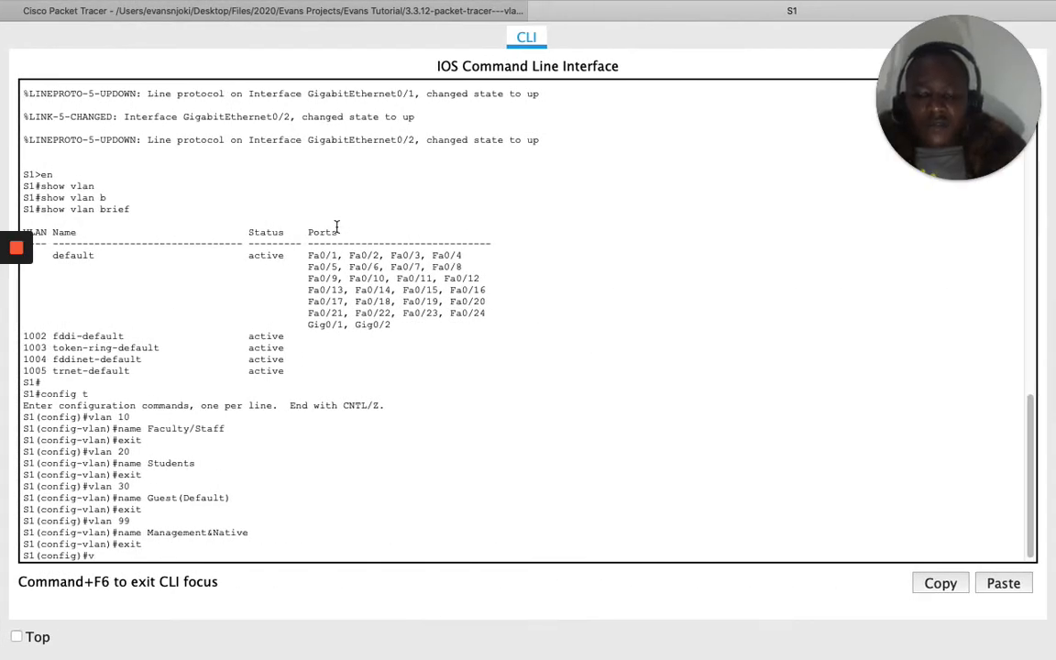
type("lan 15")
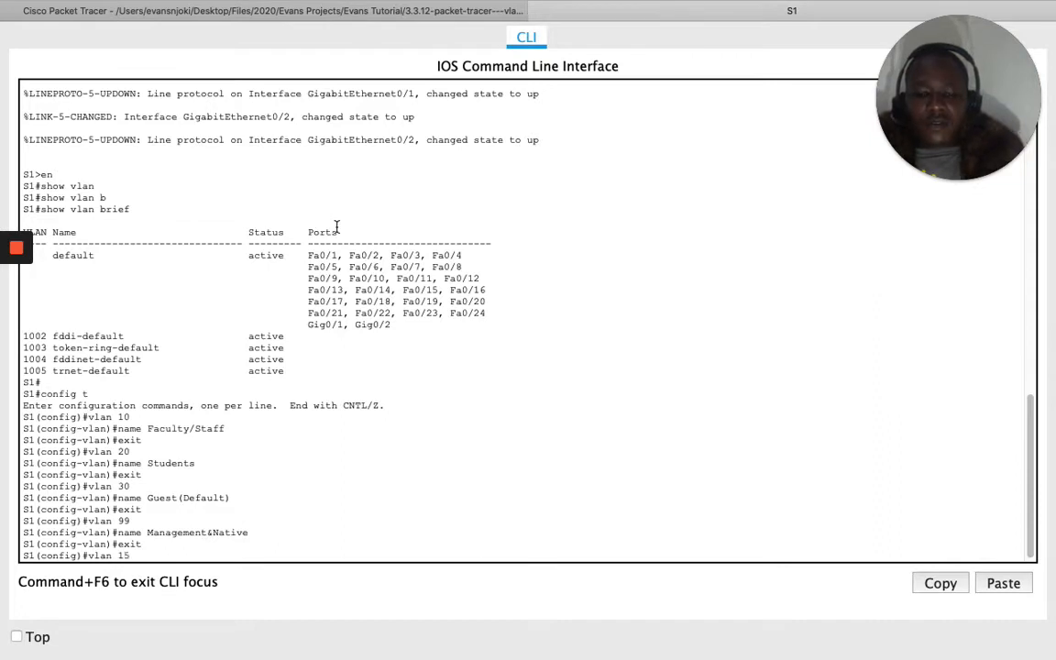
type("0")
key("Return")
type("name")
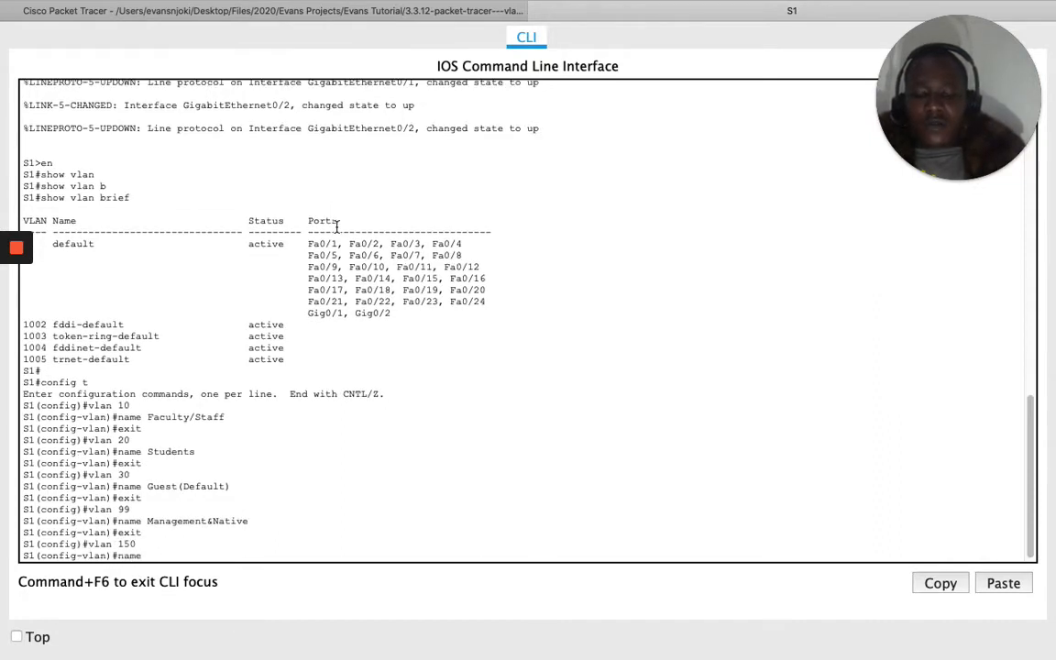
type(" VOICE")
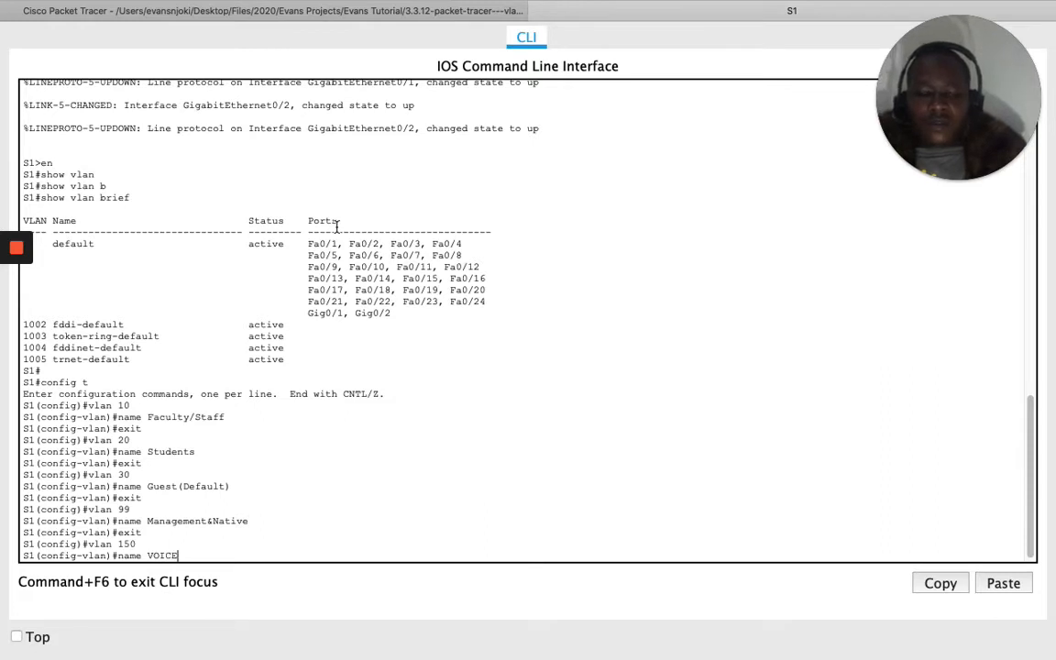
key("Return")
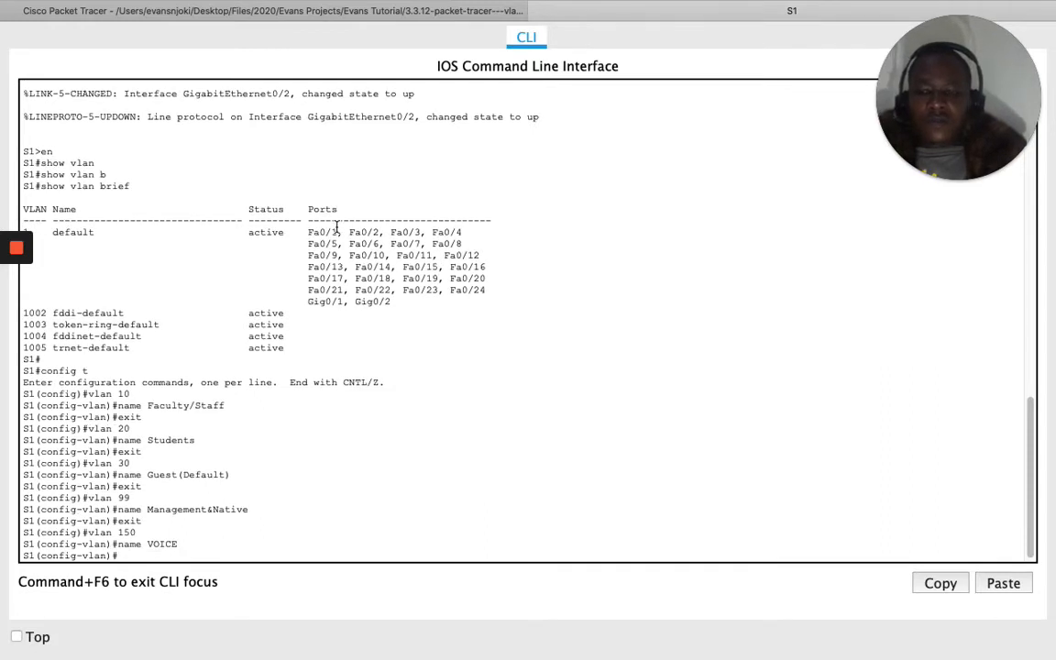
type("EXIT")
key("Return")
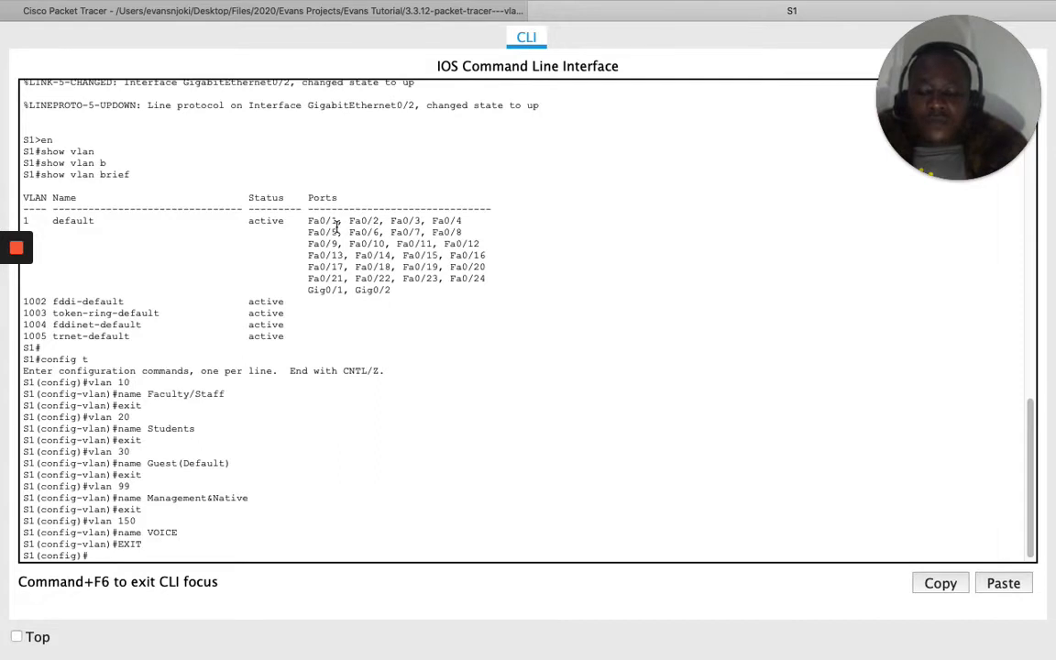
Leave configuration mode on S1 and save the running configuration to startup-config, accepting the default destination filename
key("ctrl+z")
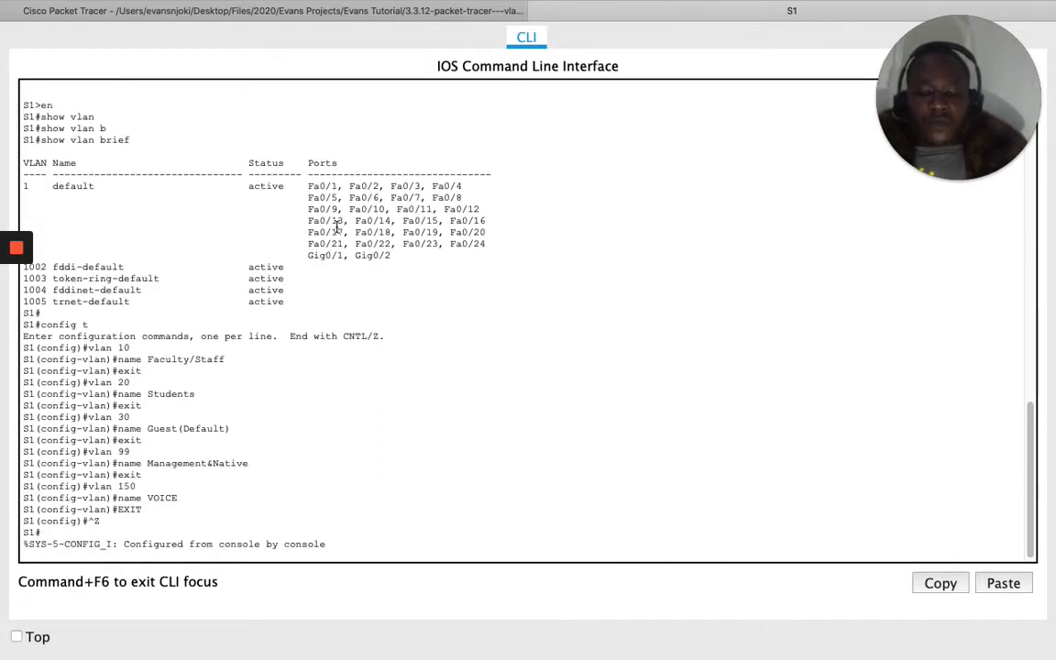
type("COPY ")
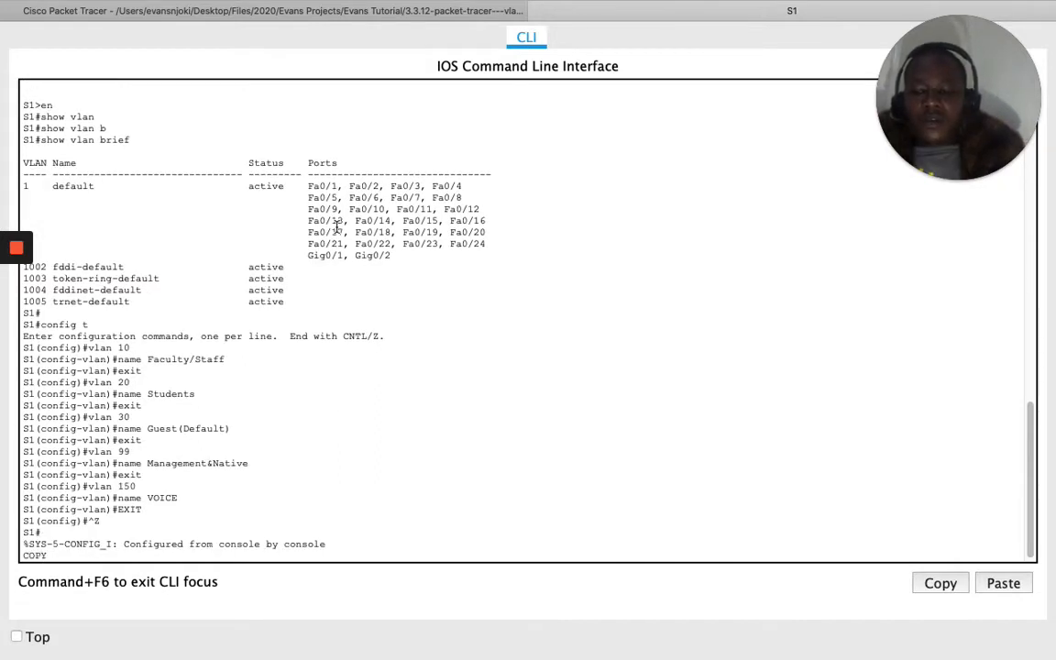
type("RU")
key("Tab")
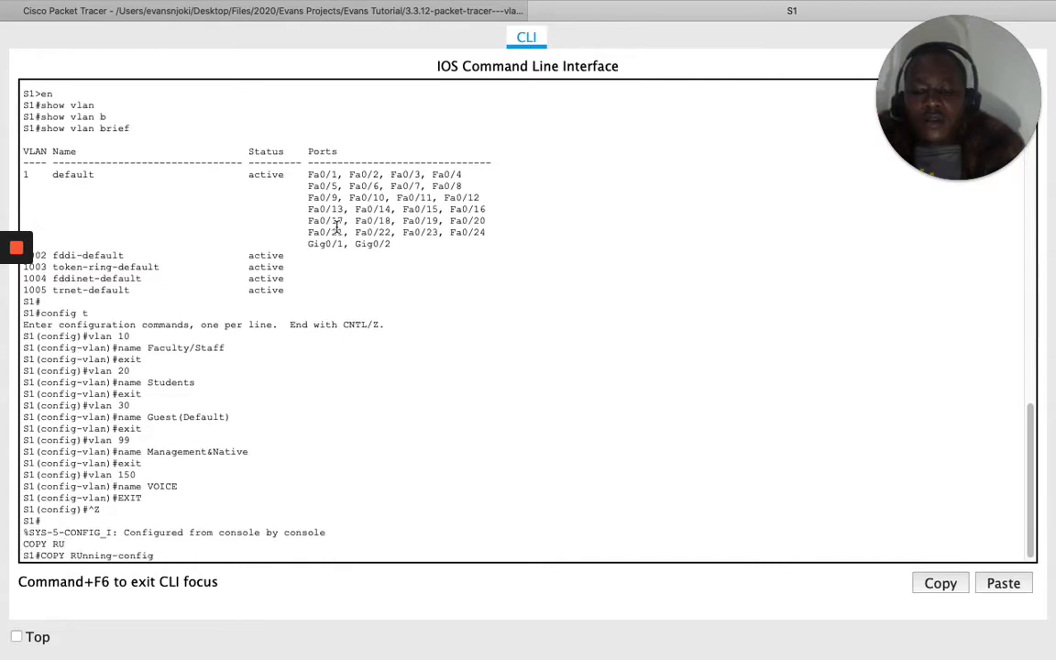
type("ST")
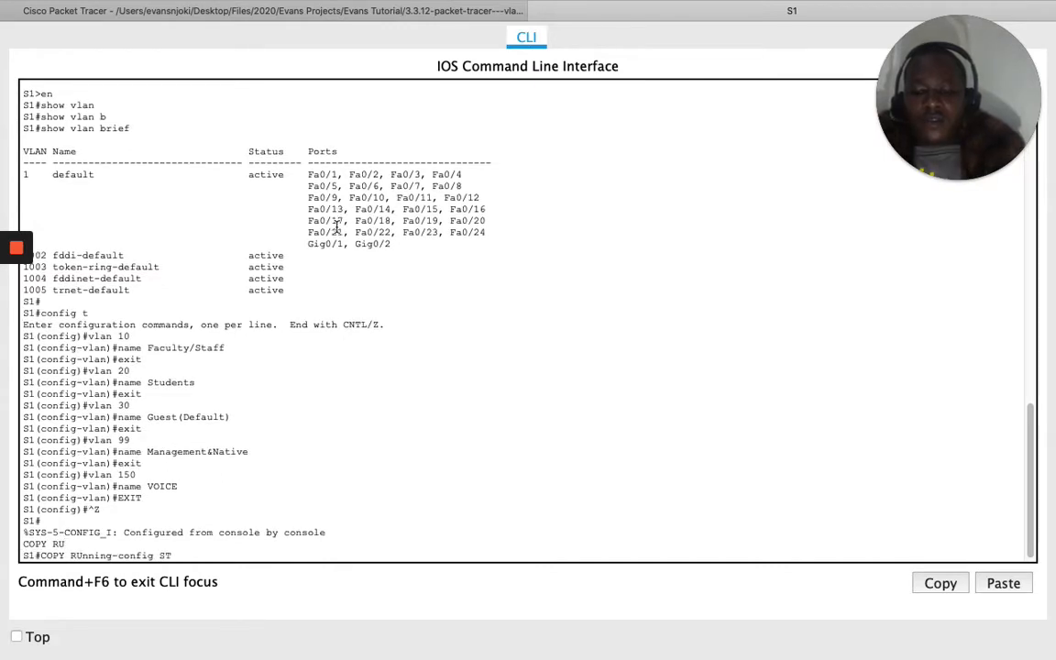
key("Tab")
key("Return")
key("Return")
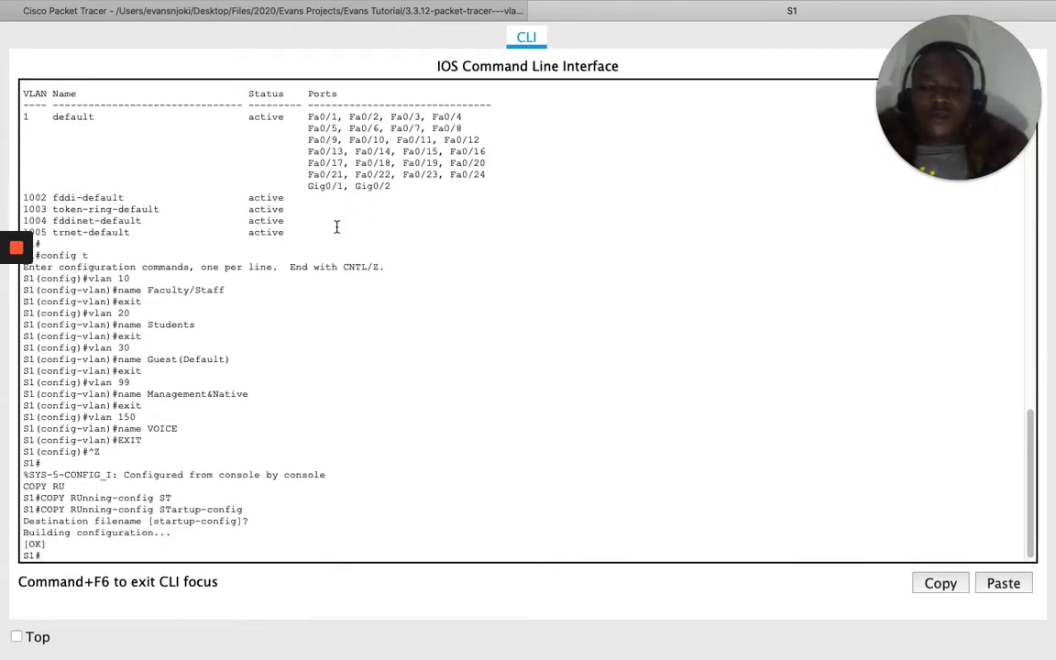
Read the VLAN verification step in the instructions and list S1's VLANs with show vlan brief
key("ctrl+Left")
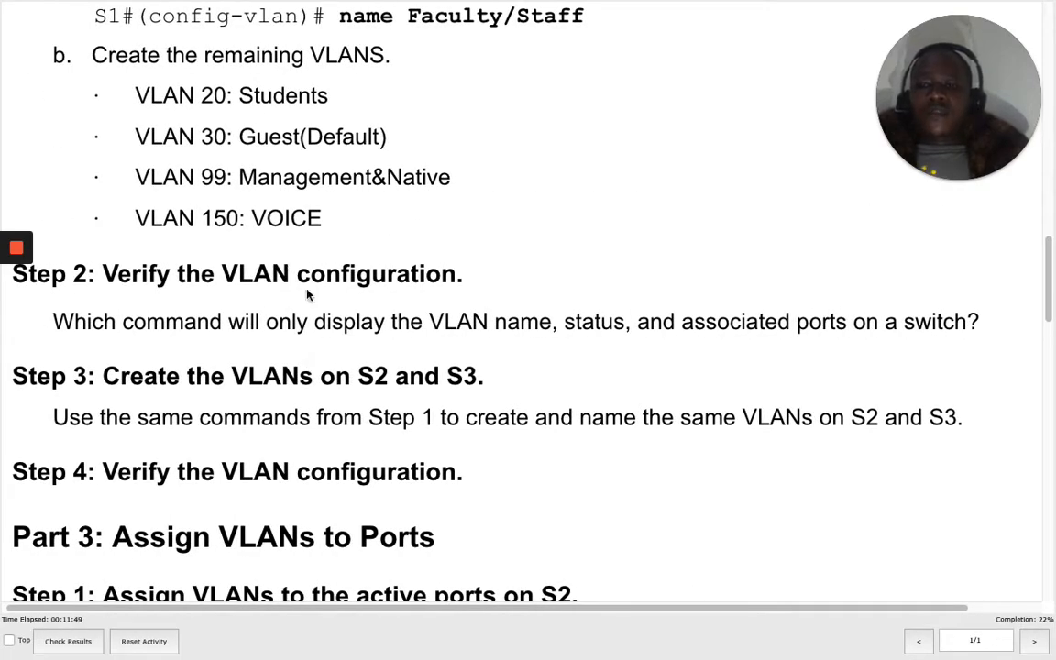
scroll(308, 293, "down", 3)
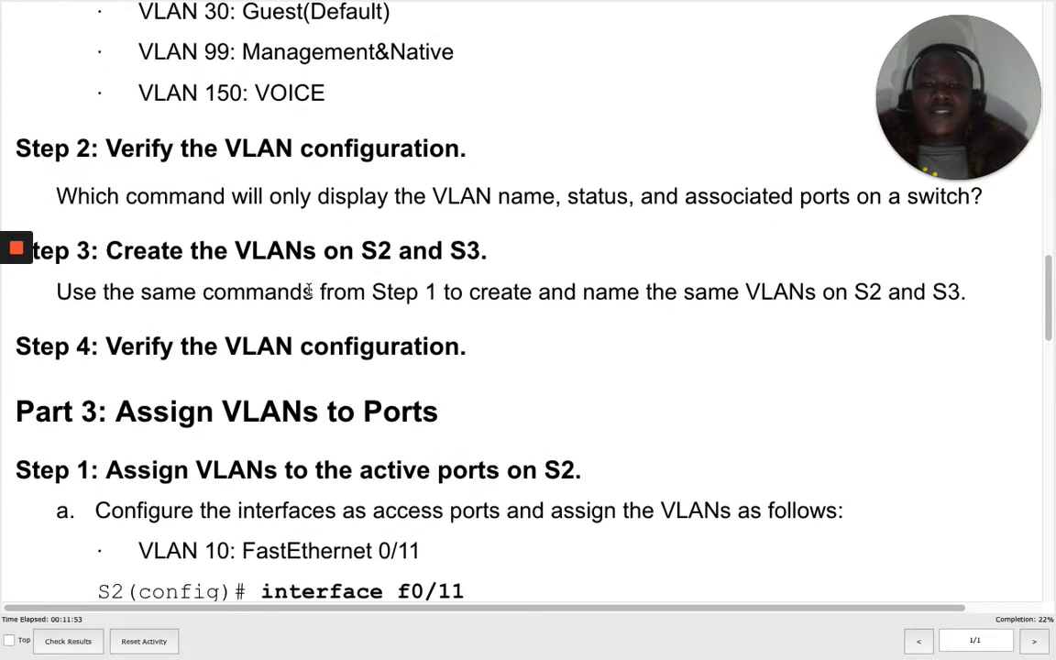
scroll(309, 293, "up", 2)
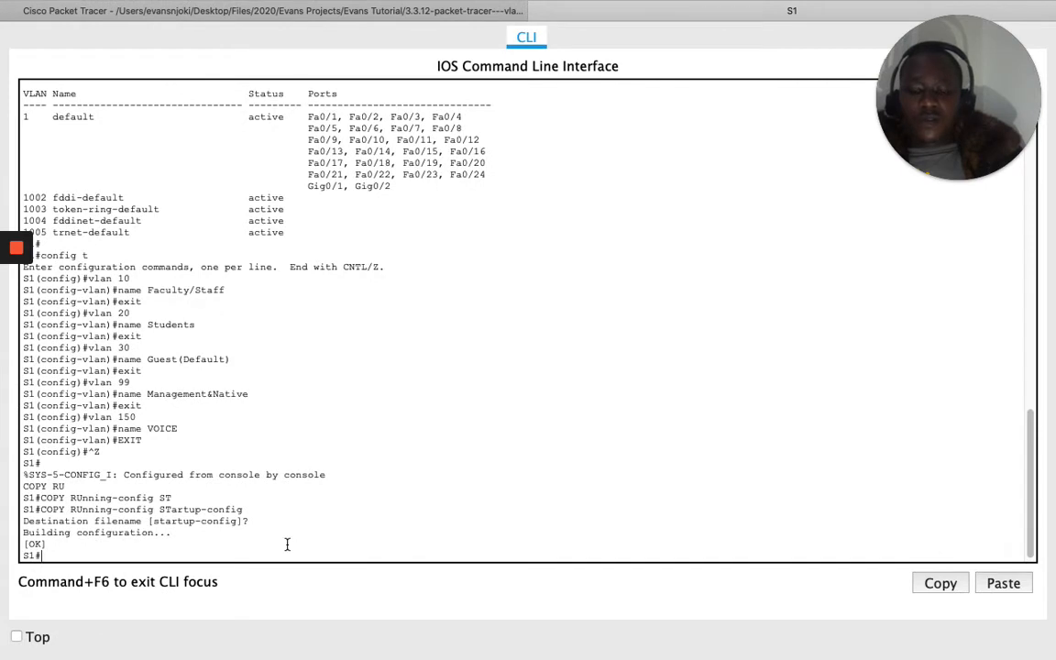
type("SHOW")
key("BackSpace")
key("BackSpace")
key("BackSpace")
key("BackSpace")
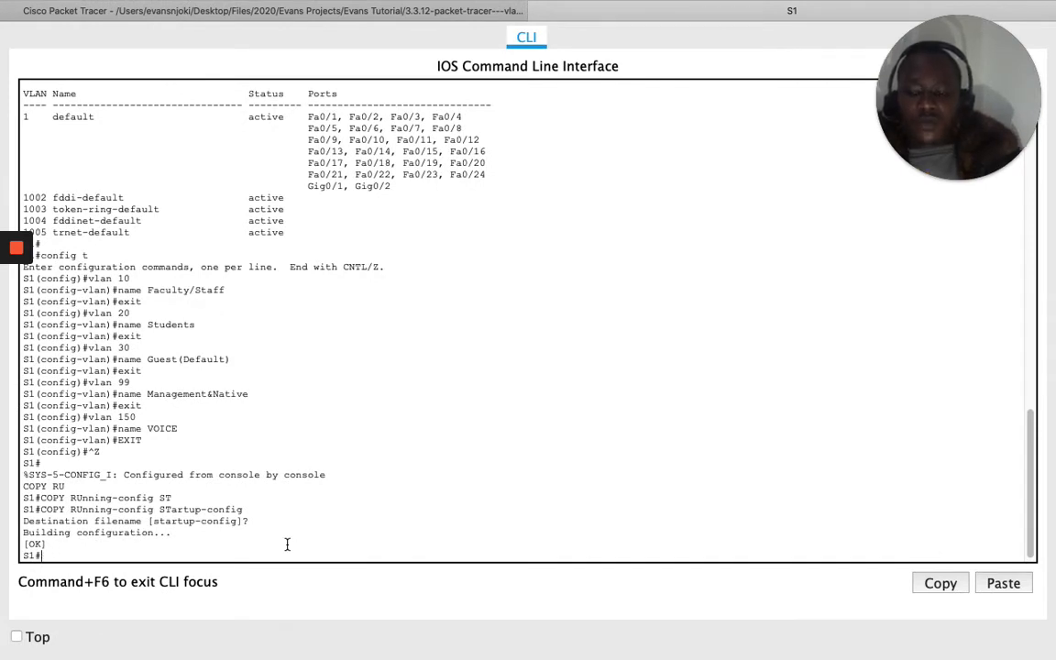
type("show vl")
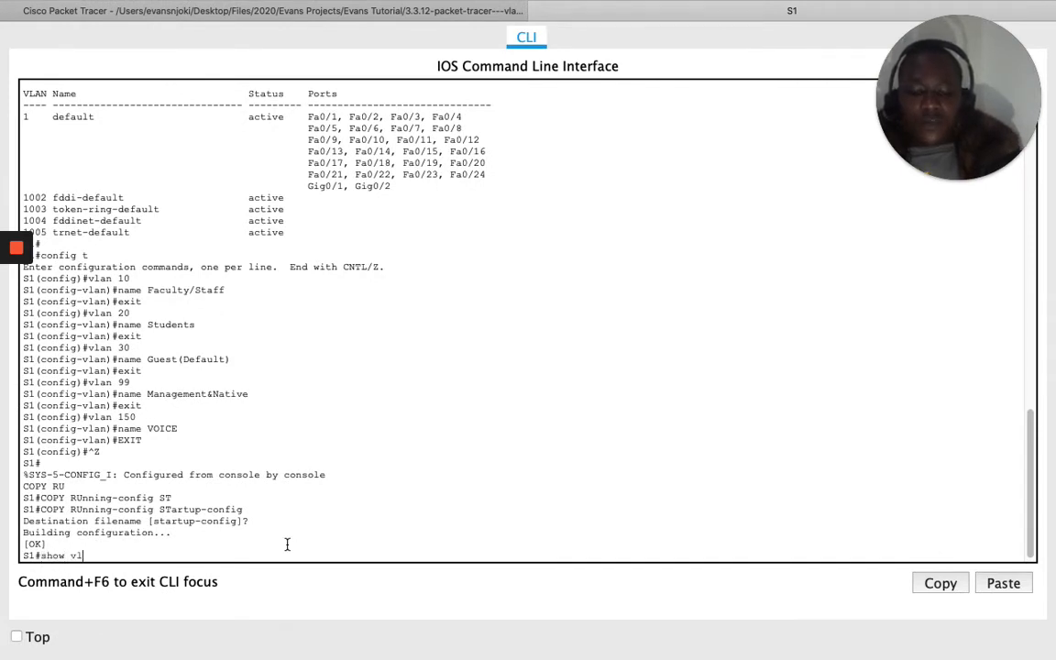
key("Tab")
type("b")
key("Tab")
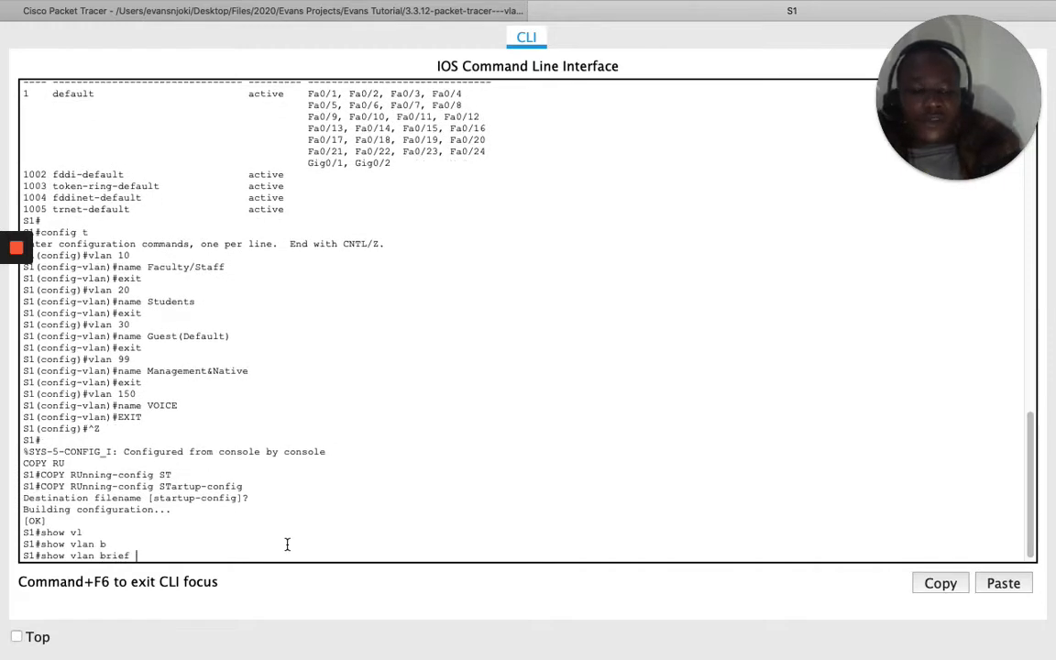
key("Return")
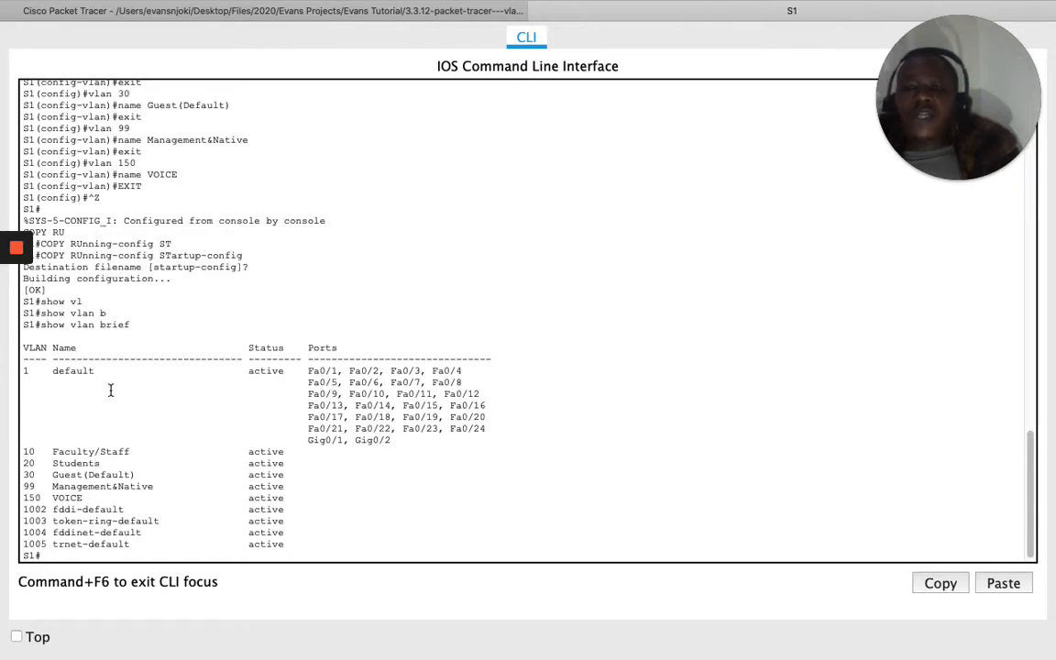
Return to the network topology and review the instructions for creating the same VLANs on S2 and S3
left_click(256, 14)
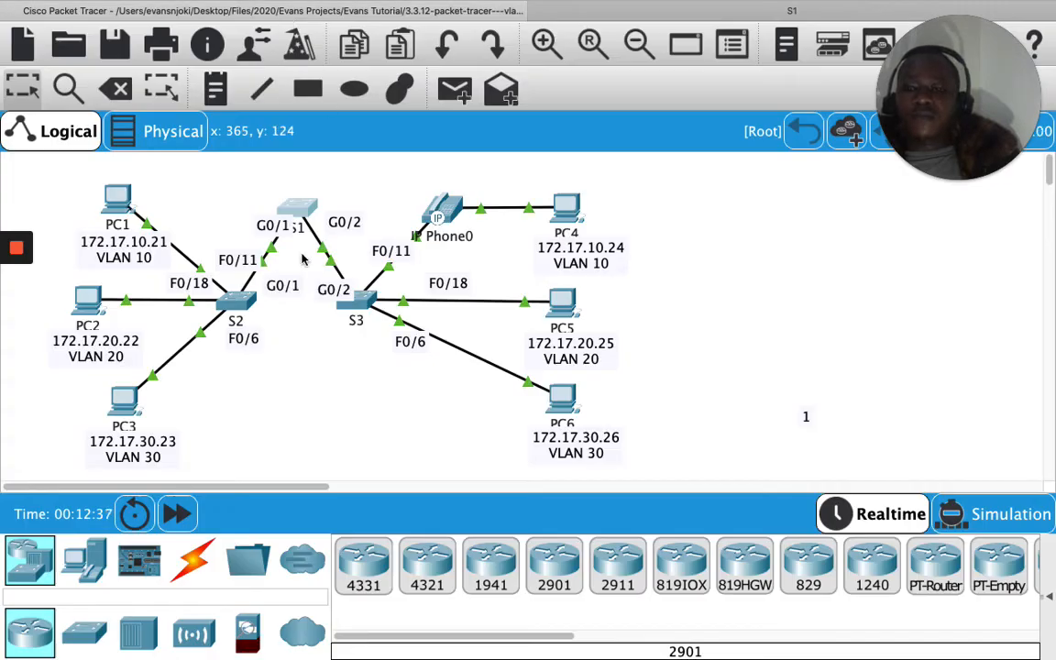
key("ctrl+Left")
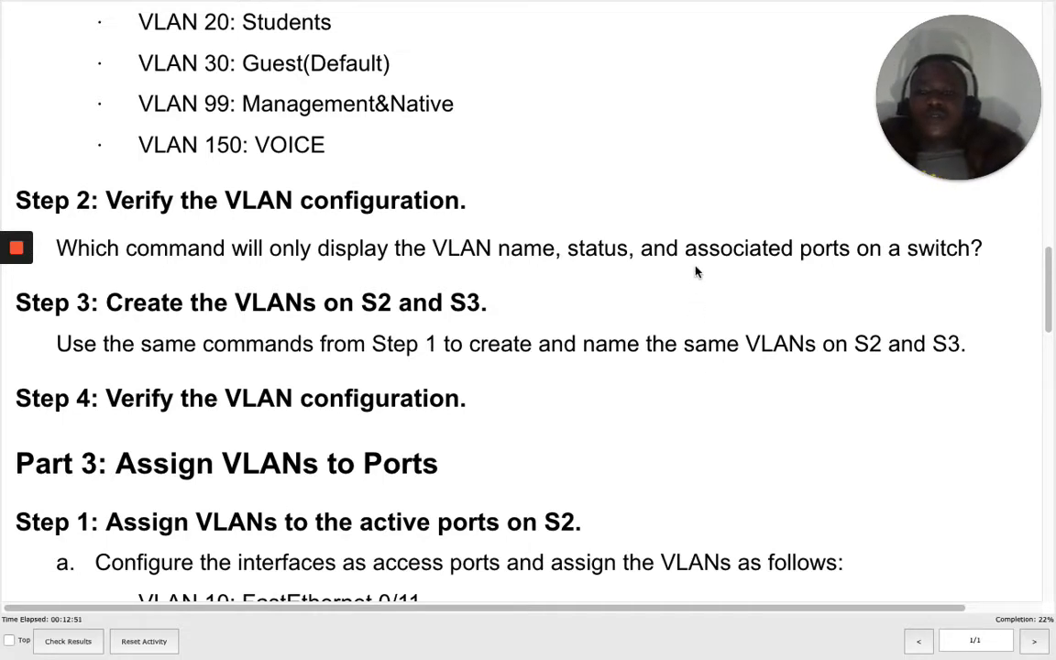
scroll(696, 271, "up", 3)
scroll(696, 271, "up", 1)
scroll(696, 271, "down", 1)
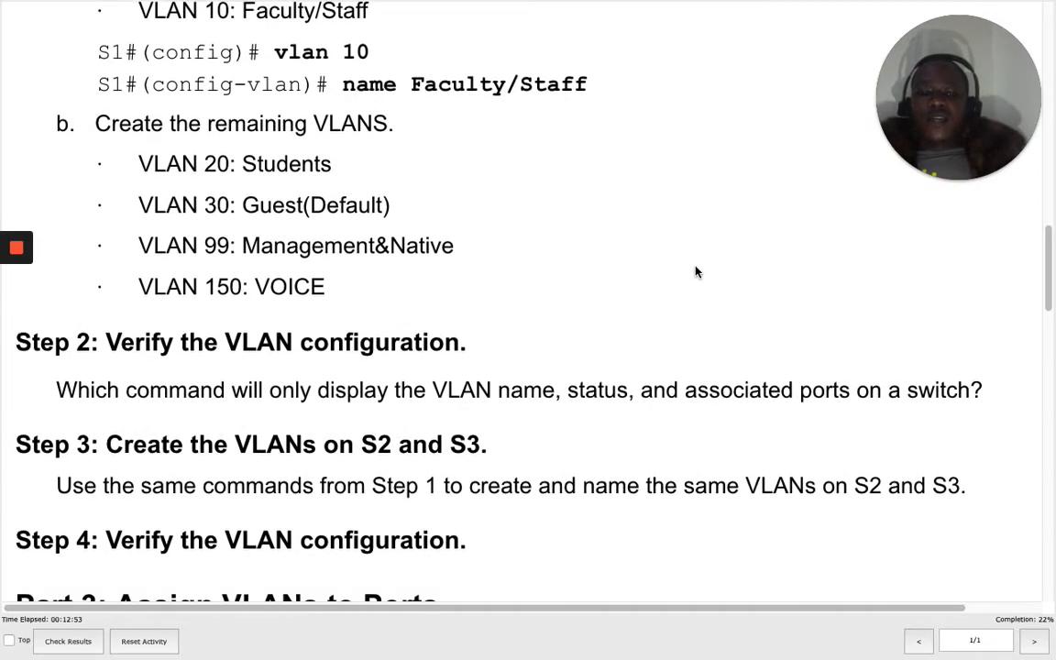
Open switch S2's command line, enter privileged mode and start global configuration from the terminal
key("ctrl+Right")
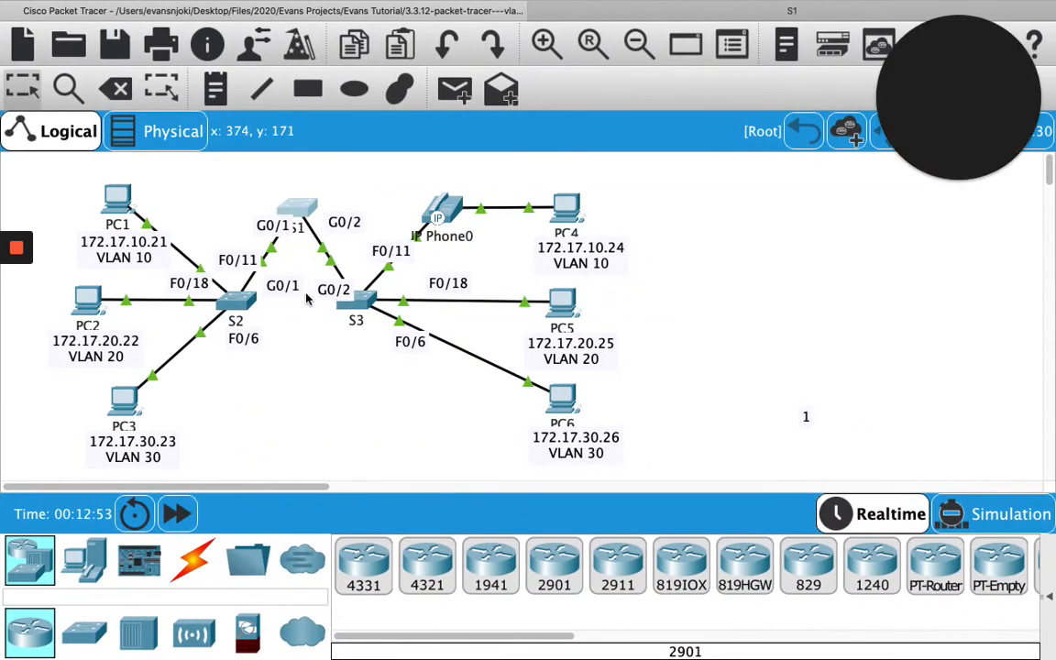
left_click(231, 297)
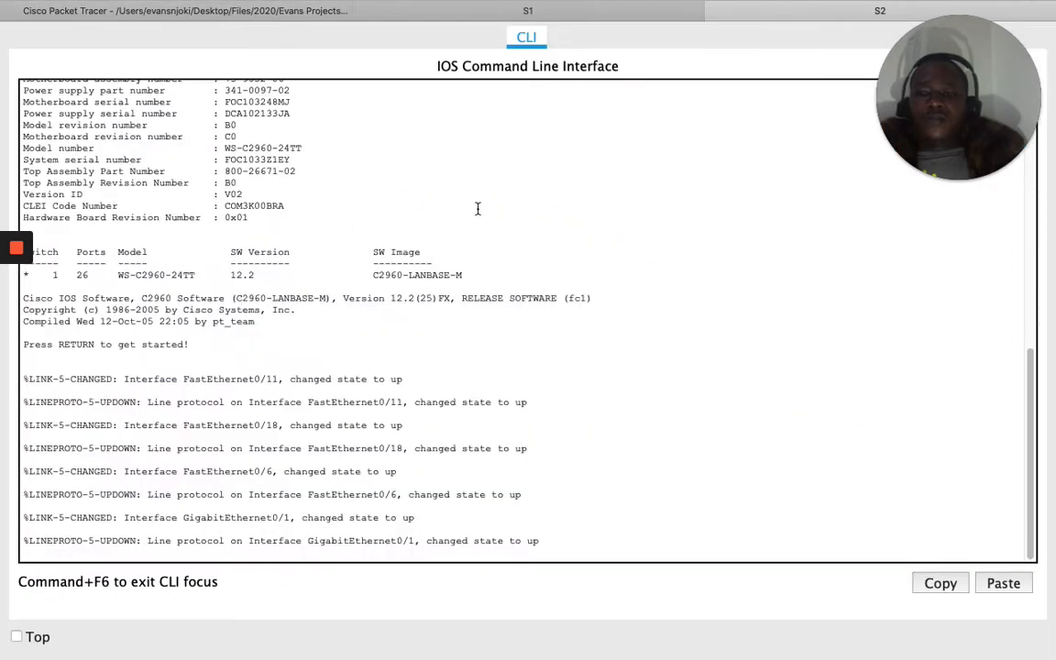
key("Return")
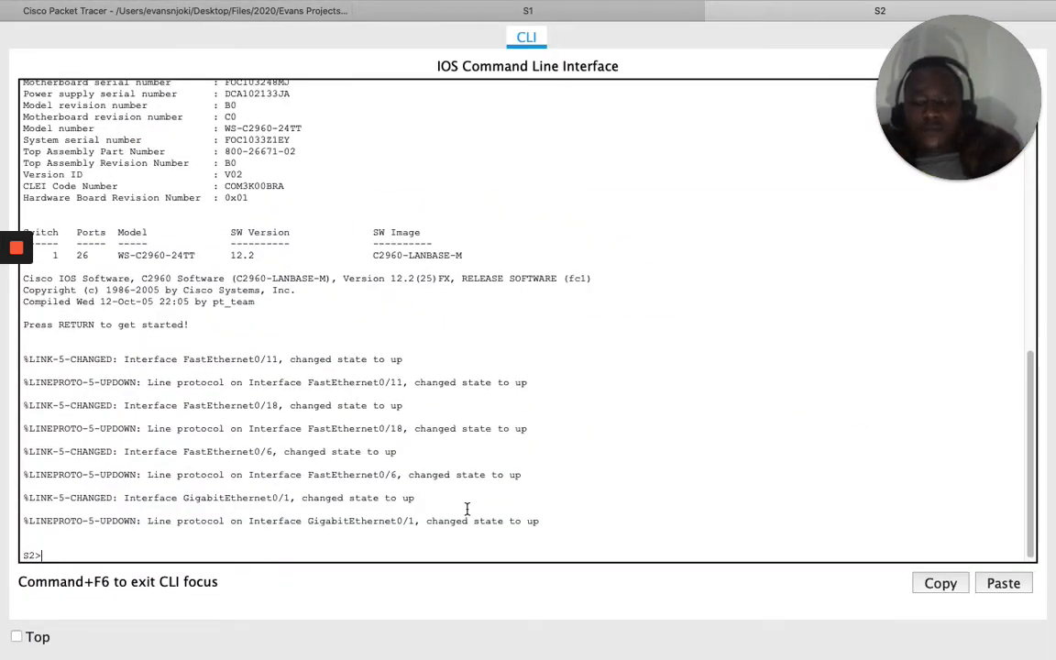
type("en")
key("Return")
type("configu")
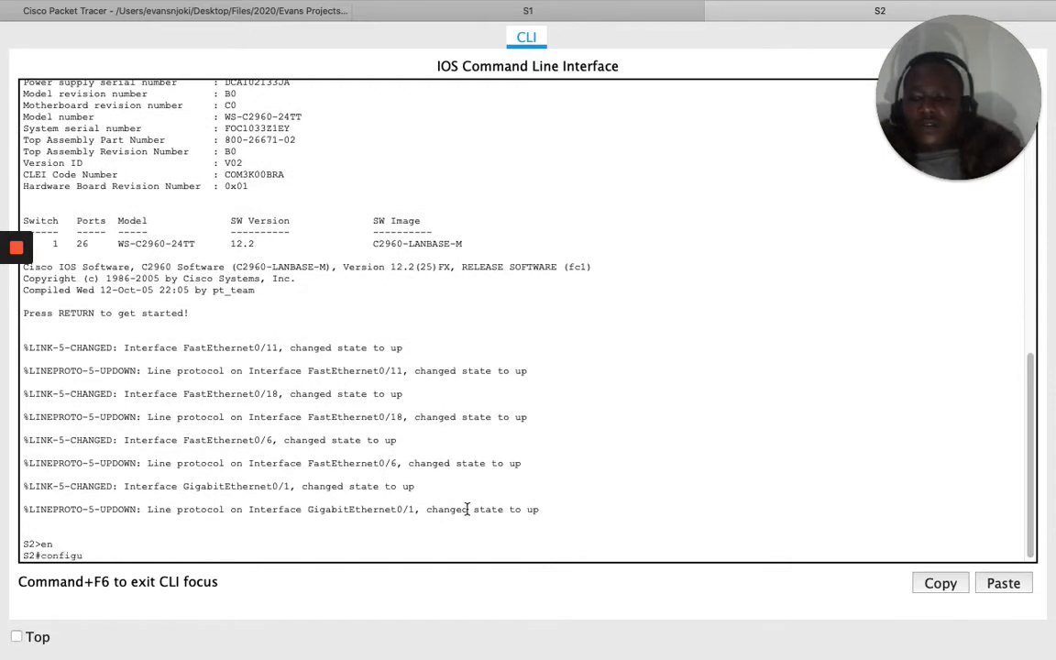
key("Tab")
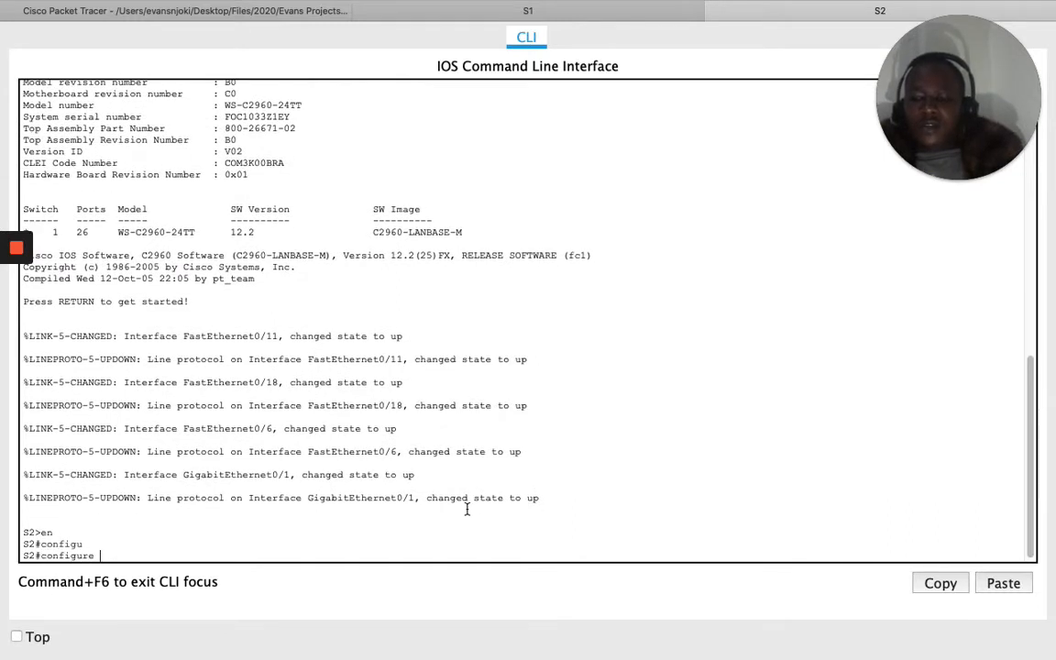
key("Return")
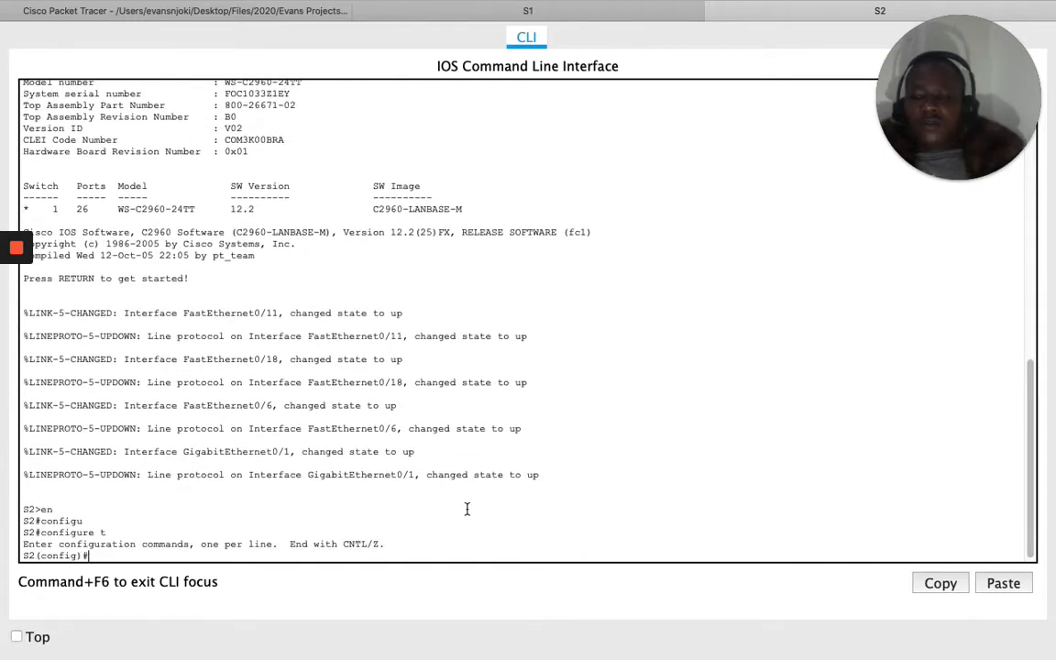
Create VLAN 10 on S2, name it Faculty/Staff as the instructions require, and exit its VLAN configuration mode
type("vlan 10")
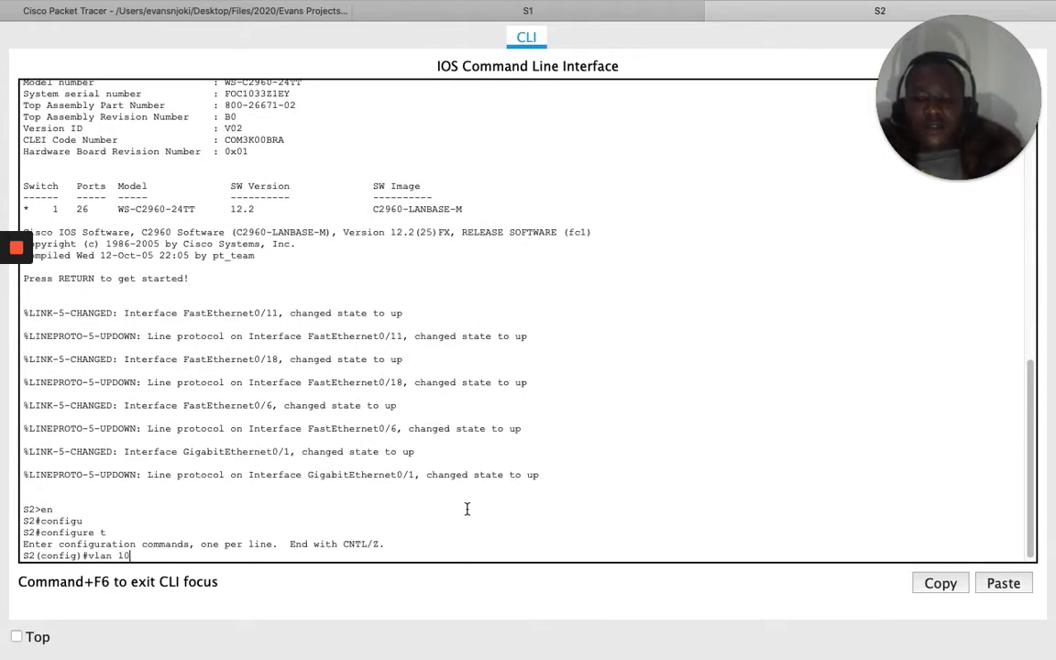
key("Return")
type("name")
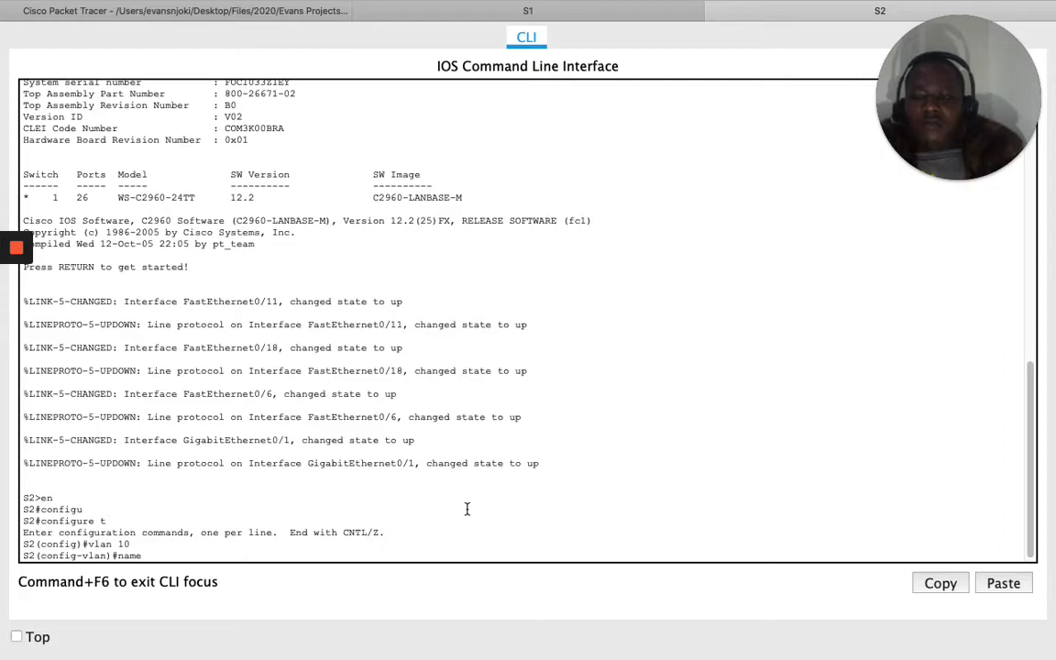
key("ctrl+Left")
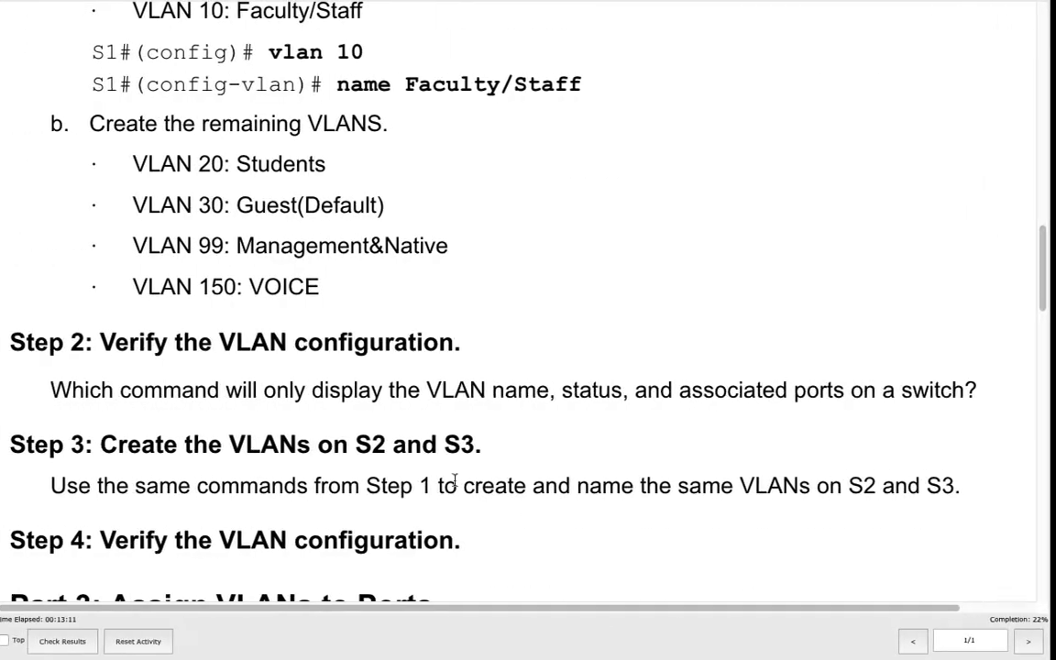
scroll(388, 308, "up", 3)
scroll(388, 307, "down", 1)
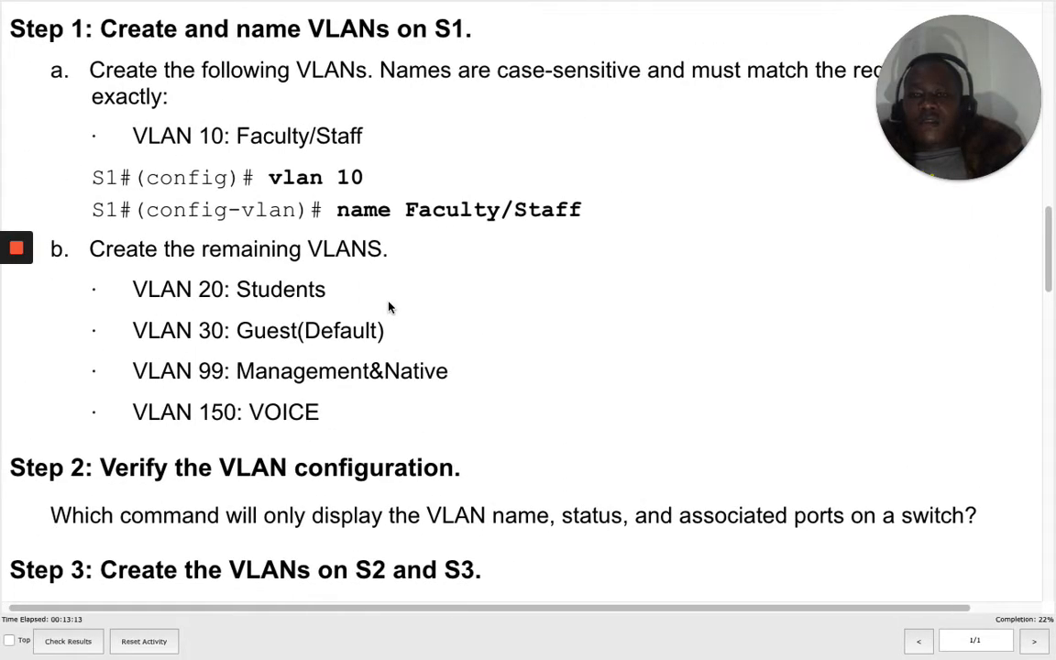
key("ctrl+Right")
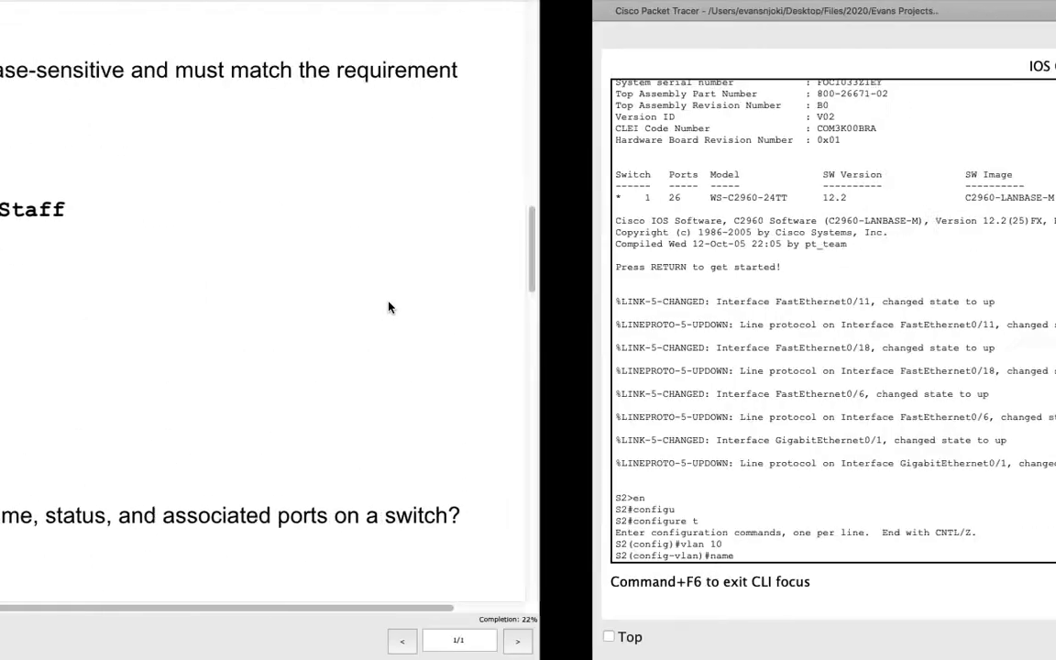
type("F")
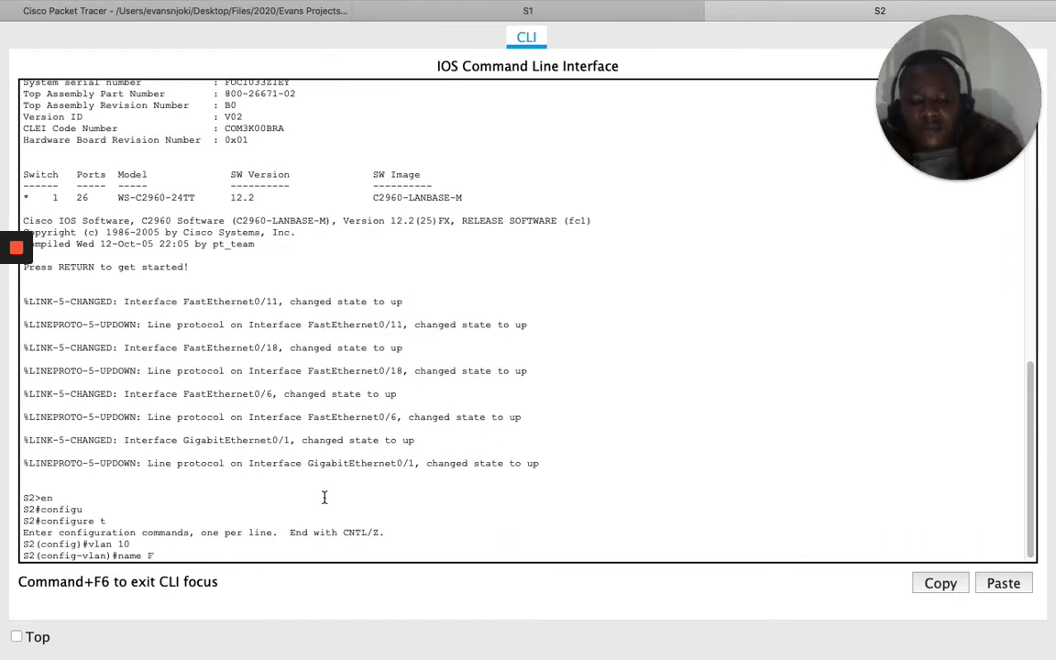
type("aculty")
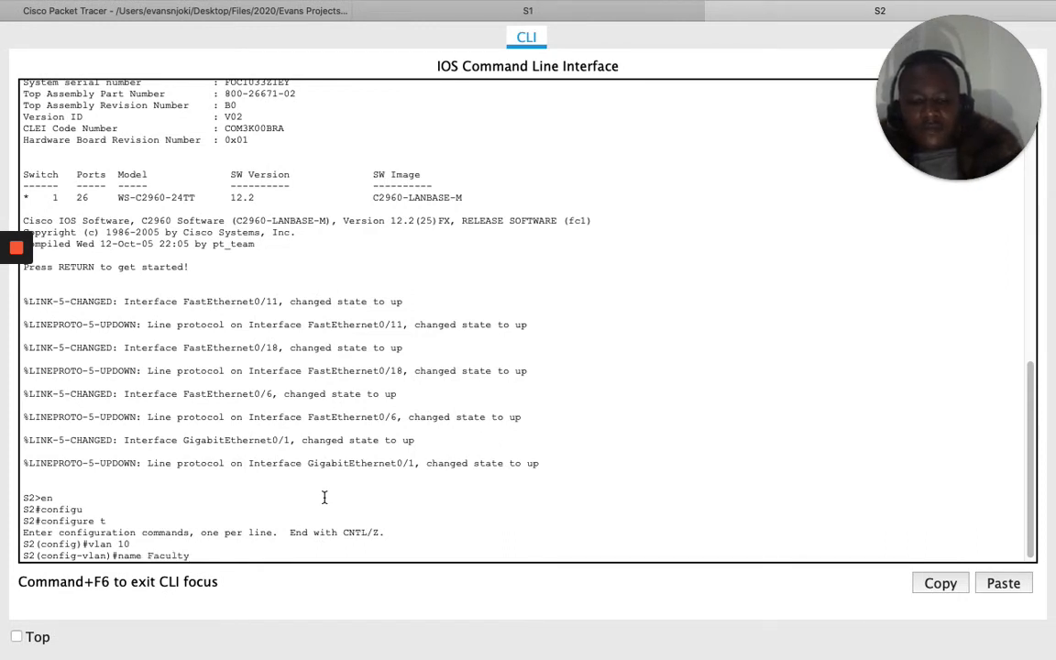
type("/Staff")
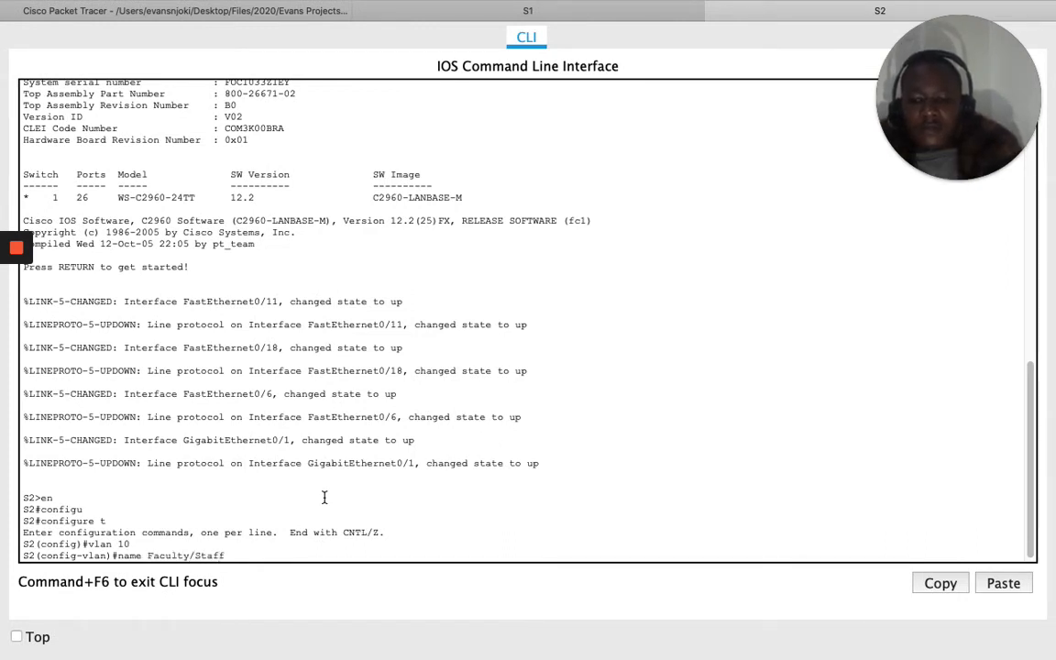
key("Return")
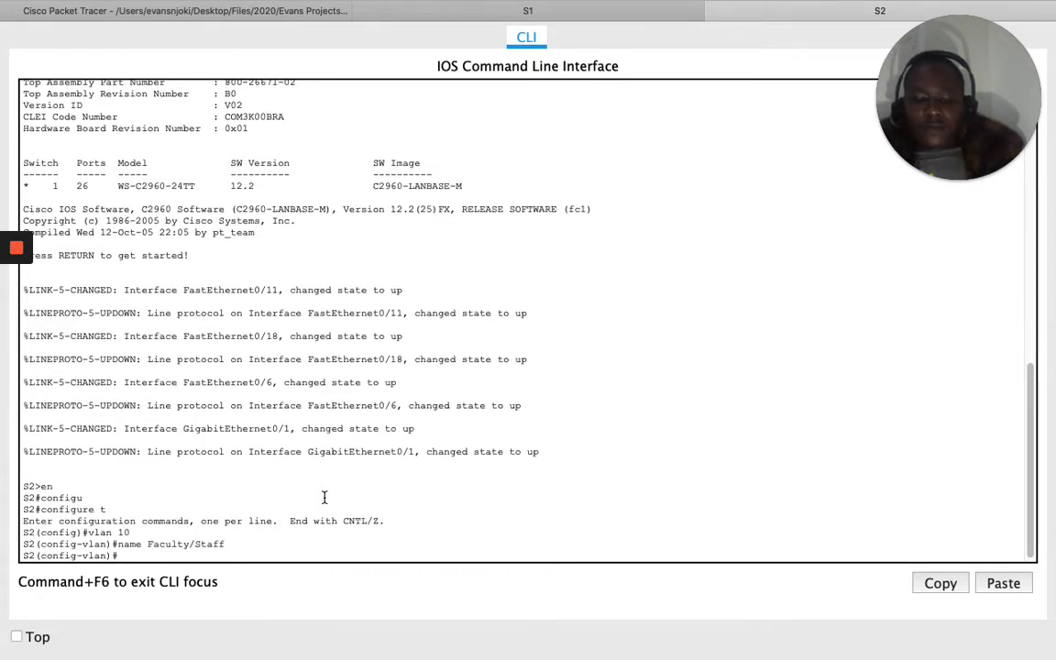
type("exit")
key("Return")
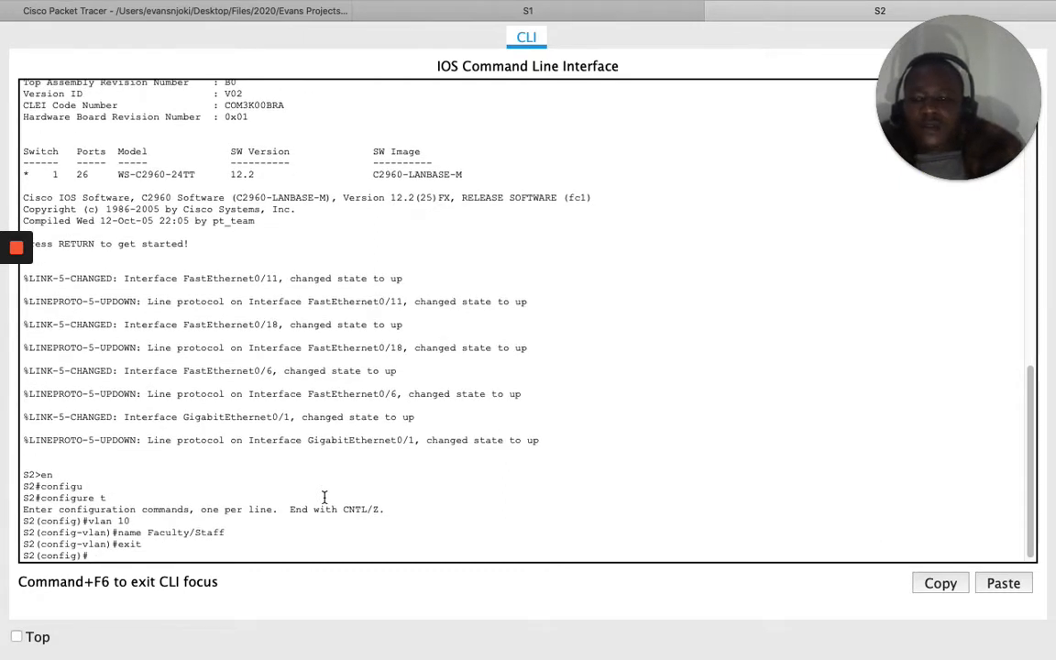
Create VLAN 20 on S2, name it Students per the instructions, and exit its VLAN configuration mode
type("vlan 20")
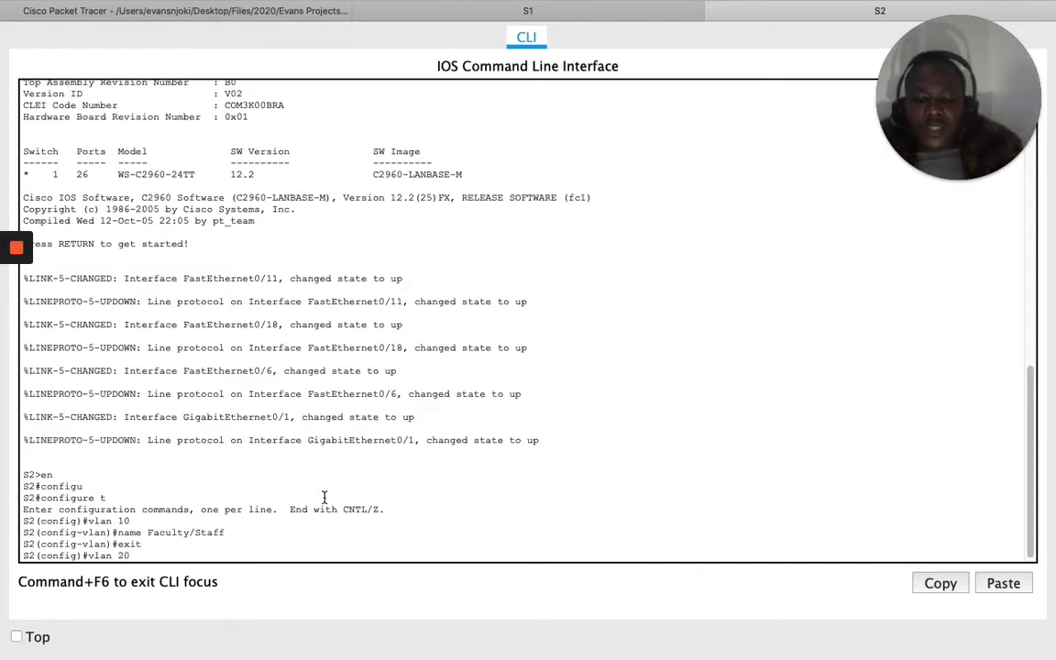
key("Return")
type("name")
key("ctrl+Left")
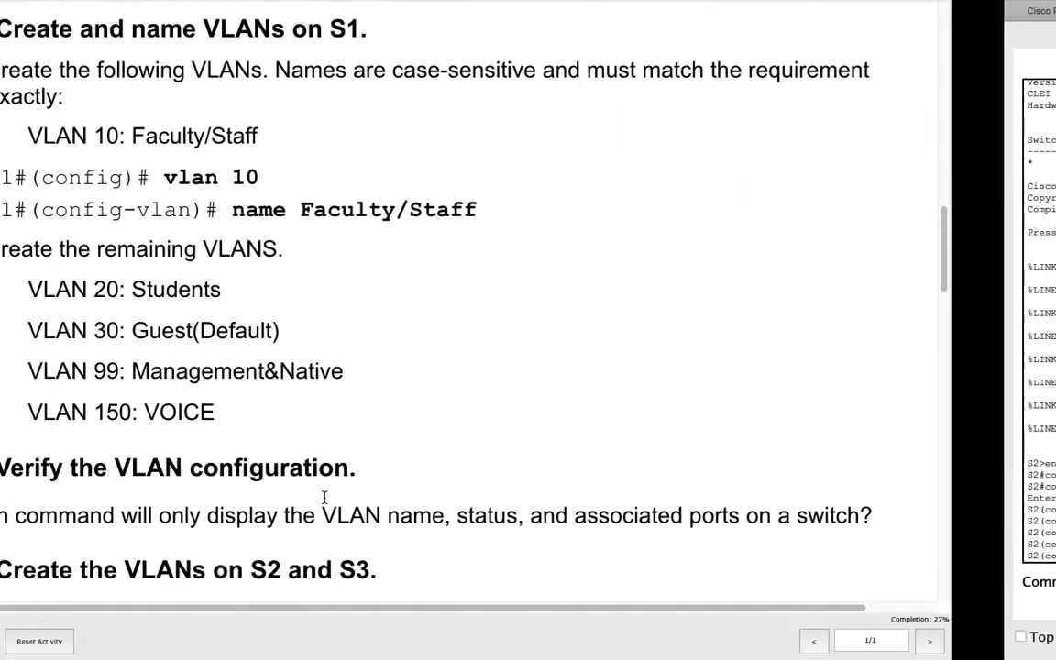
key("ctrl+Right")
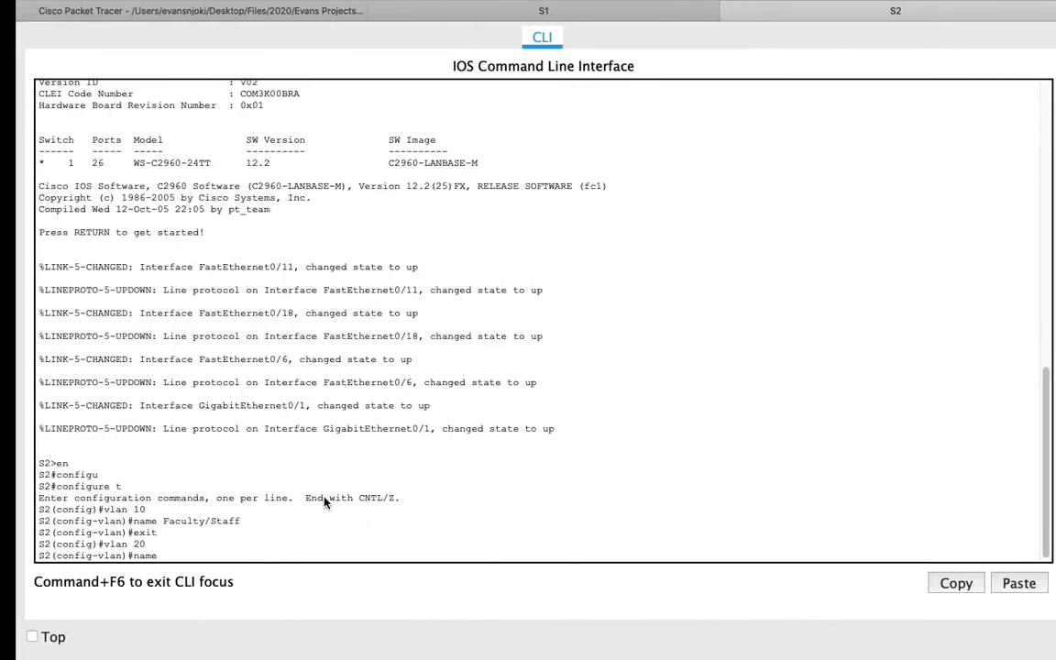
type("Students")
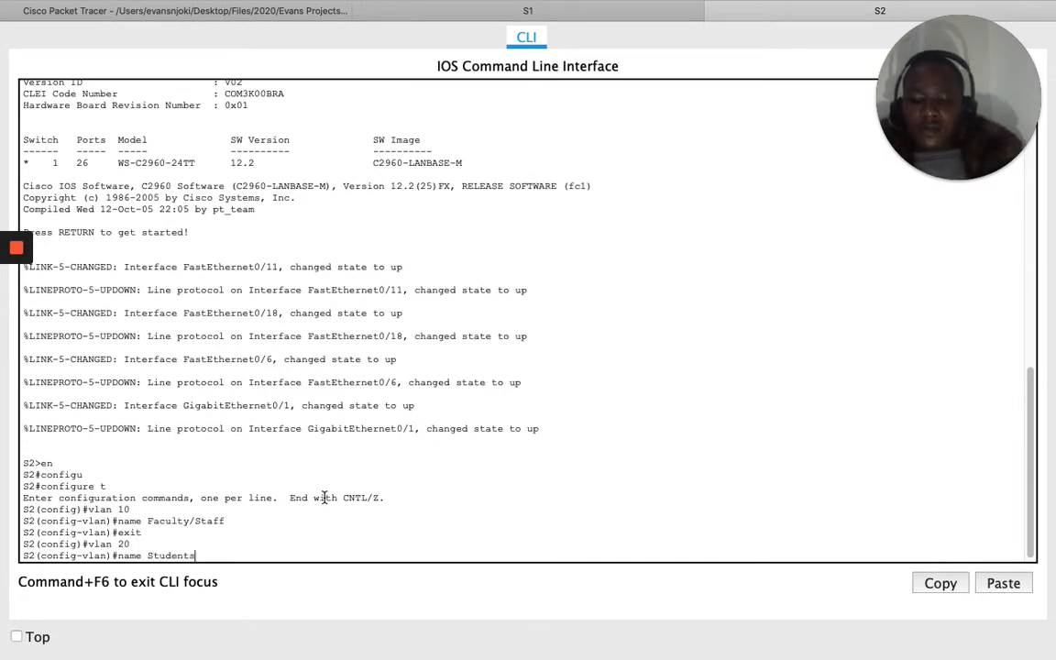
key("Return")
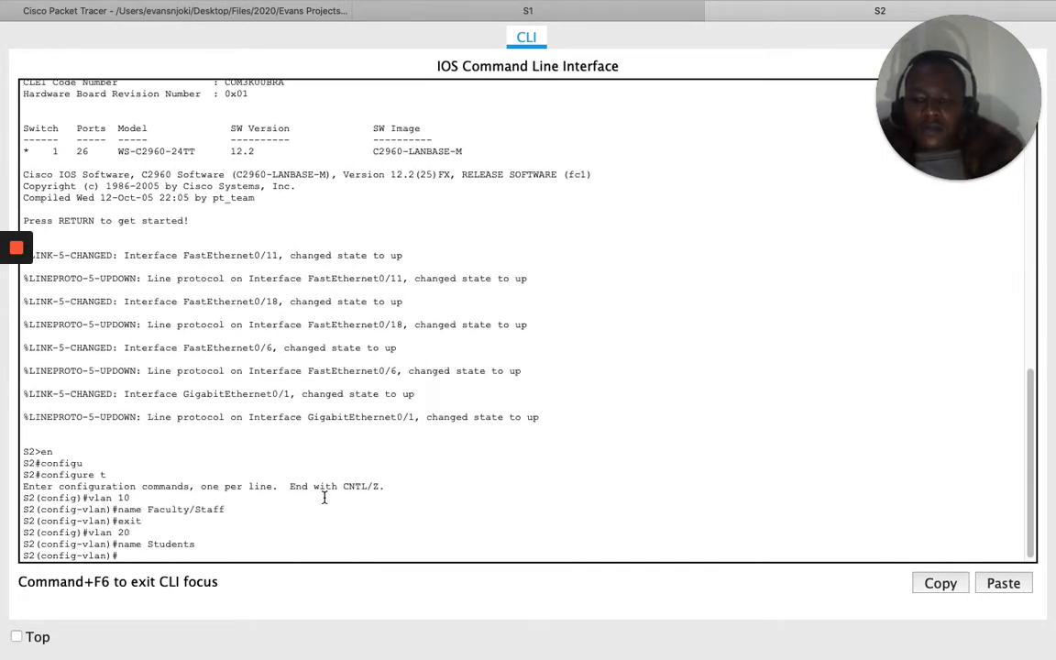
type("exit")
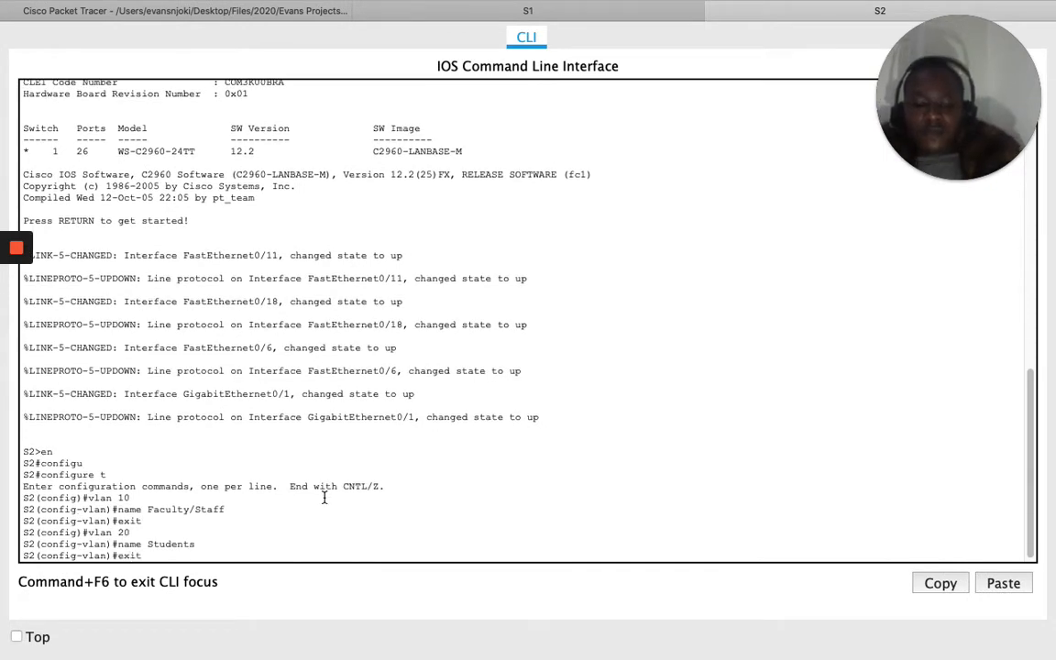
key("Return")
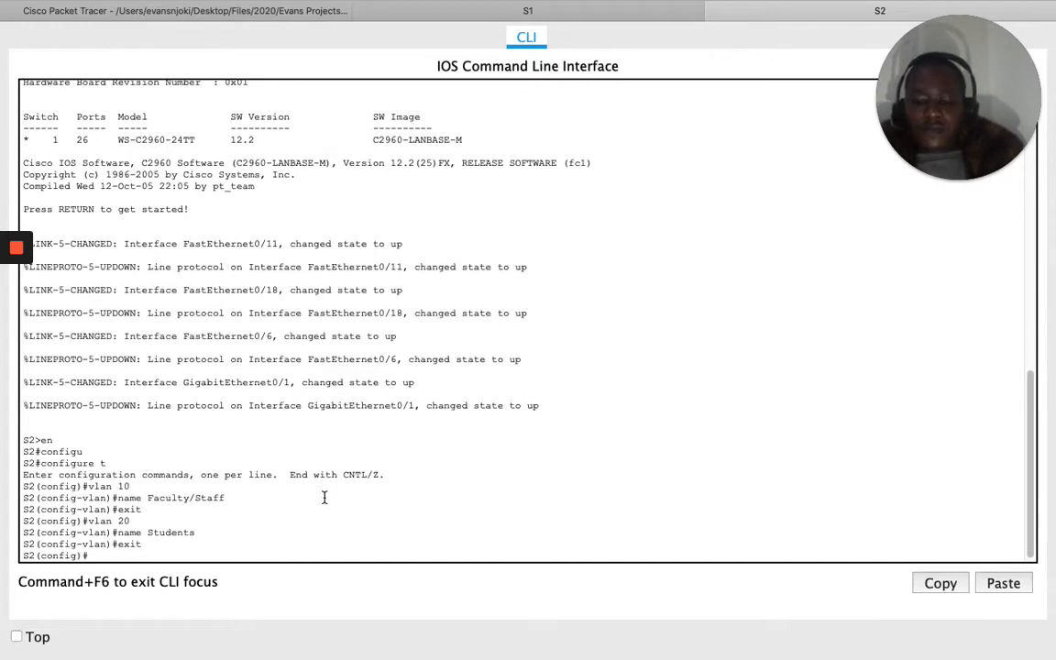
Create VLAN 30 on S2, name it Guest(Default) per the instructions, and exit its VLAN configuration mode
type("vlan 30")
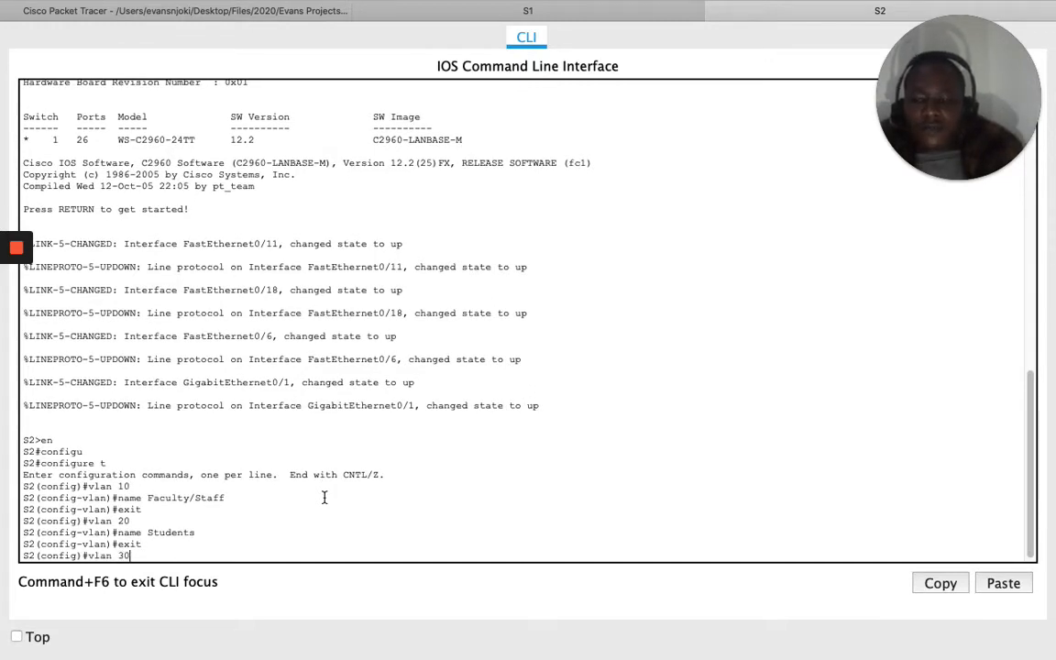
key("Return")
type("name")
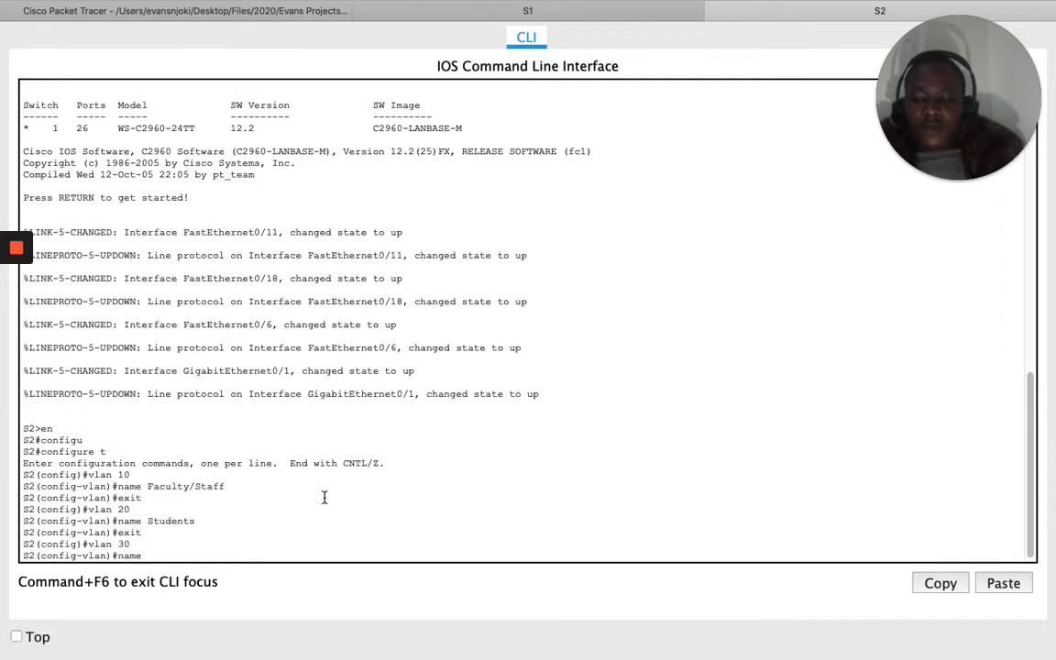
key("ctrl+Left")
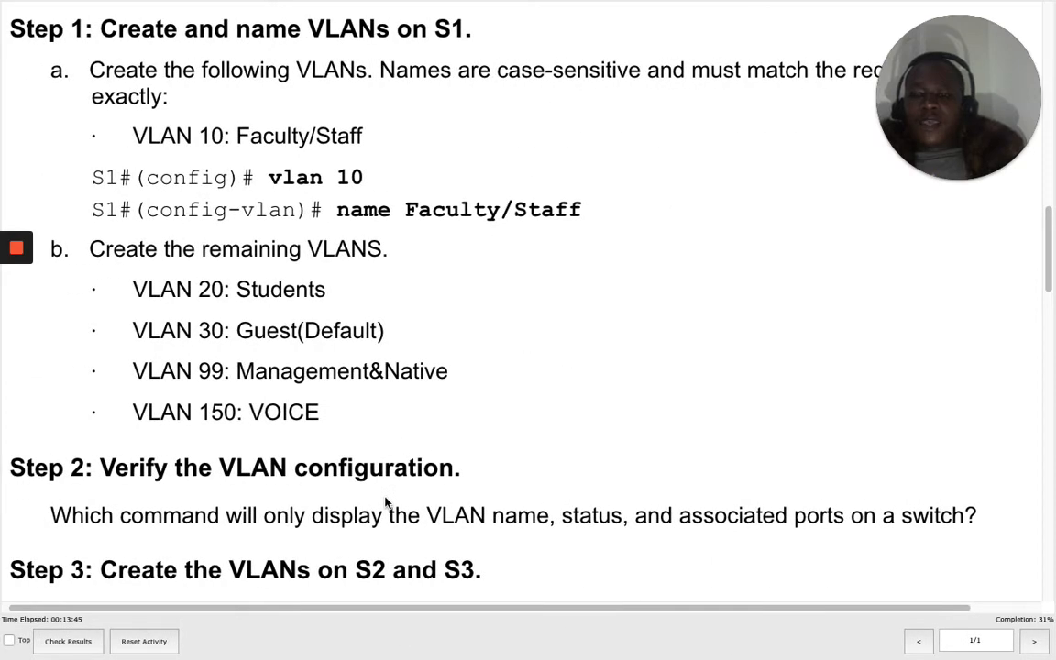
key("ctrl+Right")
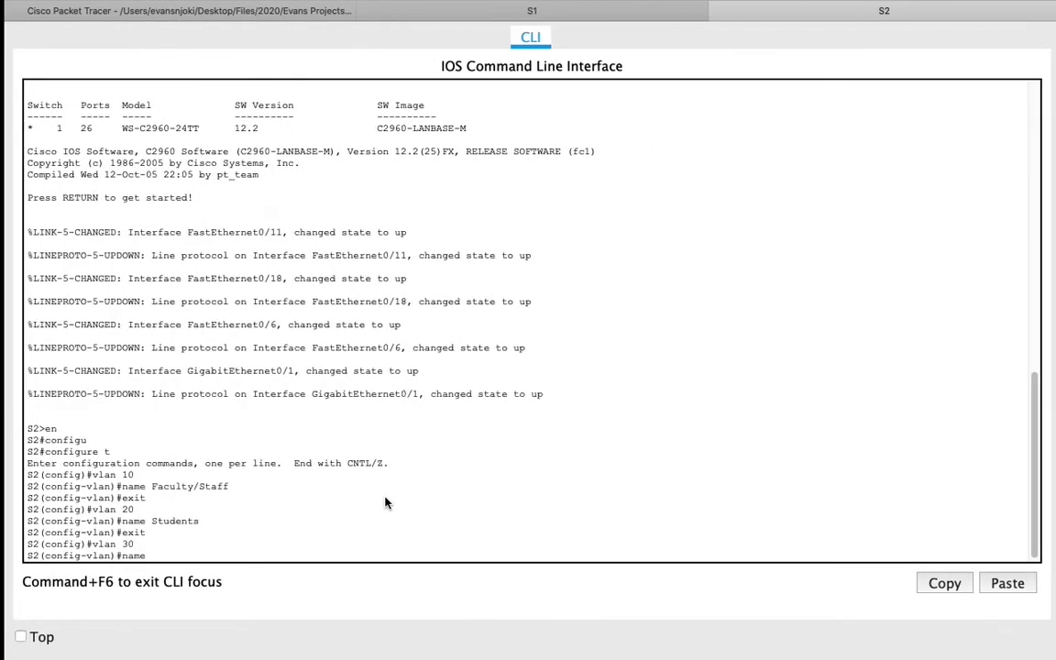
type("Guest")
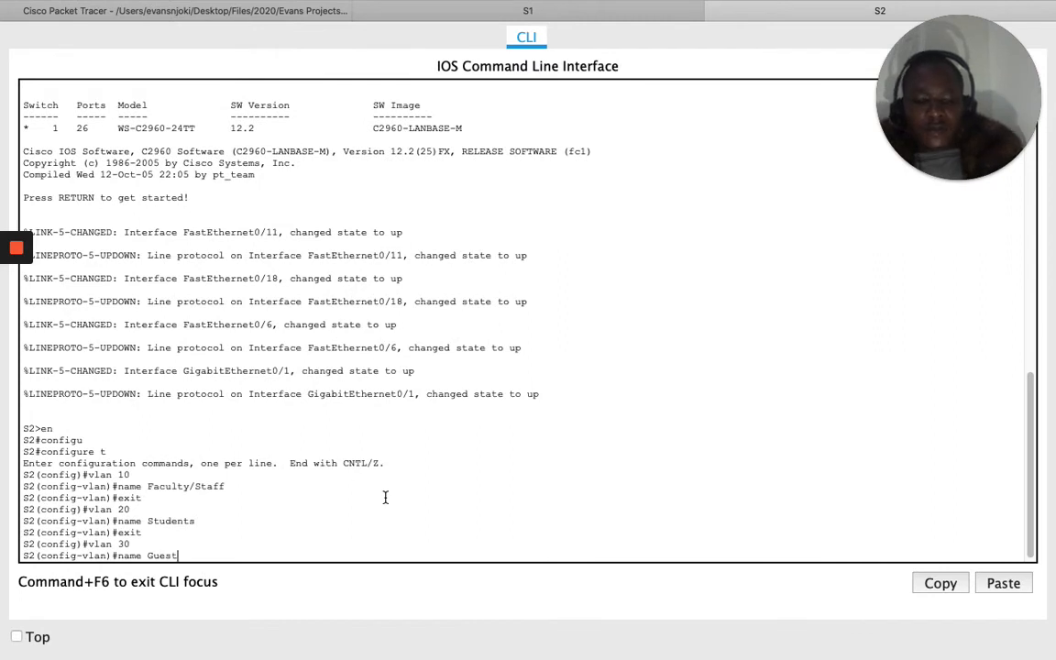
type("(")
type("Defauk")
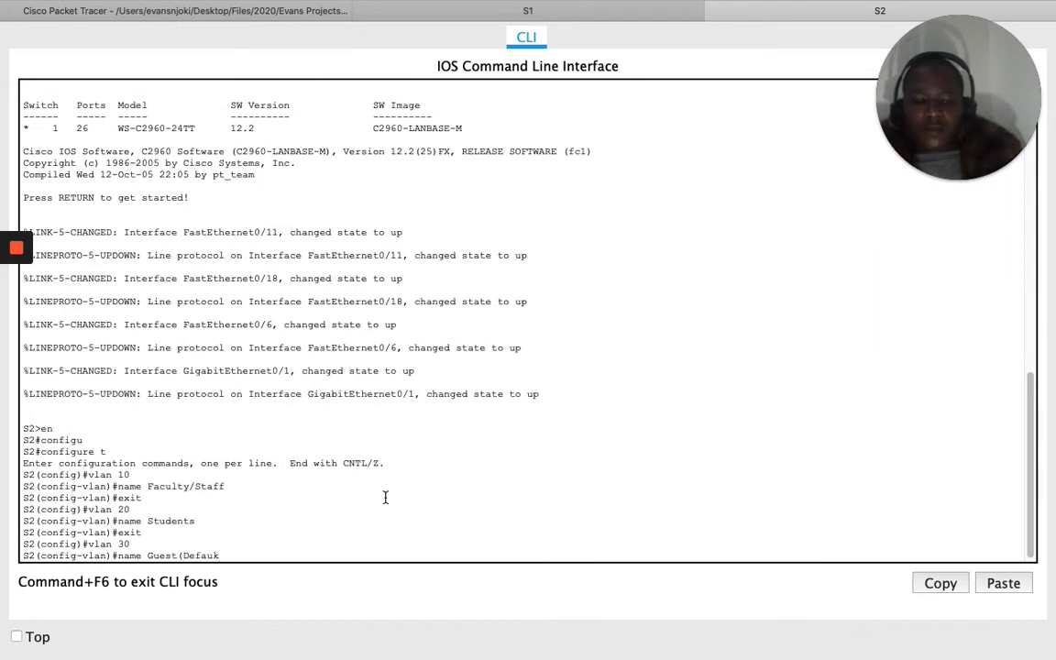
key("BackSpace")
type("lt")
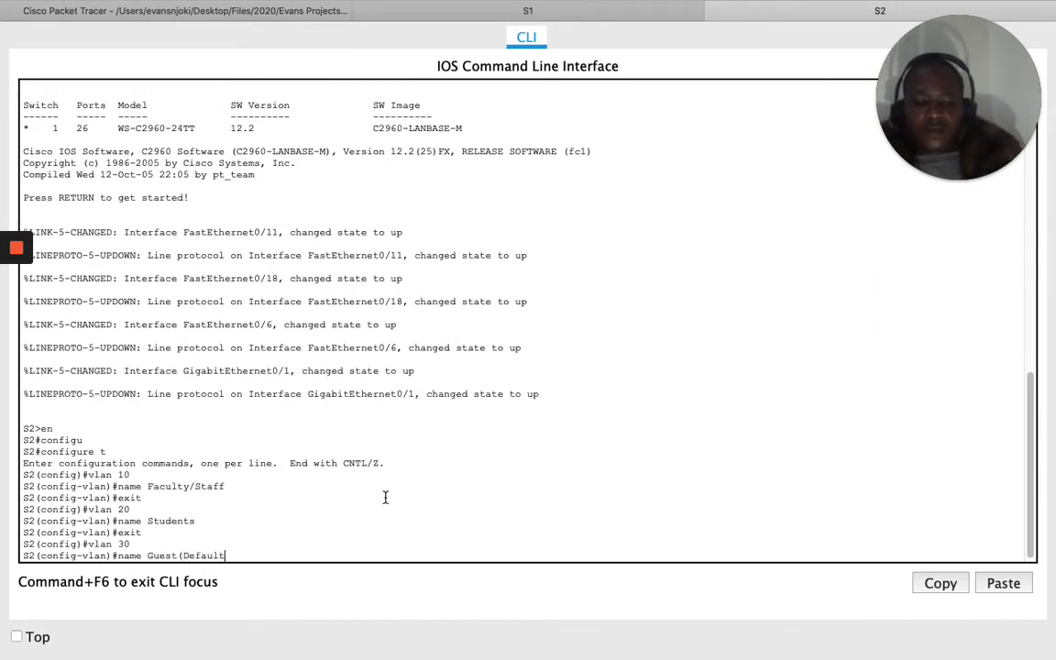
type(")")
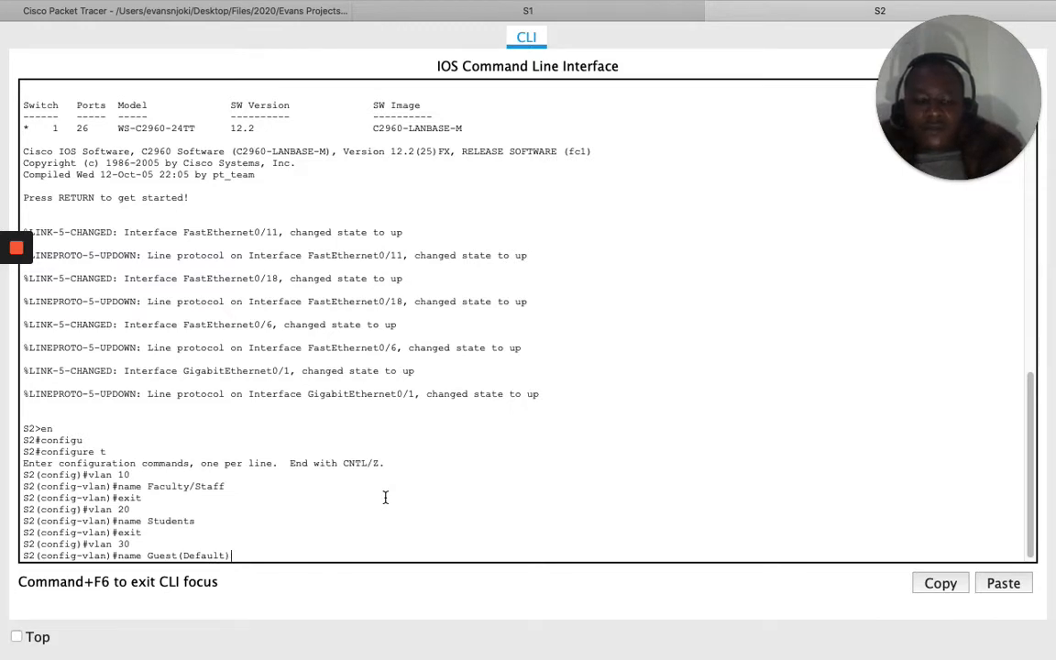
key("Return")
type("exit")
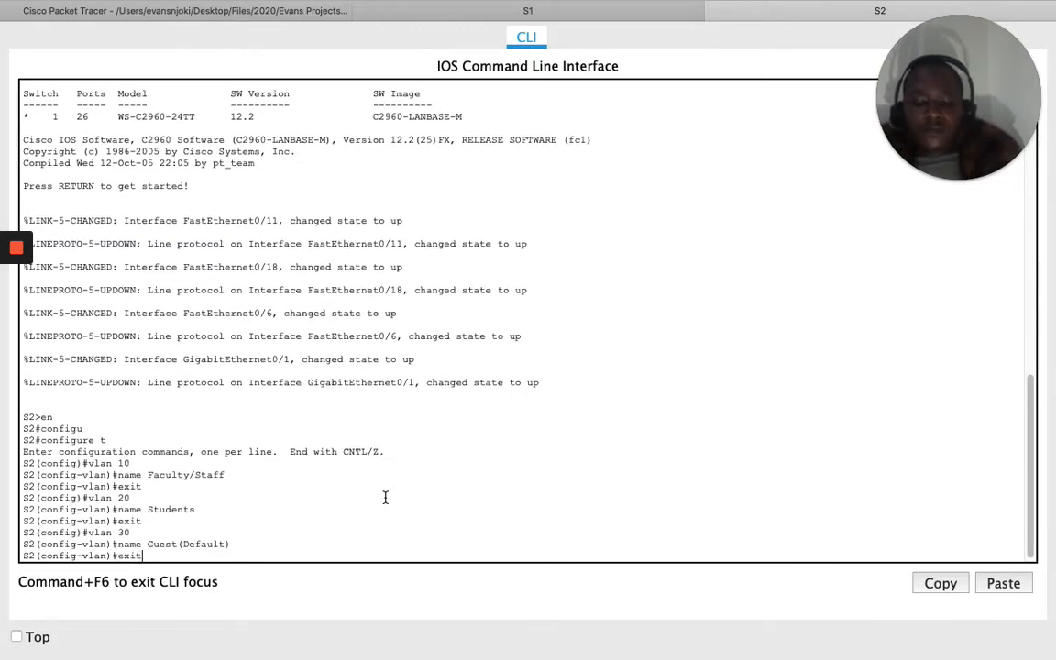
key("Return")
Create VLAN 99 on S2, name it Management&Native, and exit its VLAN configuration mode
type("v")
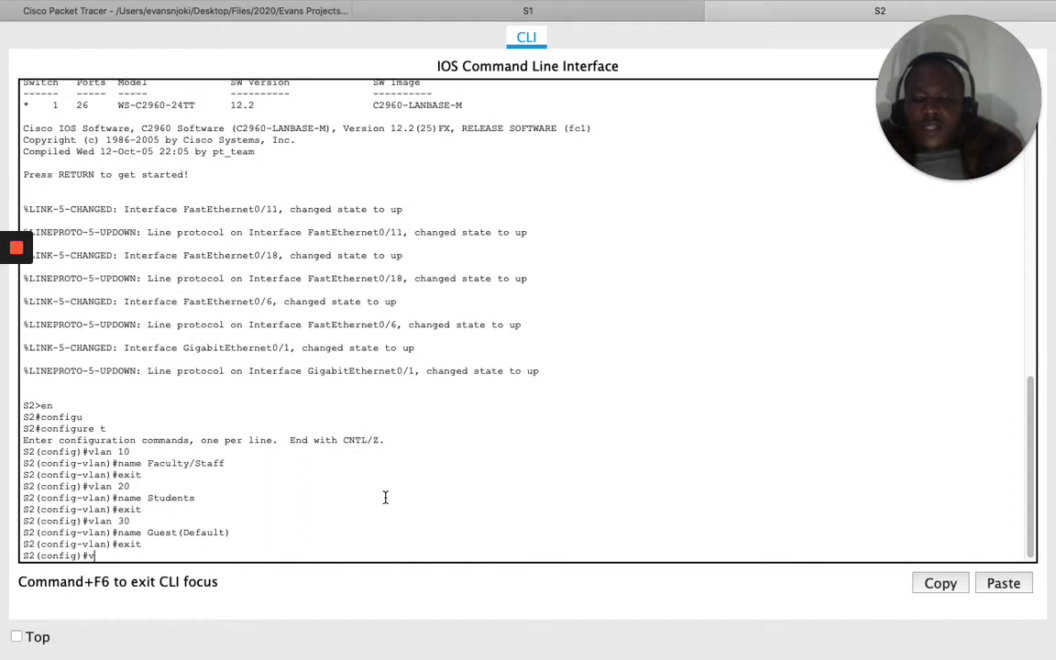
type("lan 99")
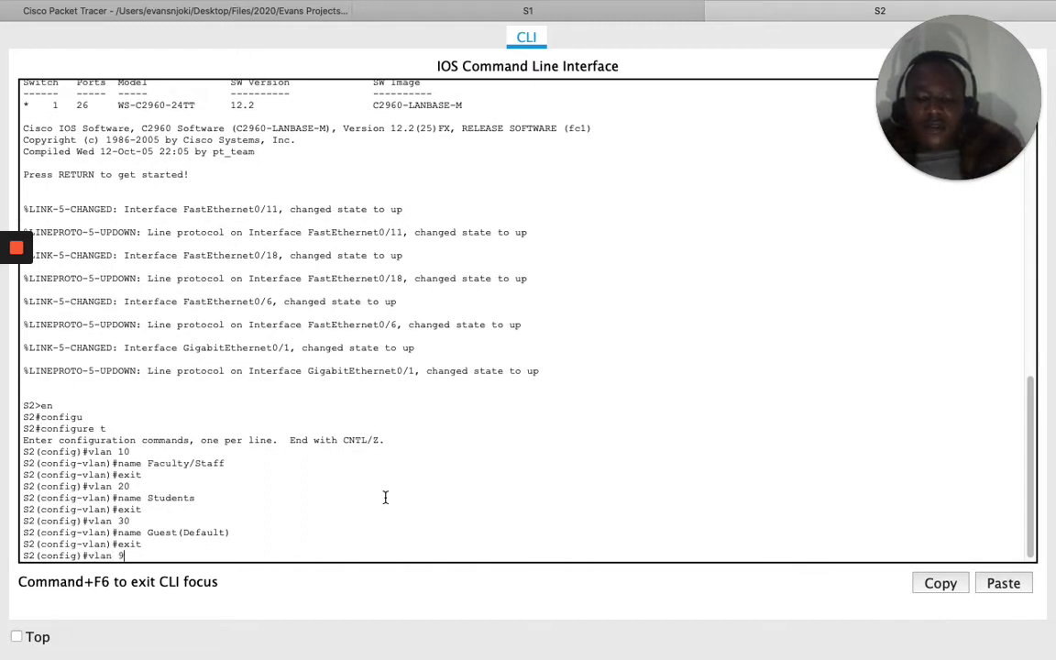
key("Return")
type("name")
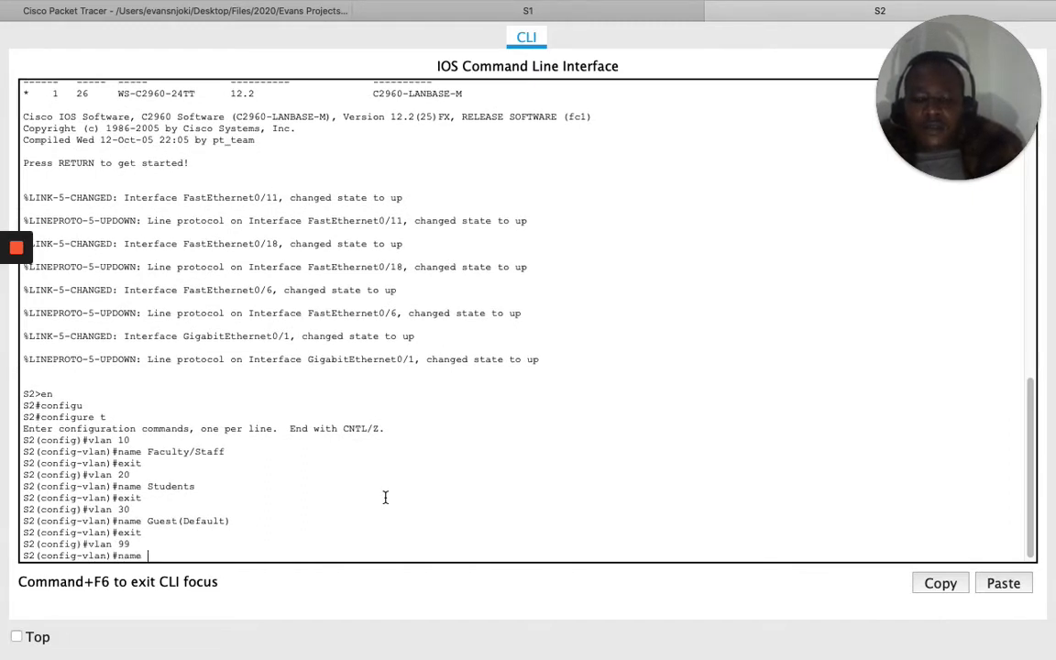
type(" a")
key("BackSpace")
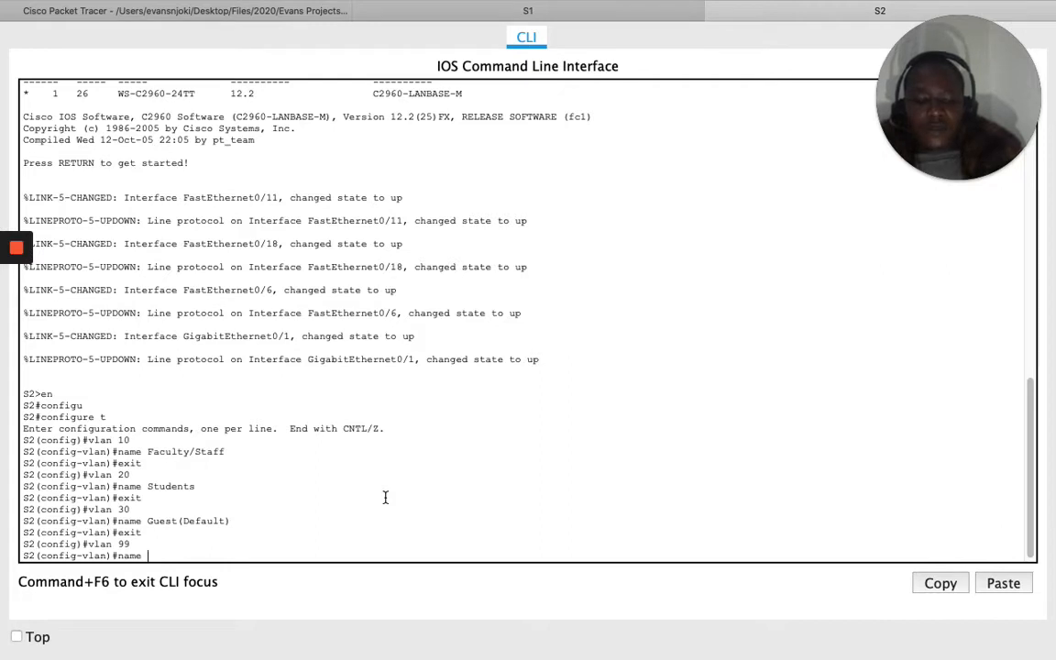
type("Manage")
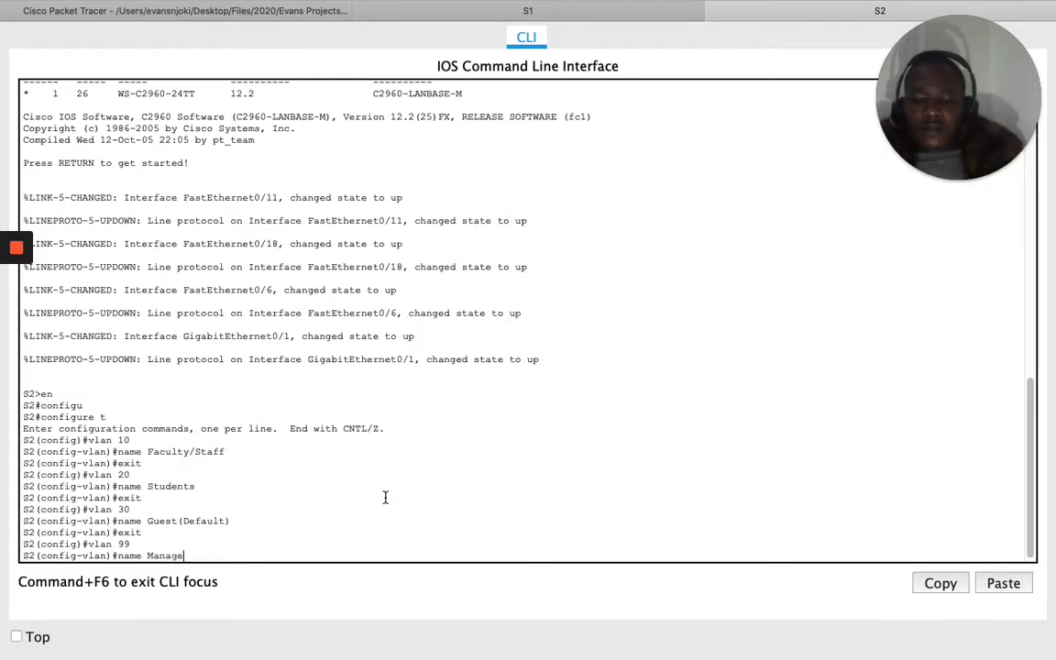
type("ment")
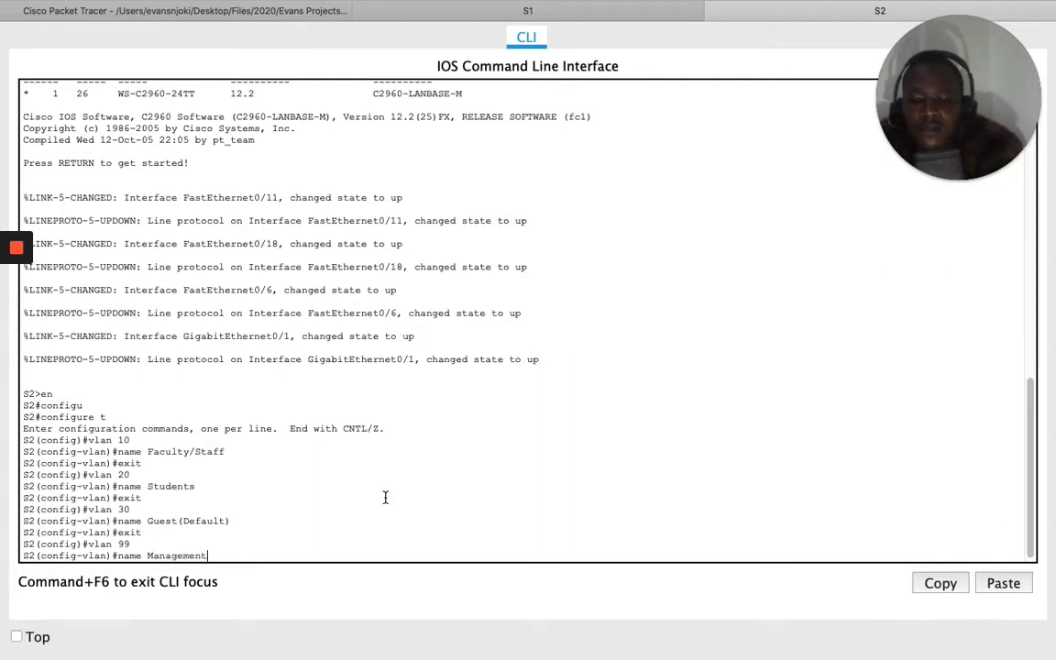
type("&Native")
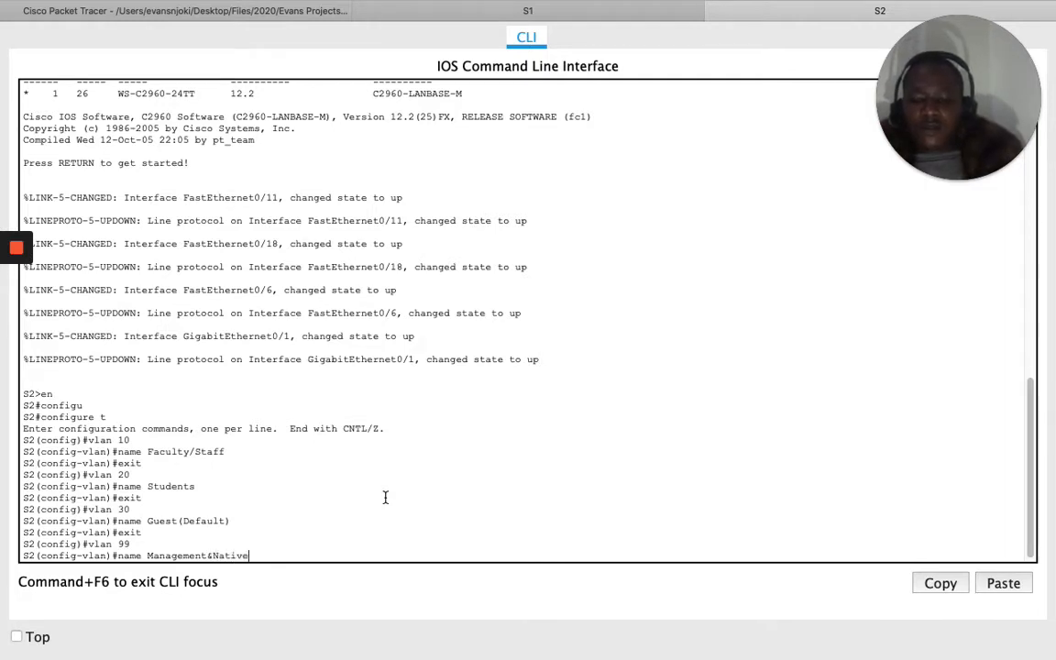
key("Return")
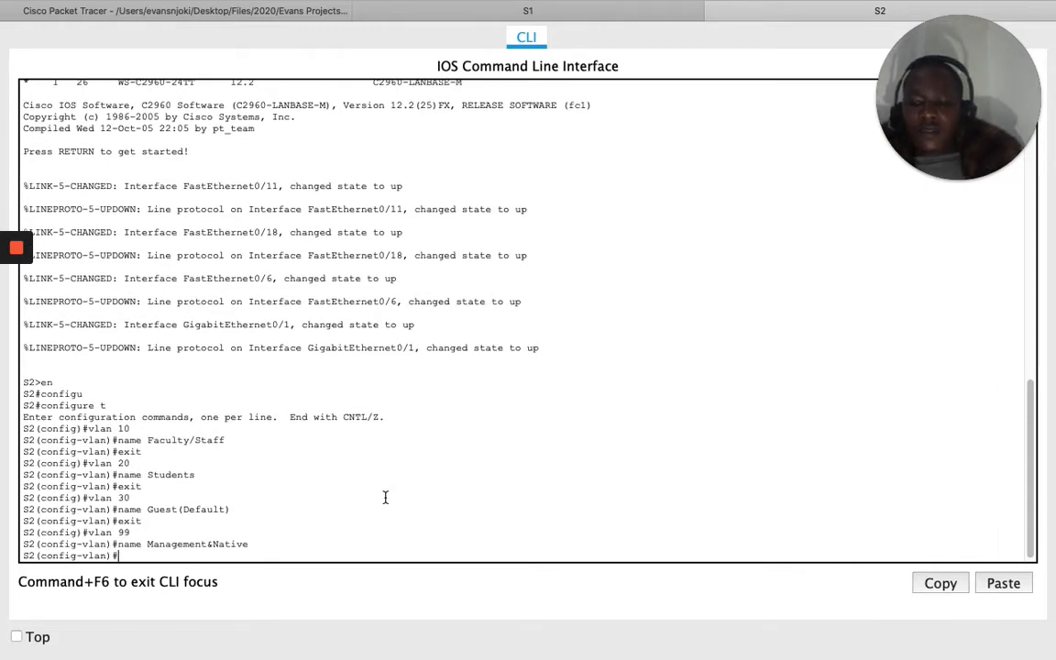
type("exit")
key("Return")
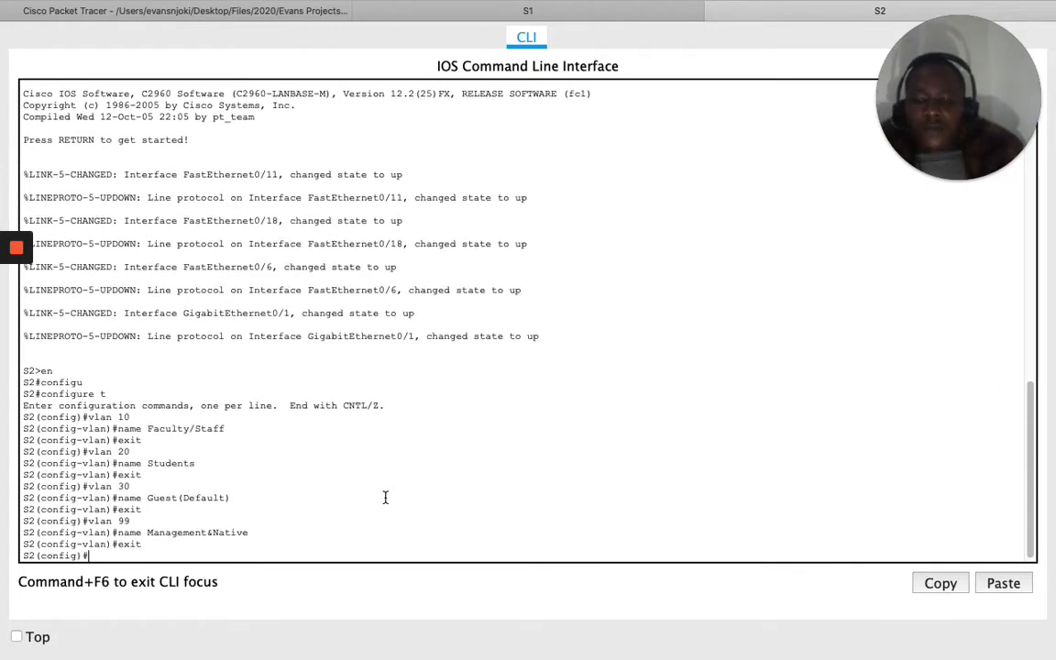
Create VLAN 150 on S2, name it VOICE, and exit its VLAN configuration mode
type("vlan 150")
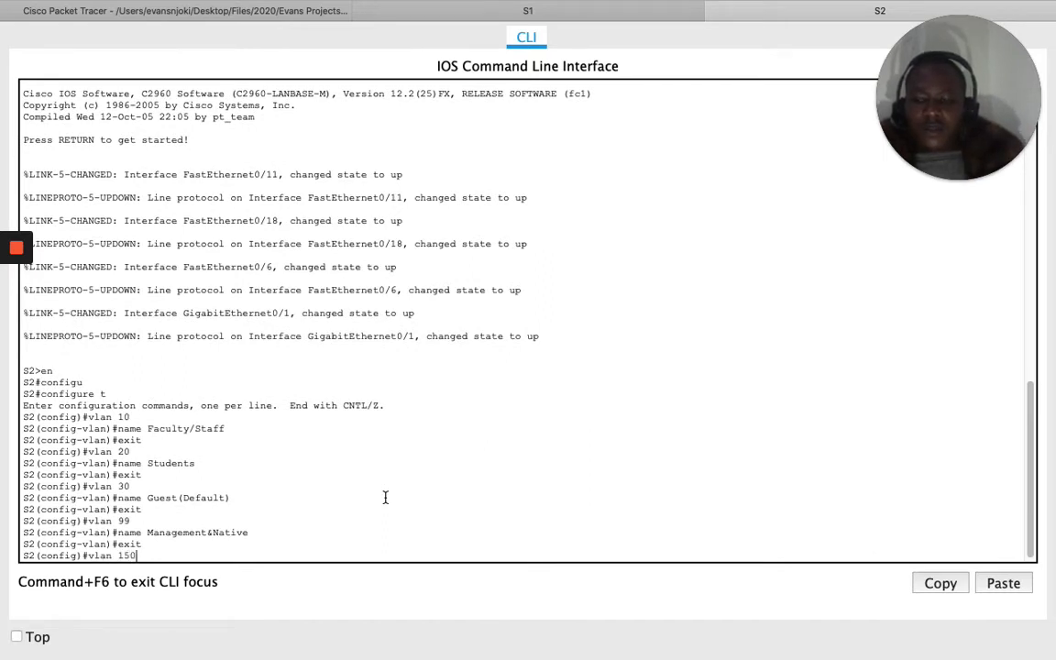
key("Return")
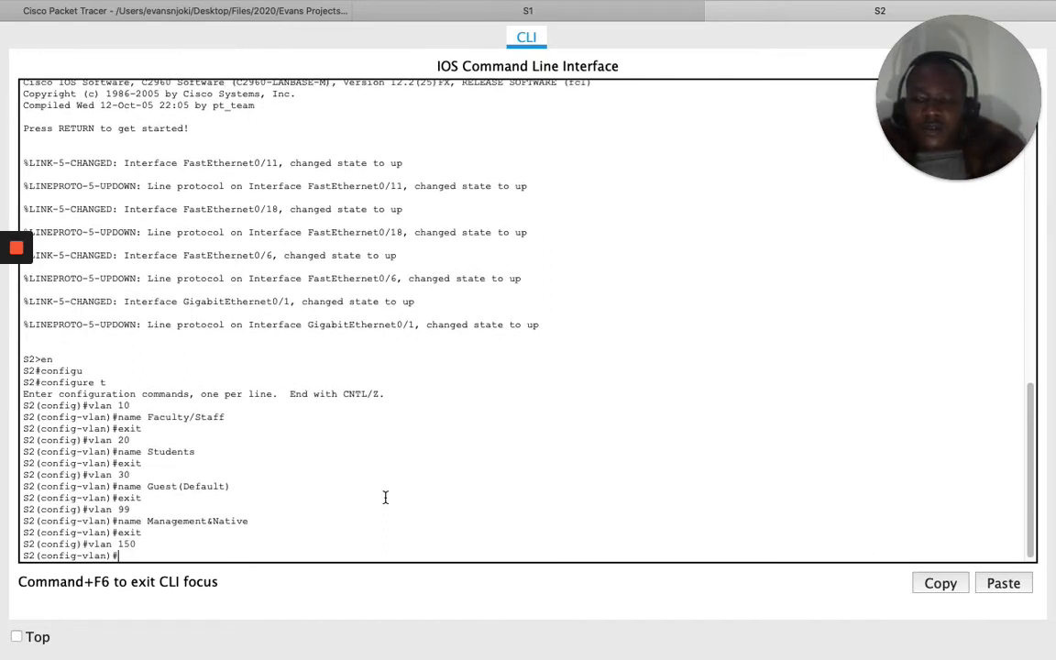
type("name VOICE")
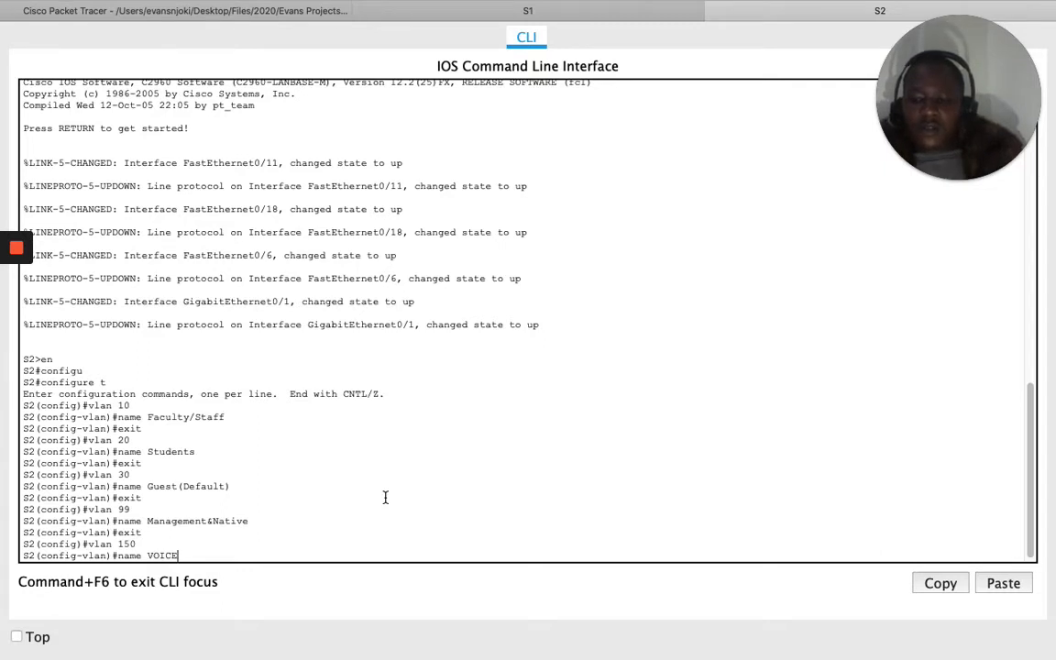
key("Return")
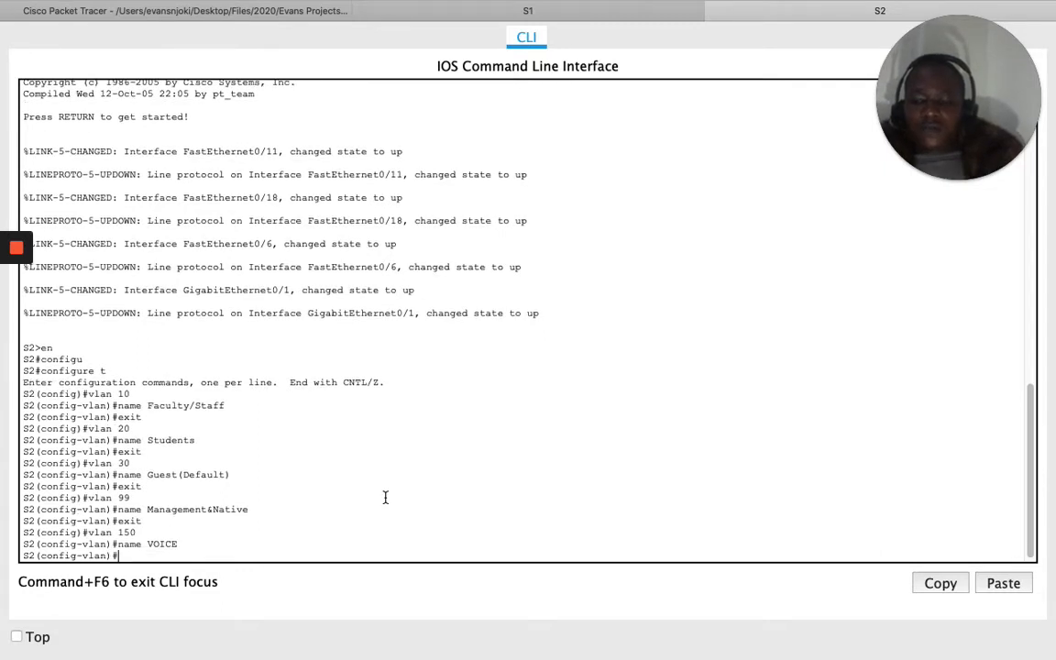
type("exit")
key("Return")
Leave global configuration on S2 and save the running configuration to startup-config, accepting the default destination filename
type("e")
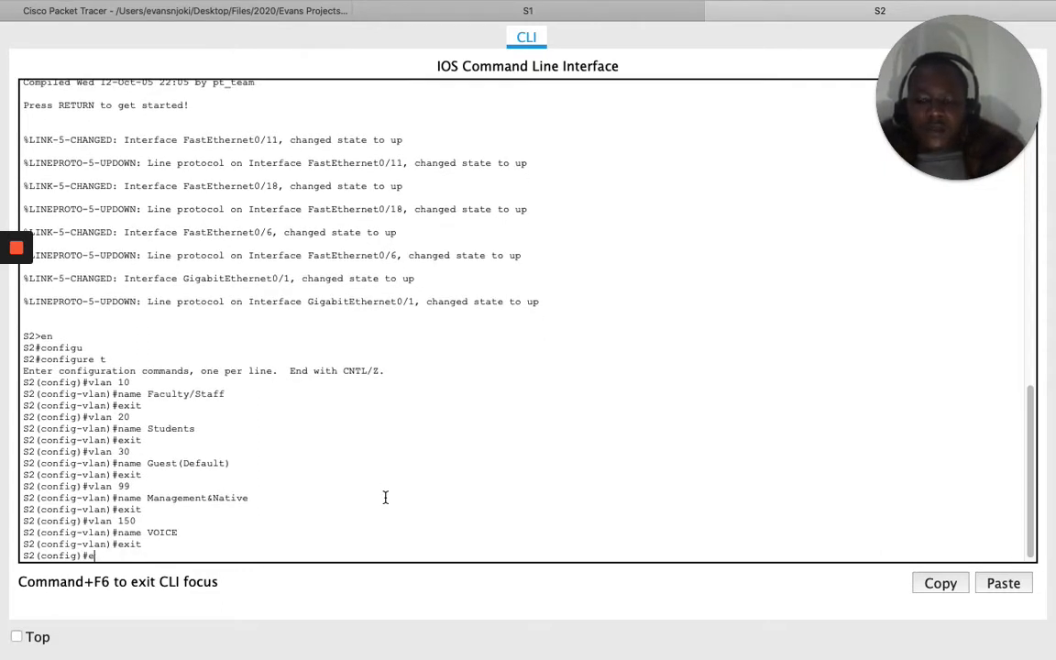
type("xit")
key("Return")
type("cop")
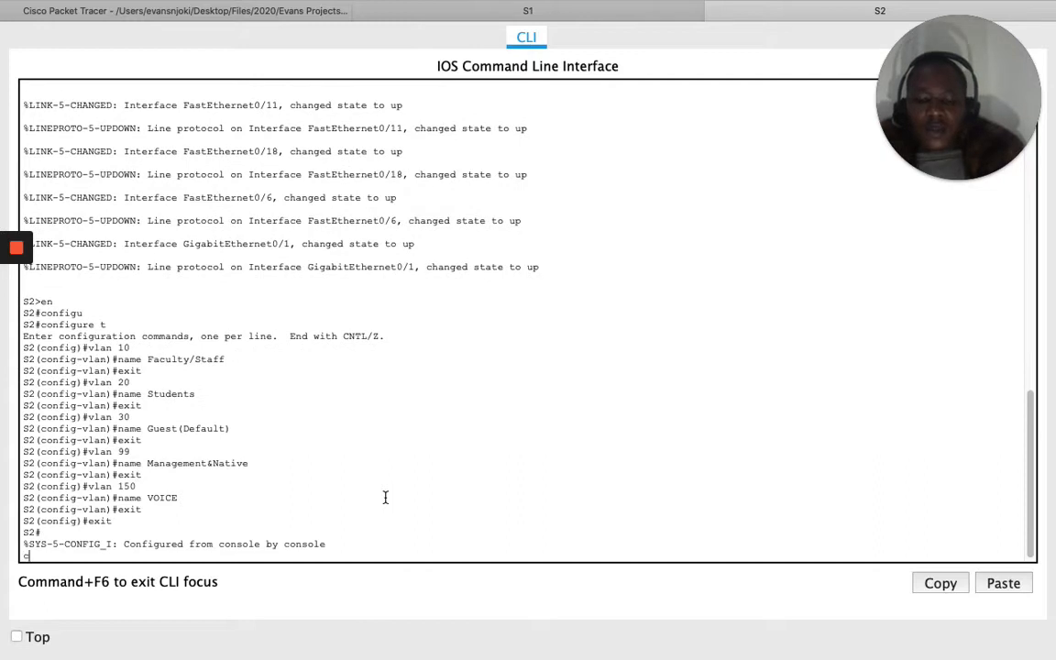
key("Tab")
type("r")
key("Tab")
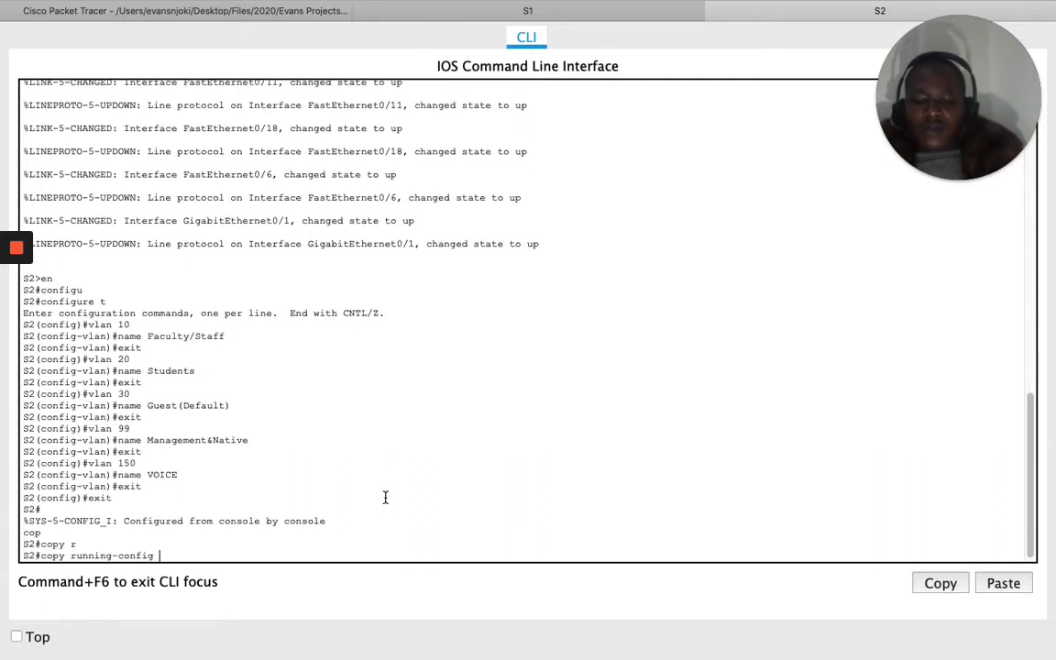
type("st")
key("Tab")
key("Return")
key("Return")
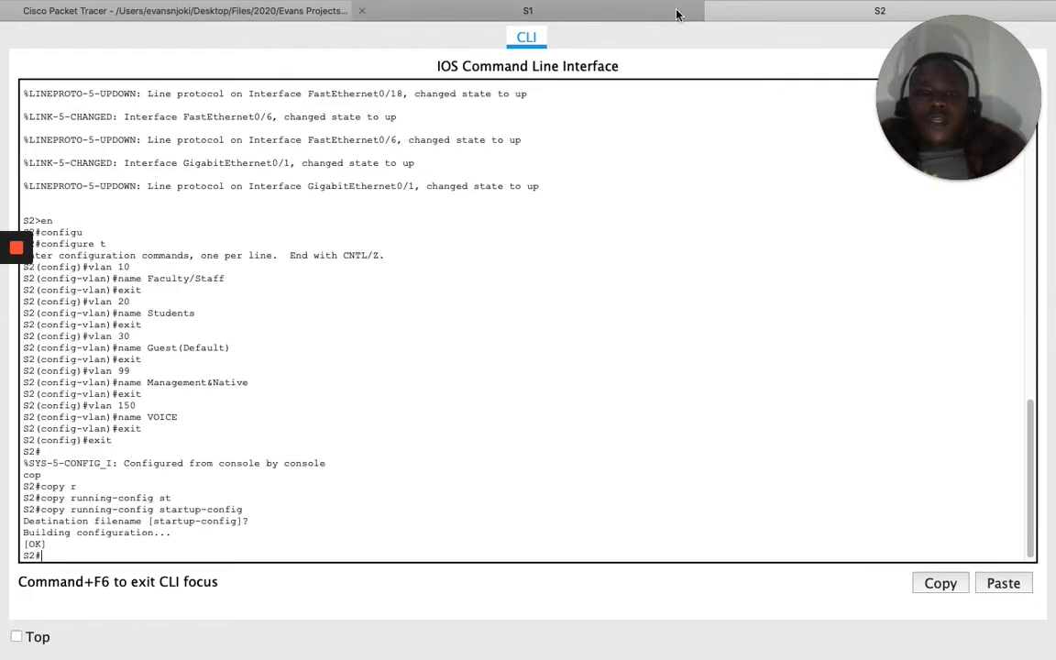
Close the S1 and S2 windows, then open switch S3's command line and enter global configuration mode from the terminal
left_click(364, 11)
left_click(364, 11)
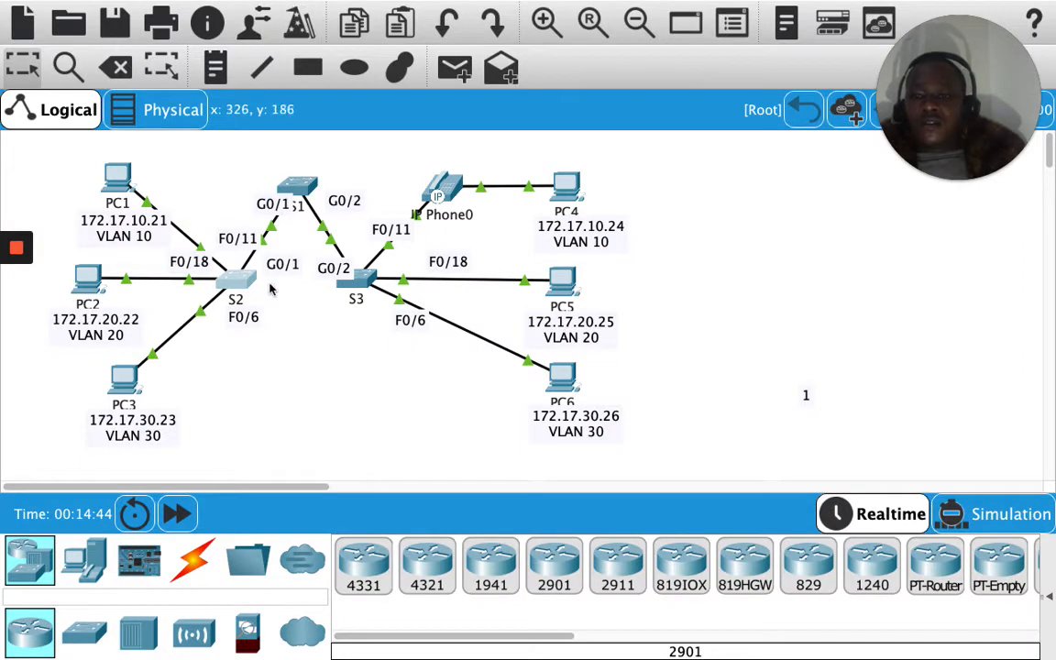
left_click(362, 286)
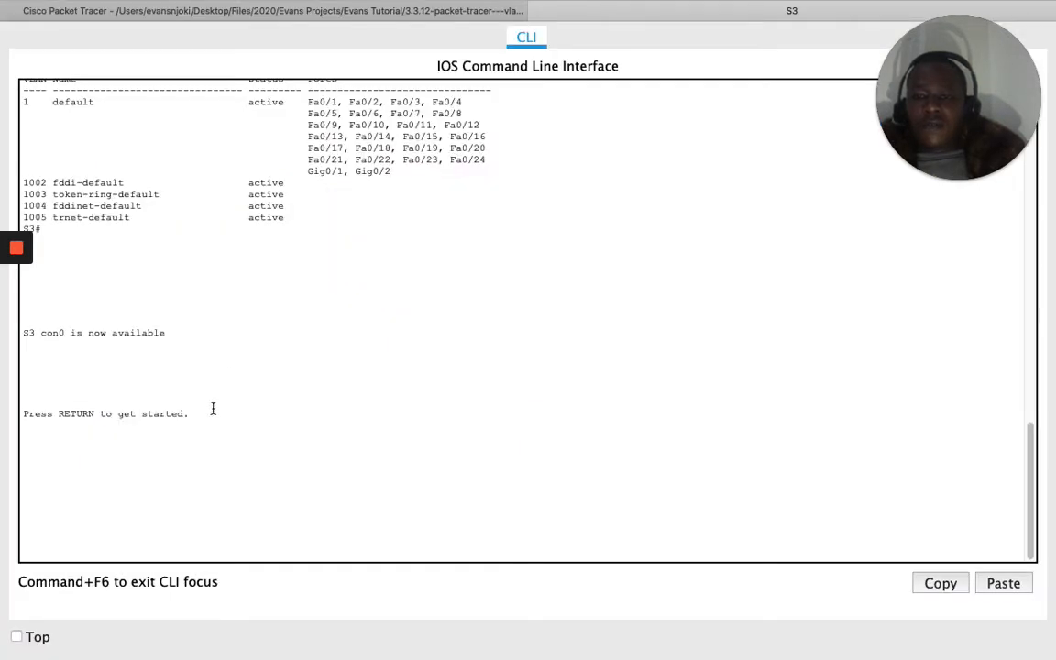
key("Return")
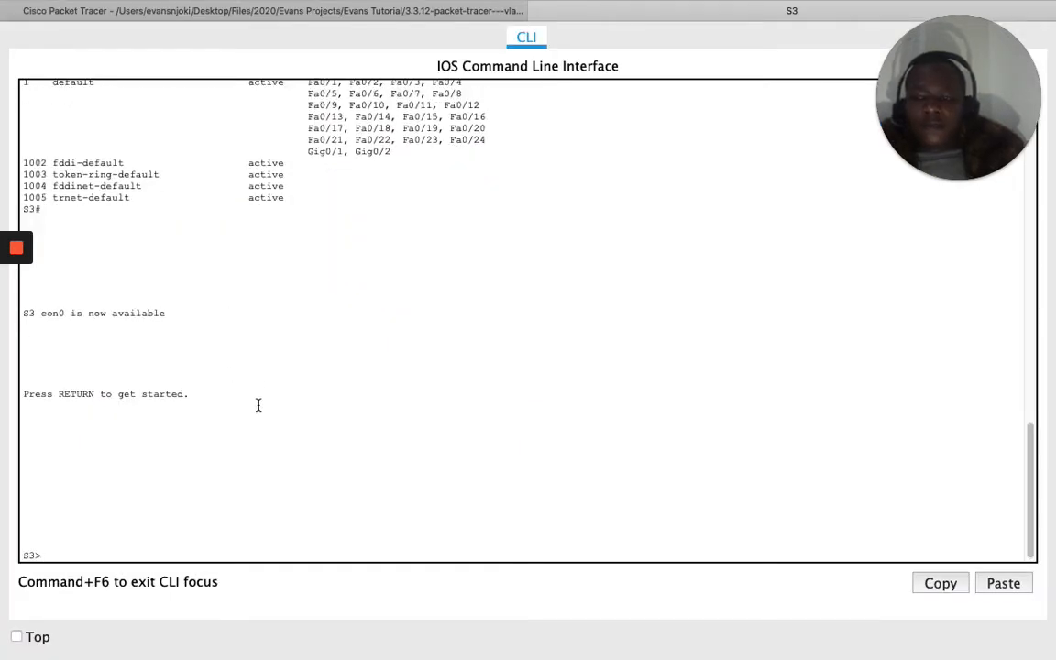
type("en")
key("Return")
type("co")
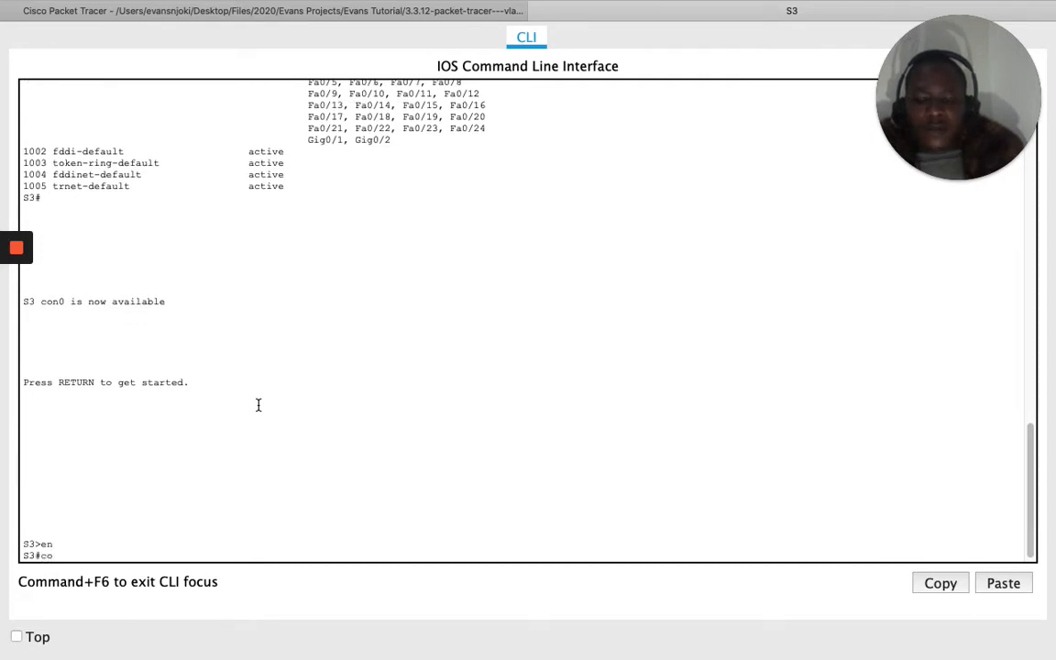
type("nfig t")
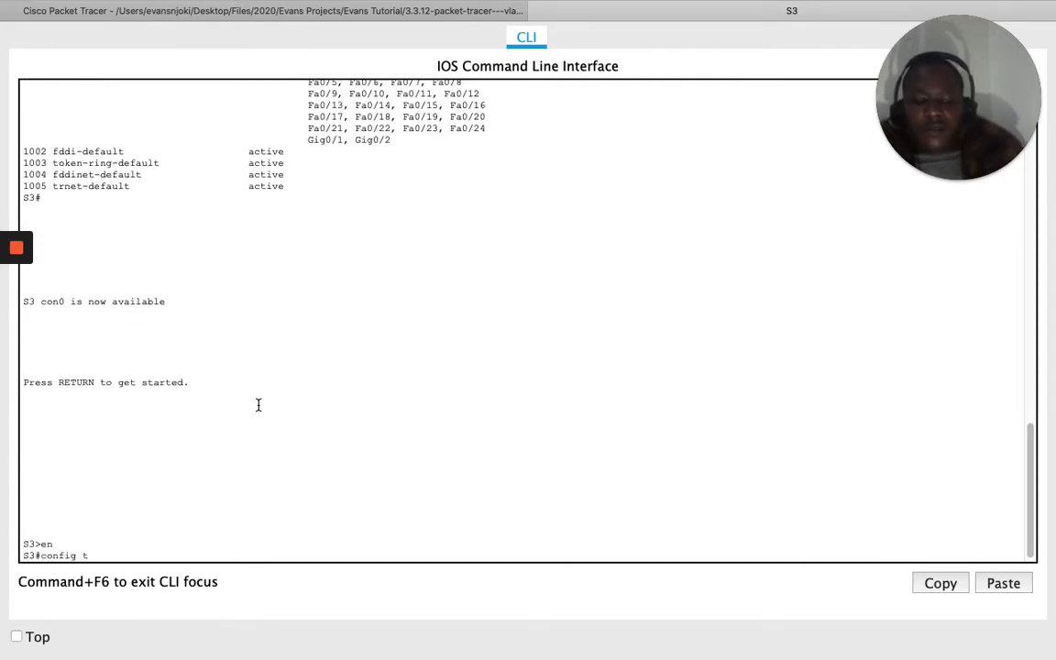
key("Return")
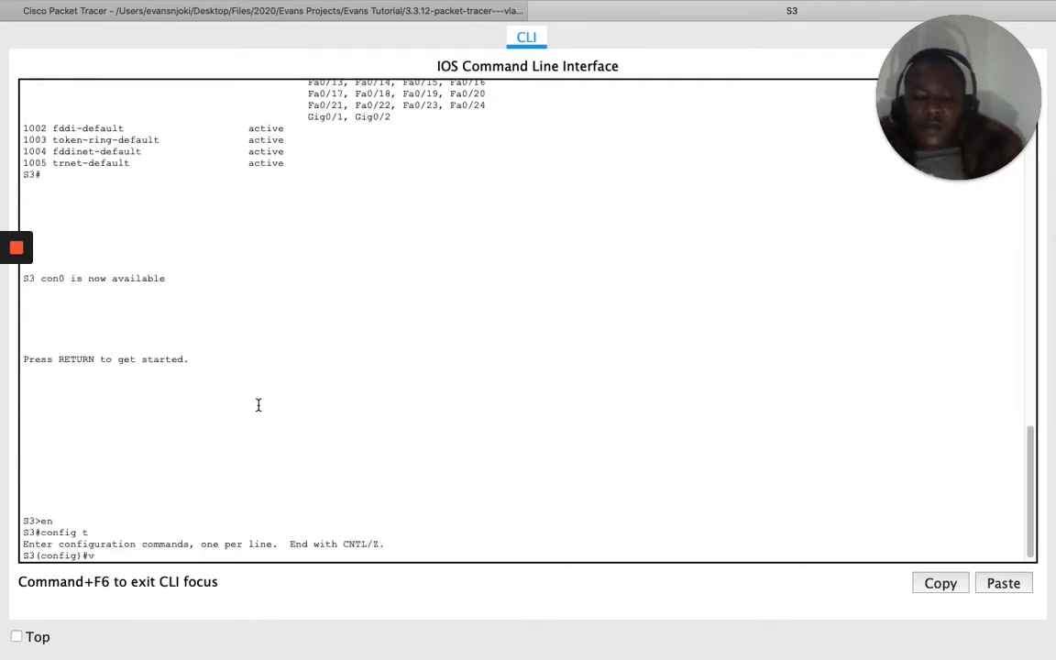
Create VLAN 10 on S3, name it Faculty/Staff, and exit its VLAN configuration mode
type("vlan 10")
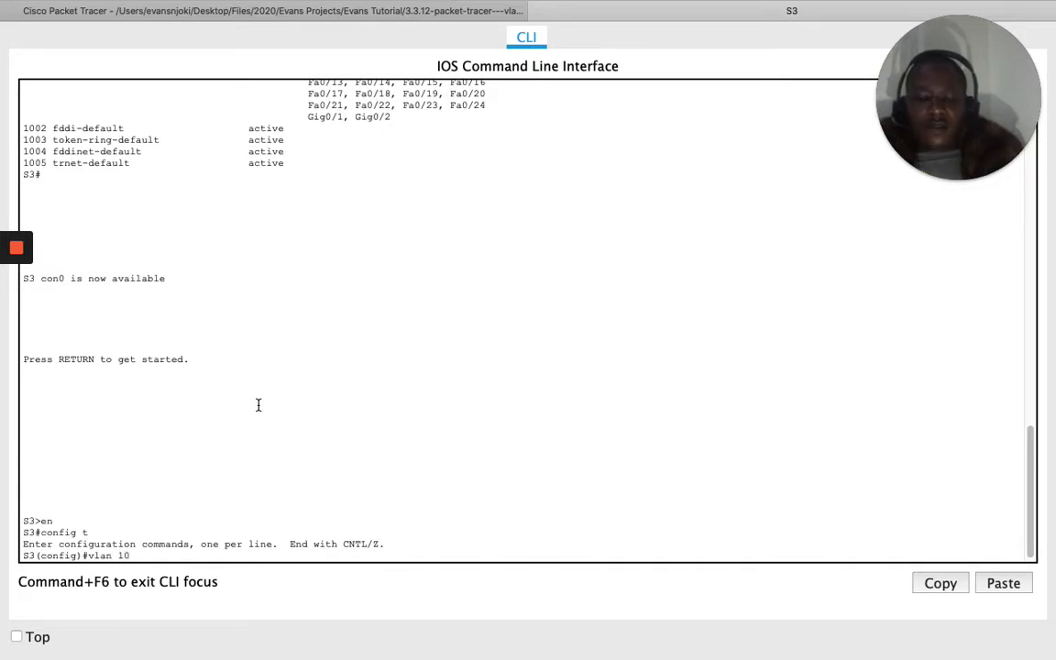
key("Return")
type("name")
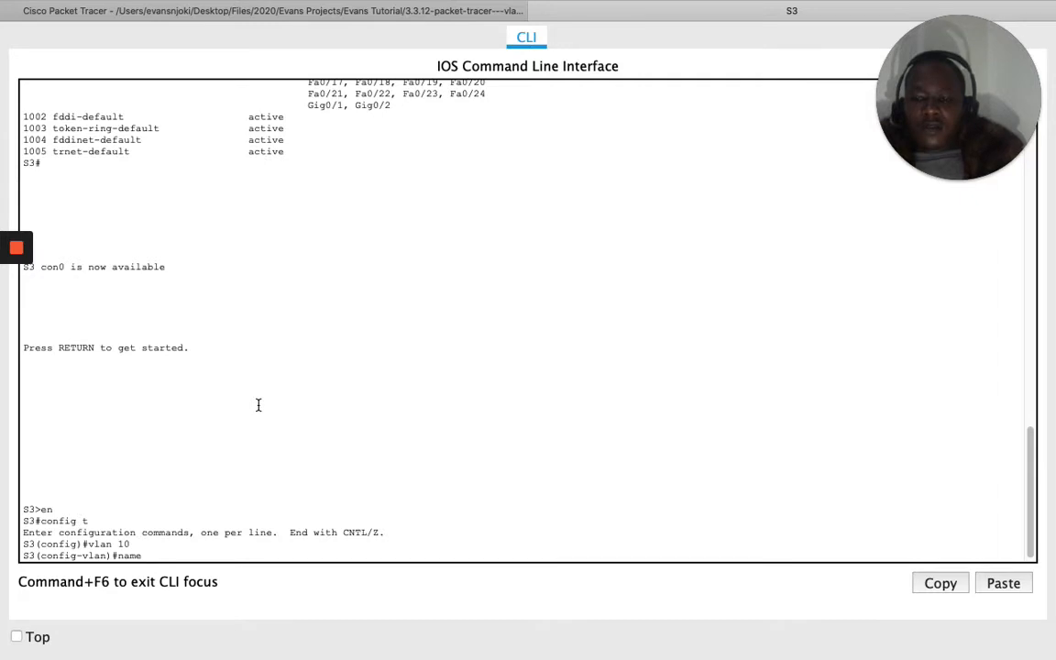
type(" Fac")
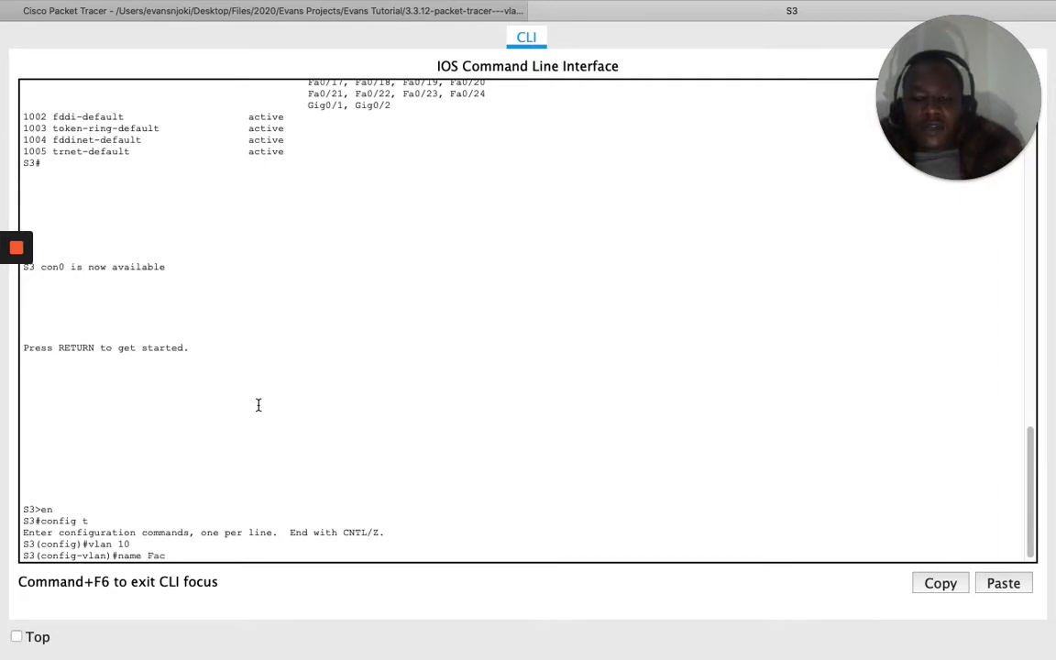
type("ulty/Staff")
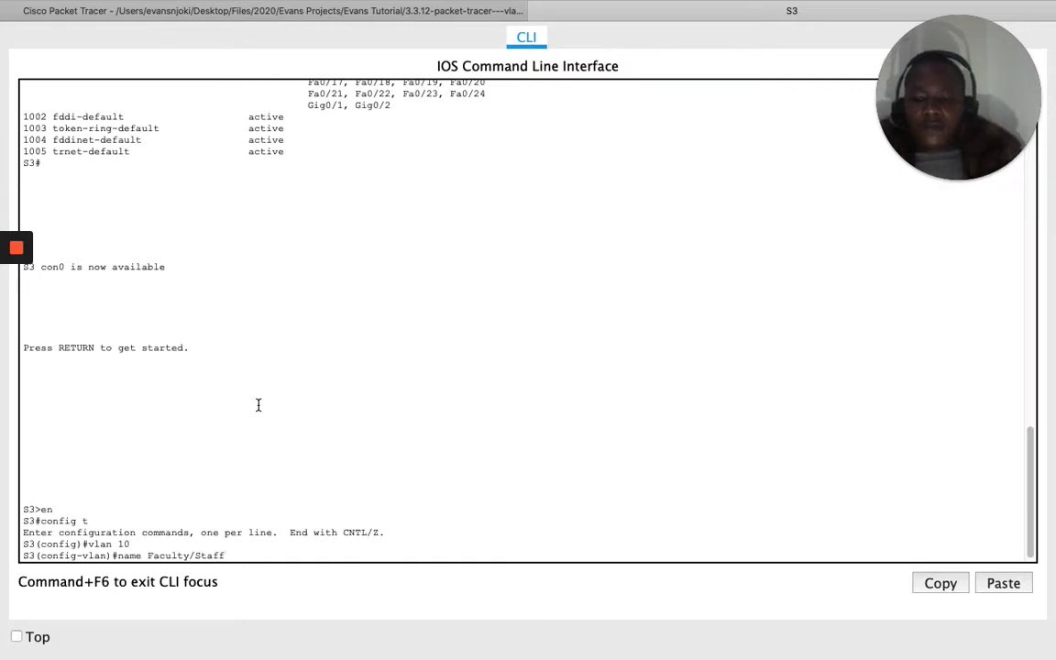
key("Return")
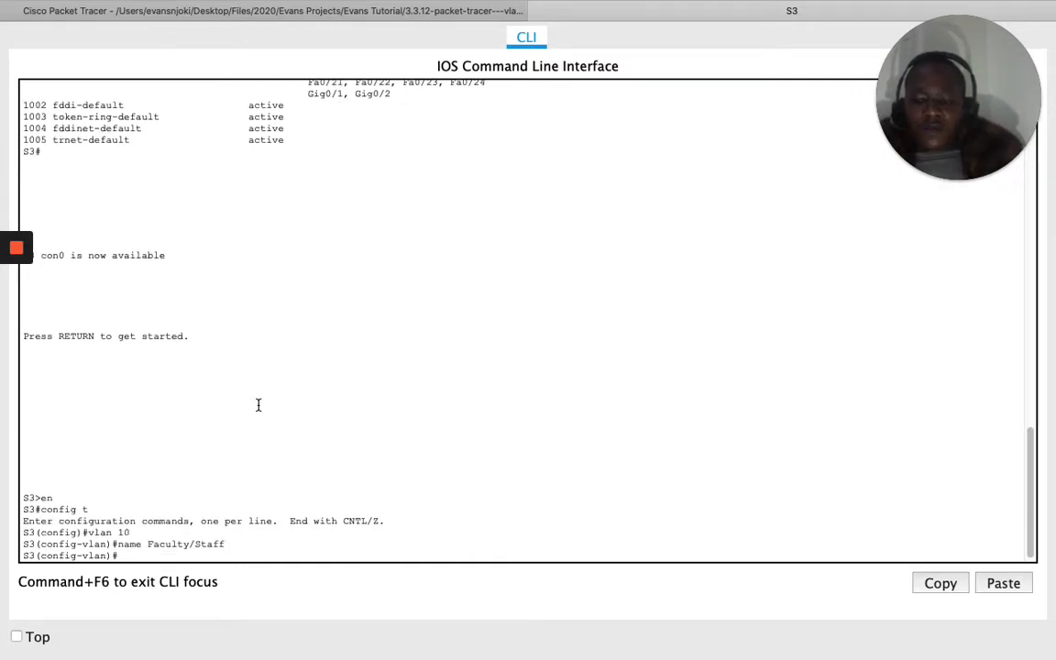
type("exit")
key("Return")
Create VLAN 20 on S3, name it Students, and exit its VLAN configuration mode
type("vlan 20")
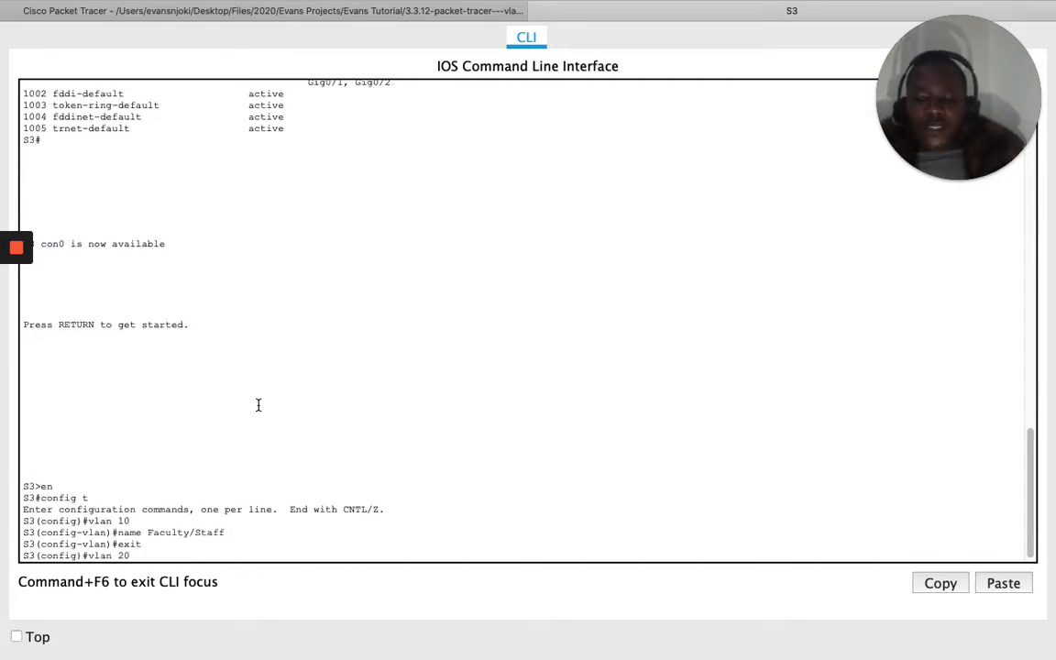
key("Return")
type("name")
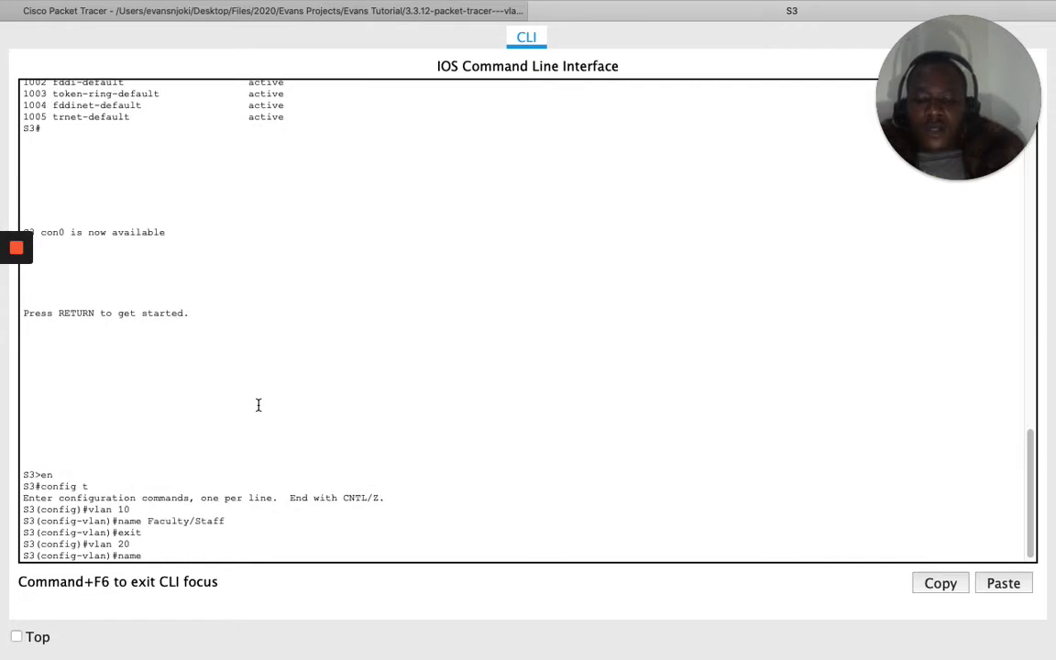
type(" Students")
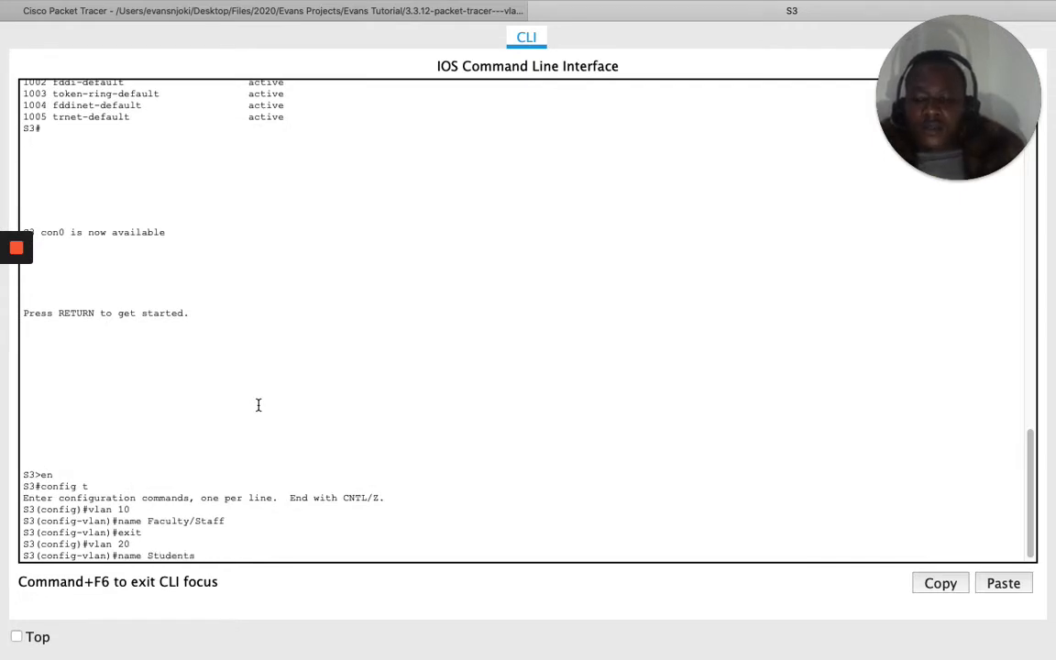
key("Return")
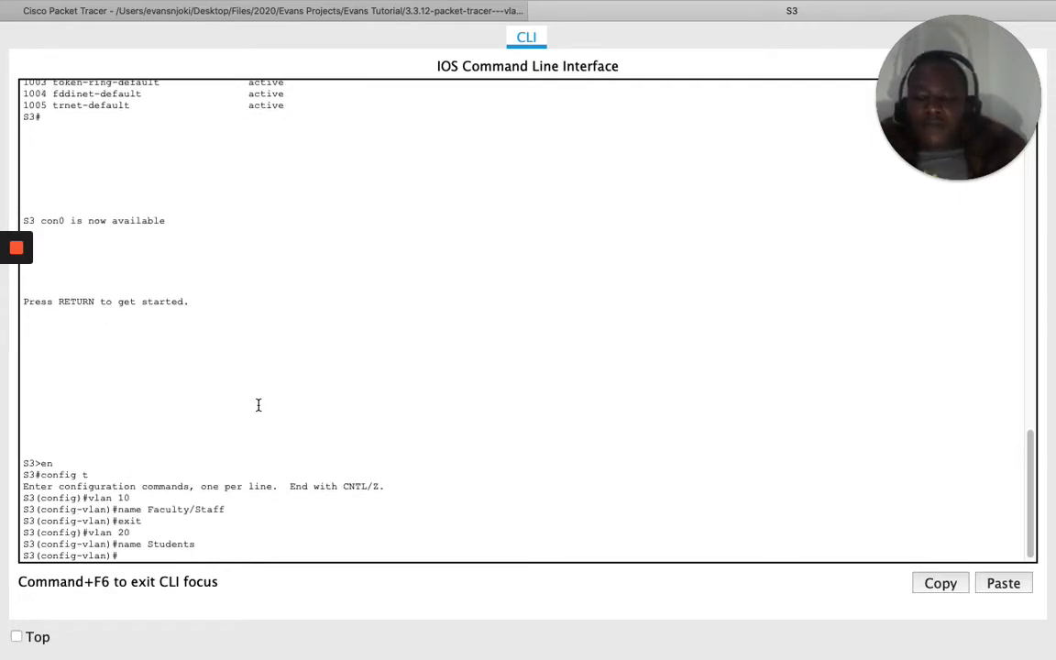
type("exit")
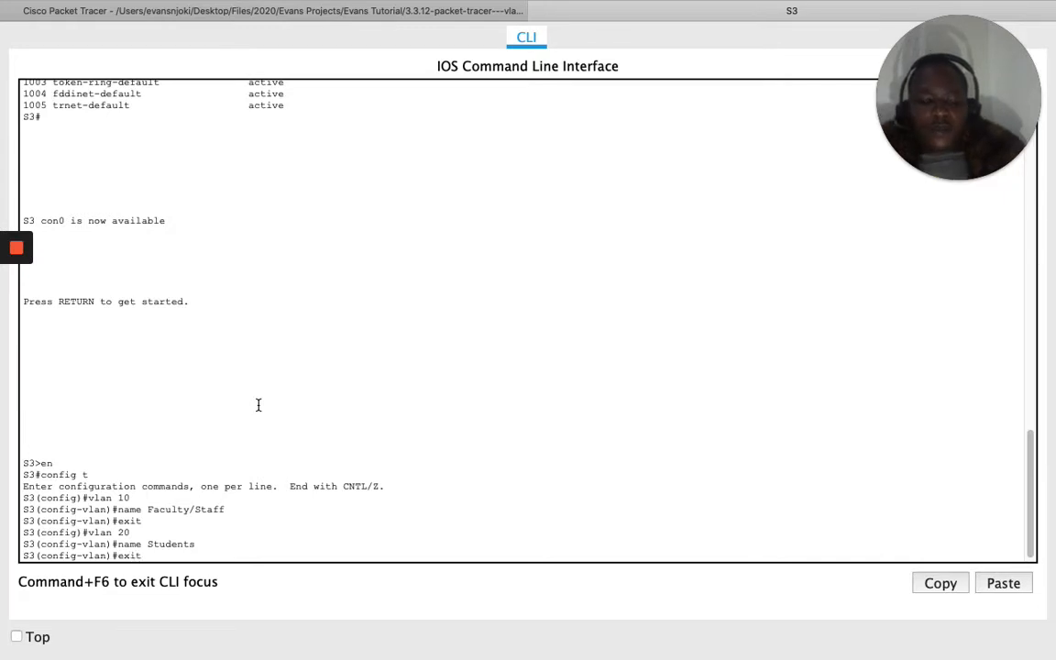
key("Return")
Create VLAN 30 on S3 and enter its VLAN configuration mode
key("Up")
key("Up")
key("Up")
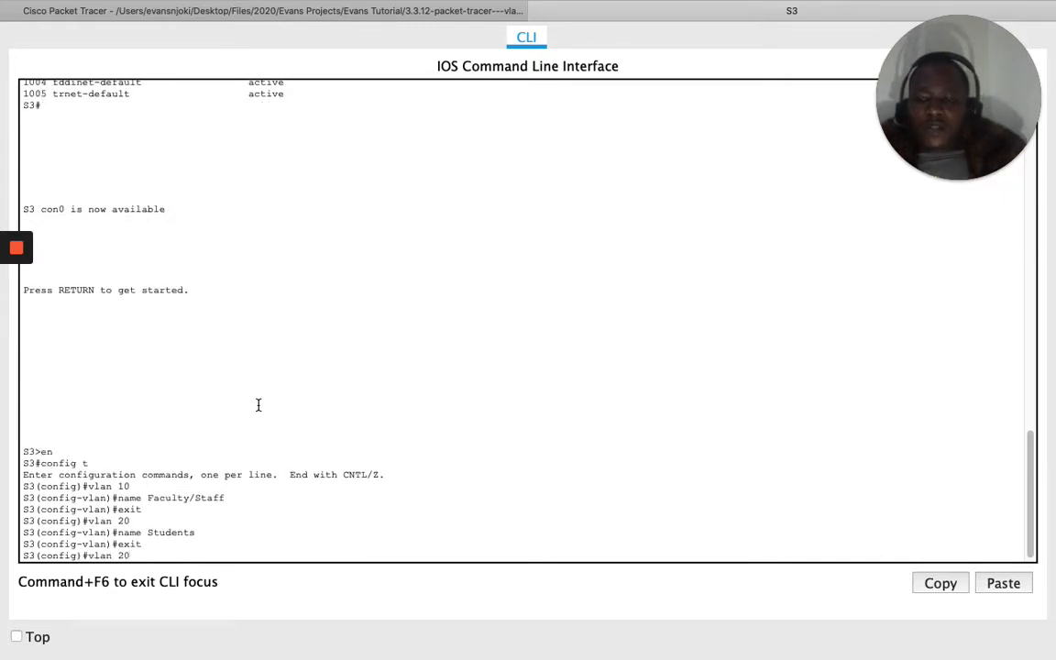
key("BackSpace")
key("BackSpace")
type("30")
key("Return")
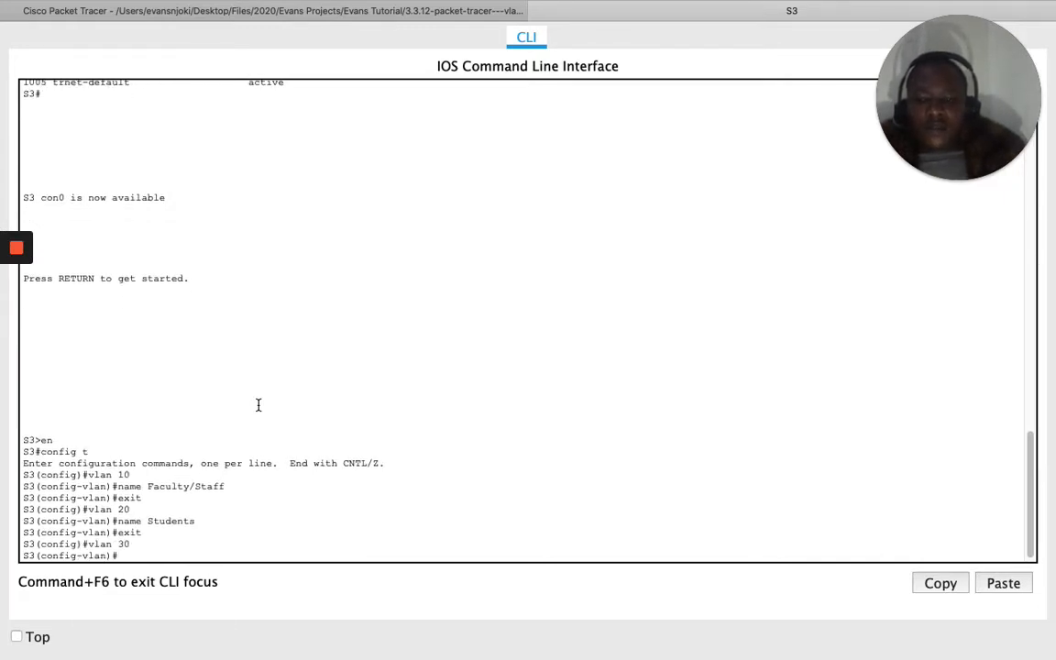
Name VLAN 30 on S3 Guest(Default) and exit its VLAN configuration mode
type("name")
key("ctrl+Left")
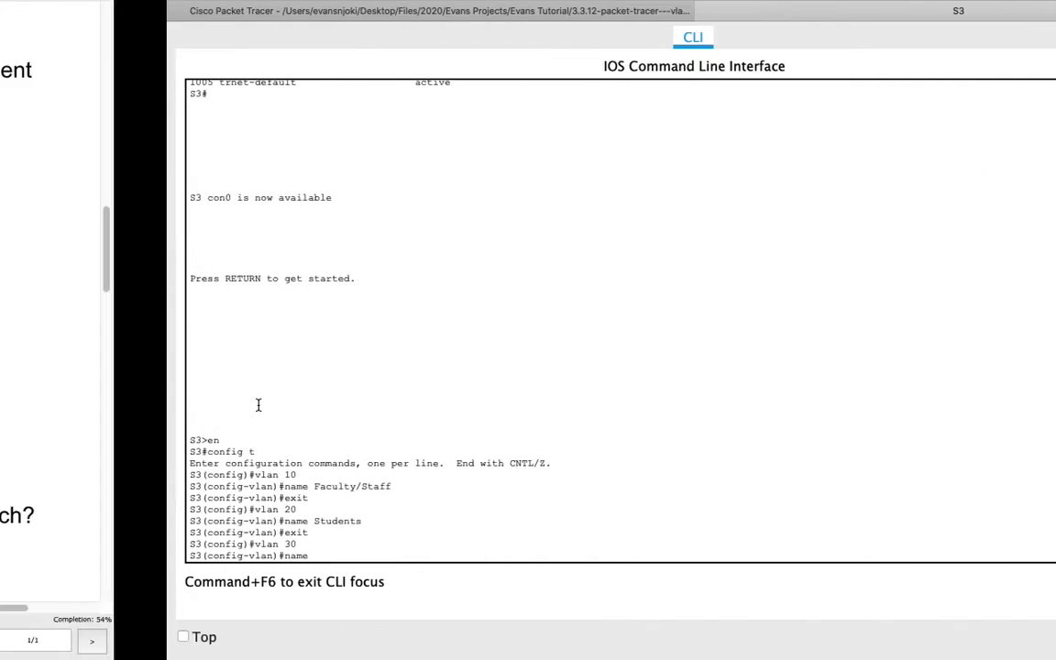
key("ctrl+Right")
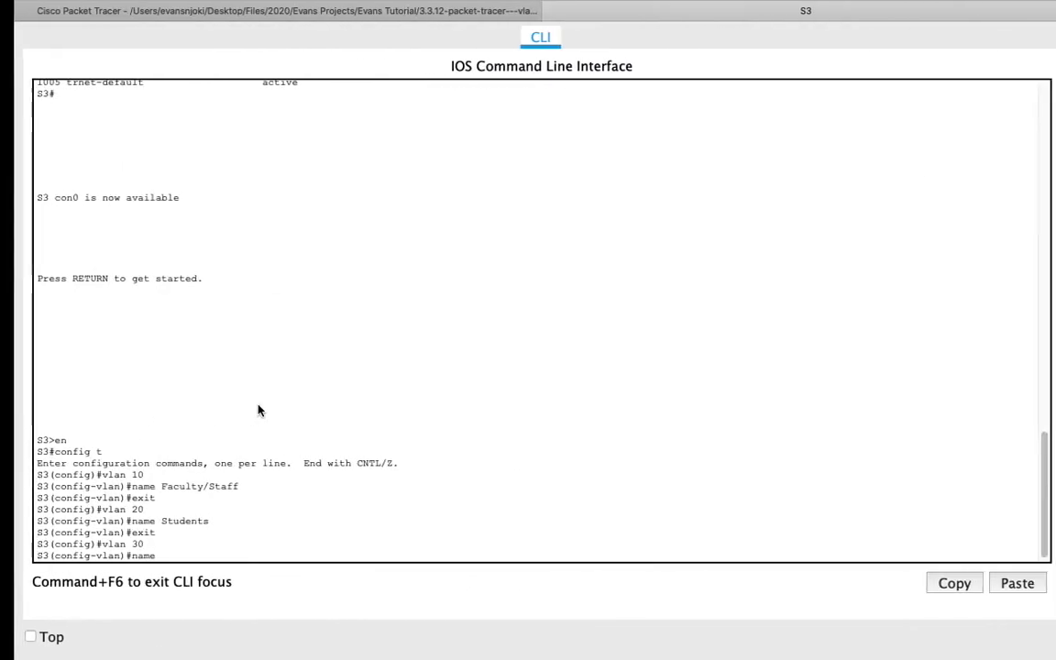
type("e Gues")
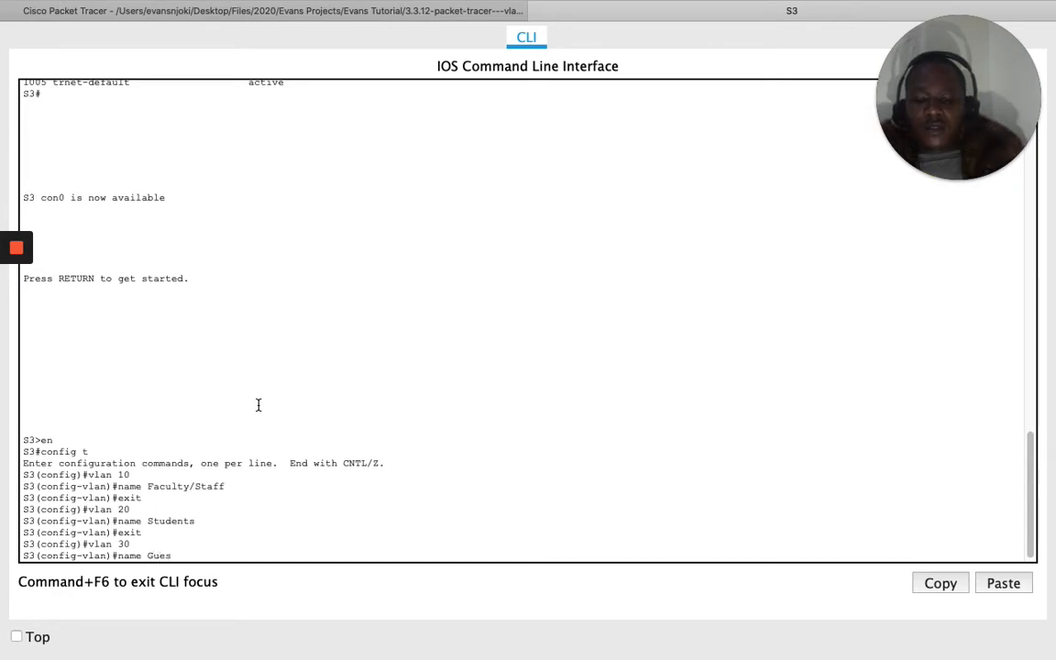
type("t")
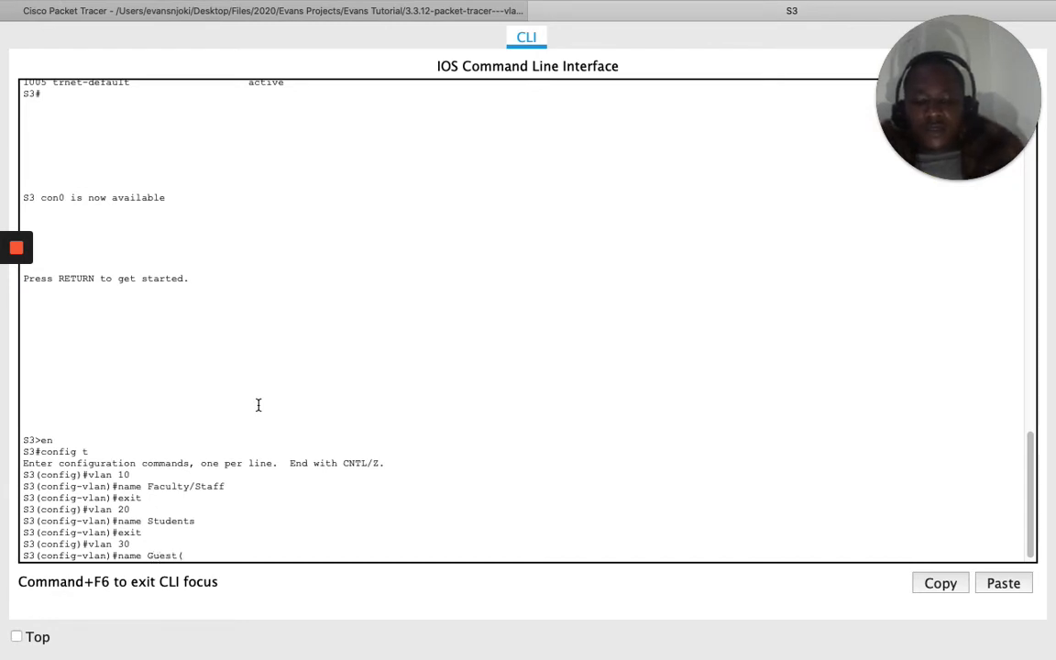
type("(Default")
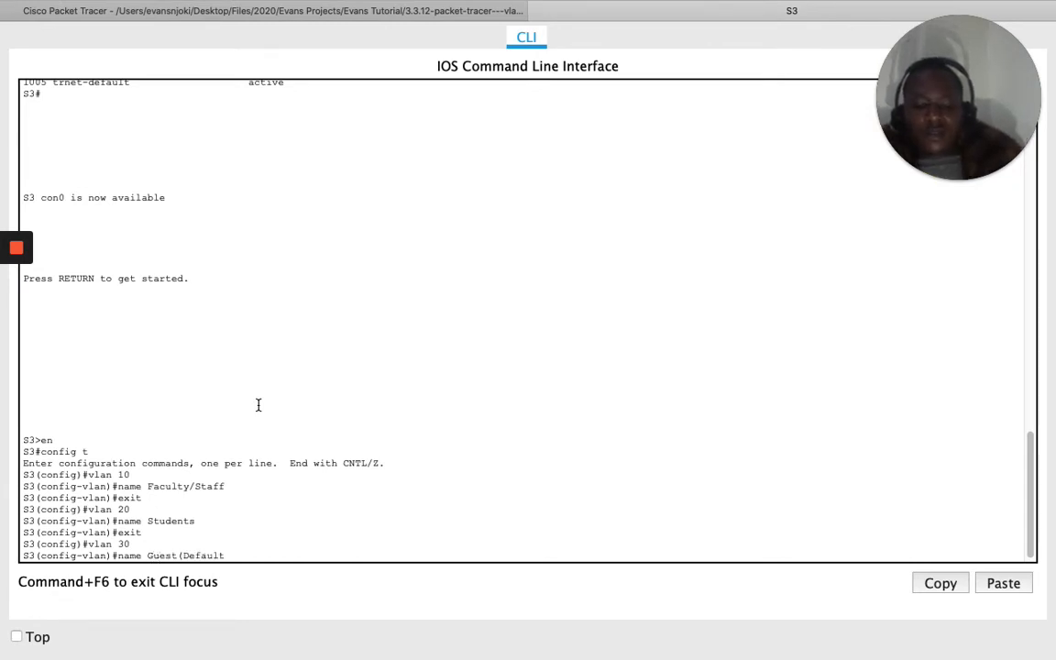
type(")")
key("Return")
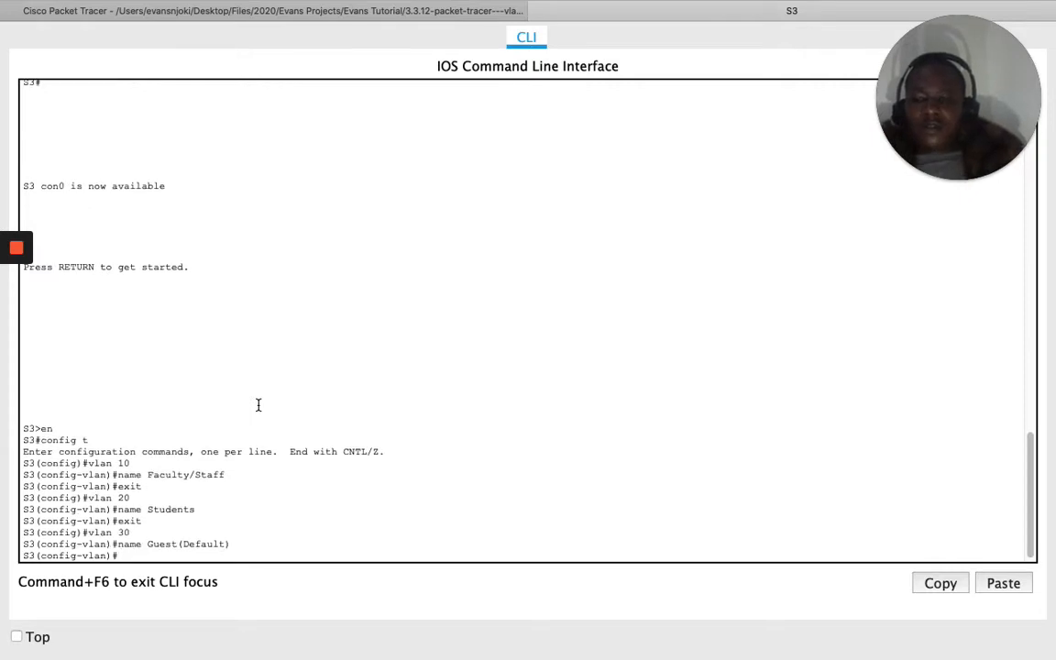
type("exit")
key("Return")
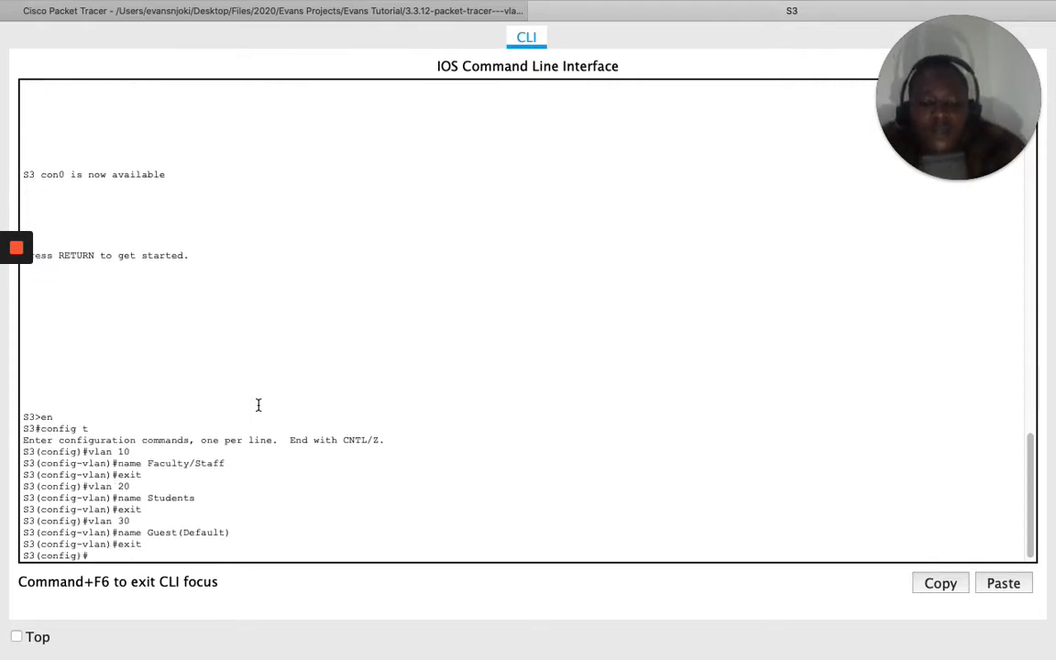
Create VLAN 99 on S3, name it Management&Native, and exit its VLAN configuration mode
type("vlan 30")
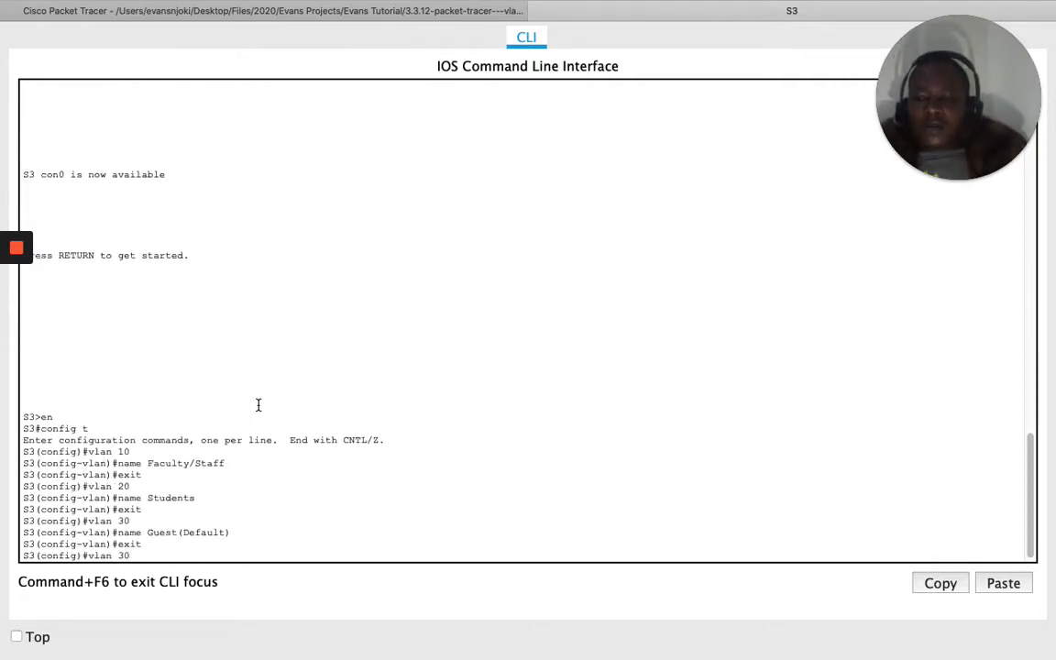
key("BackSpace")
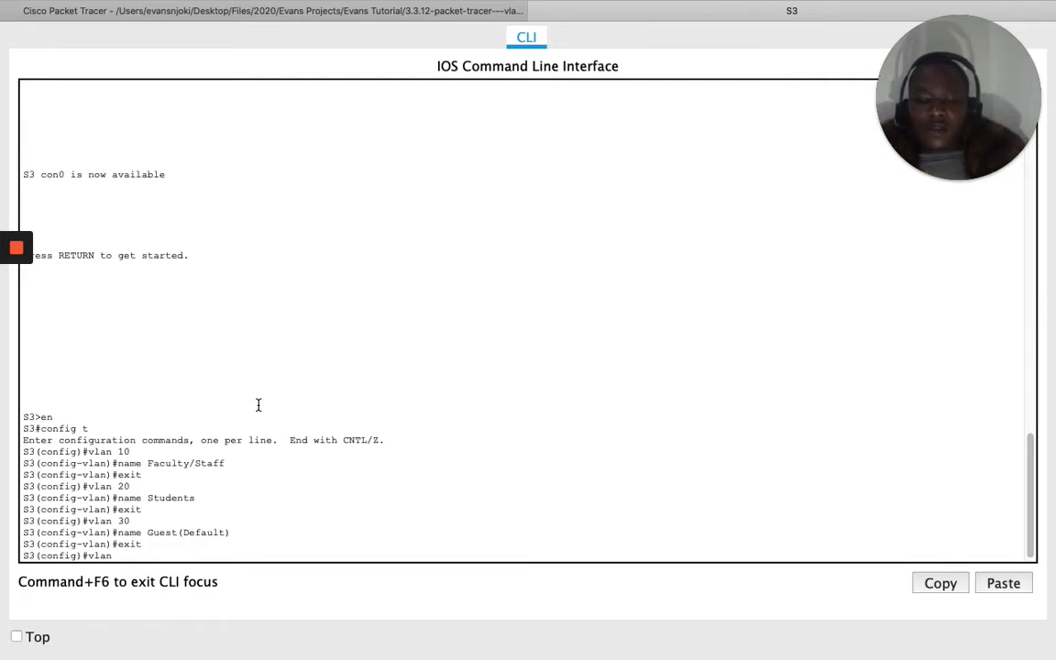
type("99")
key("Return")
type("nfig-vlan)#n")
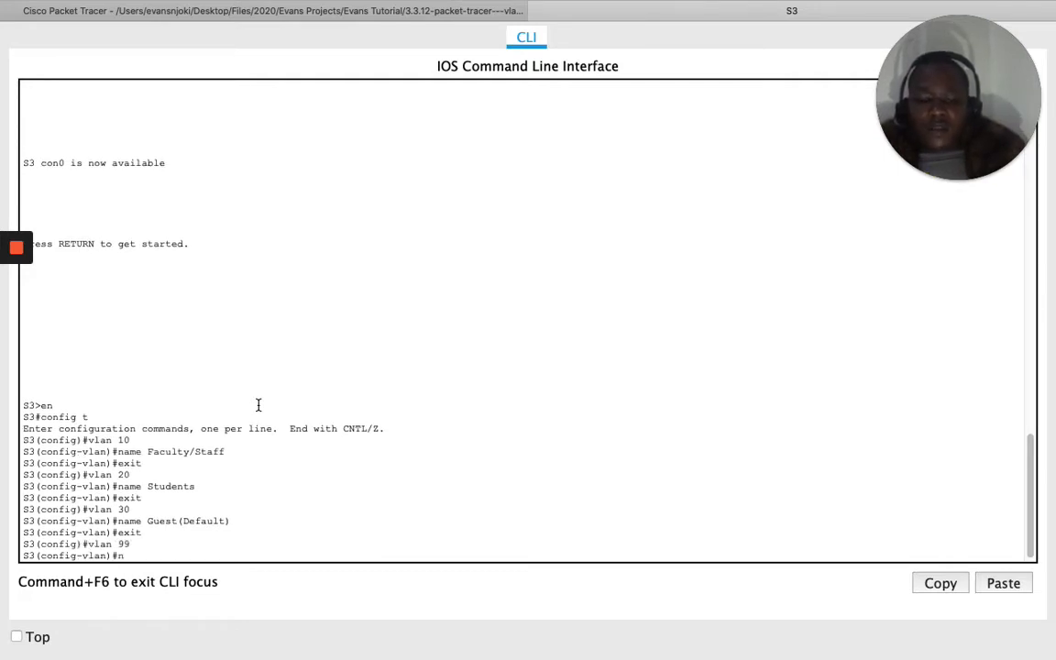
type("ame Manageme")
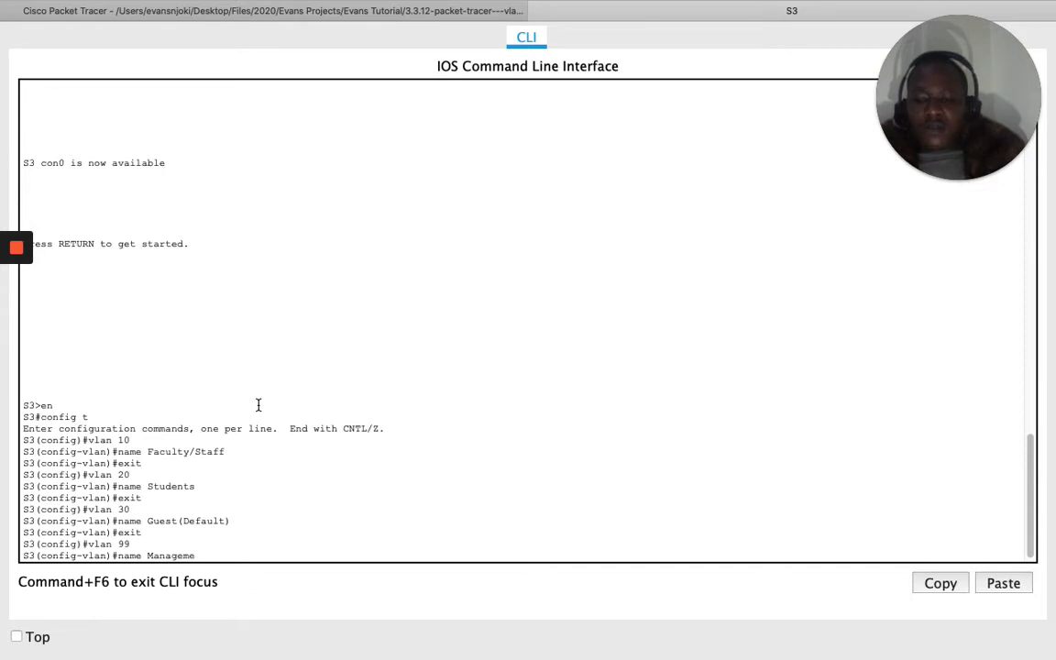
type("n")
type("t&")
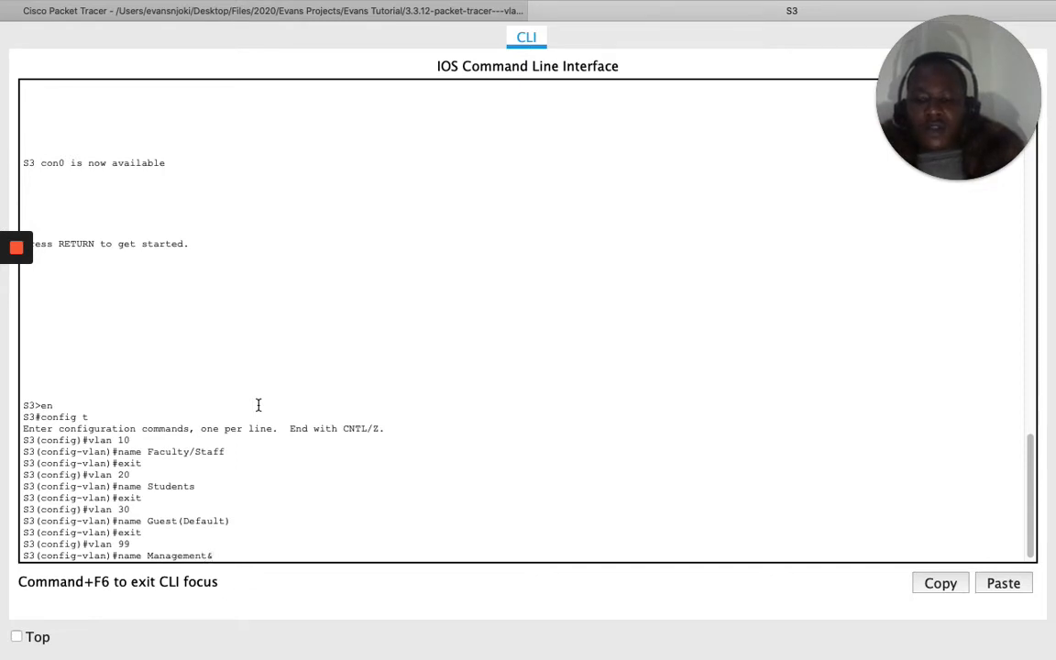
type("Native")
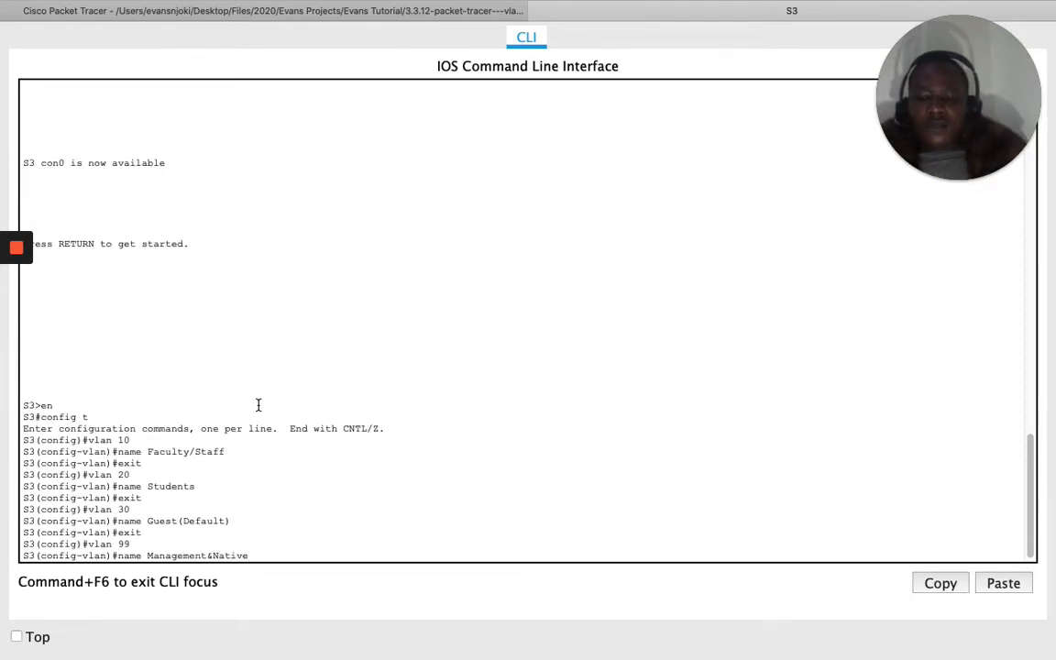
key("Return")
type("exit")
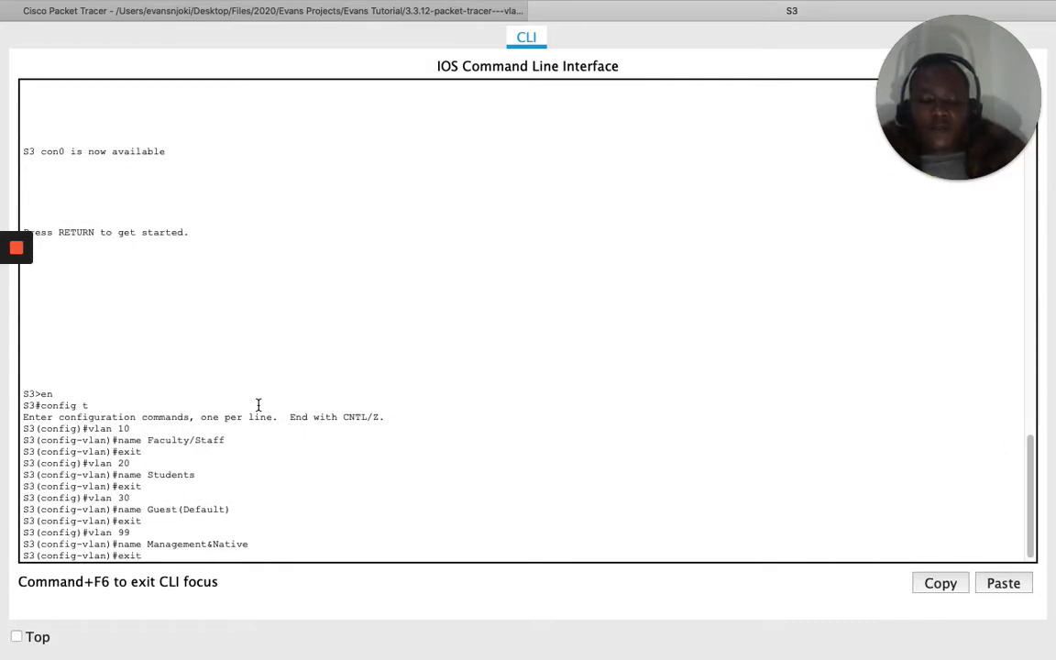
key("Return")
Create VLAN 150 on S3 and name it VOICE
type("nfig)#vla")
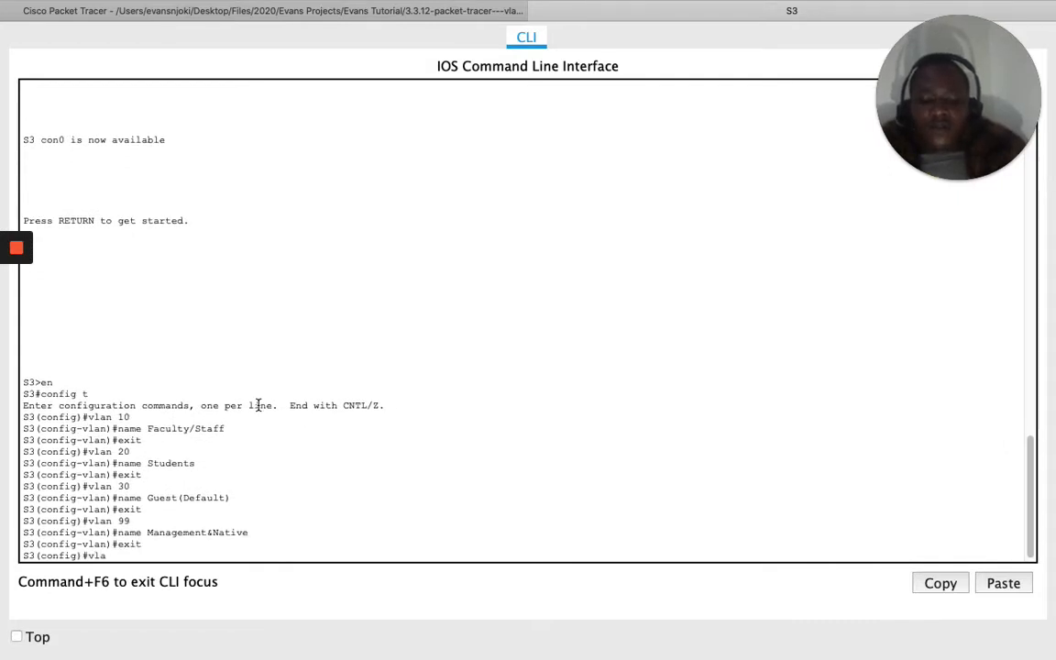
type("n 150")
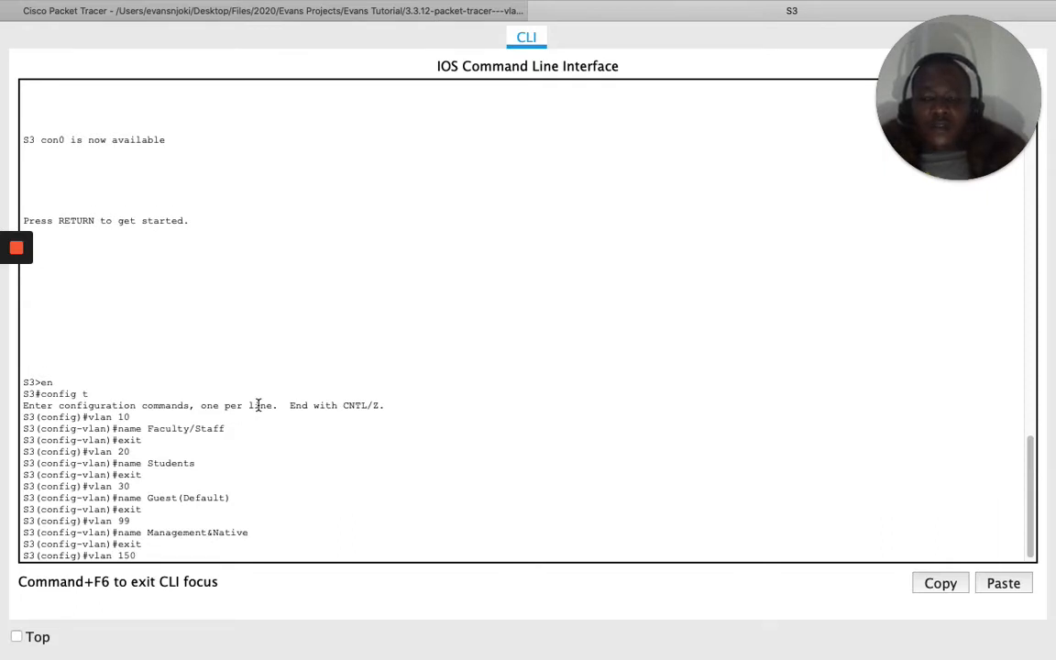
key("Return")
type("name")
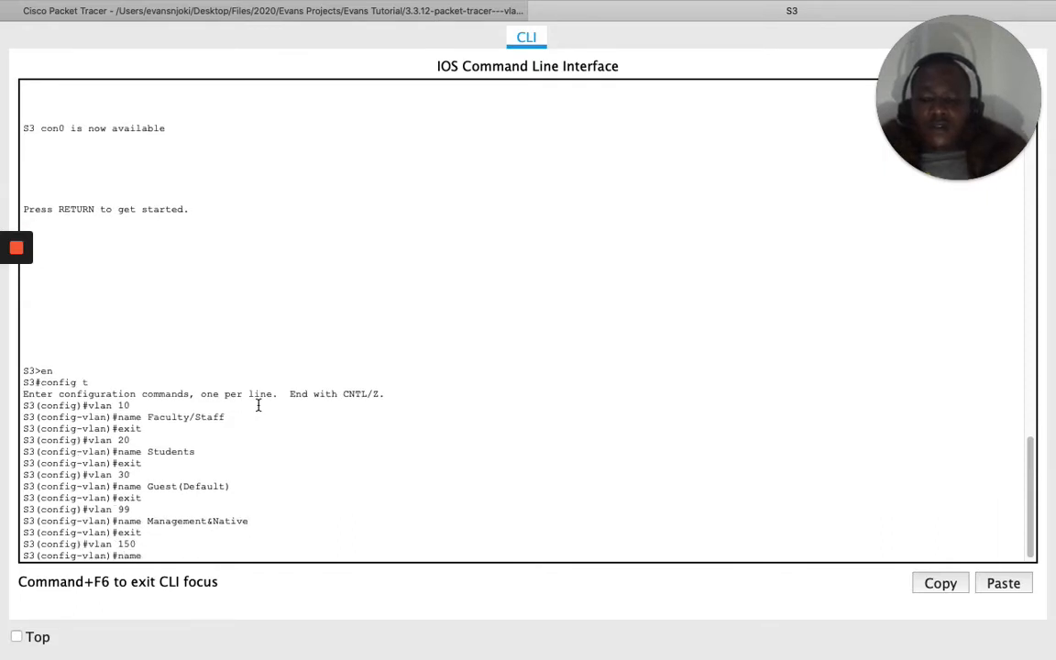
type(" VOICE")
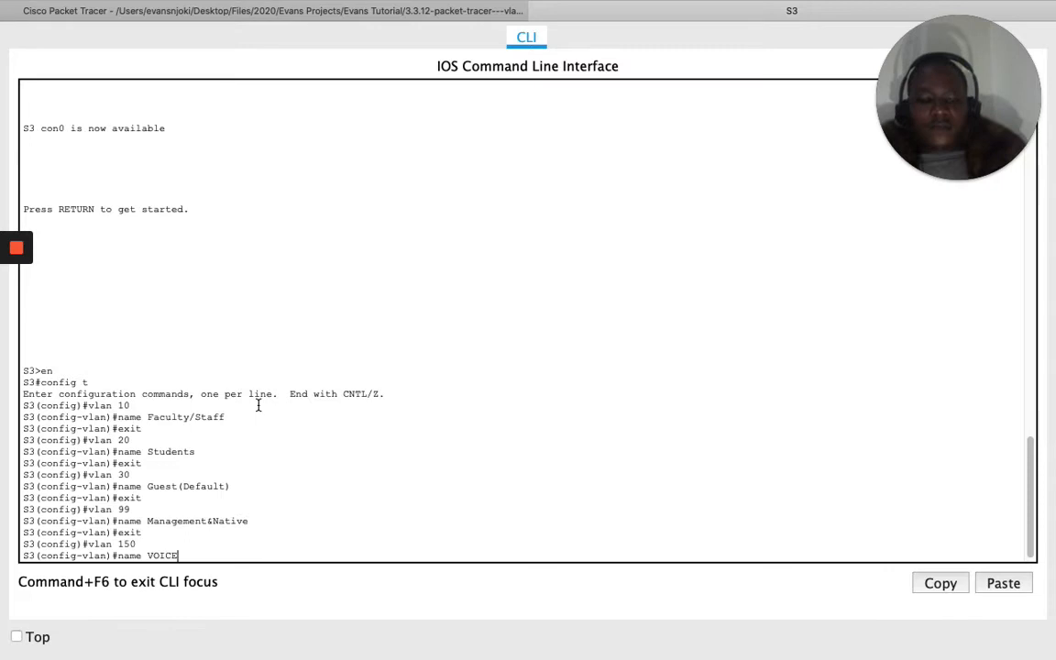
key("Return")
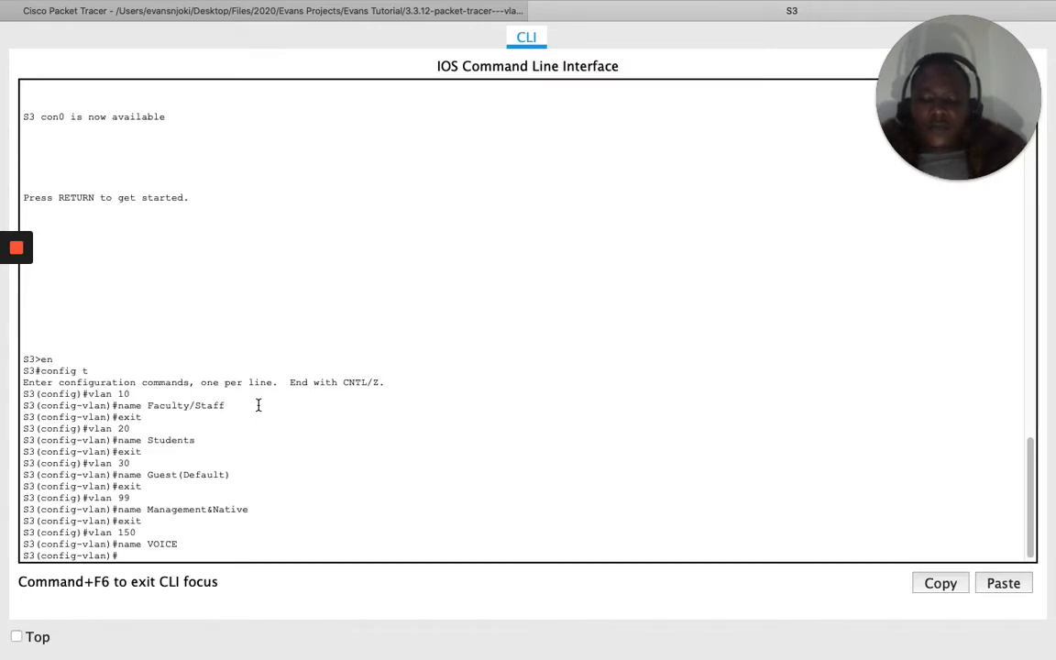
Return S3 to privileged EXEC mode and save the running configuration to startup-config, accepting the default destination filename
key("ctrl+z")
type("cop")
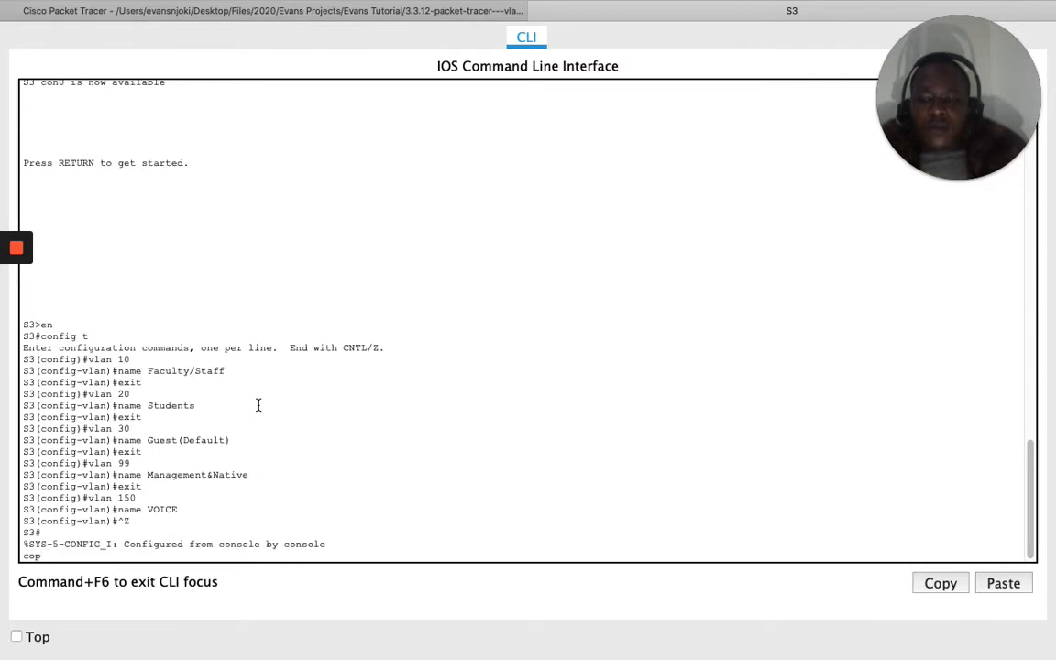
key("Tab")
type("r")
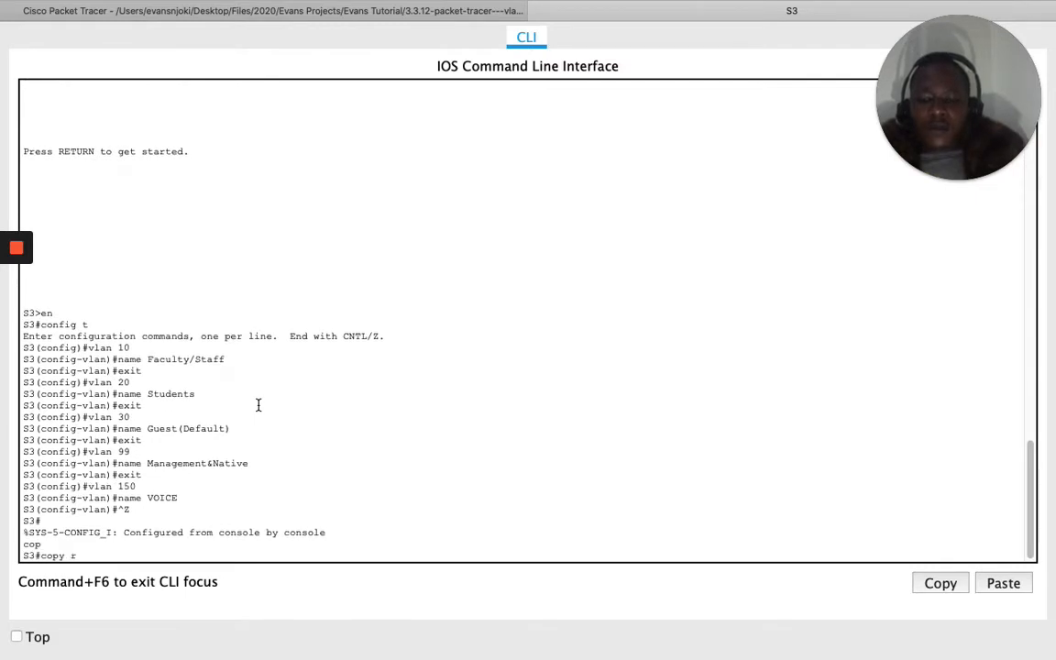
key("Tab")
type("st")
key("Tab")
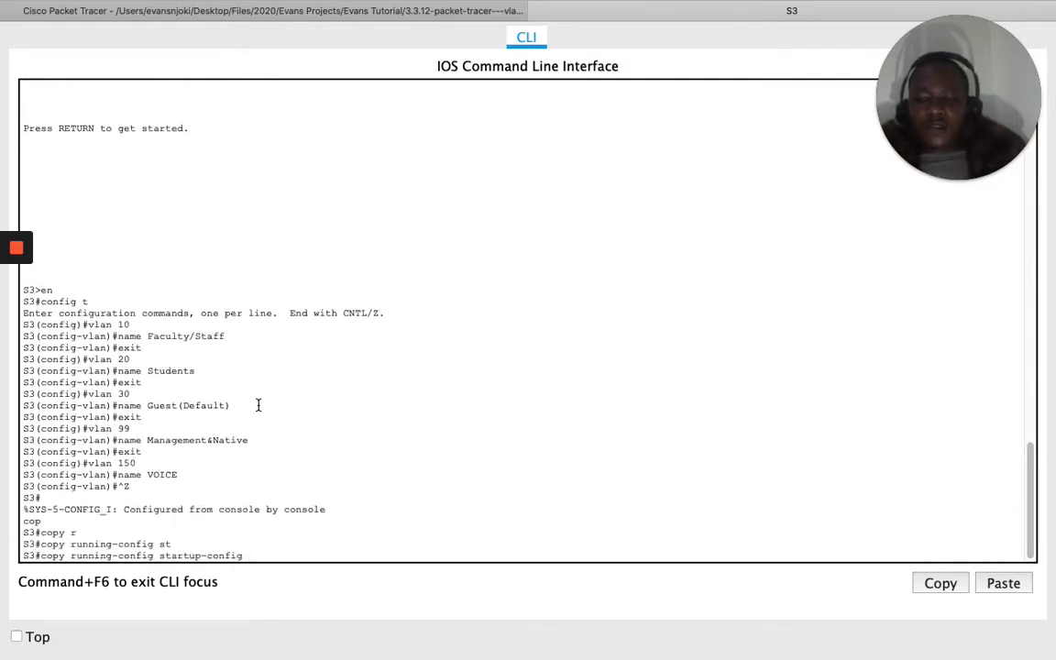
key("Return")
key("Return")
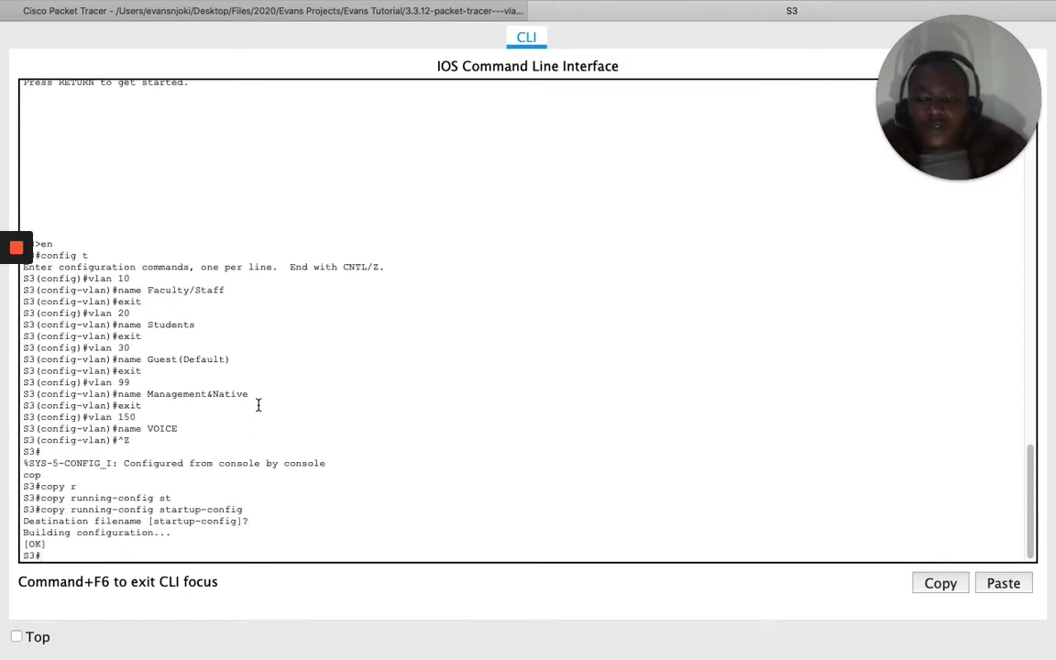
Review the activity instructions from Step 2 through the VLAN verification in Step 4 and the start of Part 3
left_click(539, 11)
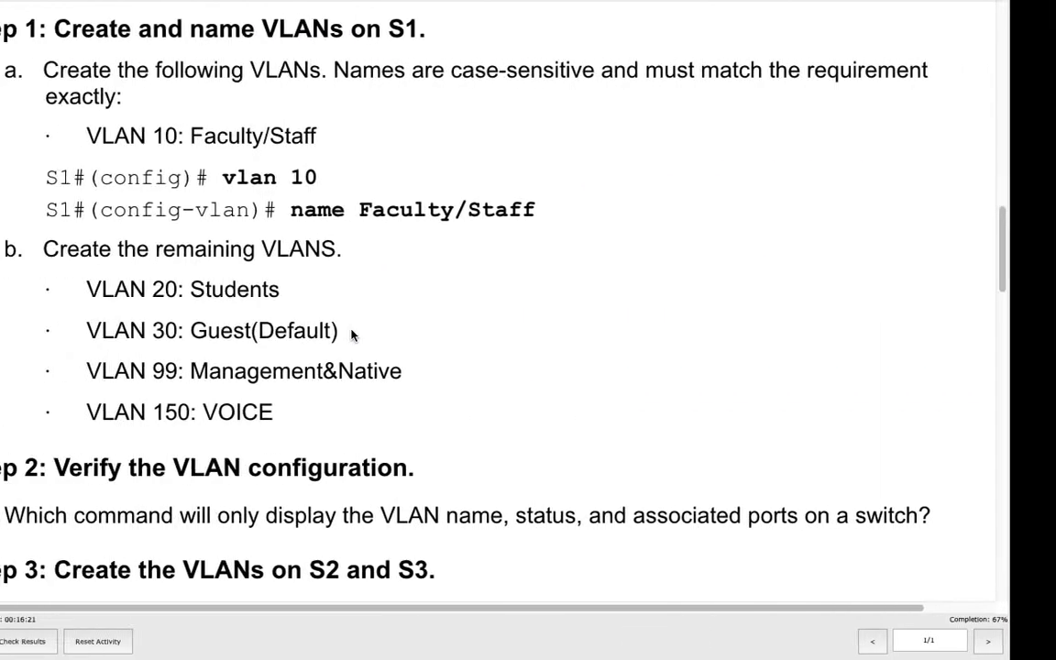
scroll(268, 431, "down", 1)
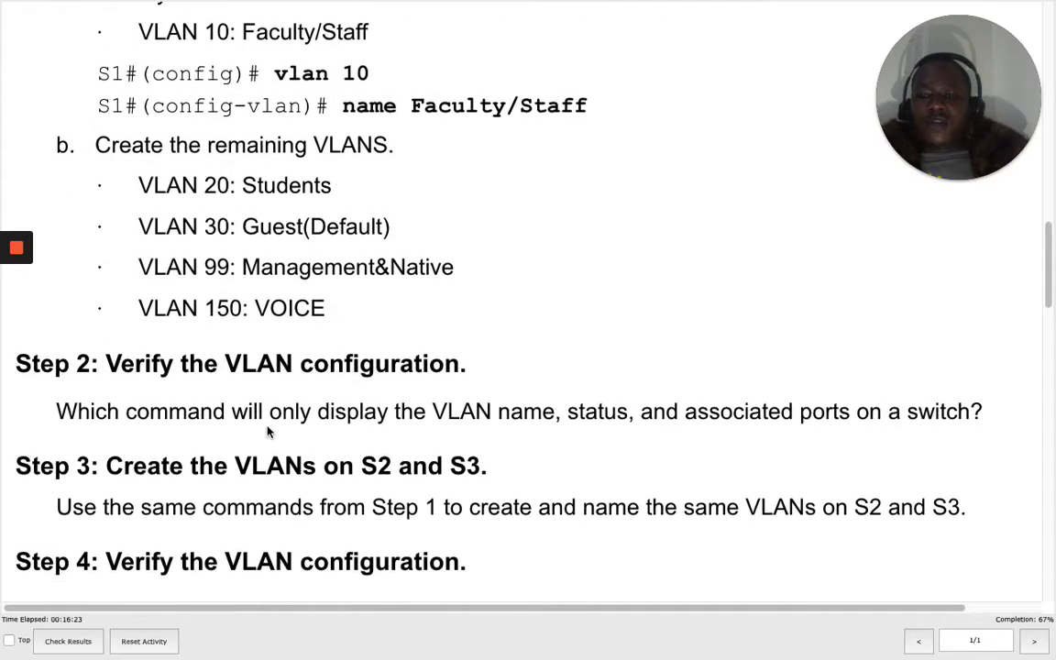
scroll(314, 385, "down", 1)
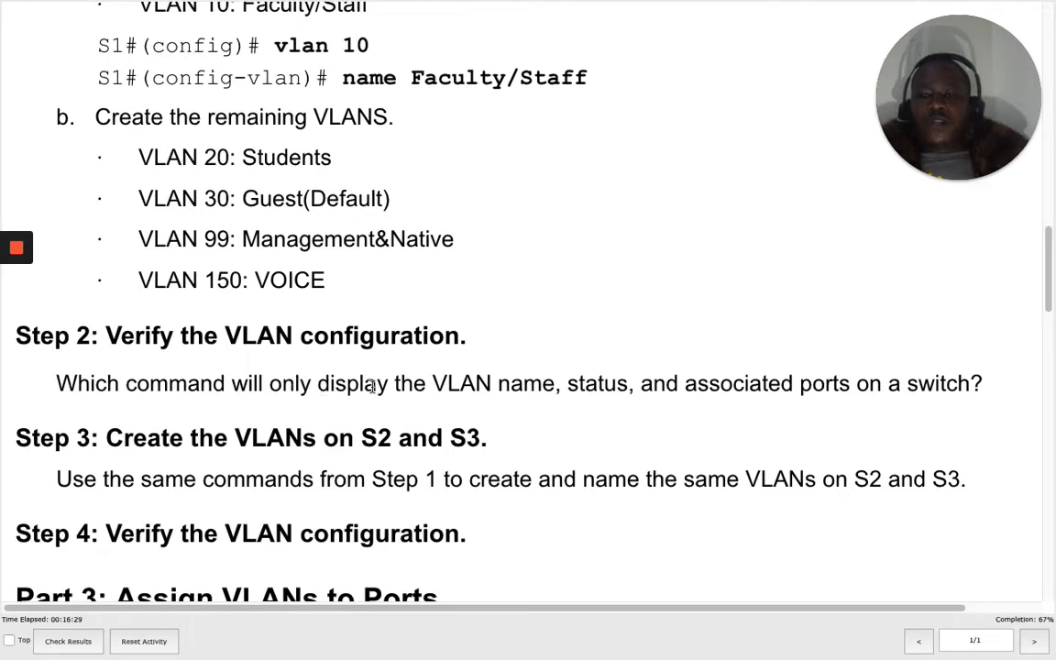
scroll(371, 386, "down", 6)
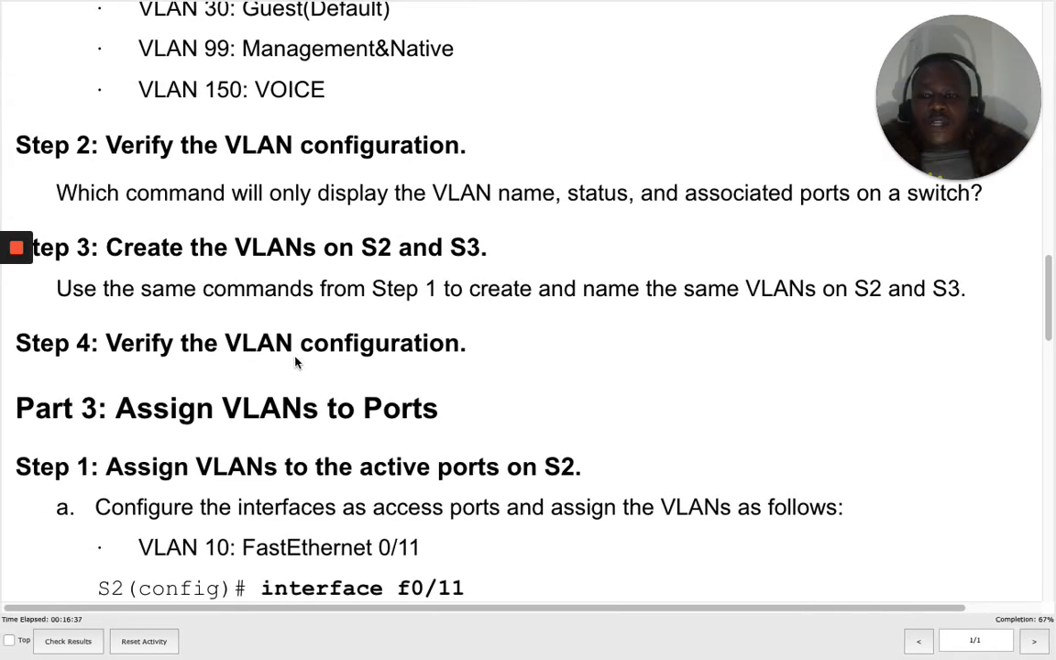
scroll(293, 370, "up", 3)
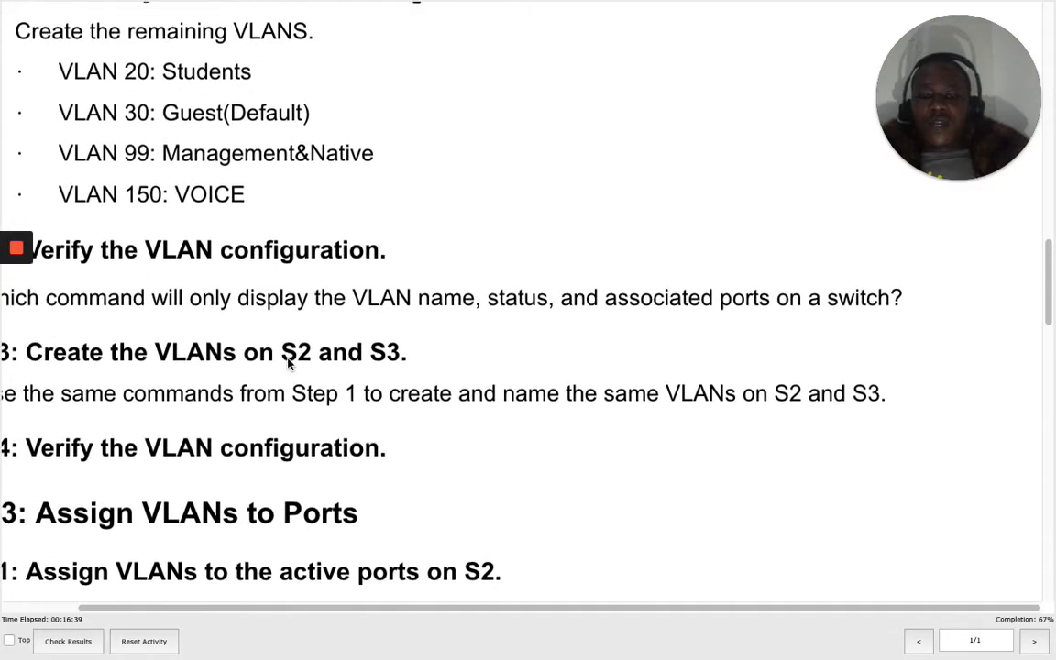
scroll(455, 327, "down", 1)
key("ctrl+Right")
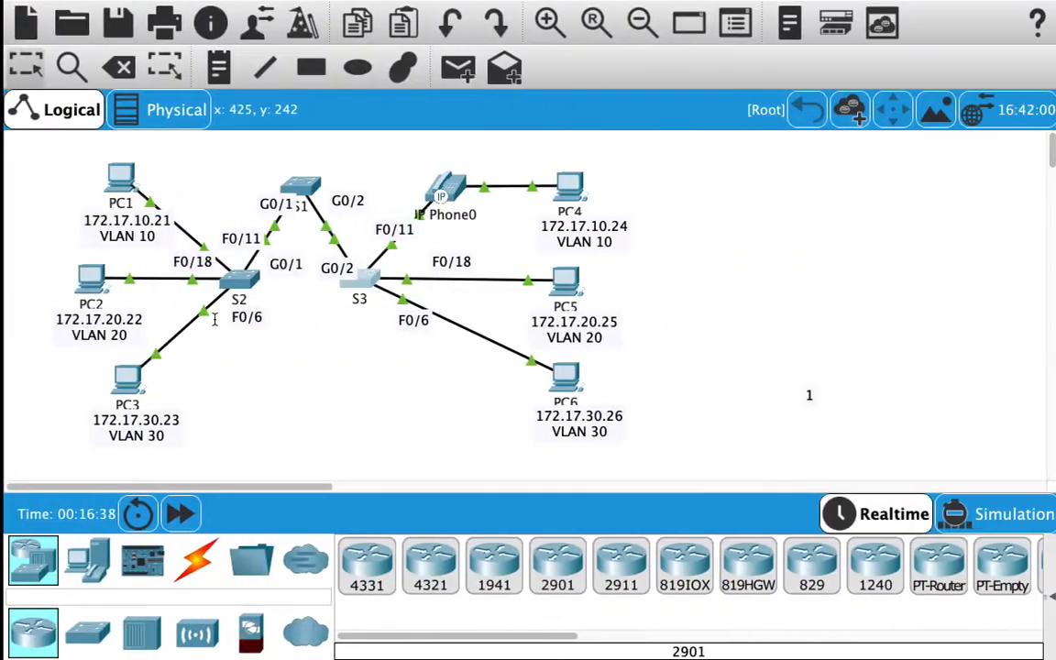
Verify the VLANs on S2 by running show vlan brief in its CLI, and close the S2 window
left_click(236, 277)
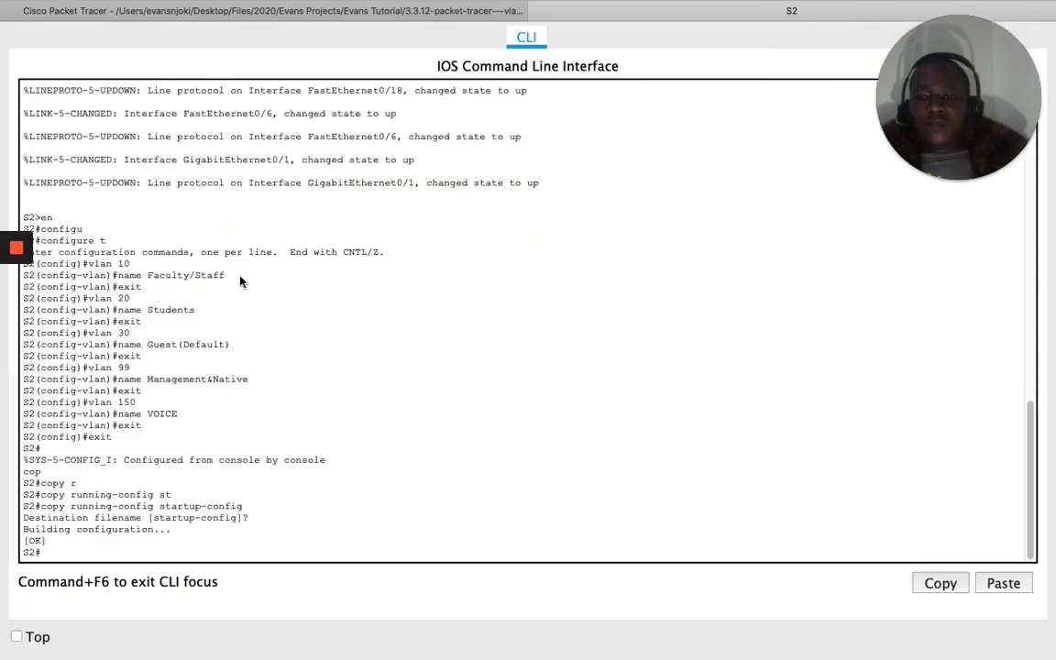
key("Return")
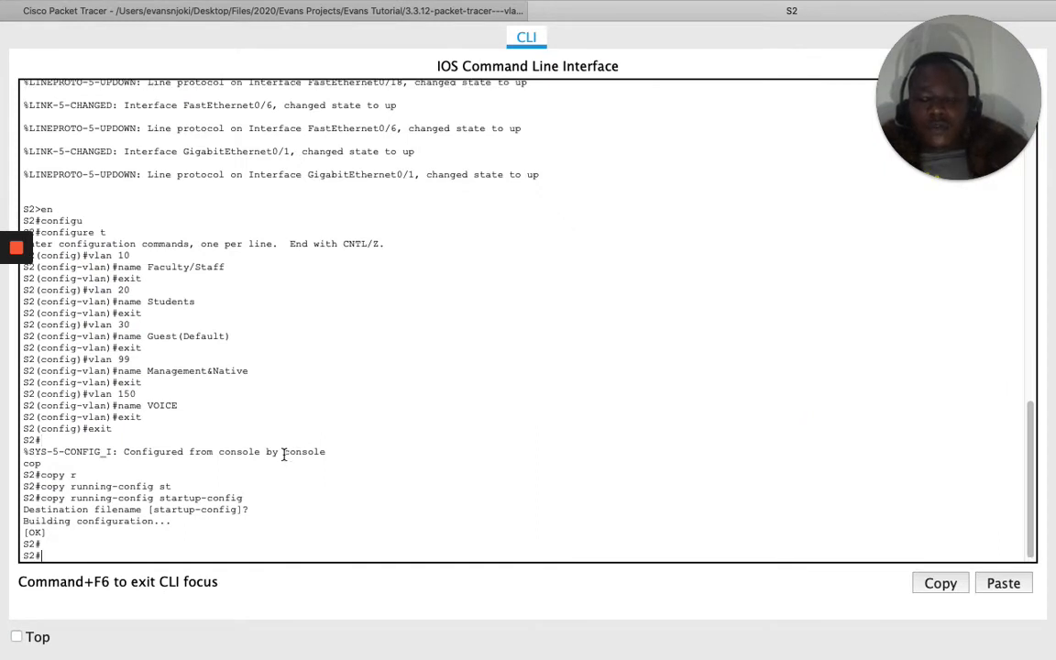
key("Up")
key("Up")
key("Up")
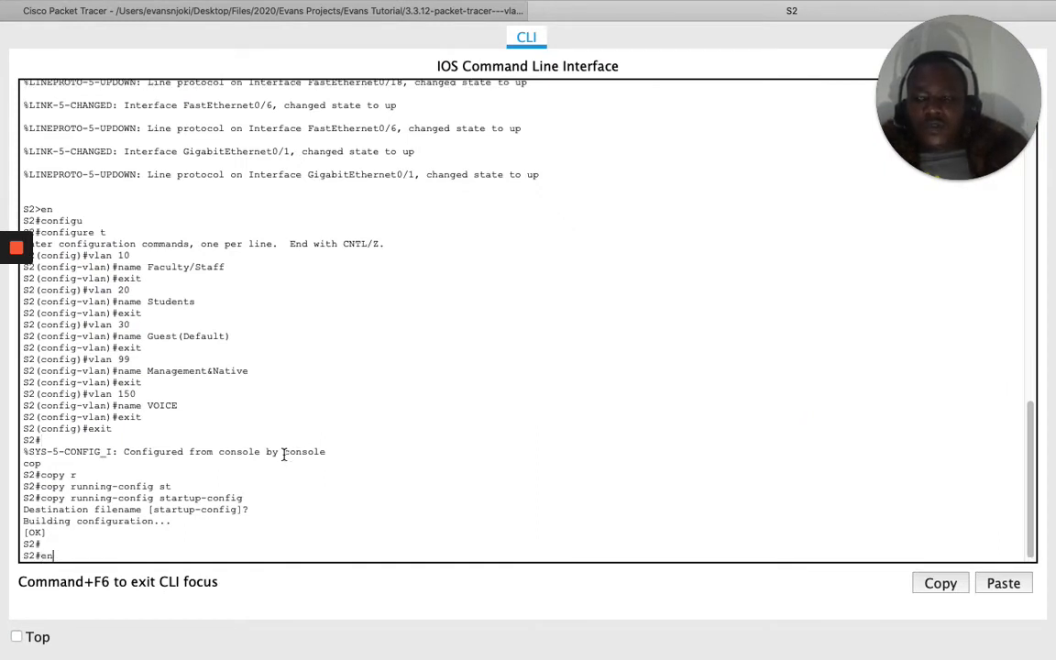
key("Down")
key("Down")
key("Down")
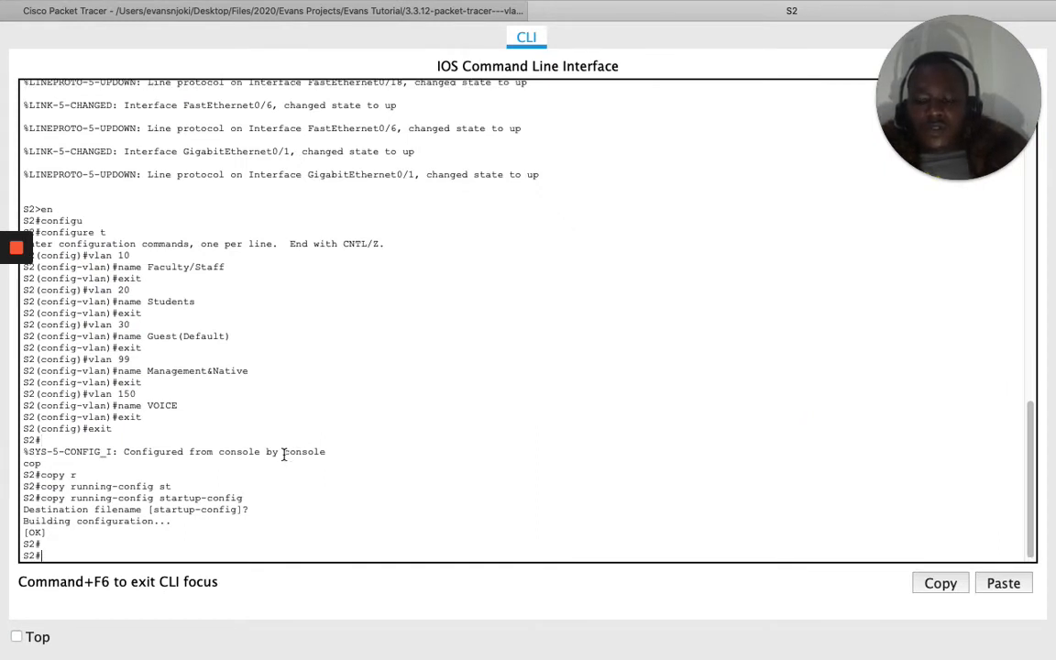
type("show vl")
key("Tab")
type("b")
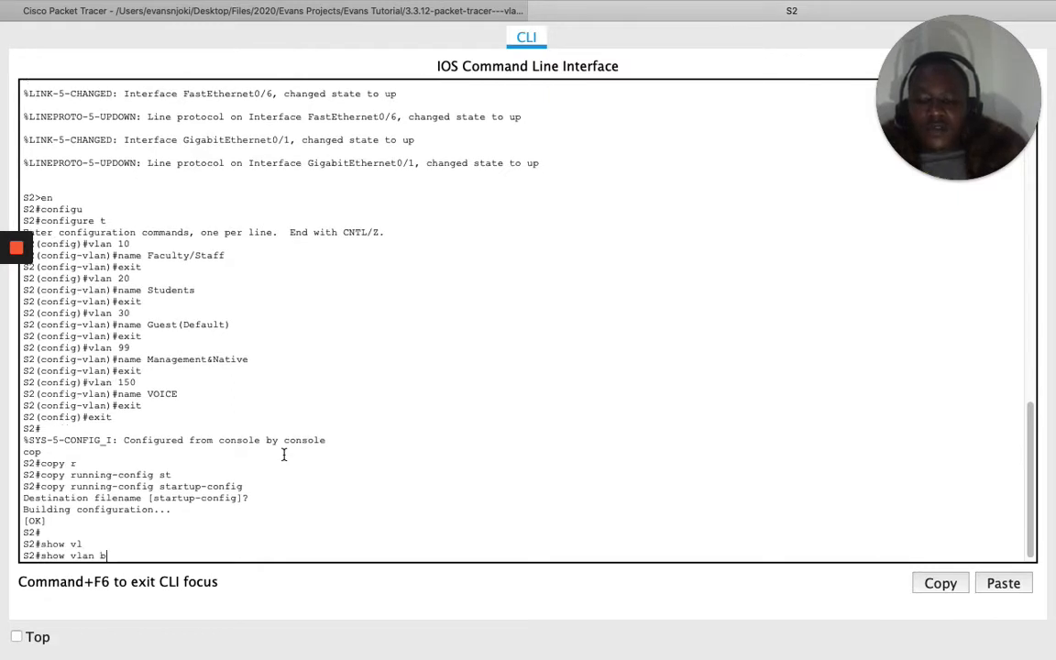
key("Tab")
key("Return")
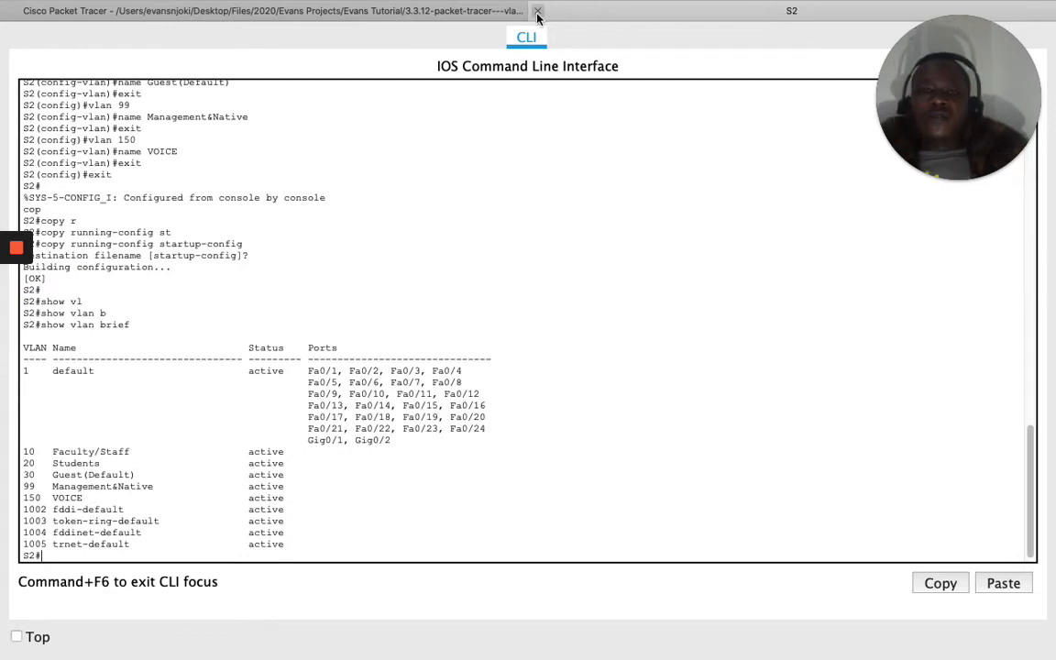
left_click(487, 13)
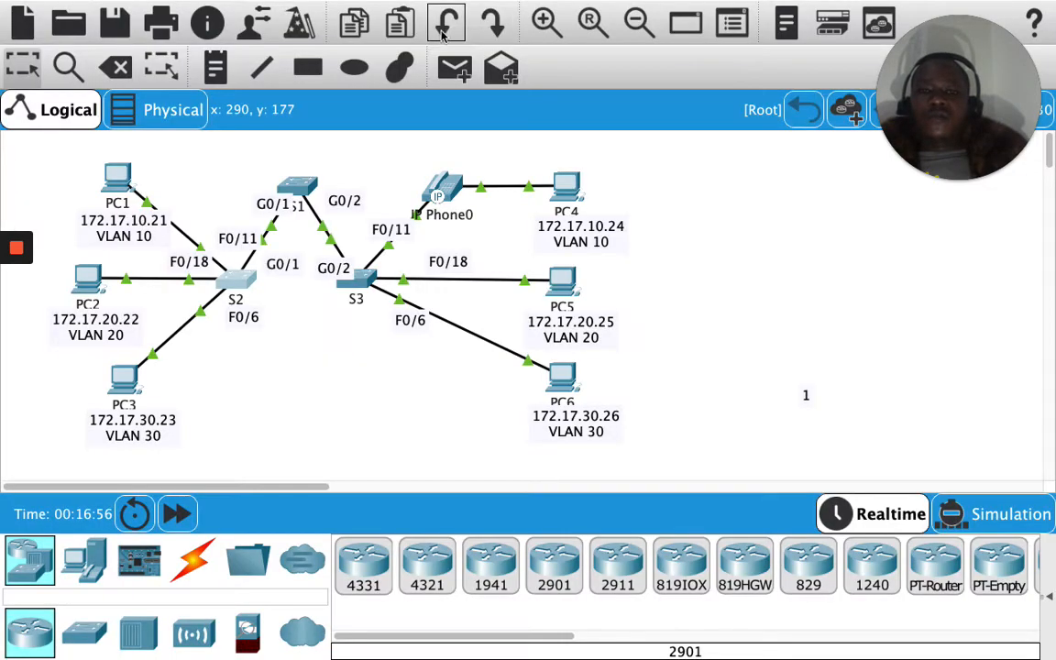
Verify the VLANs on S3 by running show vlan brief in its CLI, and close the S3 window
left_click(366, 277)
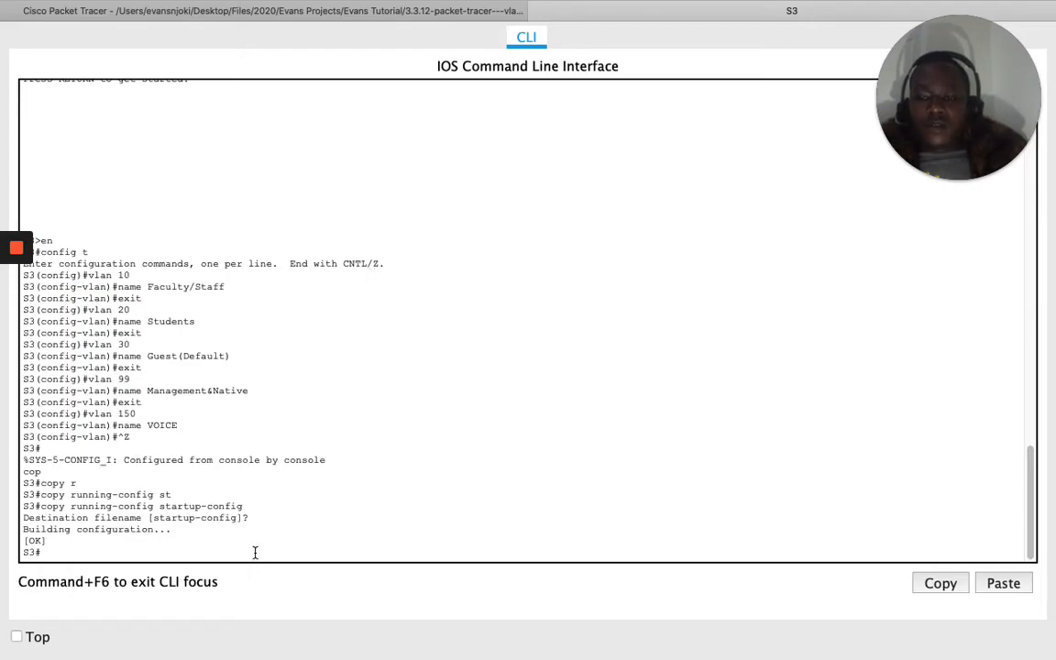
type("show v")
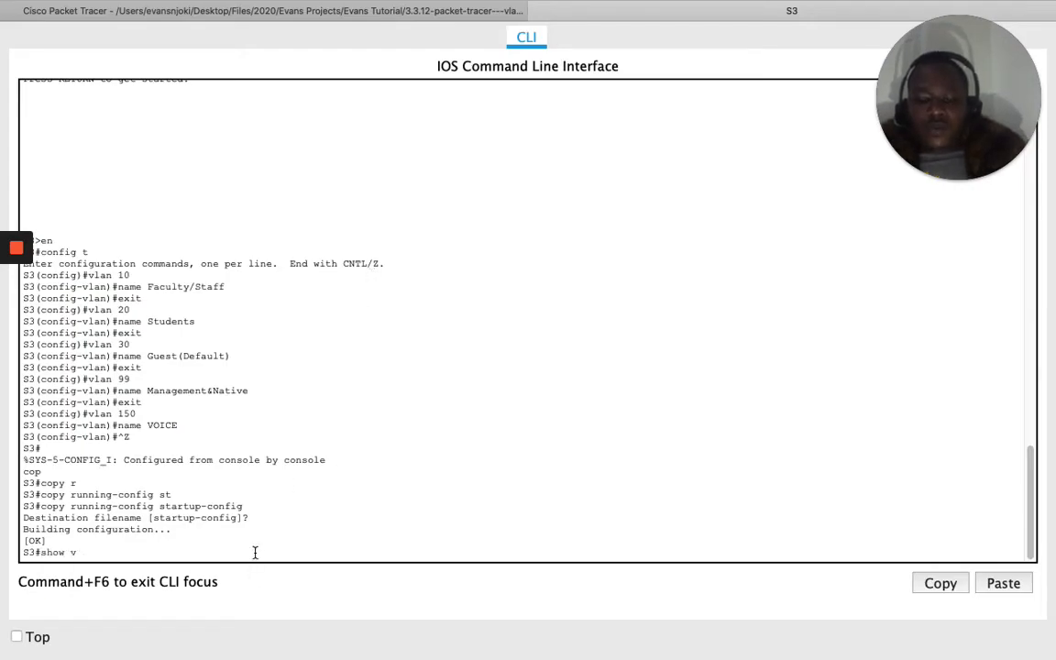
type(";")
key("Tab")
key("BackSpace")
key("Tab")
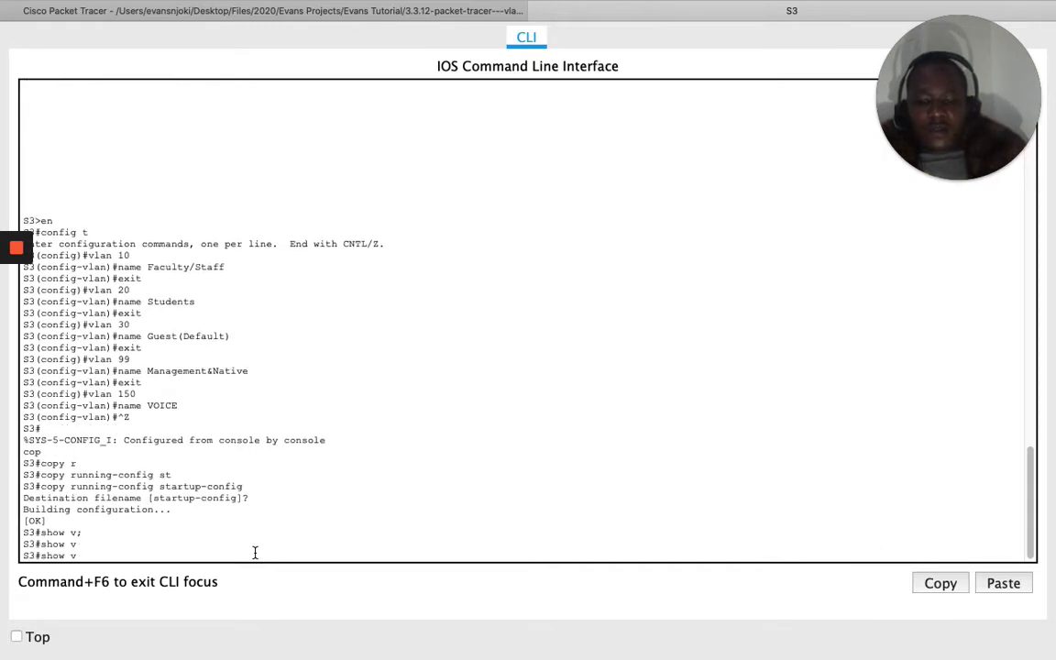
type("l")
key("Tab")
type("br")
key("Tab")
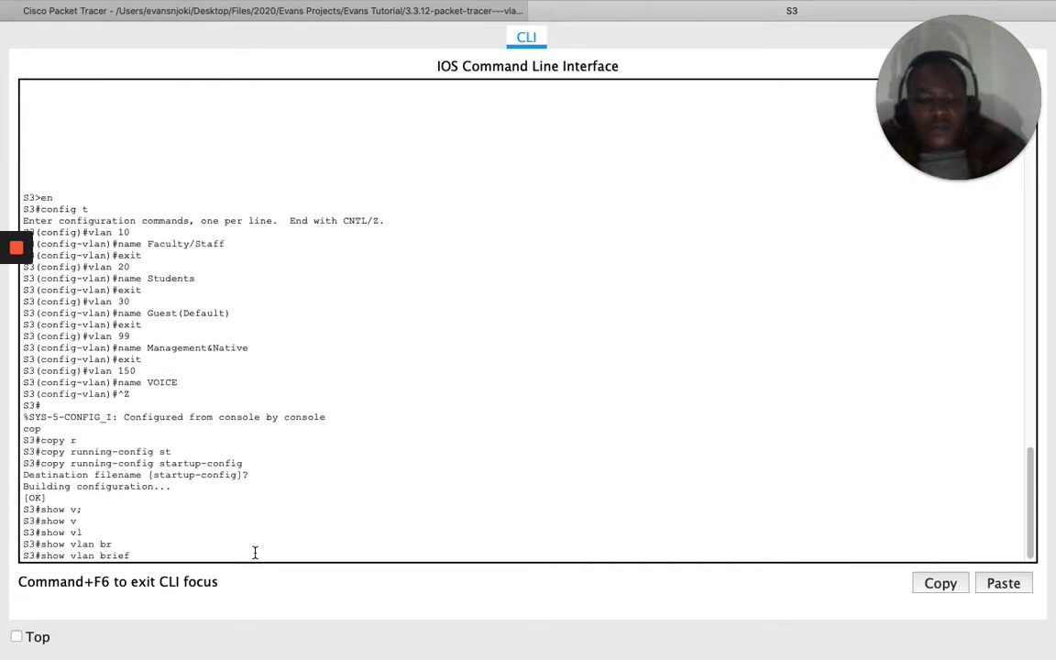
key("Return")
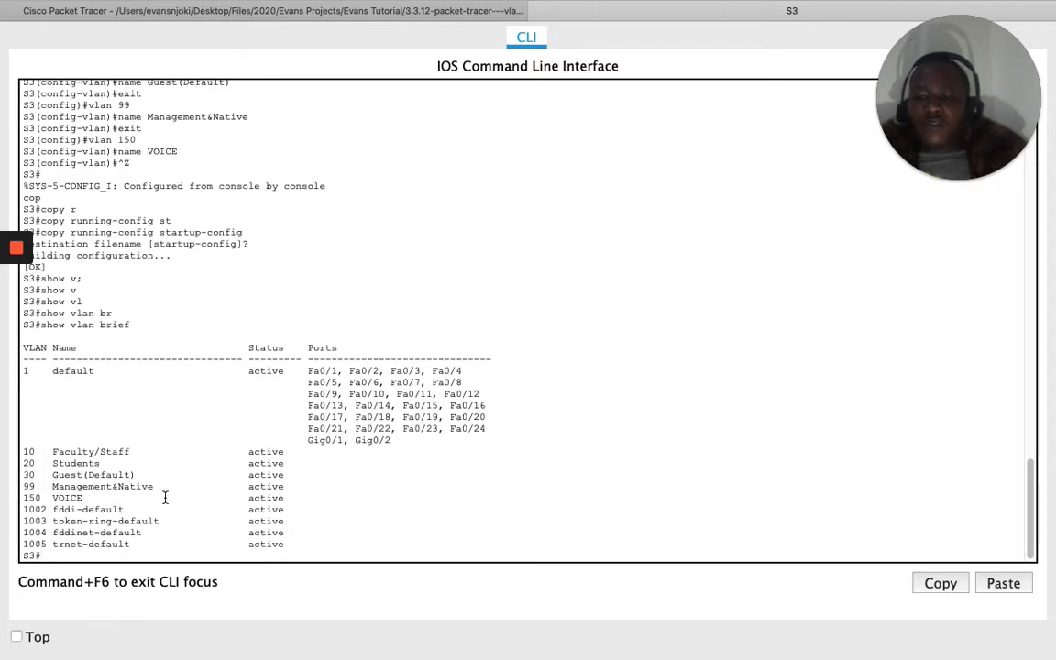
left_click(539, 12)
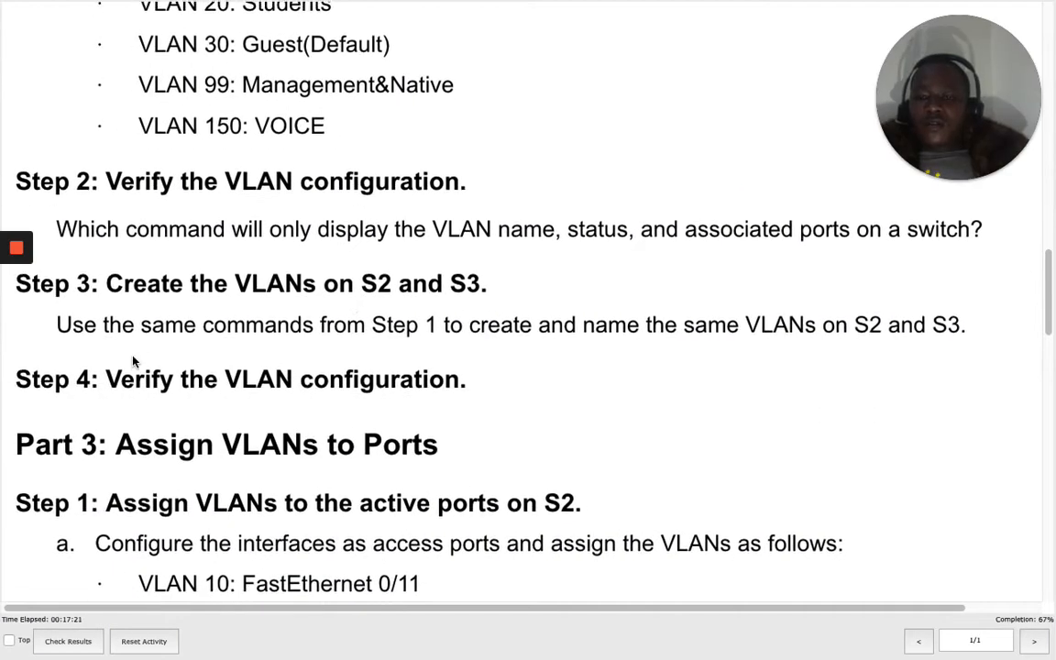
Review the Part 3 instructions for assigning VLANs to the active ports on S2
scroll(133, 360, "down", 1)
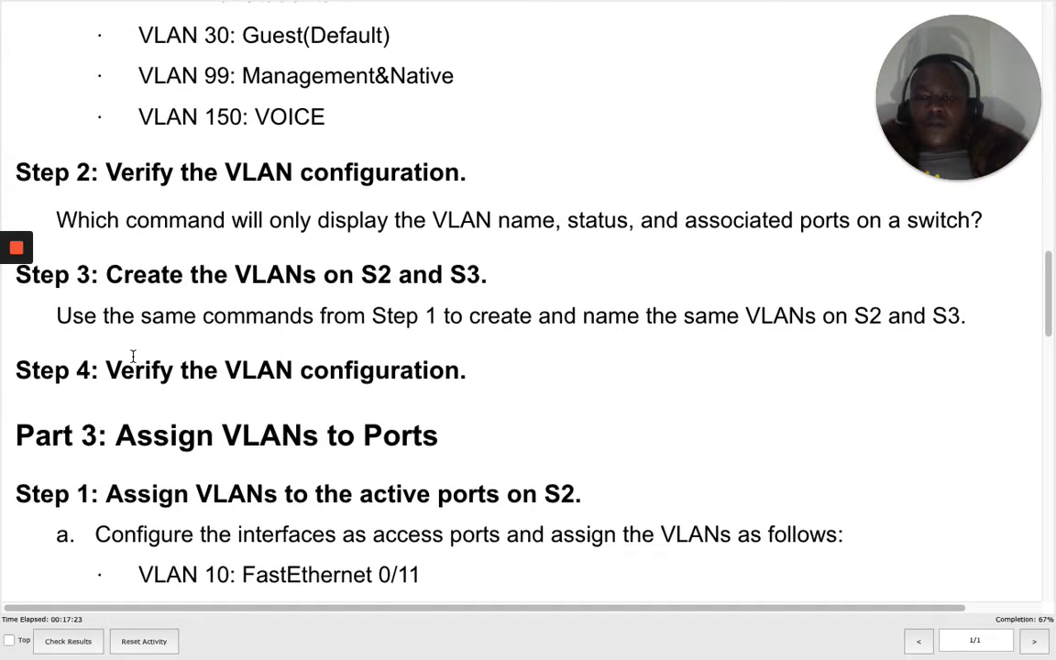
scroll(133, 356, "down", 3)
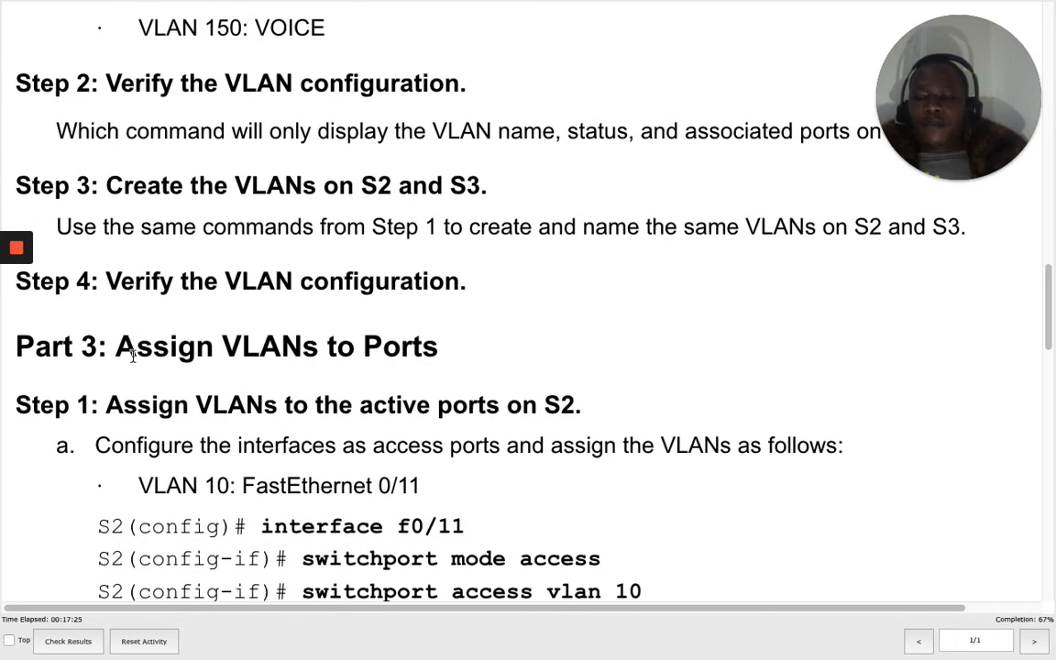
scroll(175, 357, "down", 1)
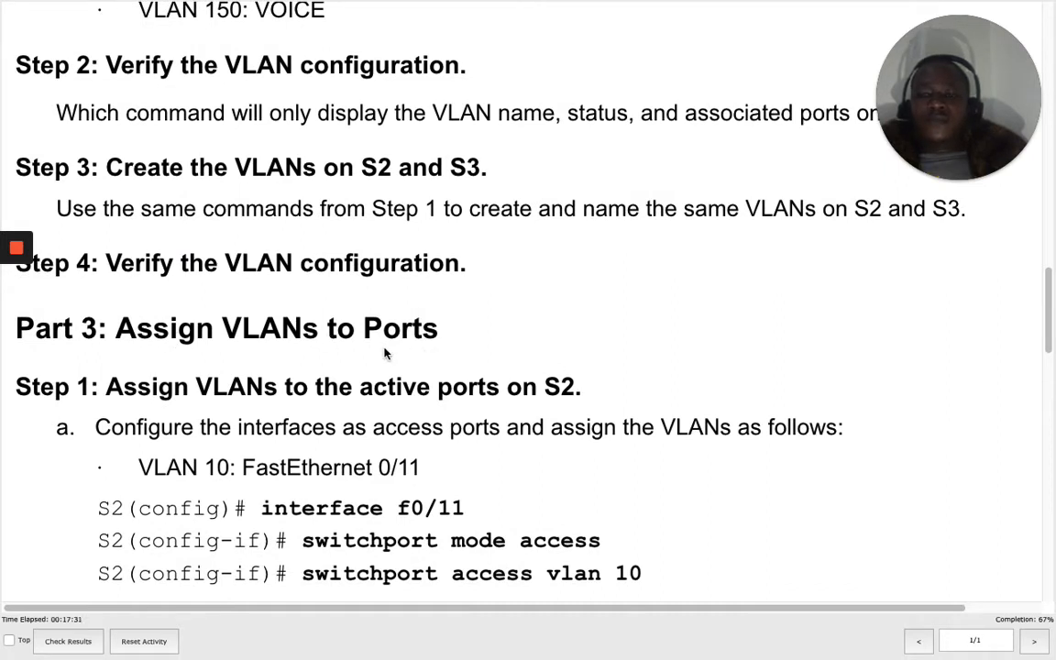
scroll(324, 363, "down", 3)
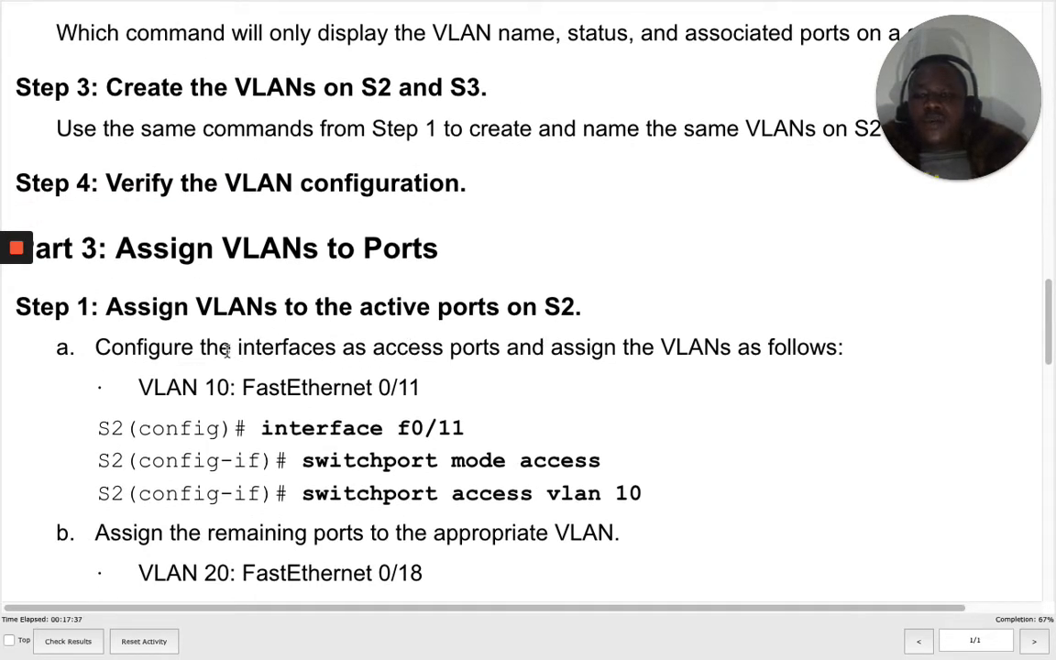
scroll(227, 350, "down", 1)
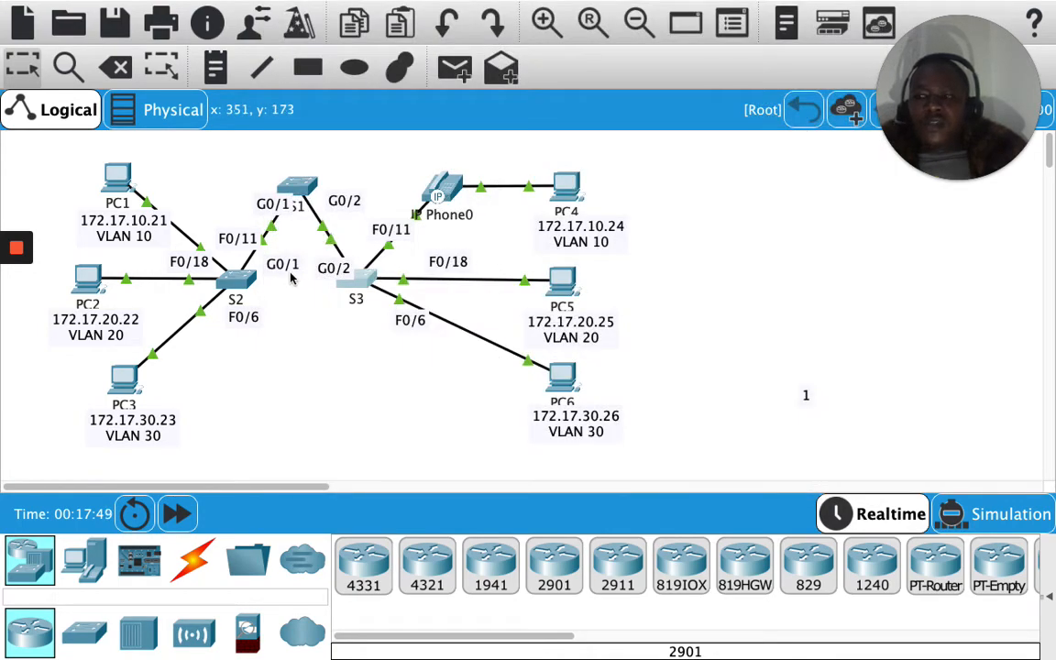
mouse_move(7, 240)
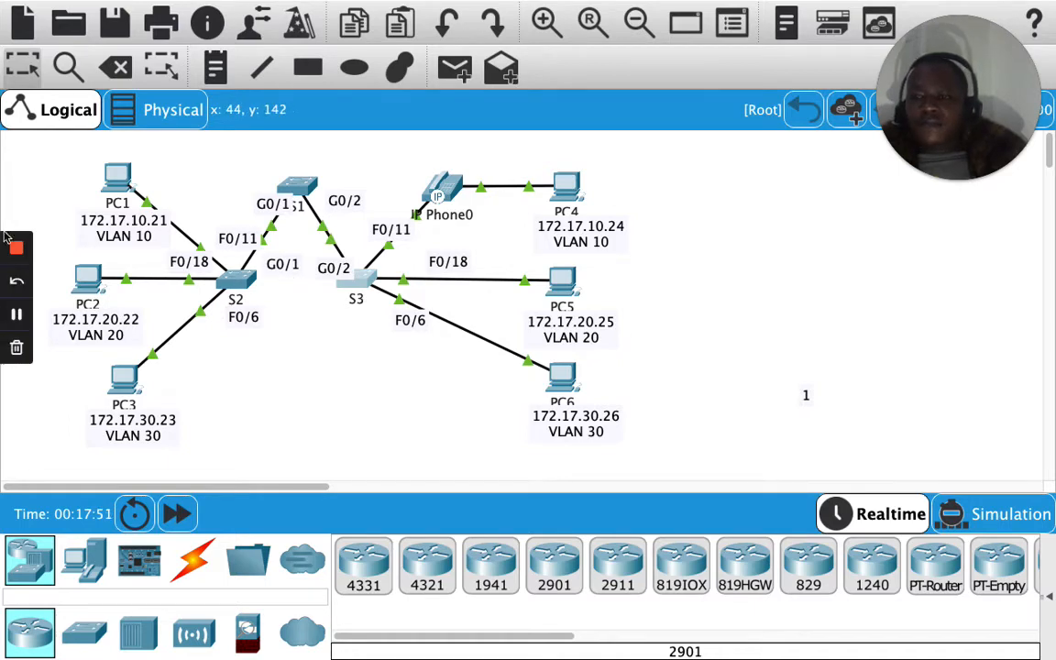
left_click(16, 312)
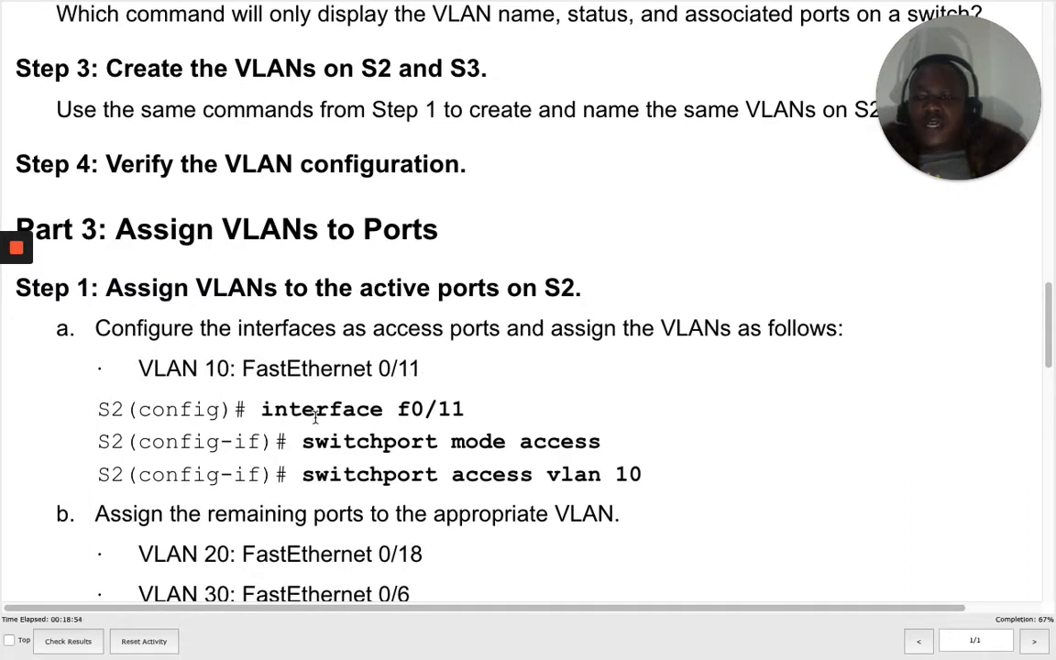
scroll(279, 413, "down", 2)
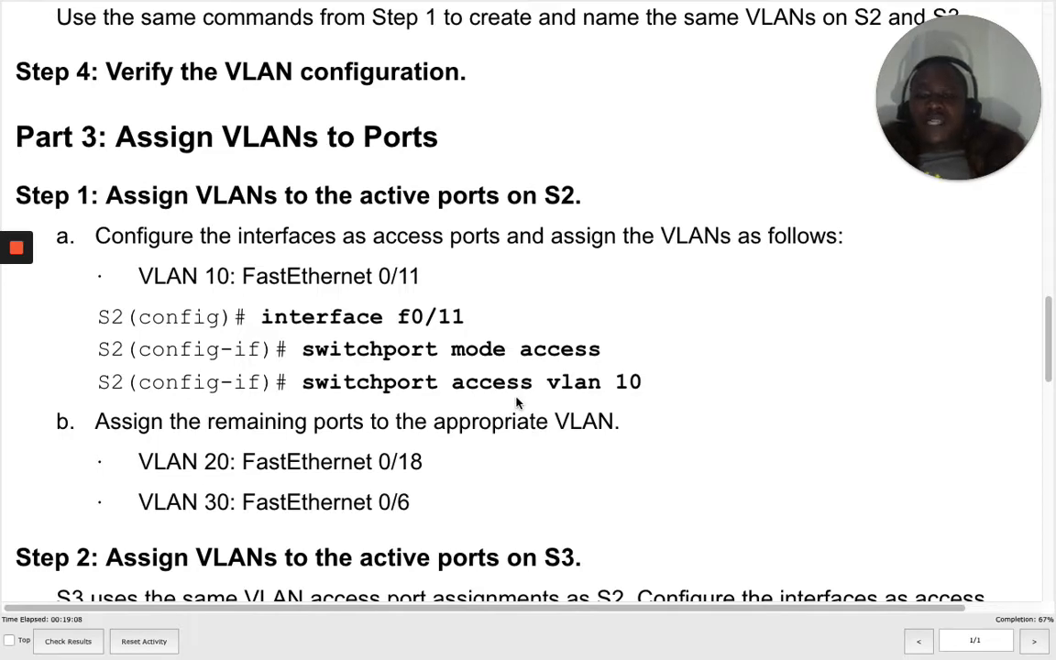
Open the CLI of S2 and enter global configuration mode with configure t
key("ctrl+Right")
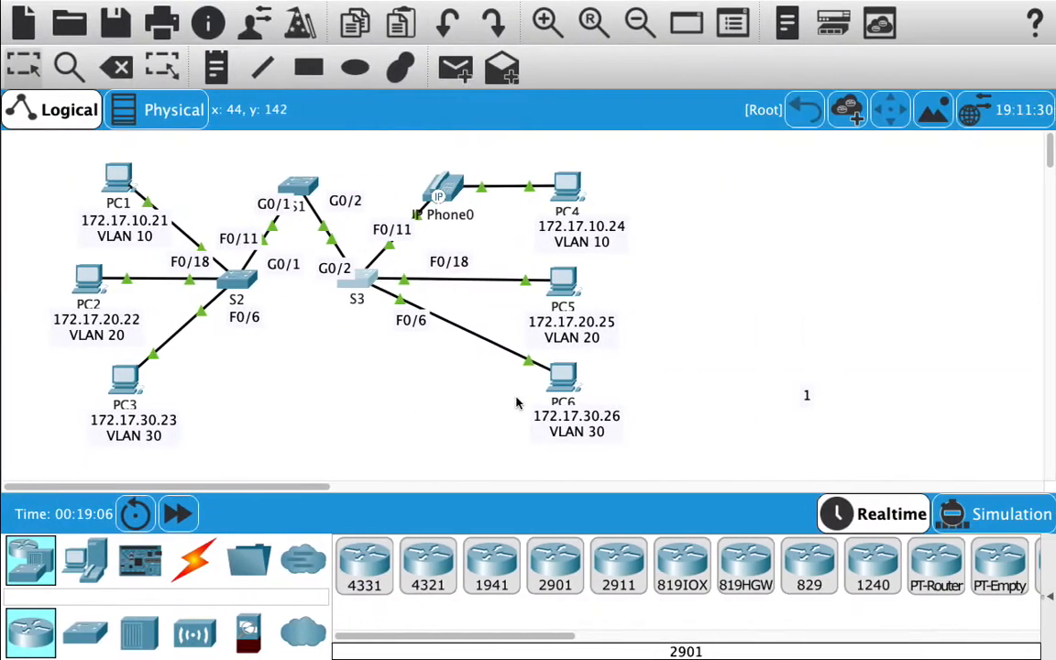
left_click(243, 287)
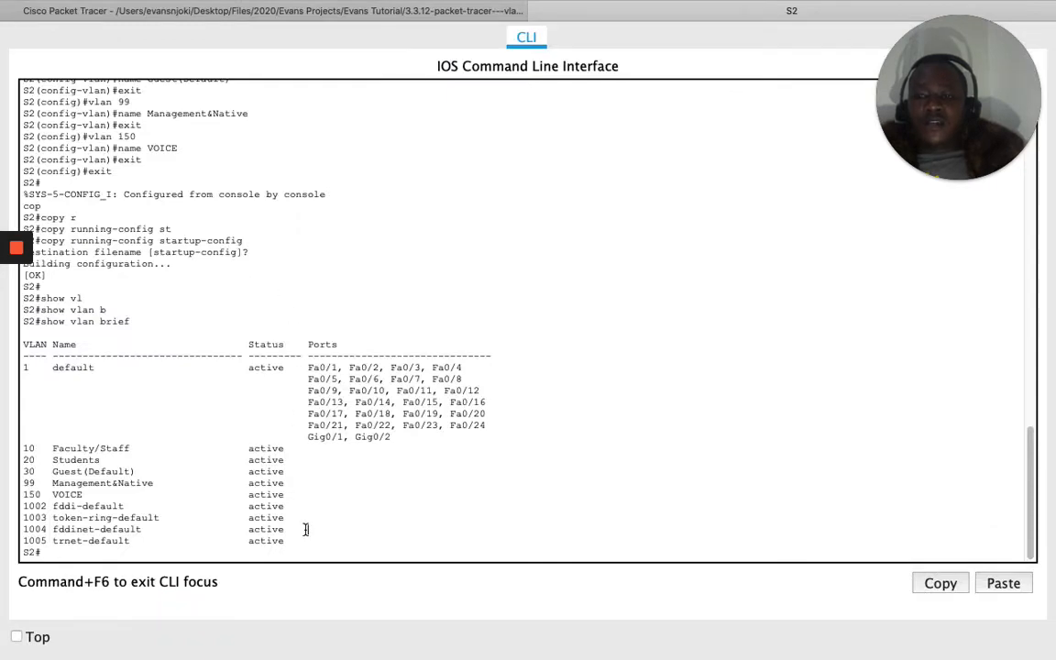
key("ctrl+Left")
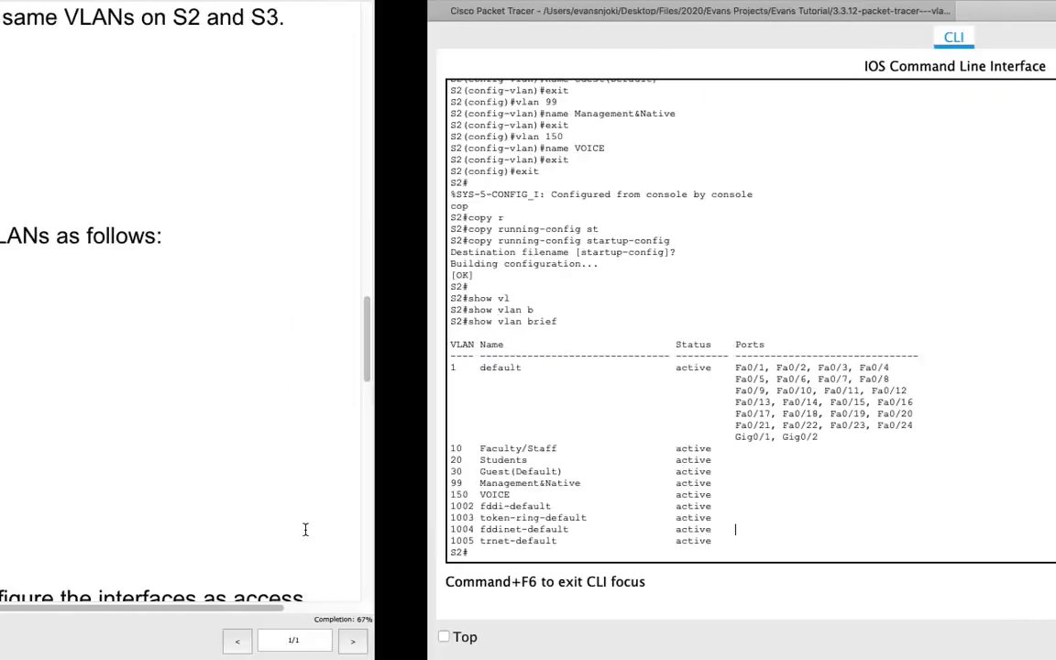
key("ctrl+Right")
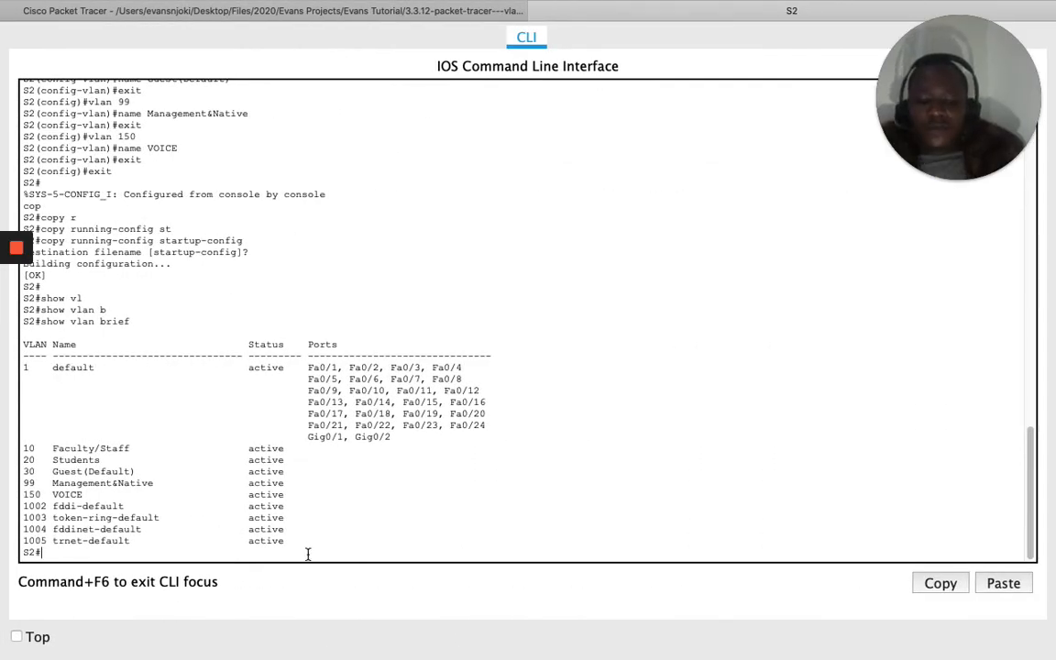
key("Tab")
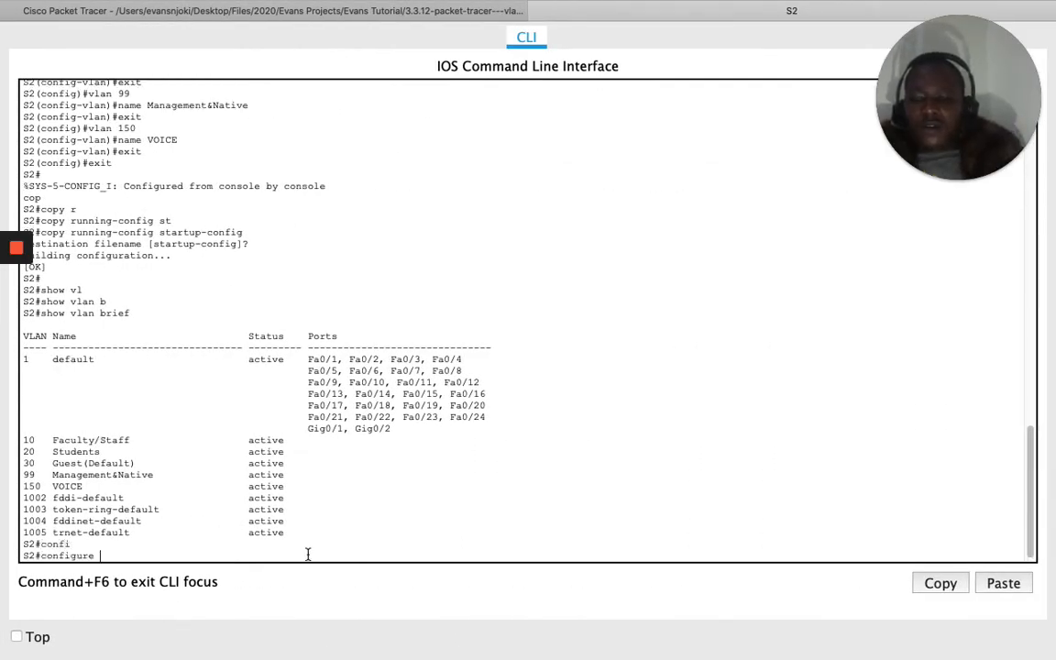
type("t")
key("Return")
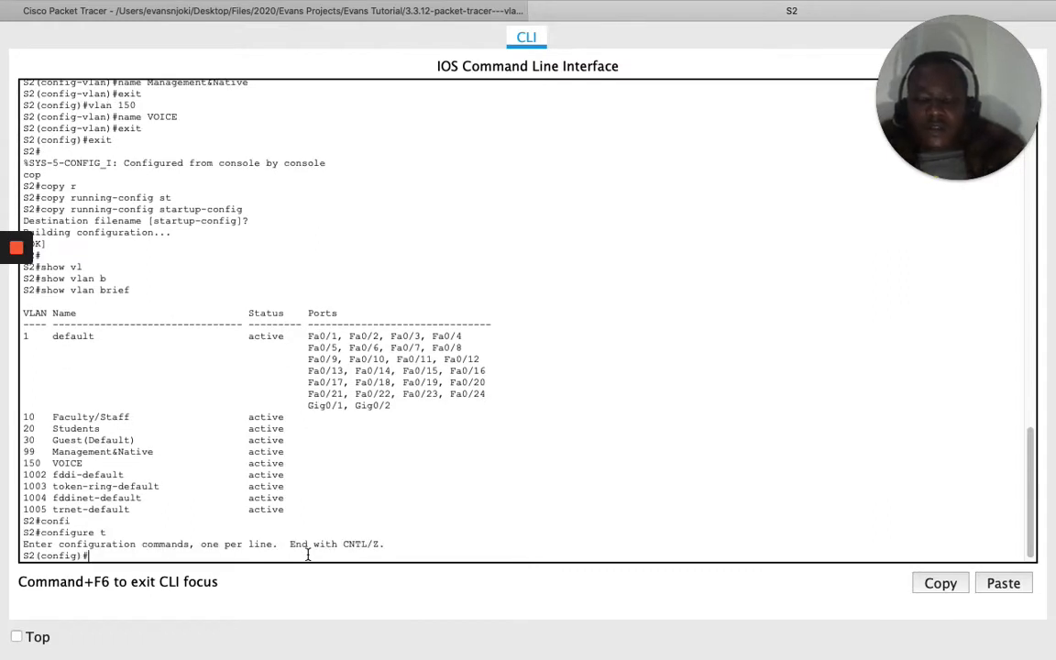
Enter interface configuration mode for FastEthernet 0/11 on S2, checking the port number against the activity instructions
type("int")
key("Tab")
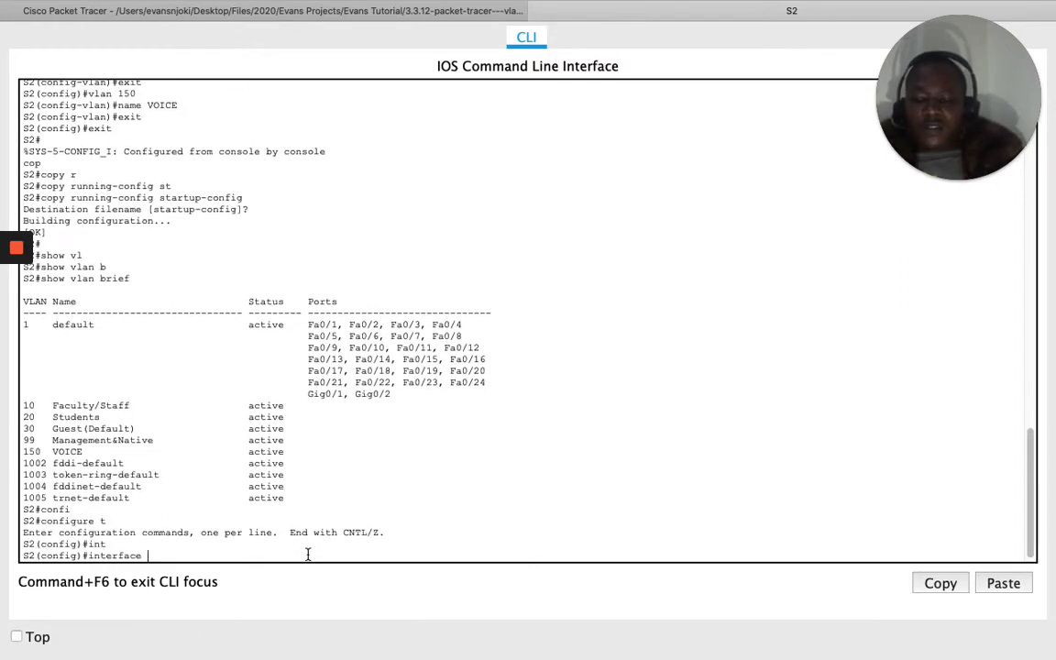
type("fa")
key("Tab")
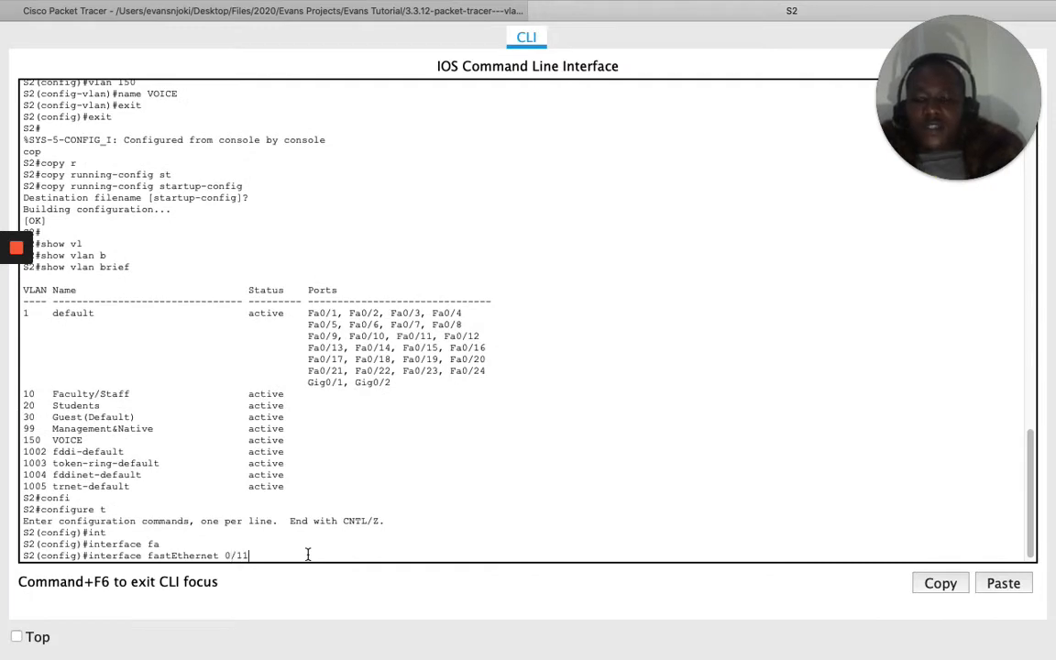
type("0/11")
key("ctrl+Left")
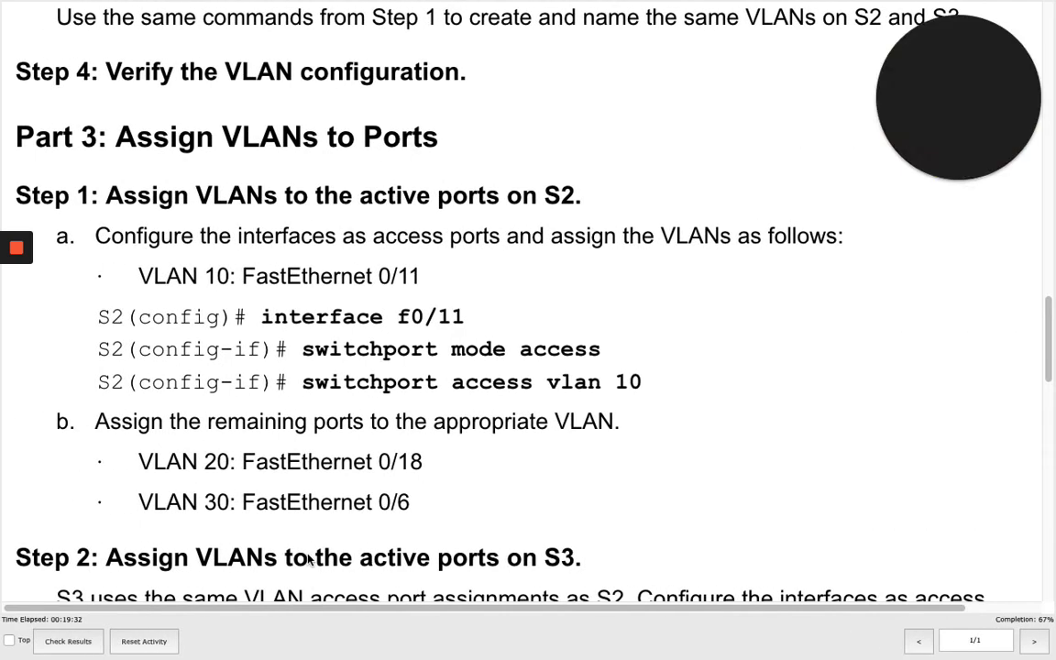
key("ctrl+Right")
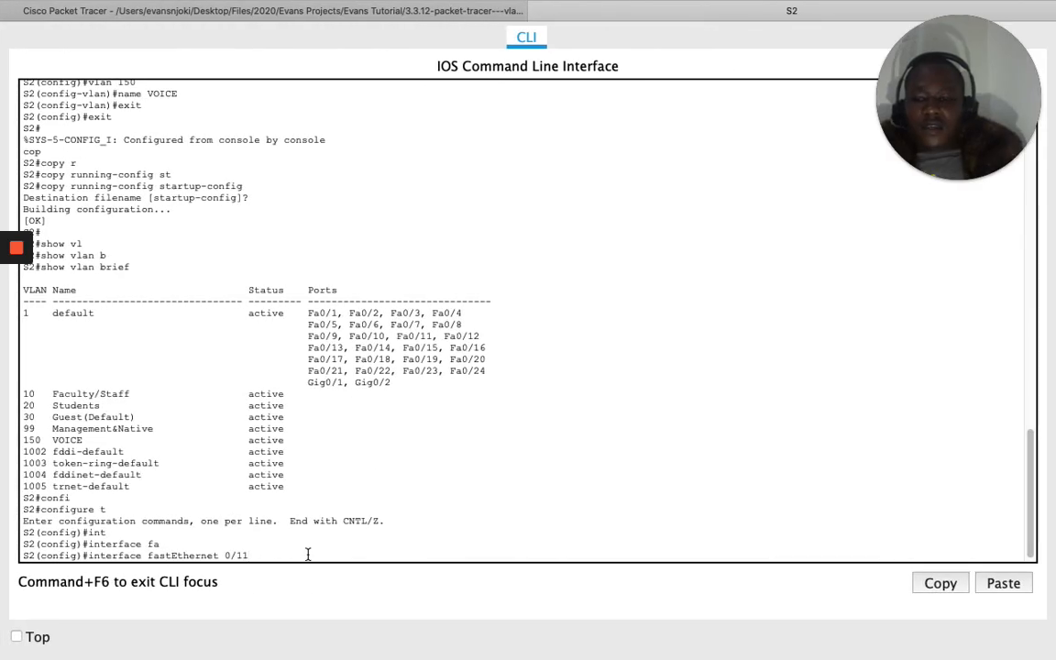
key("Return")
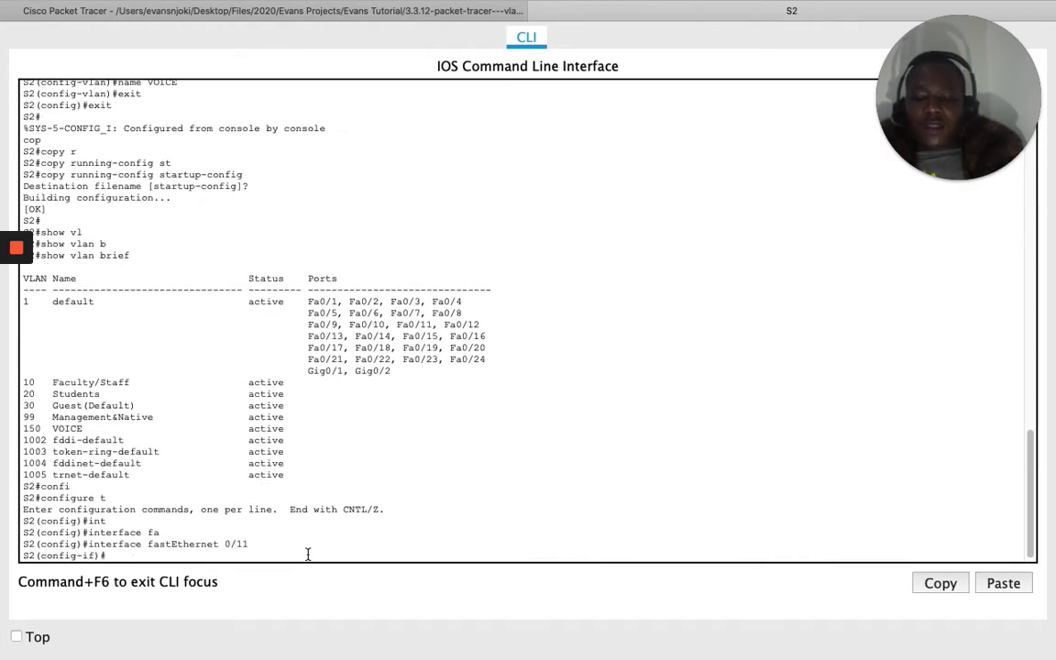
Configure FastEthernet 0/11 on S2 as an access port with switchport mode access
type("swi")
key("Tab")
type("m")
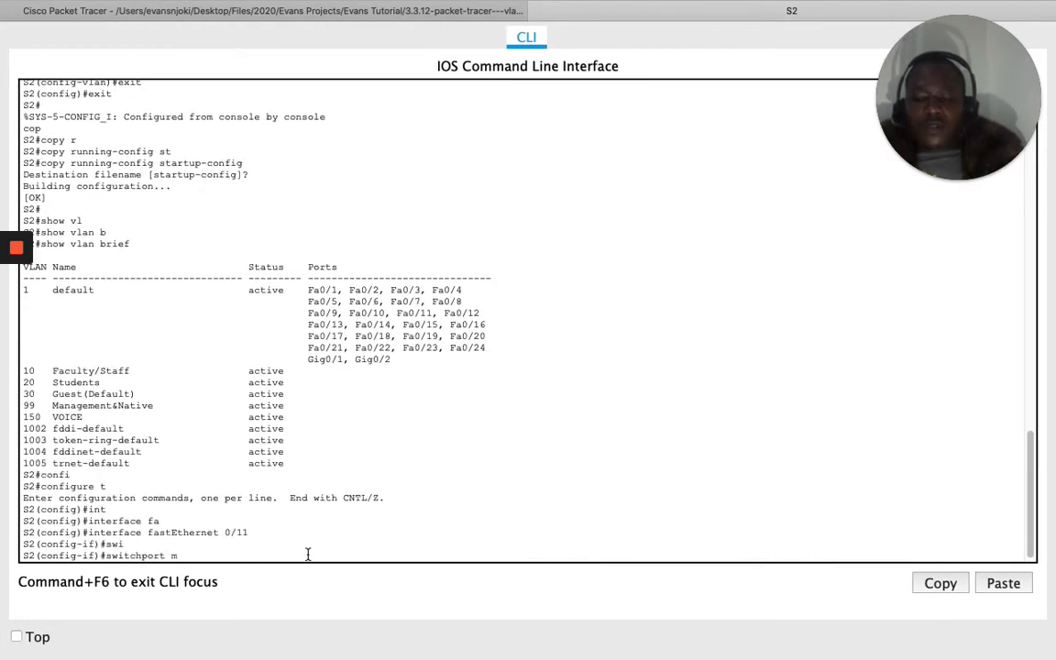
type("o")
key("Tab")
type("acc")
key("Tab")
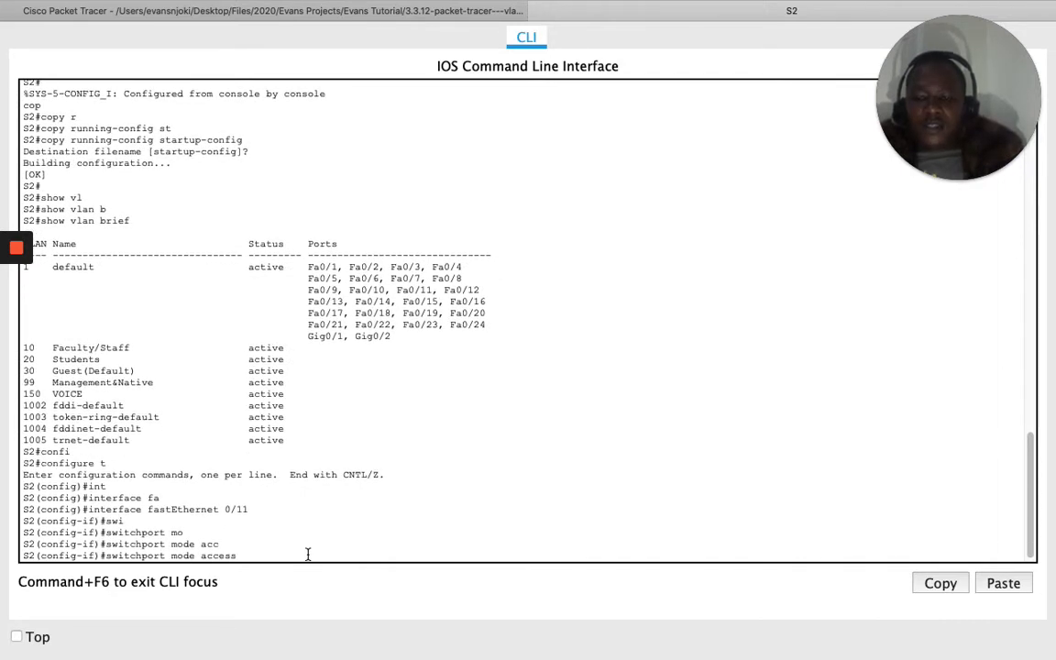
key("Return")
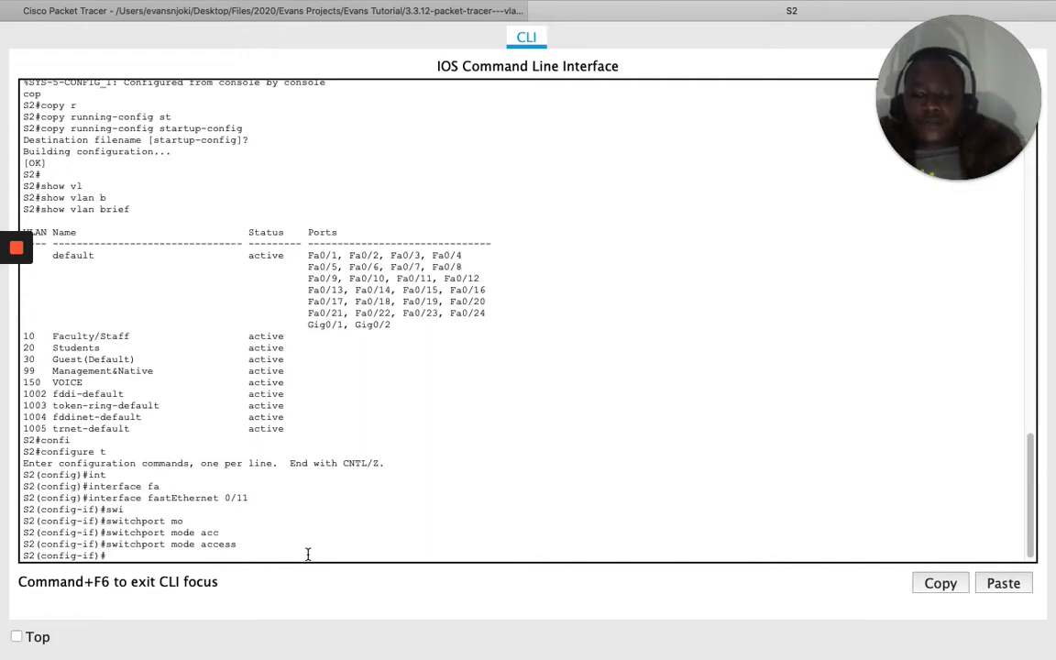
Assign FastEthernet 0/11 on S2 to VLAN 10 with switchport access vlan 10
type("sw")
key("Tab")
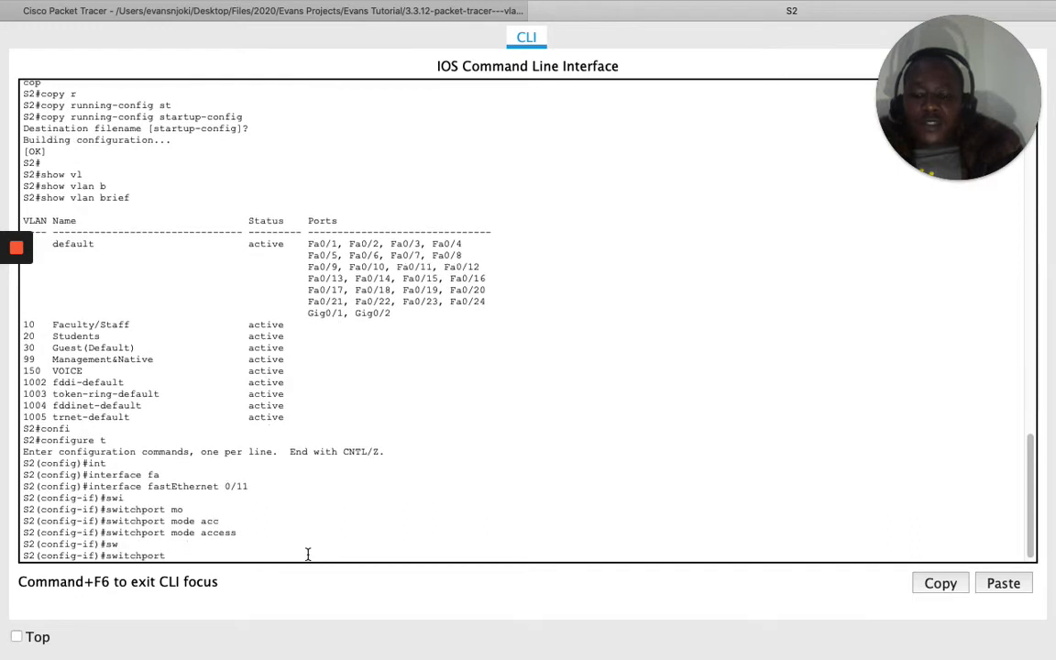
type("ac")
key("Tab")
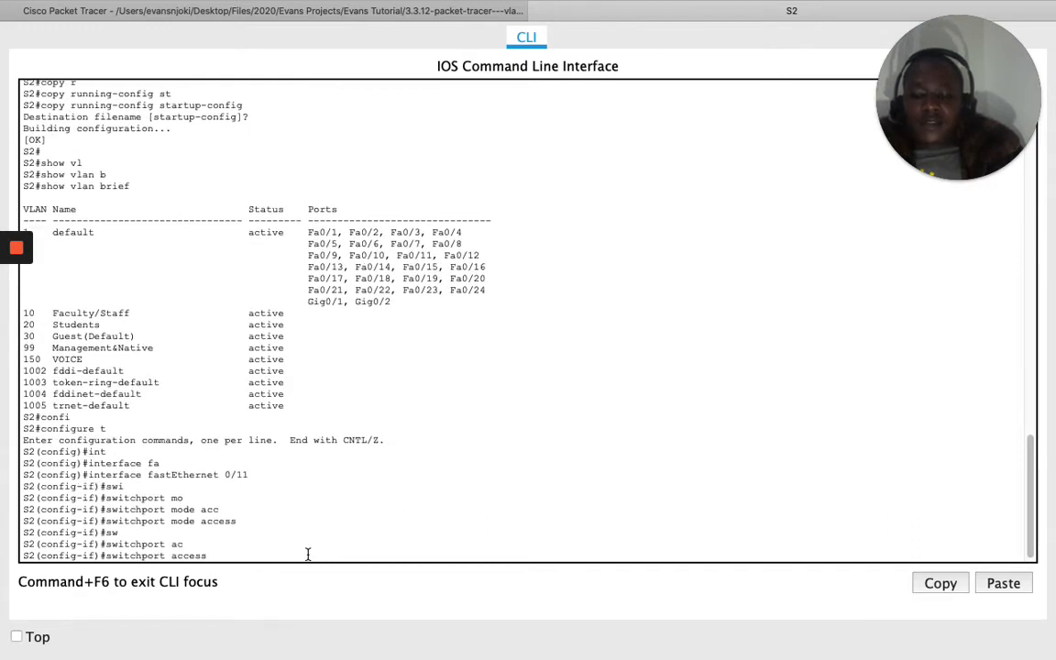
type("vl")
key("Tab")
type("10")
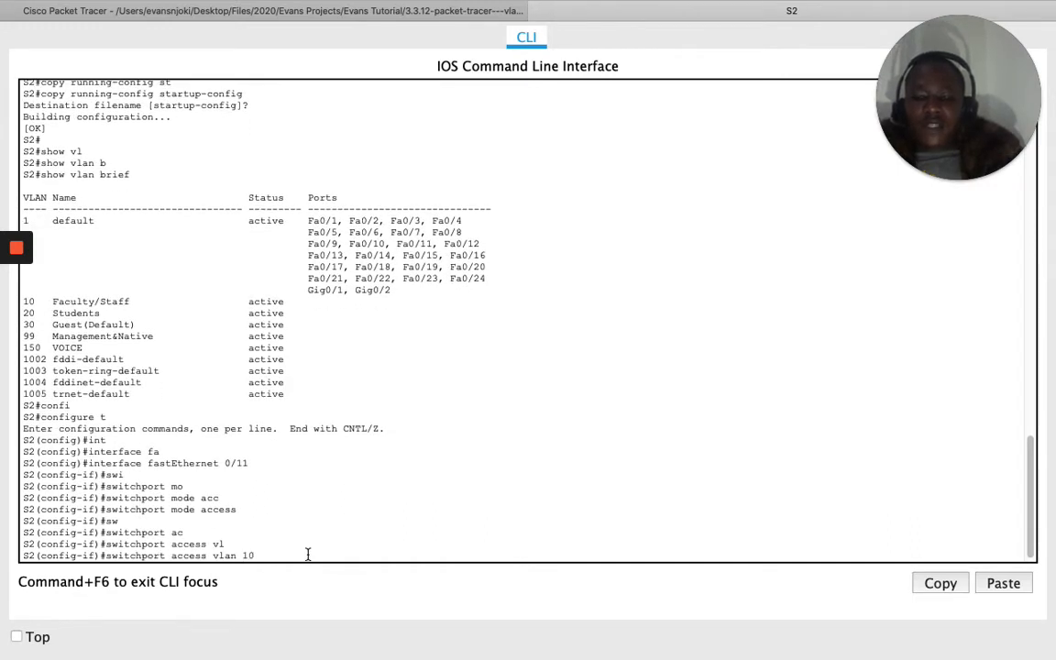
key("ctrl+Left")
key("ctrl+Right")
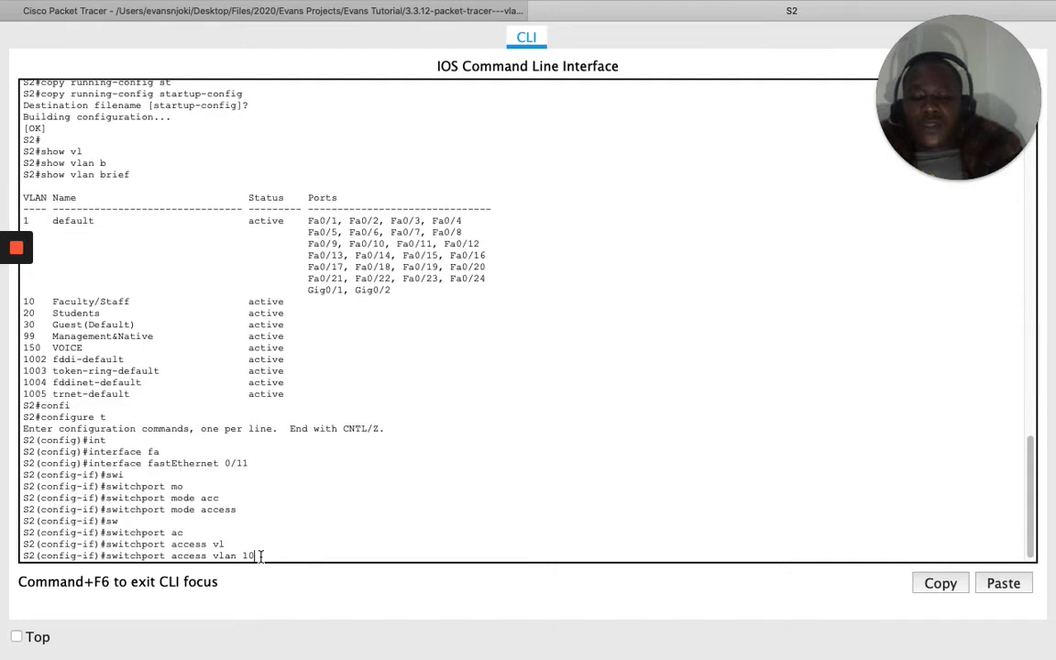
key("Return")
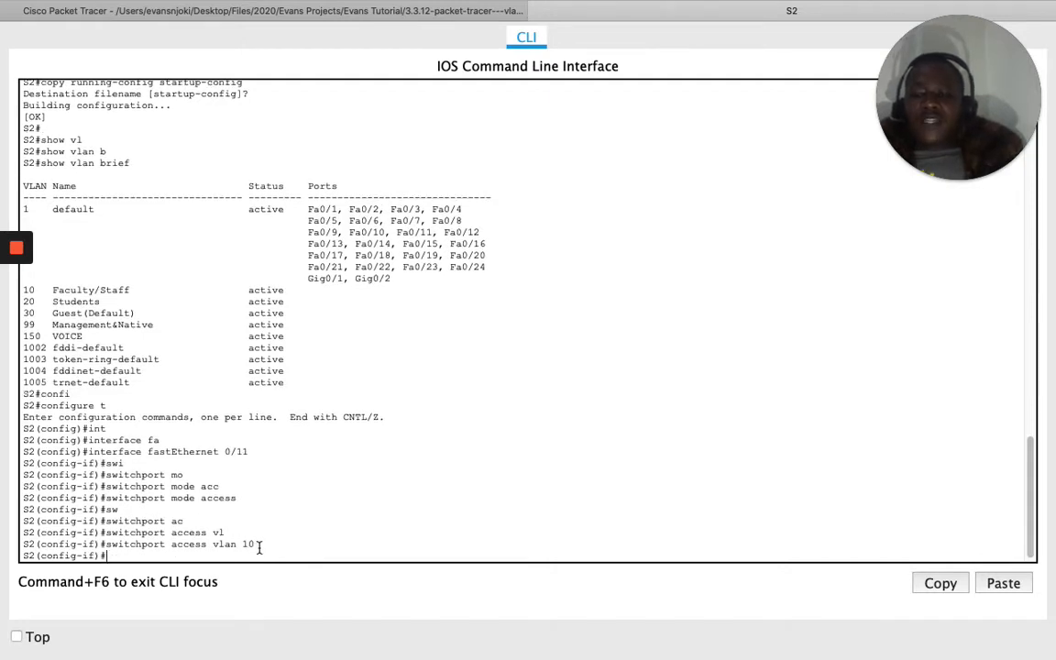
Check the remaining S2 port assignments in the activity instructions and exit interface configuration mode for FastEthernet 0/11
type("exit")
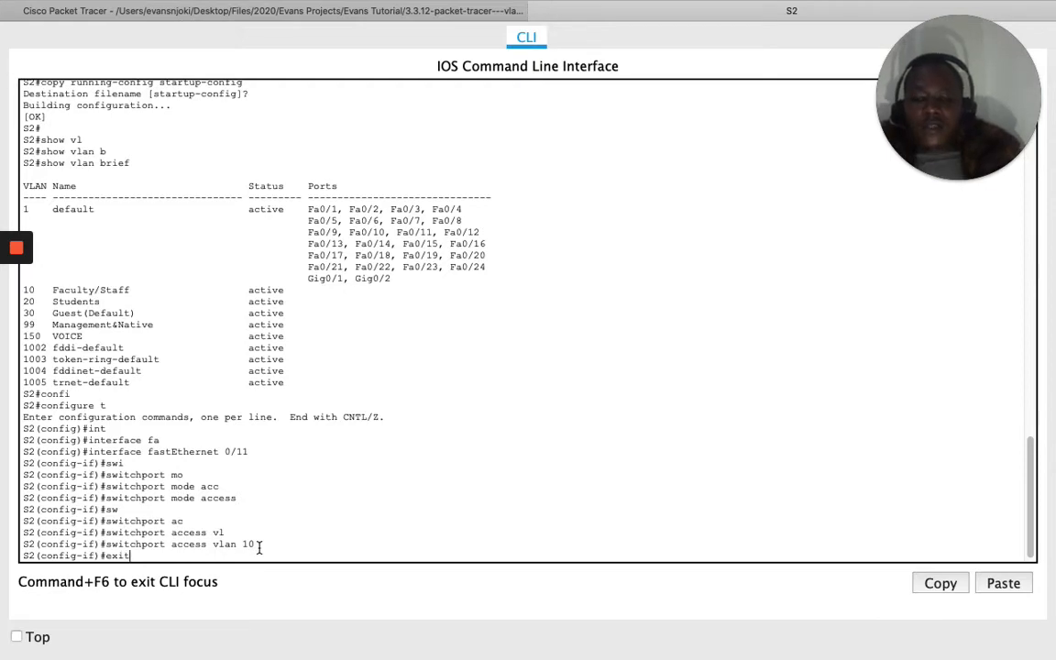
key("ctrl+Left")
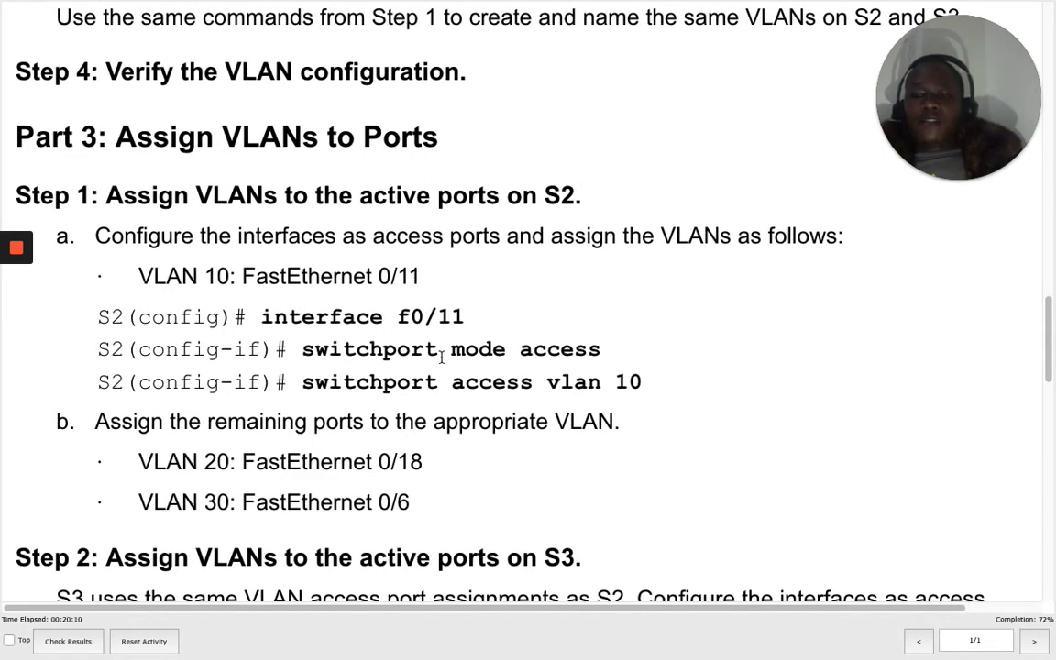
scroll(374, 423, "down", 1)
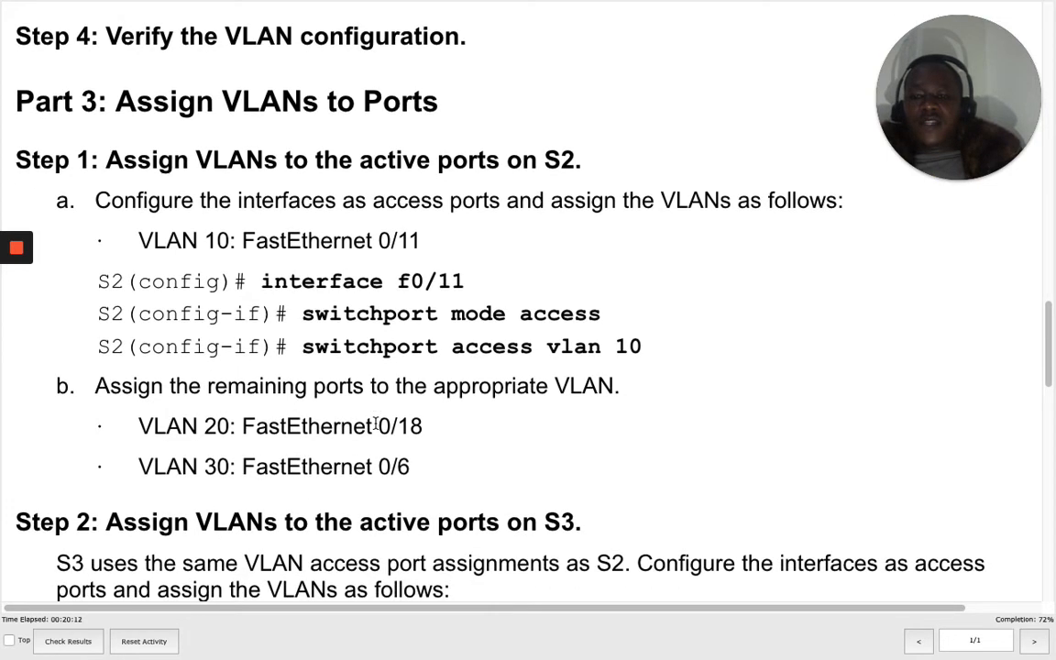
key("ctrl+Right")
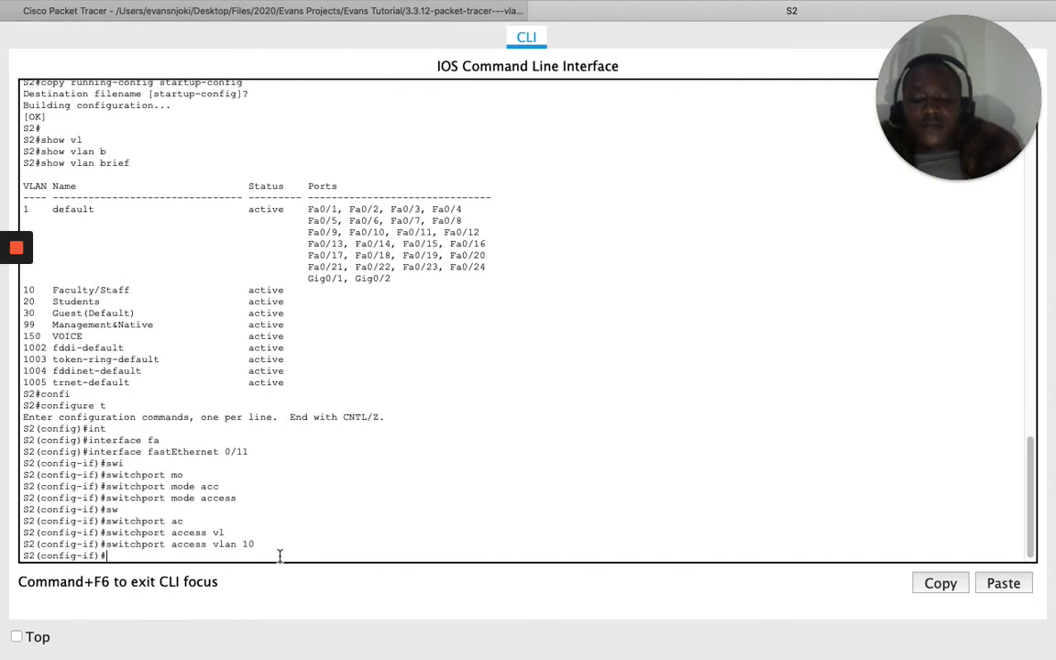
type("int")
key("Tab")
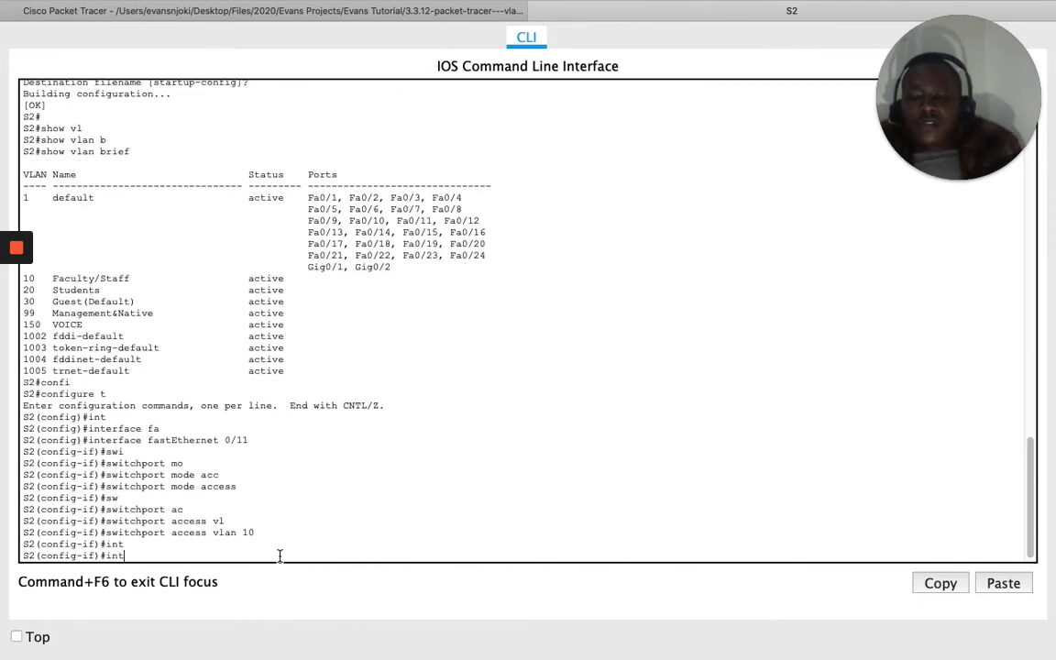
key("BackSpace")
key("BackSpace")
key("BackSpace")
type("exit")
key("Return")
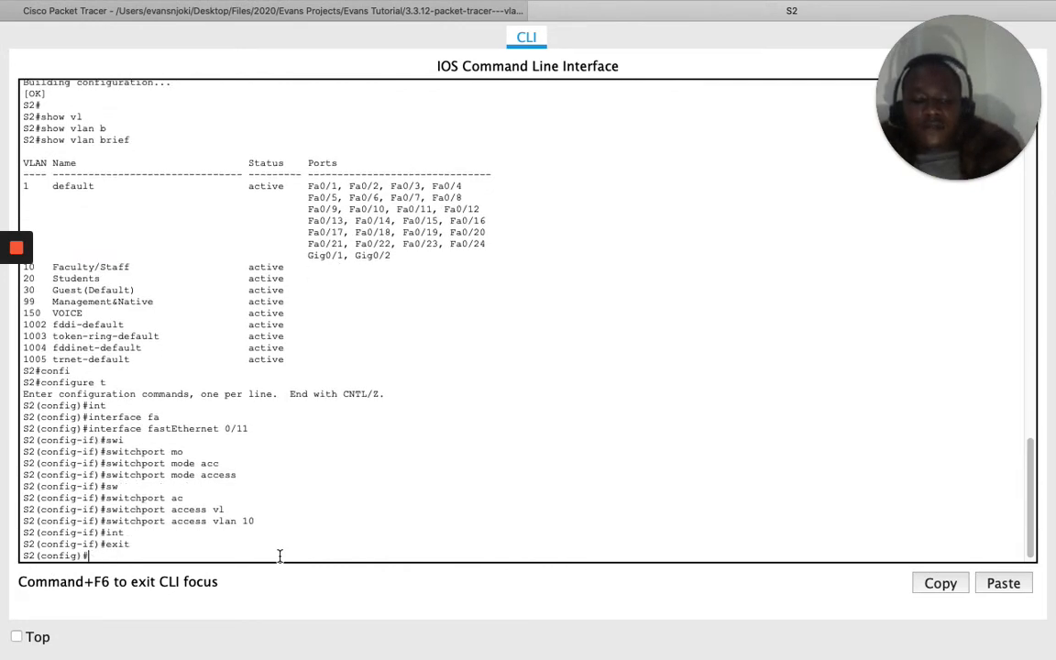
Enter interface configuration mode for FastEthernet 0/18 on S2
type("int")
key("Tab")
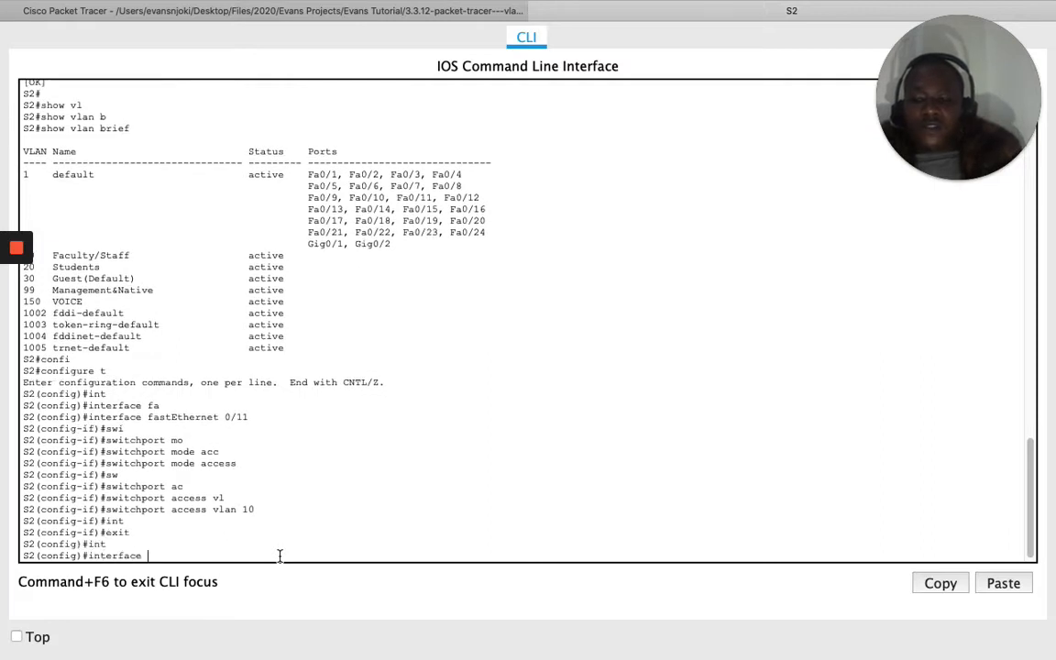
type("fa")
key("Tab")
type("0/18")
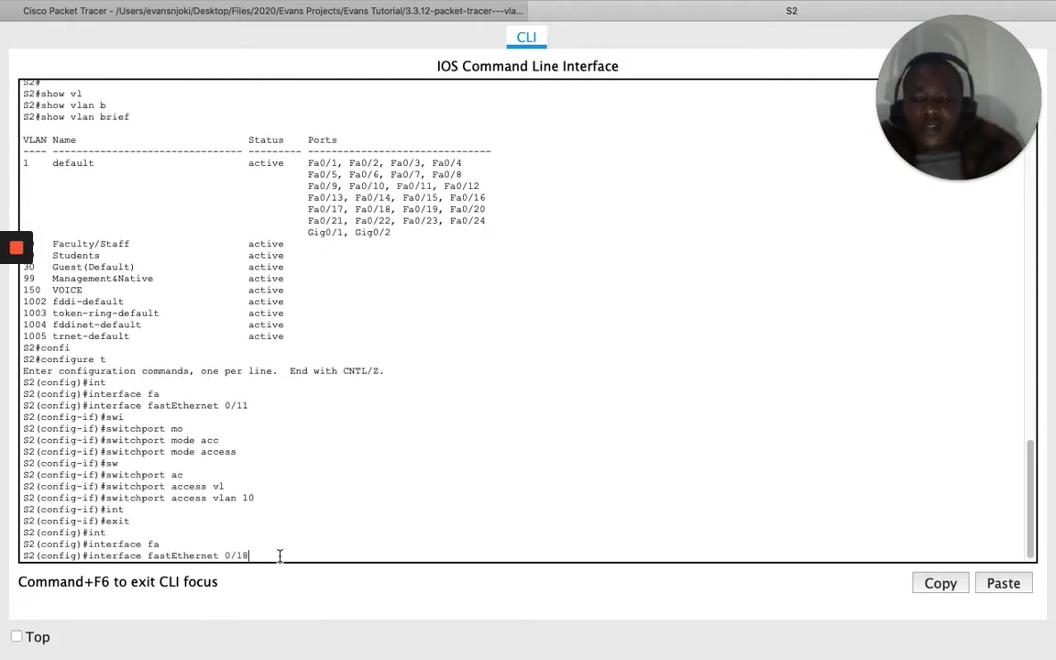
key("Return")
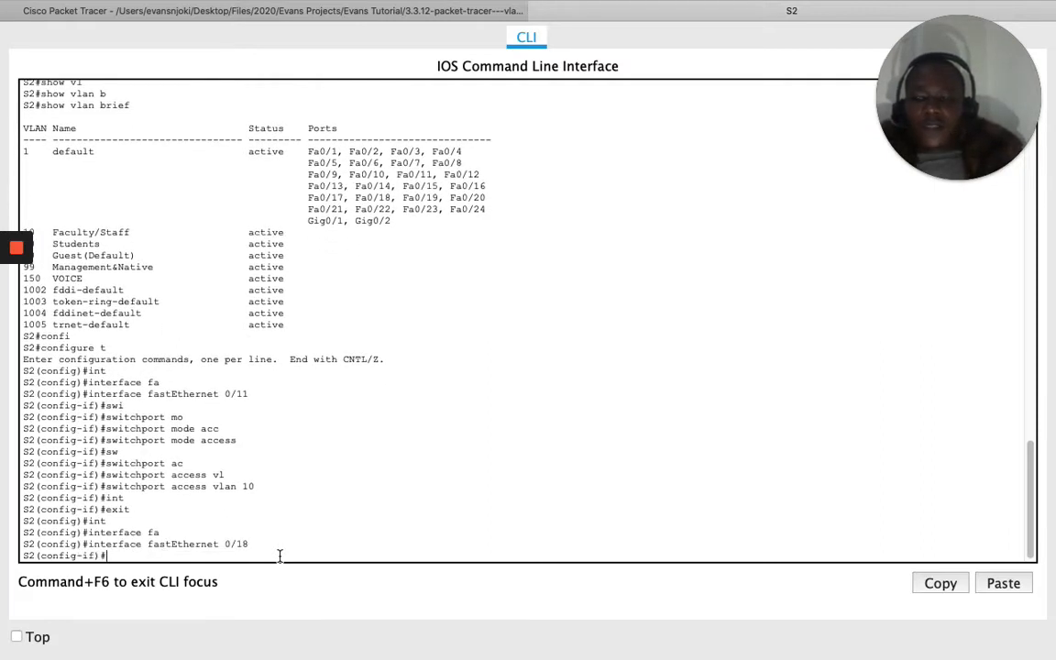
Configure FastEthernet 0/18 on S2 as an access port with switchport mode access
type("swi")
key("Tab")
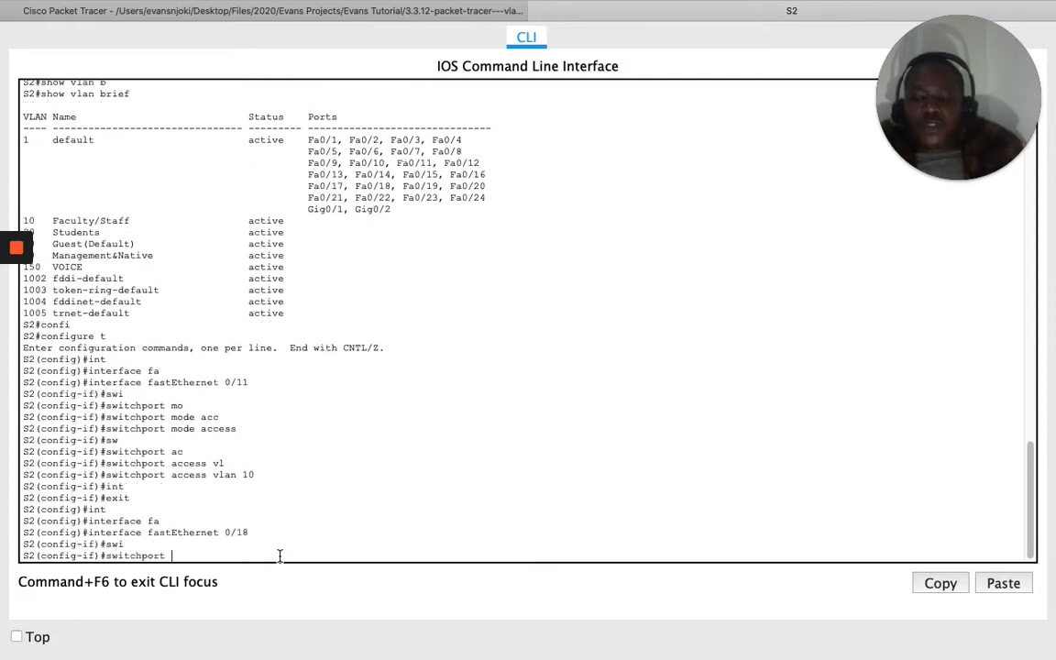
type("mo")
key("Tab")
type("ac")
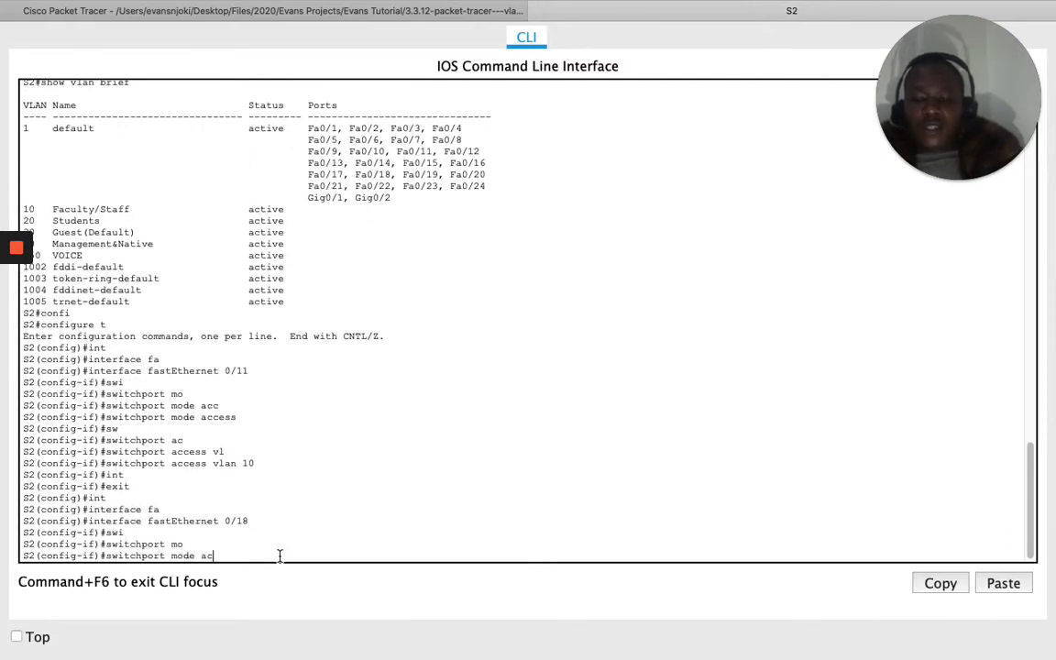
key("Tab")
key("Return")
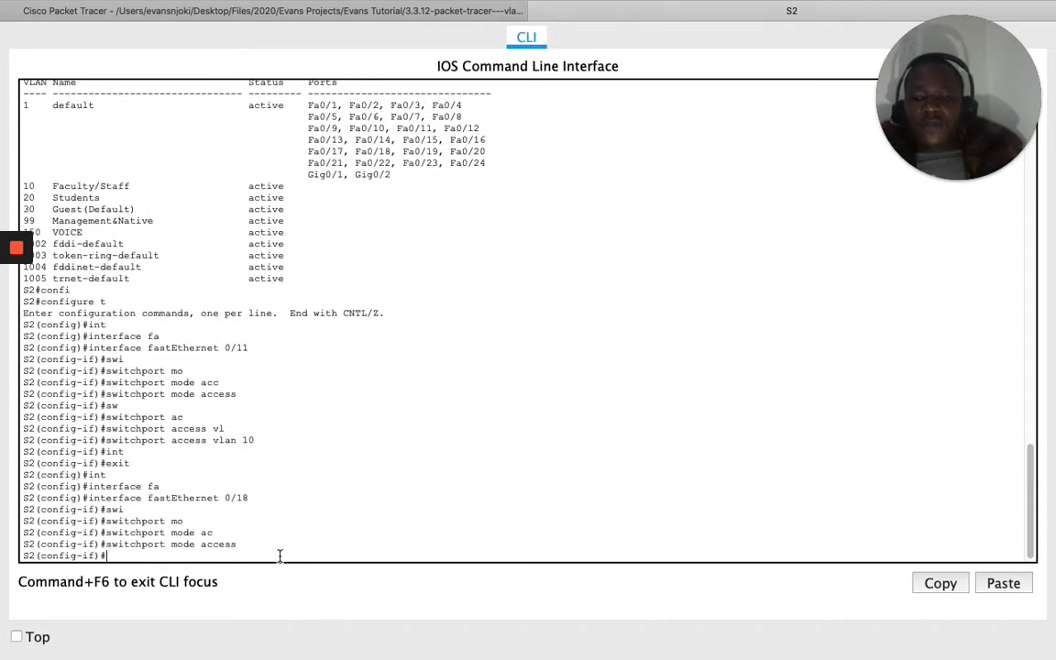
Assign FastEthernet 0/18 on S2 to VLAN 20 with switchport access vlan 20 and exit interface configuration mode
type("sw")
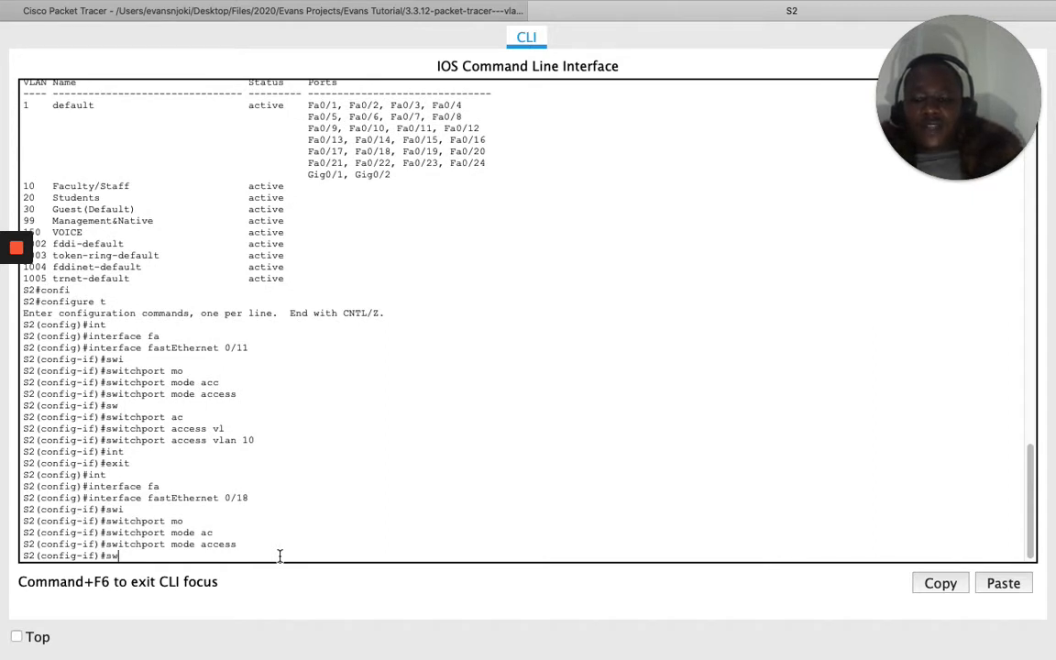
type("it")
key("Tab")
type("ac")
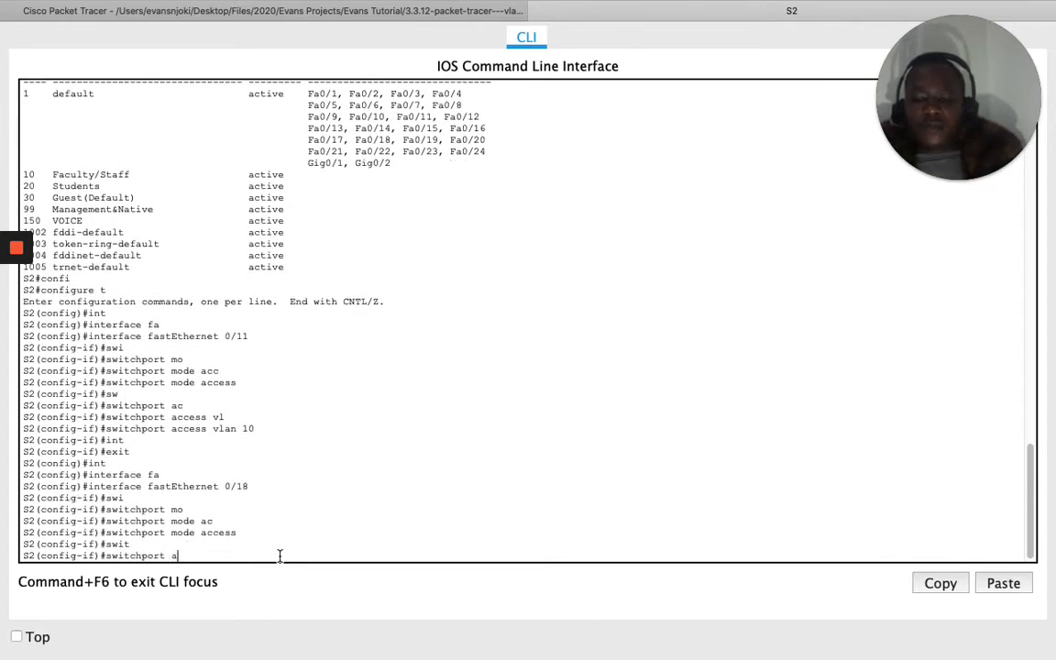
key("Tab")
type("v")
key("Tab")
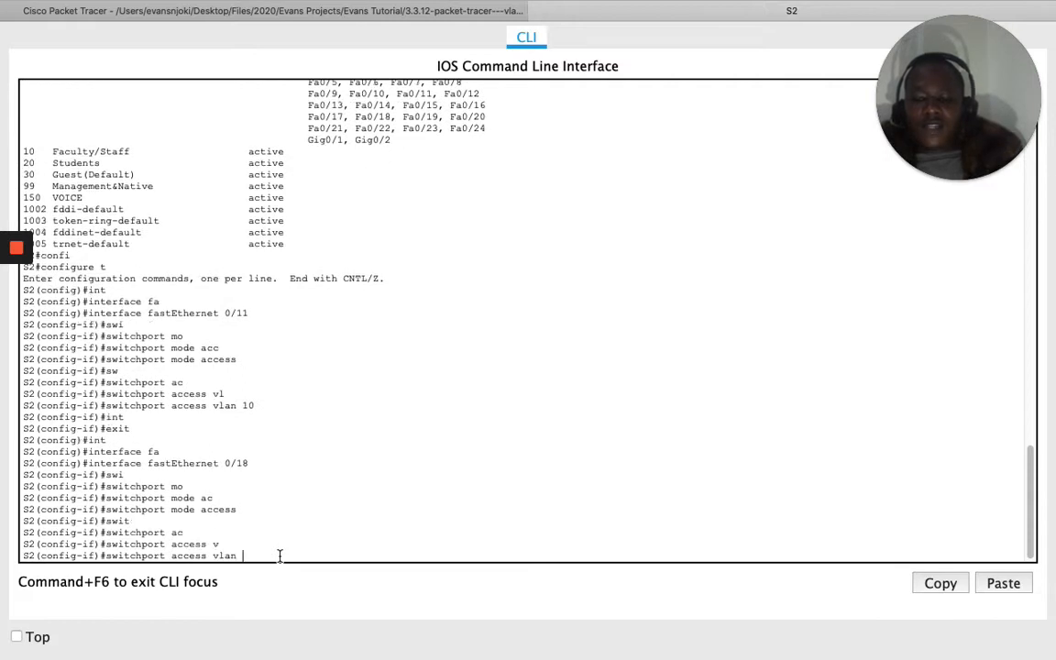
type("20")
key("Return")
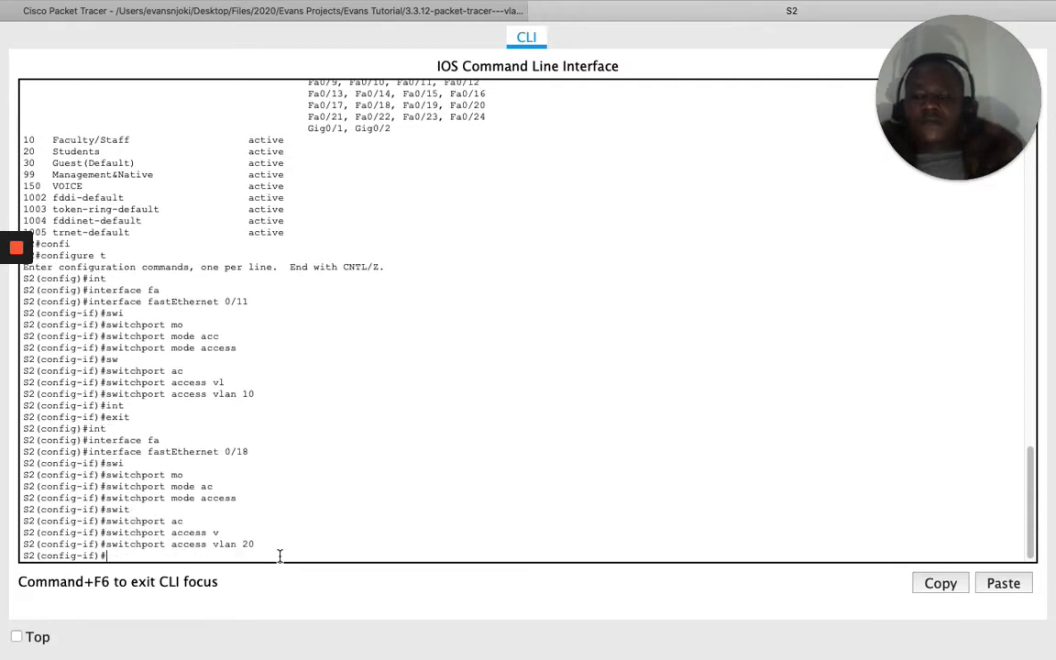
type("exit")
key("Return")
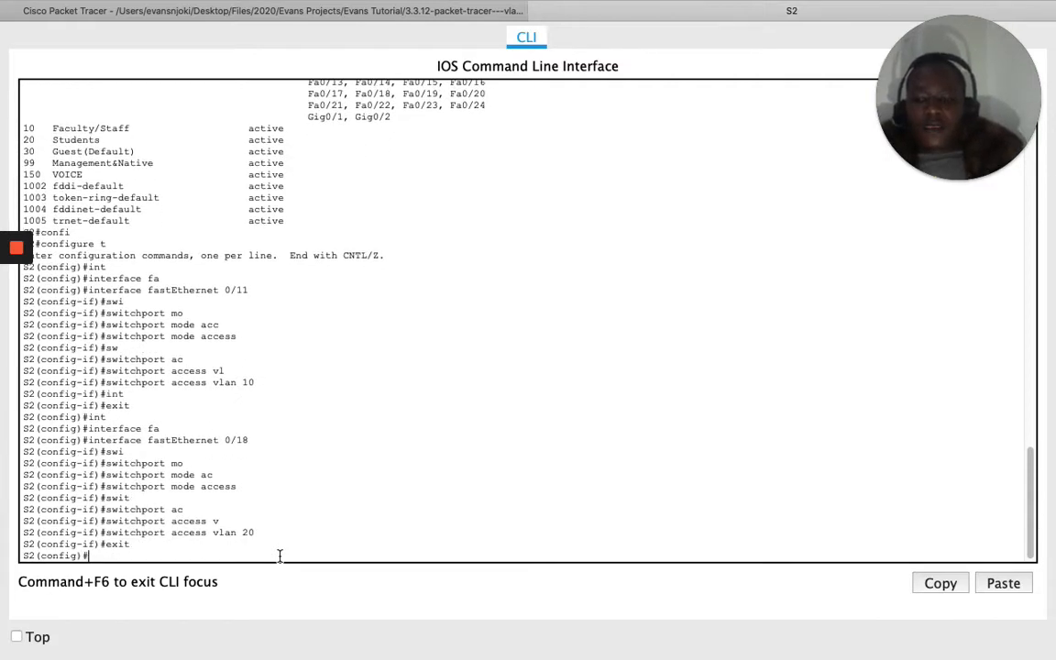
Check the VLAN 30 port in the activity instructions and enter interface configuration mode for FastEthernet 0/6 on S2
key("ctrl+Left")
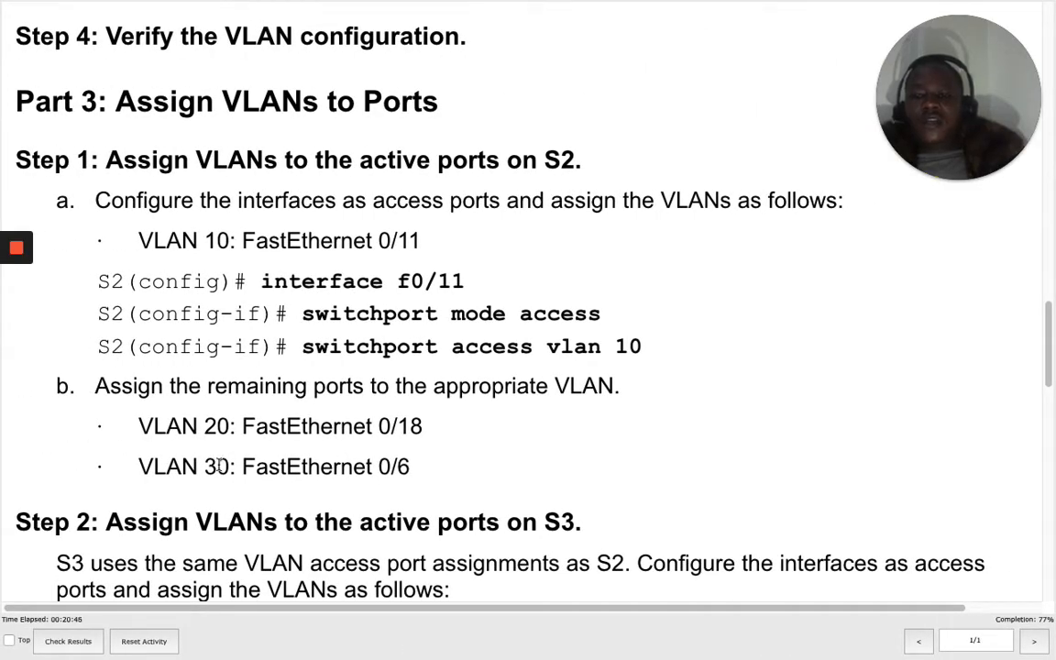
key("ctrl+Right")
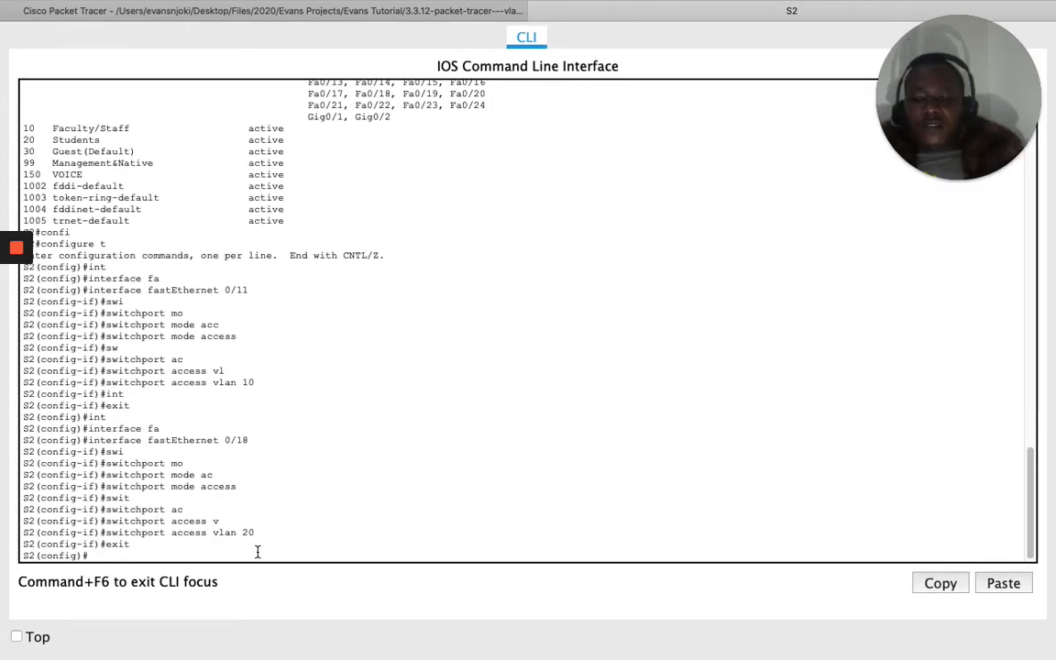
key("Up")
key("Up")
key("Up")
key("Down")
key("Down")
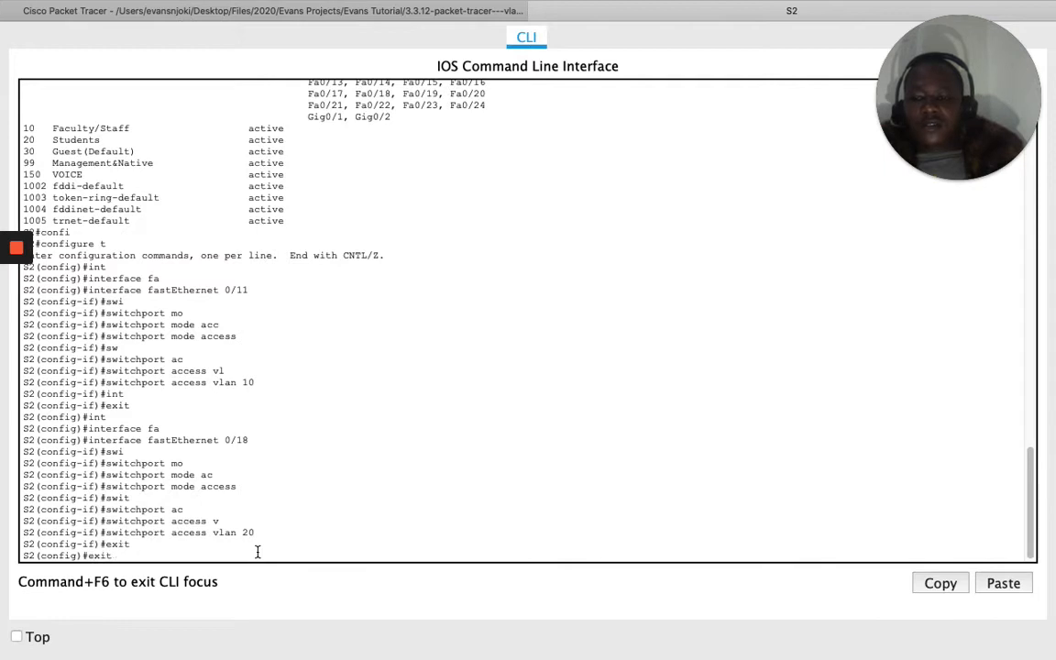
key("Up")
key("BackSpace")
key("BackSpace")
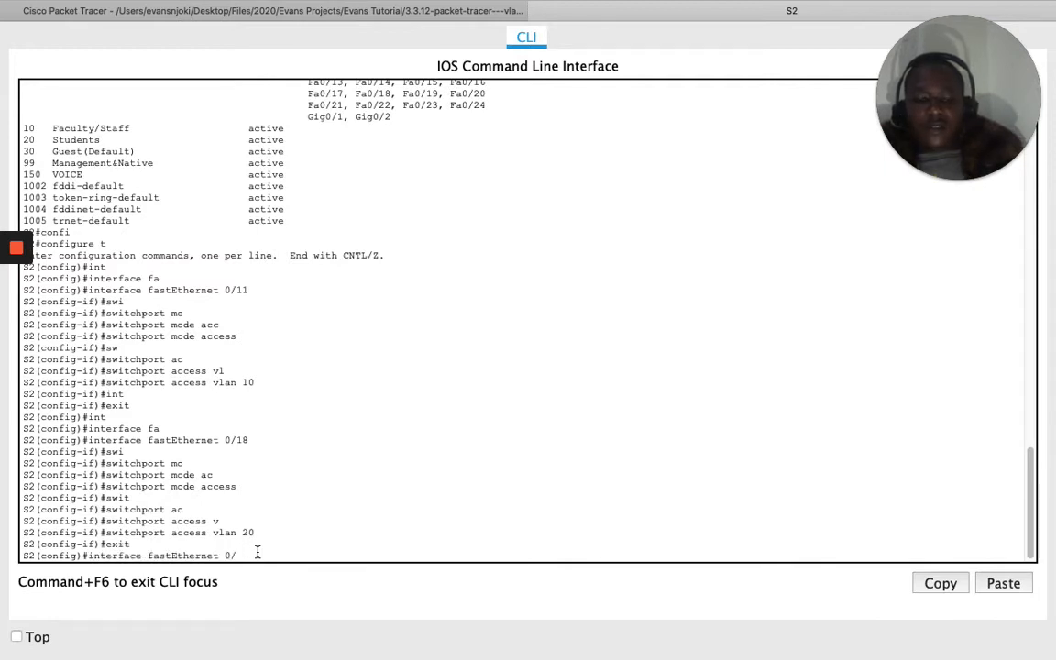
type("6")
key("Return")
Configure FastEthernet 0/6 on S2 as an access port with switchport mode access
key("Up")
key("Up")
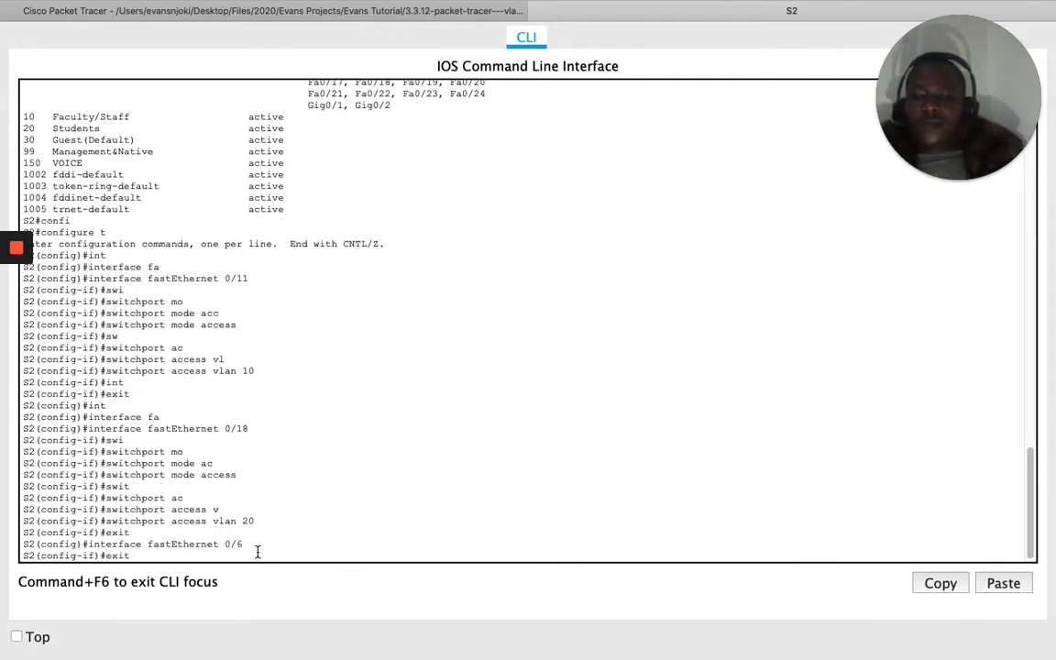
key("Up")
key("Up")
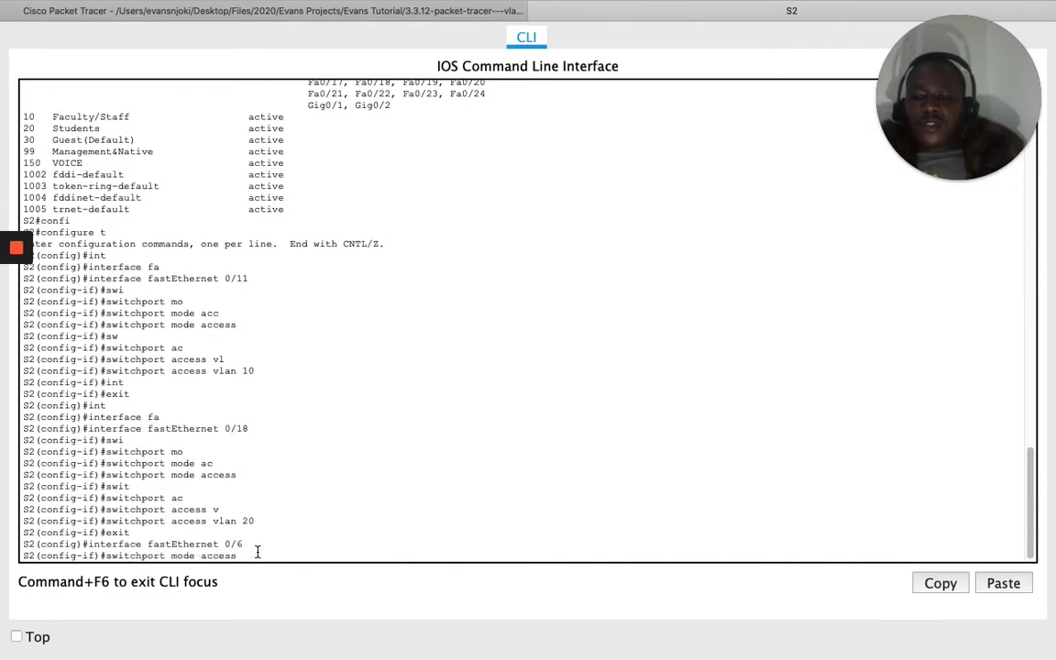
key("Return")
Assign FastEthernet 0/6 on S2 to VLAN 30 with switchport access vlan 30
key("Up")
key("Up")
key("Up")
key("Down")
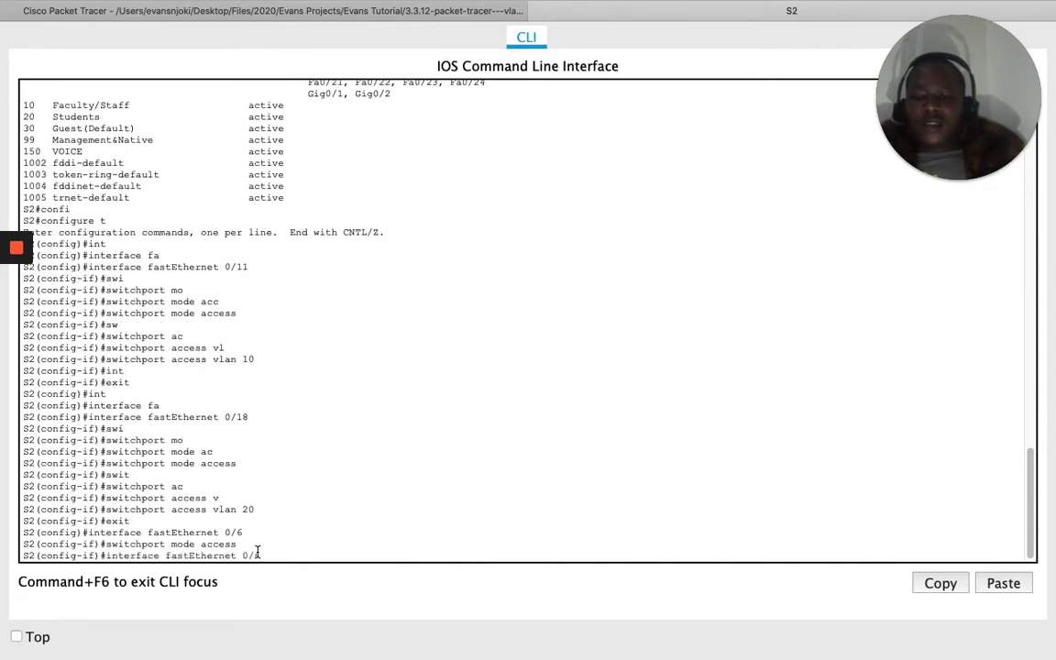
key("Up")
key("Up")
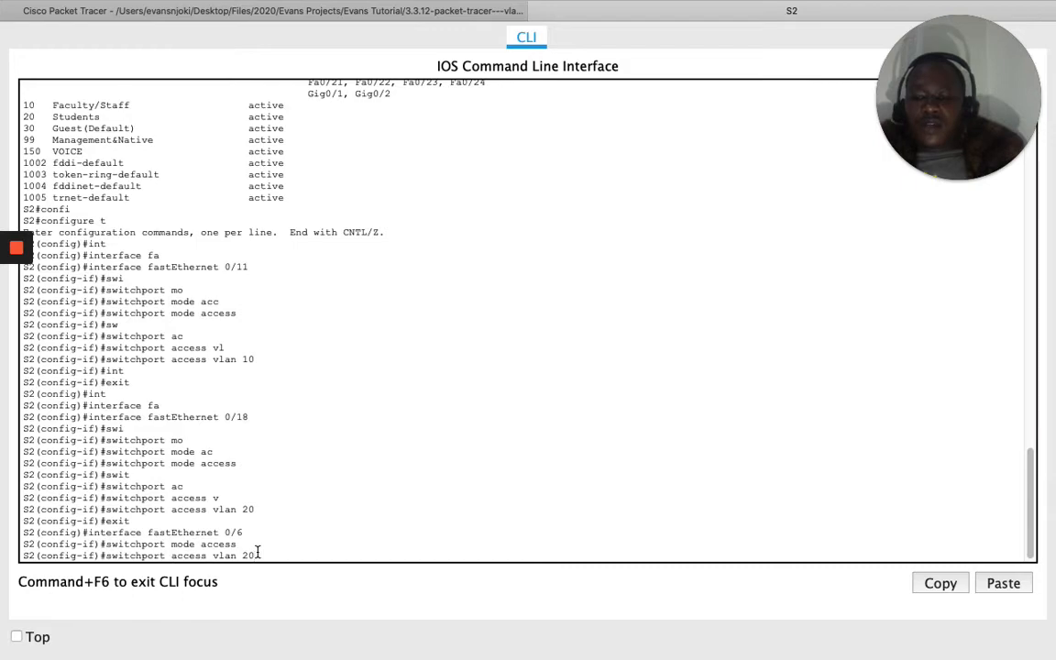
key("BackSpace")
key("ctrl+Left")
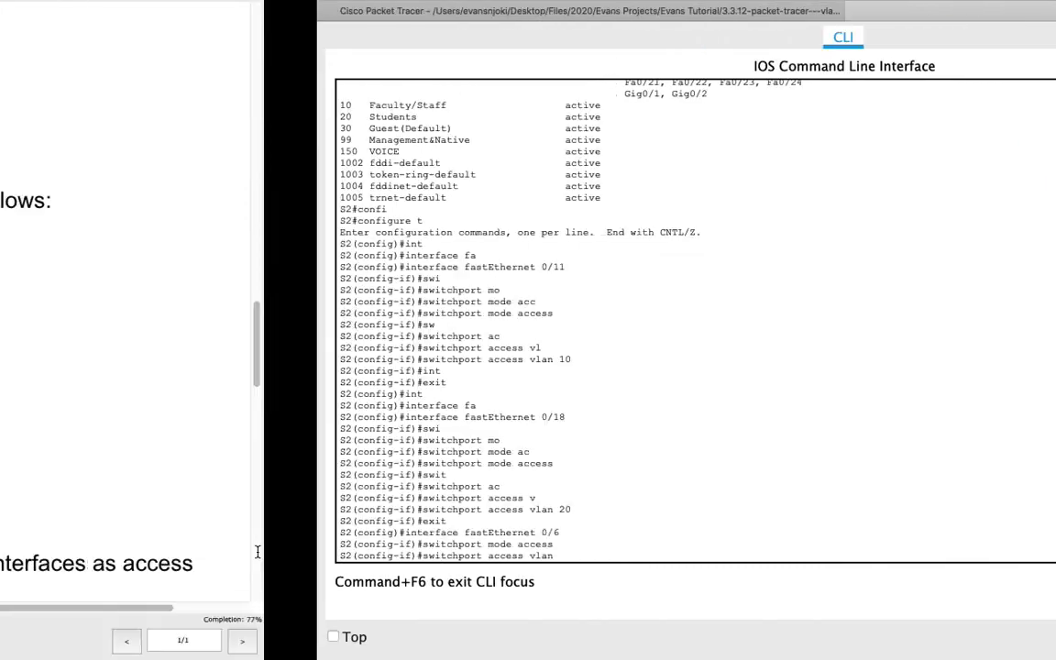
key("ctrl+Right")
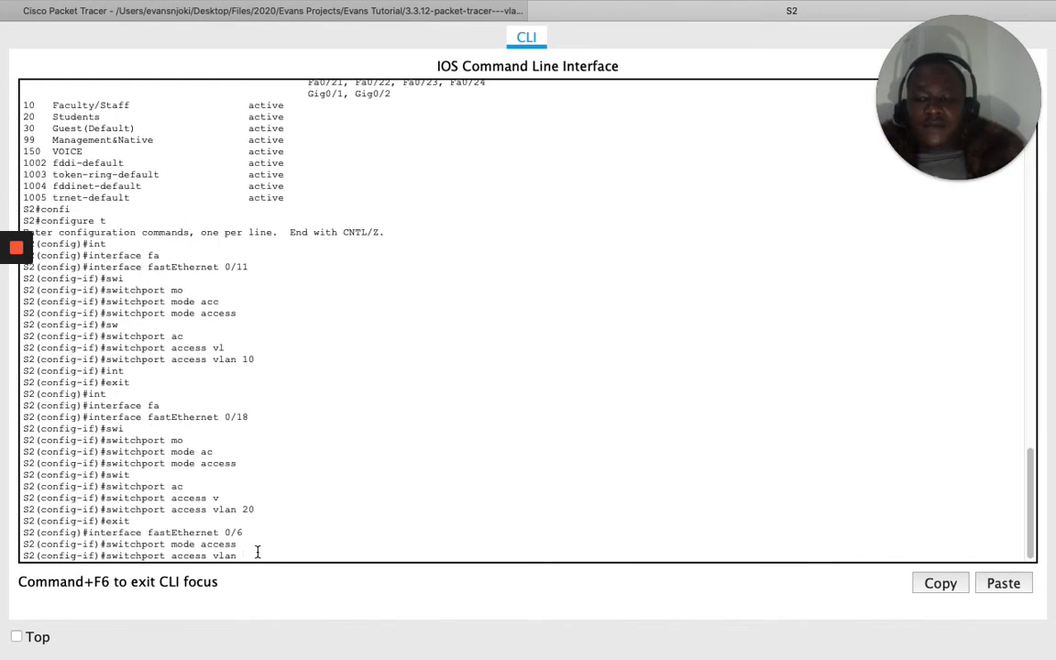
type("30")
key("Return")
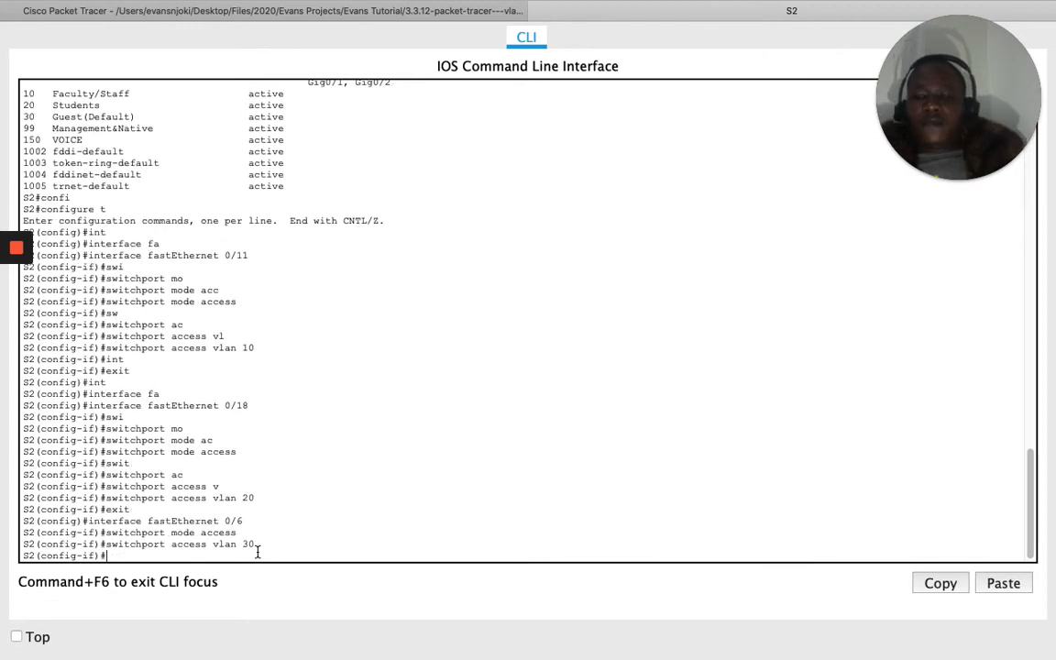
Leave interface and global configuration on S2 to return to privileged EXEC mode
type("exit")
key("Return")
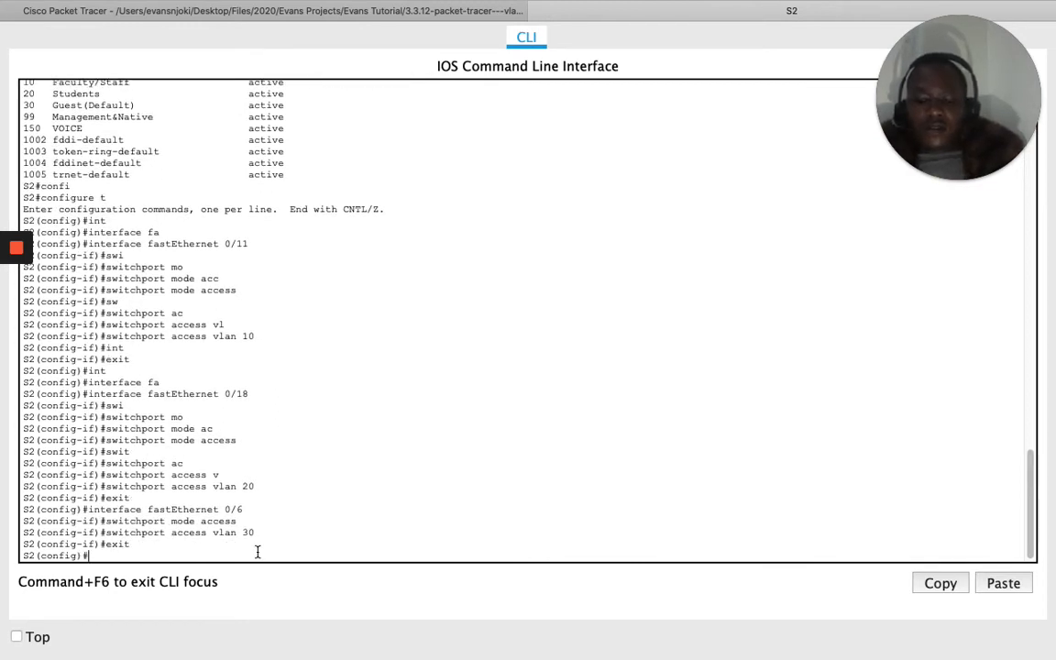
type("xeit")
key("Return")
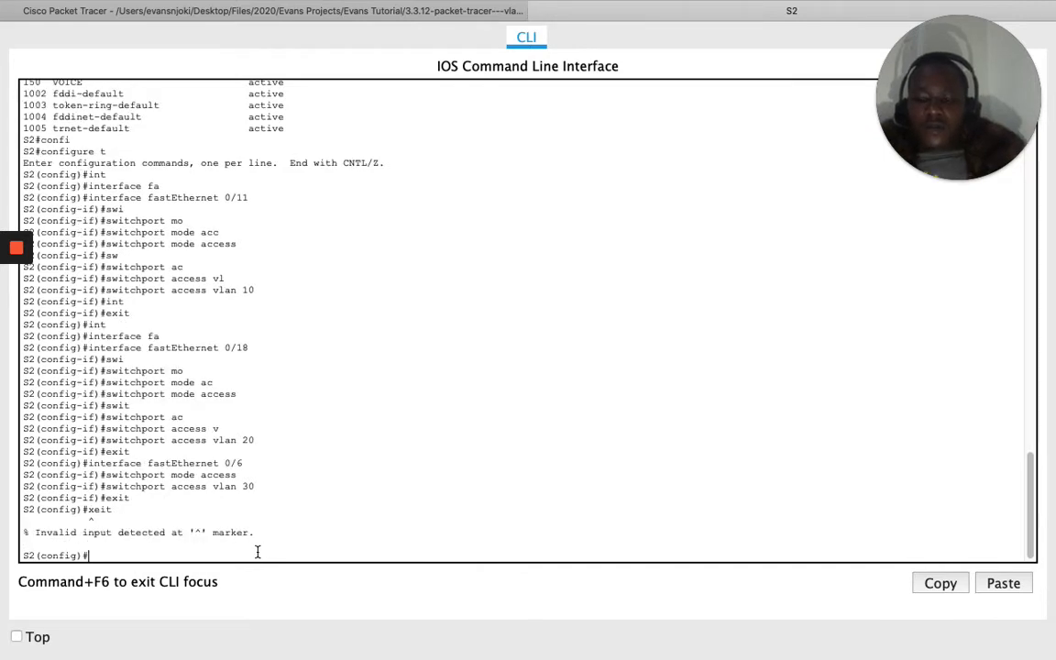
key("ctrl+z")
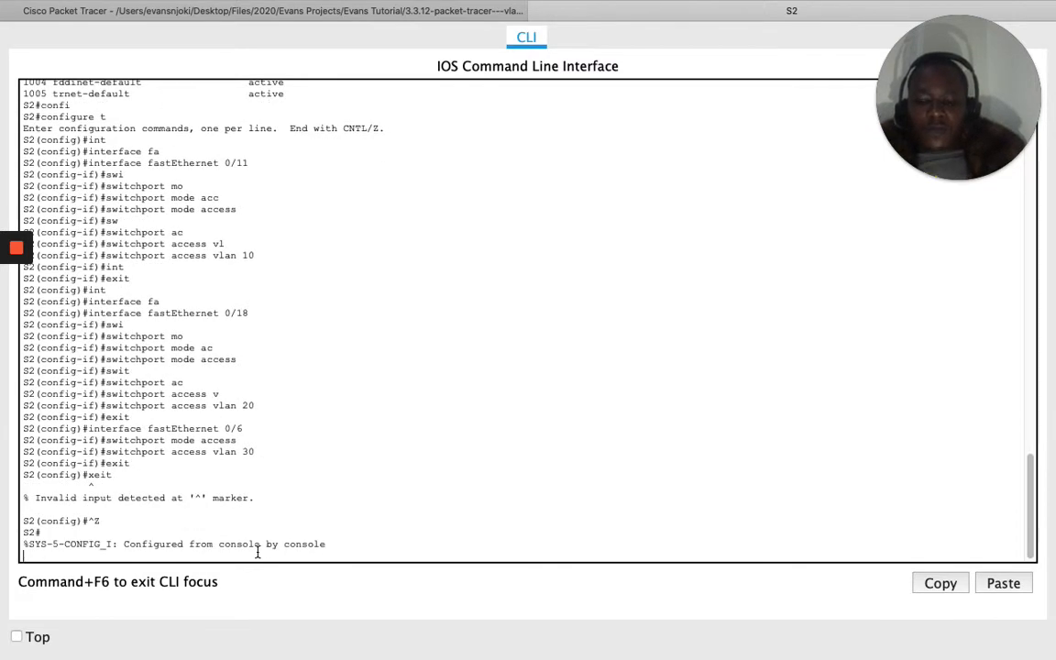
Save S2's configuration with copy running-config startup-config, accepting the default destination filename
type("cop")
key("Tab")
type("r")
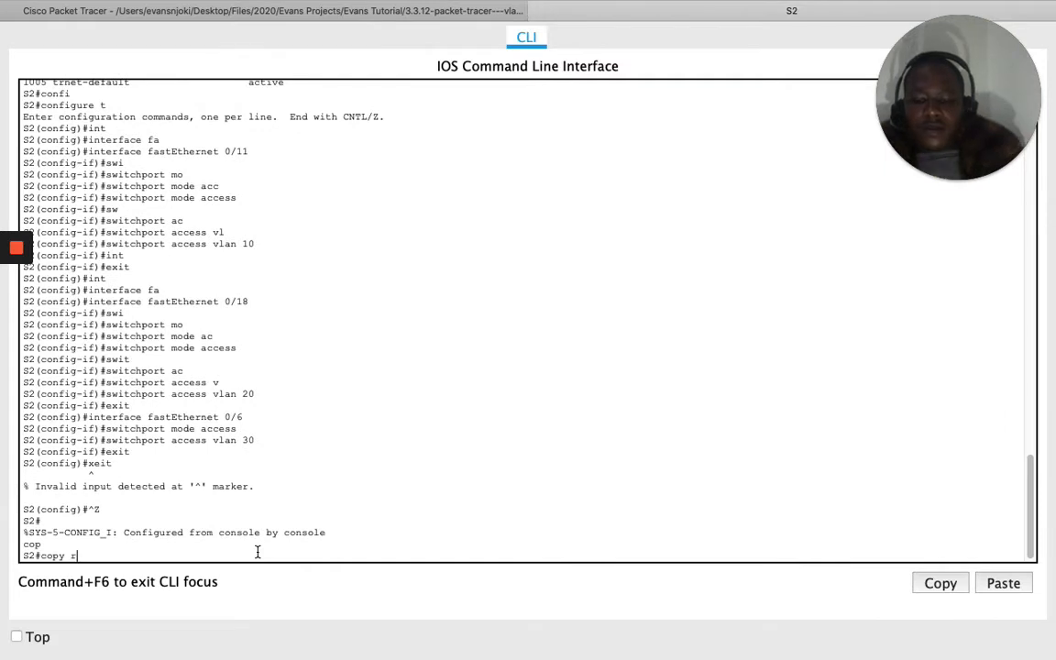
key("Tab")
type("st")
key("Tab")
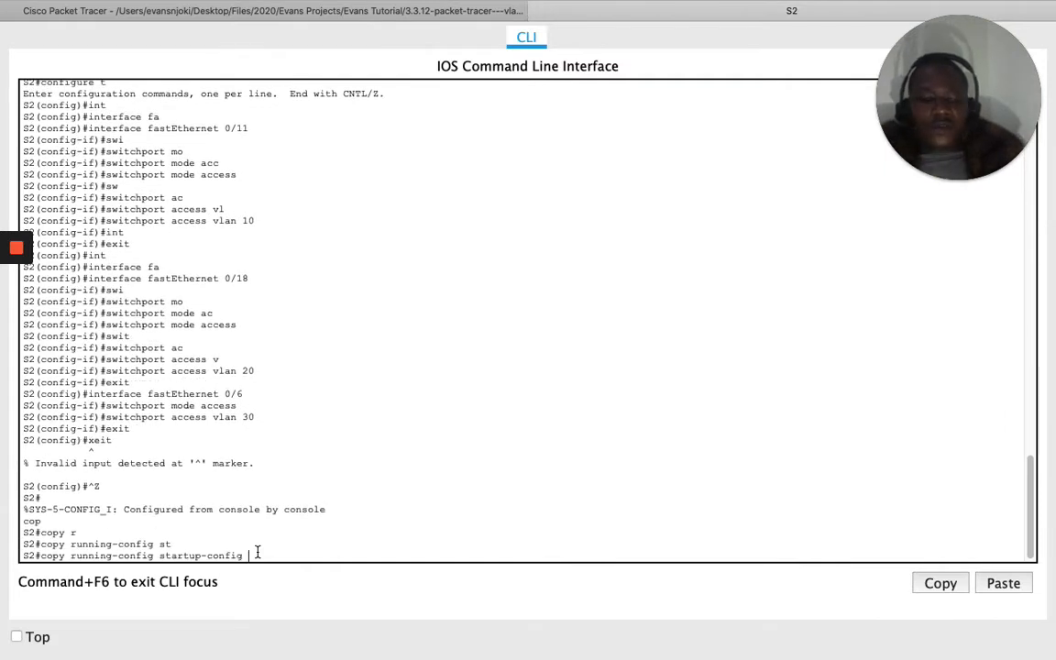
key("Return")
key("Return")
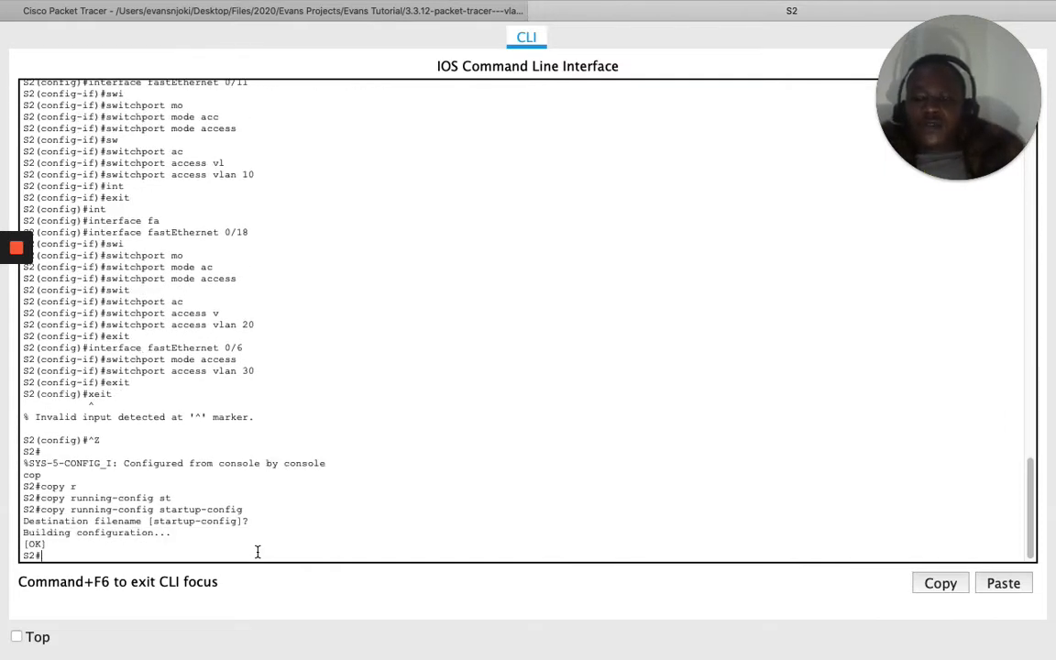
Close the S2 window and read the Step 2 VLAN port assignments for S3 in the activity instructions
mouse_move(540, 15)
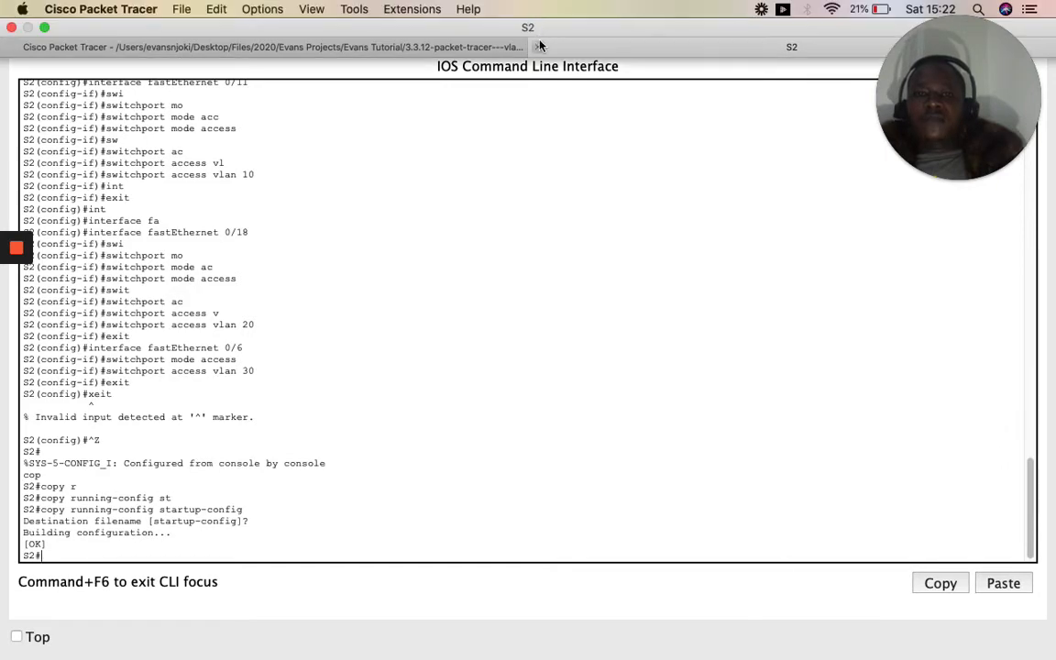
left_click(539, 45)
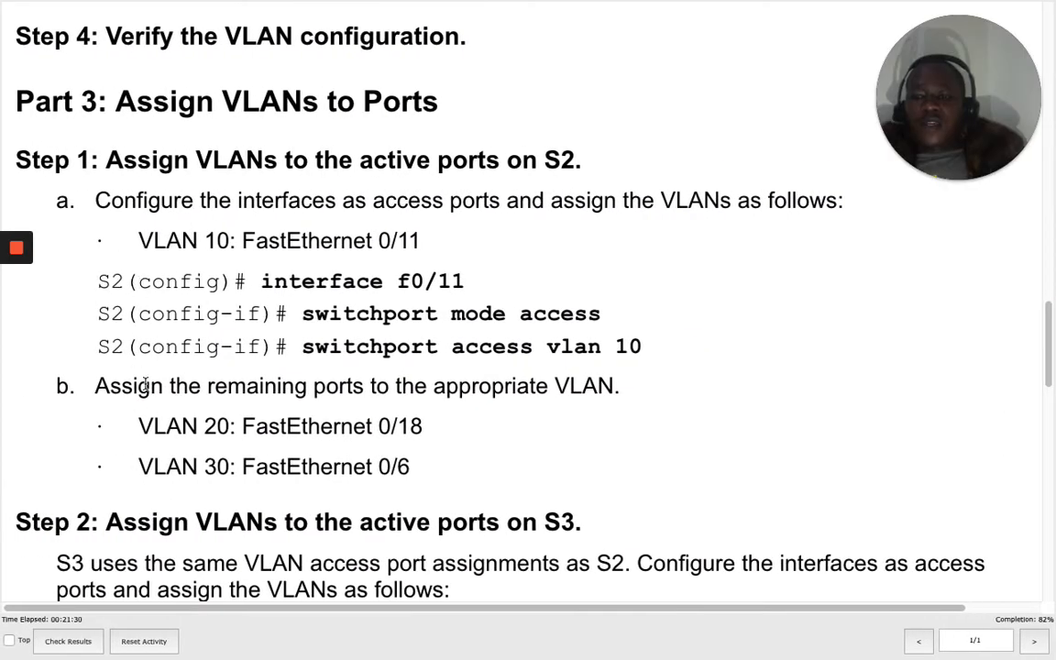
scroll(145, 385, "down", 3)
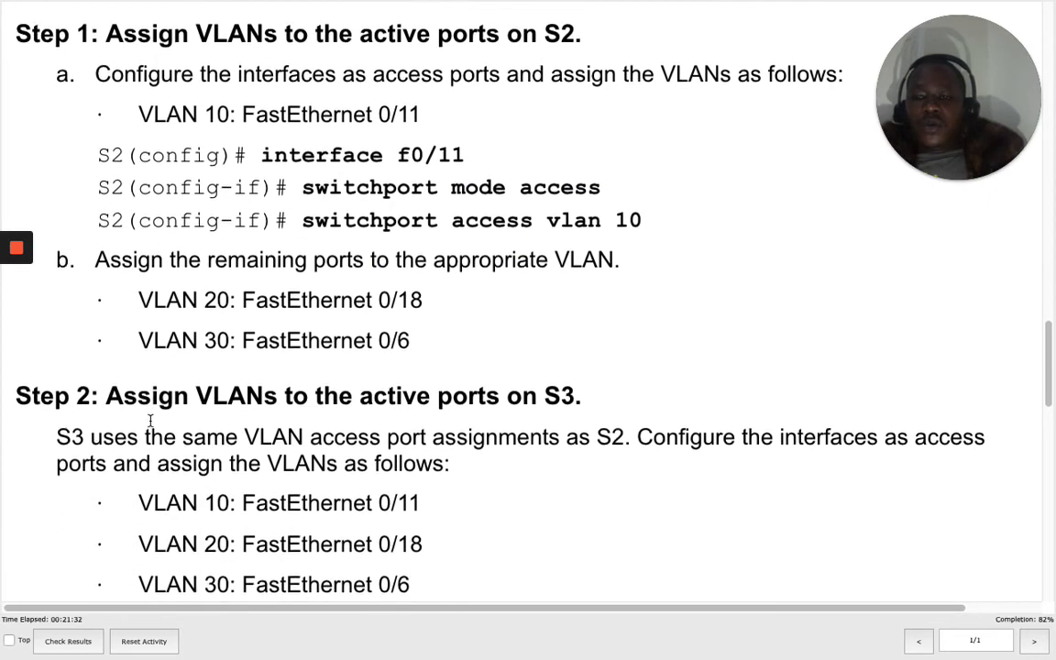
scroll(150, 420, "down", 2)
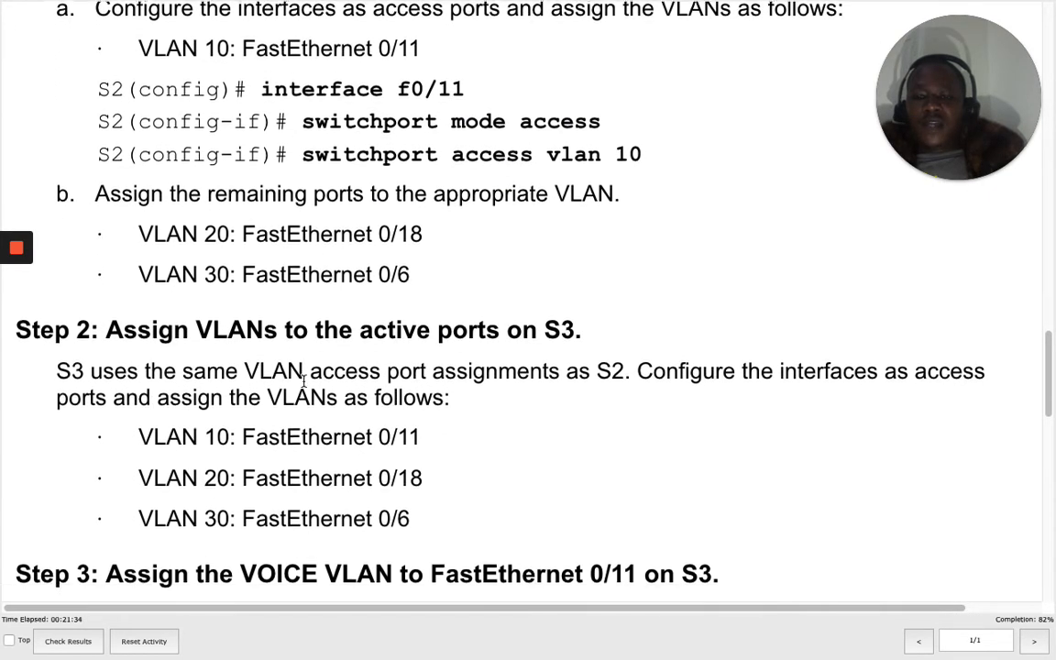
scroll(303, 381, "down", 1)
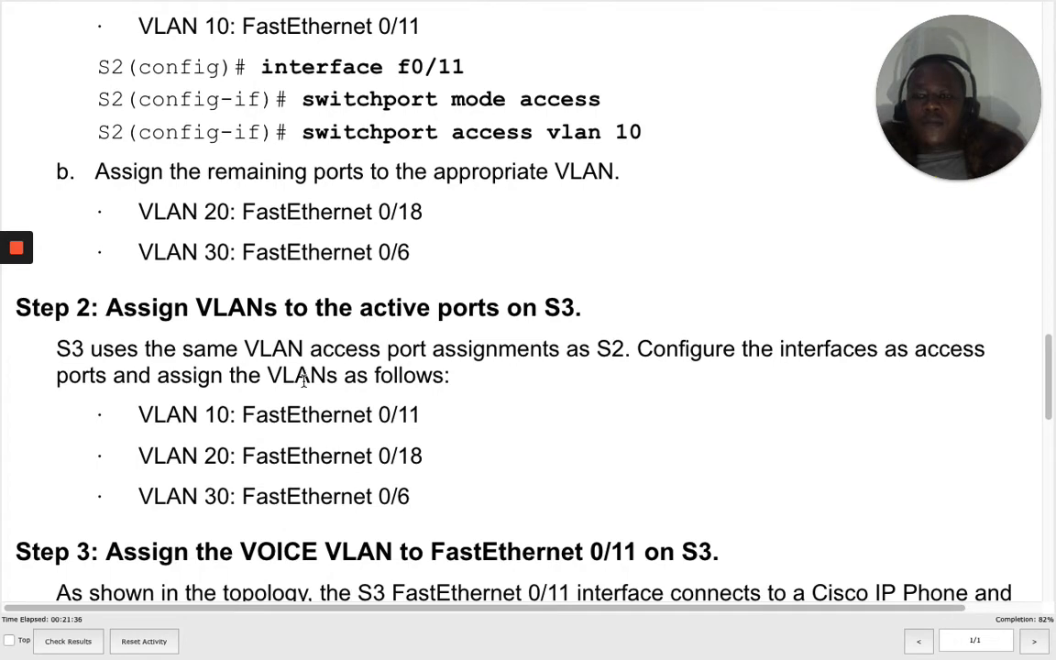
scroll(304, 380, "down", 2)
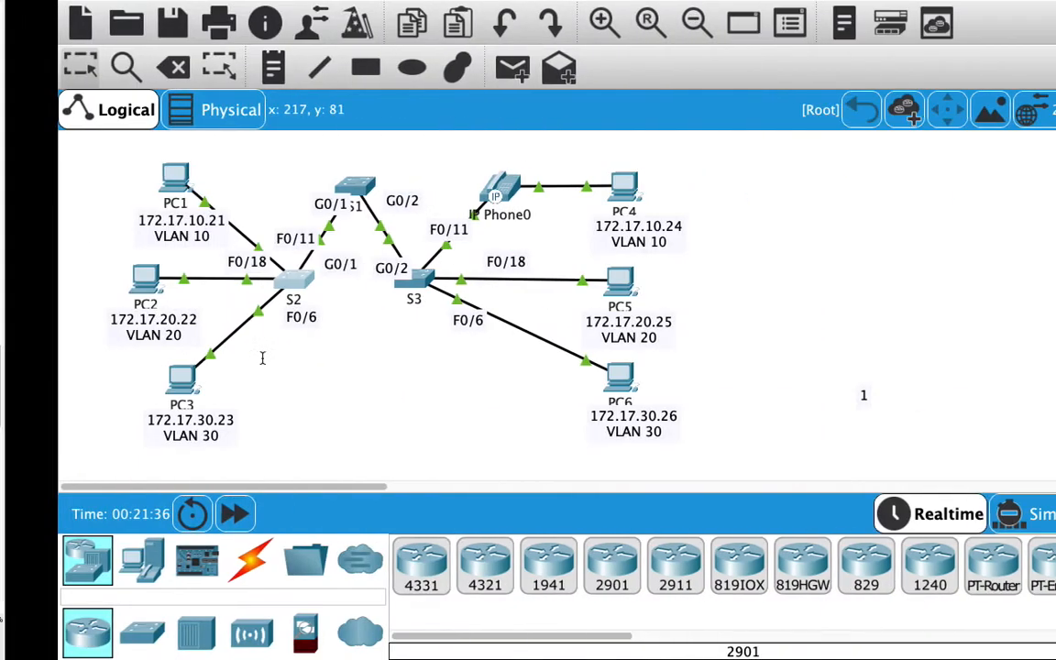
Open the CLI of switch S3 and enter interface configuration mode for FastEthernet 0/11
left_click(413, 278)
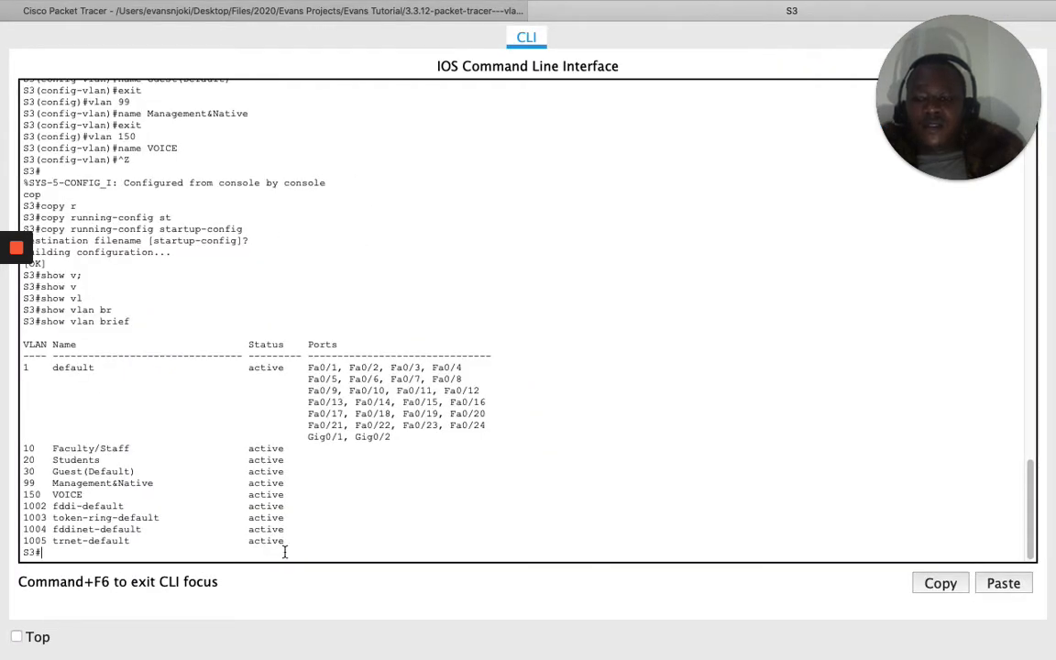
type("conf")
key("Tab")
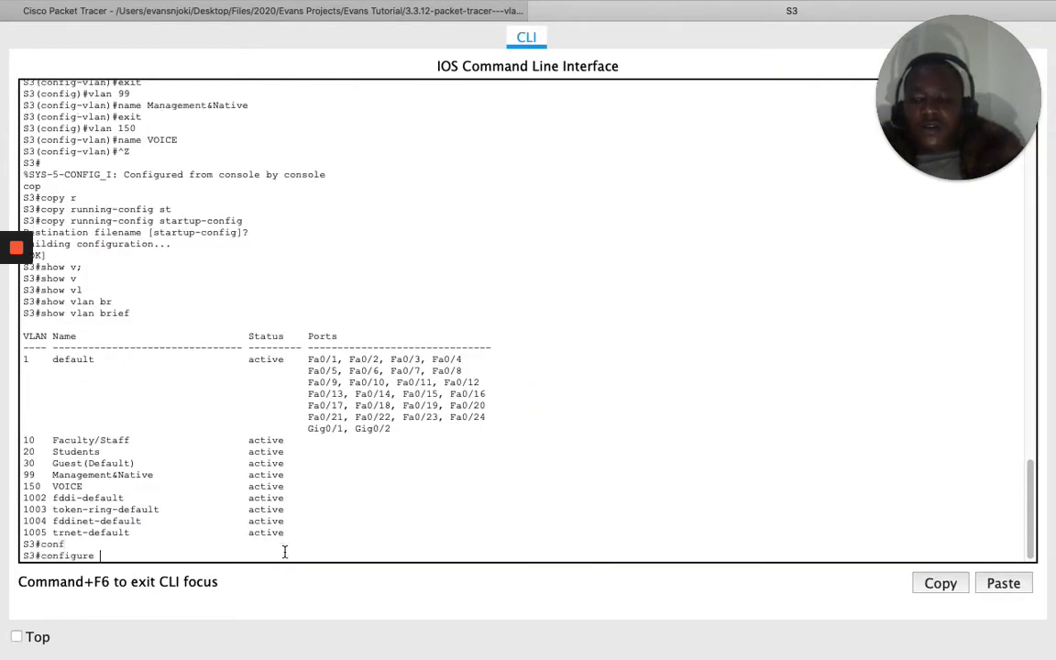
type("t")
key("Return")
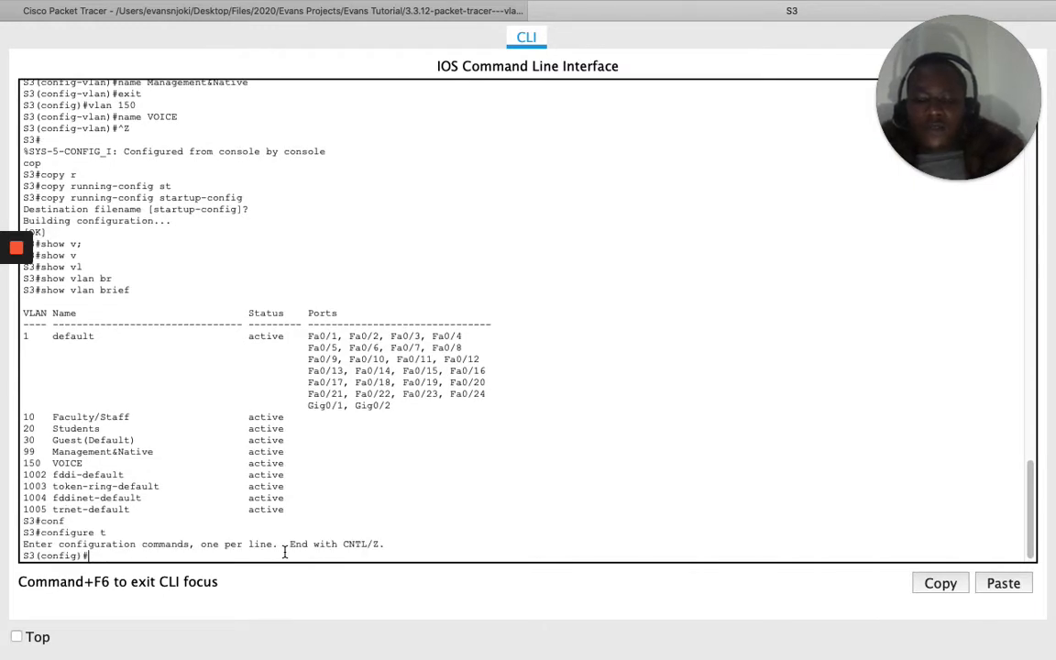
type("int")
key("Tab")
type("fa")
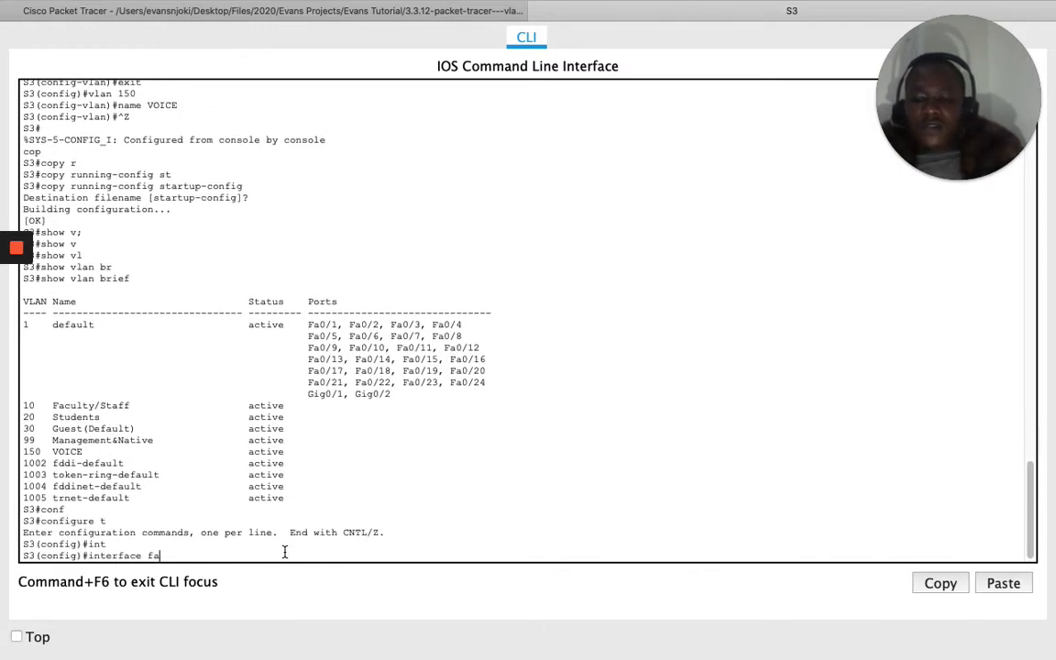
key("Tab")
type("0/11")
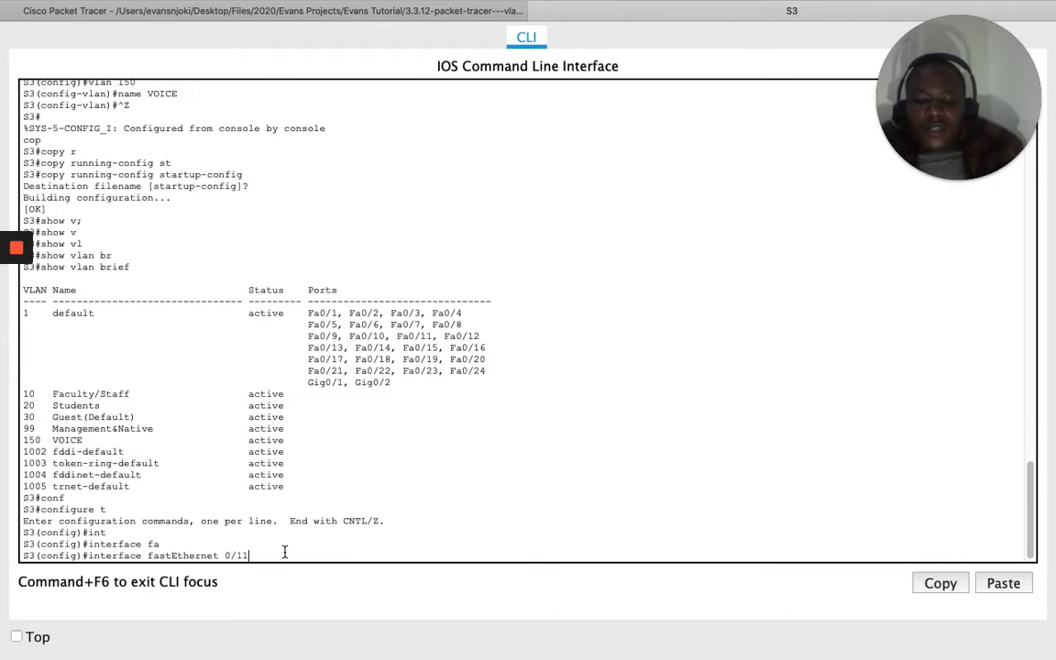
key("Return")
Configure FastEthernet 0/11 on S3 as an access port with switchport mode access
type("sw")
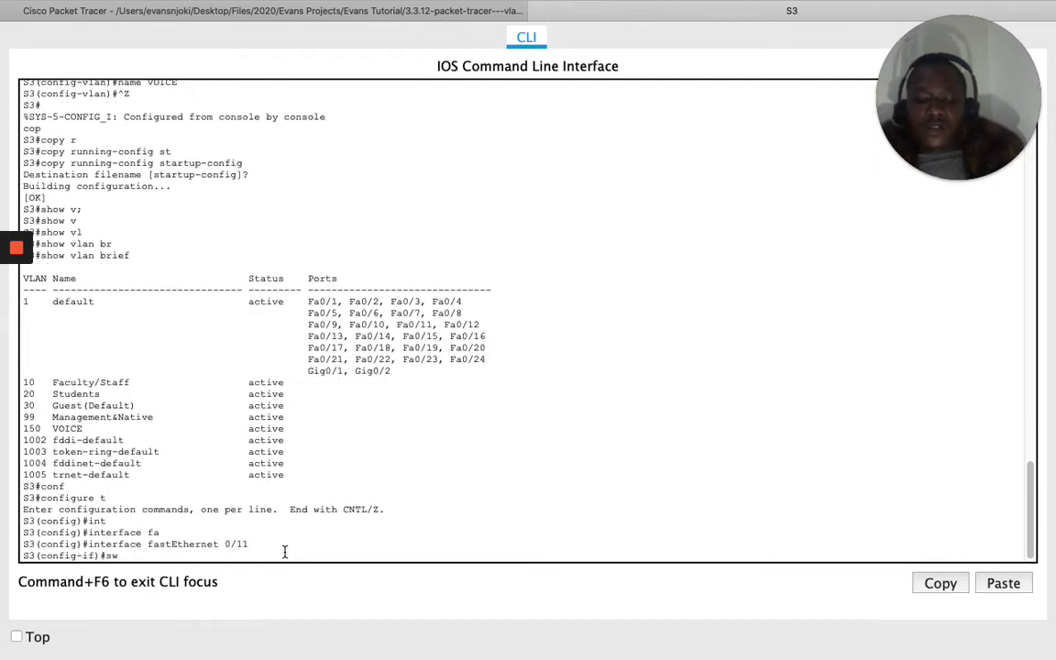
type("i")
key("Tab")
type("mo")
key("Tab")
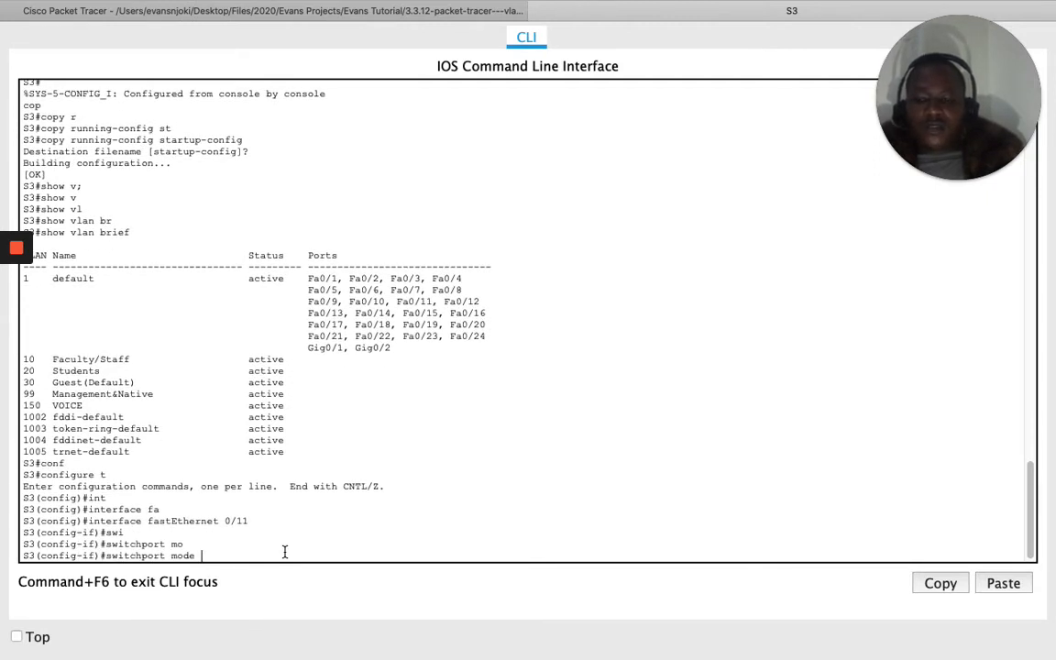
type("ac")
key("Tab")
key("Return")
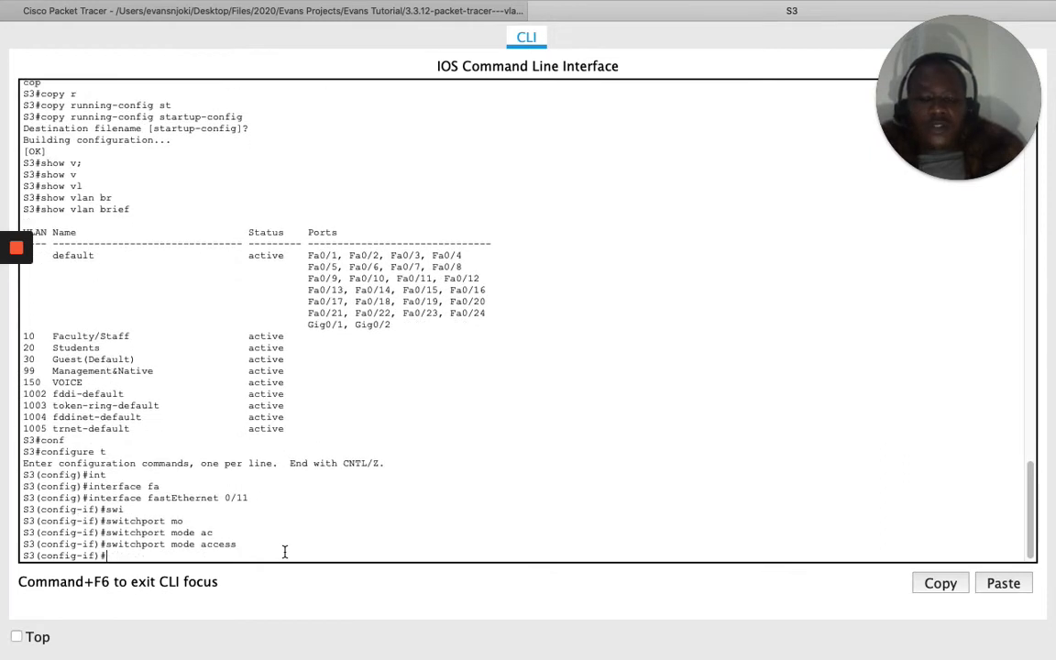
Assign FastEthernet 0/11 on S3 to VLAN 10 with switchport access vlan 10 and exit interface configuration mode
type("swi")
key("Tab")
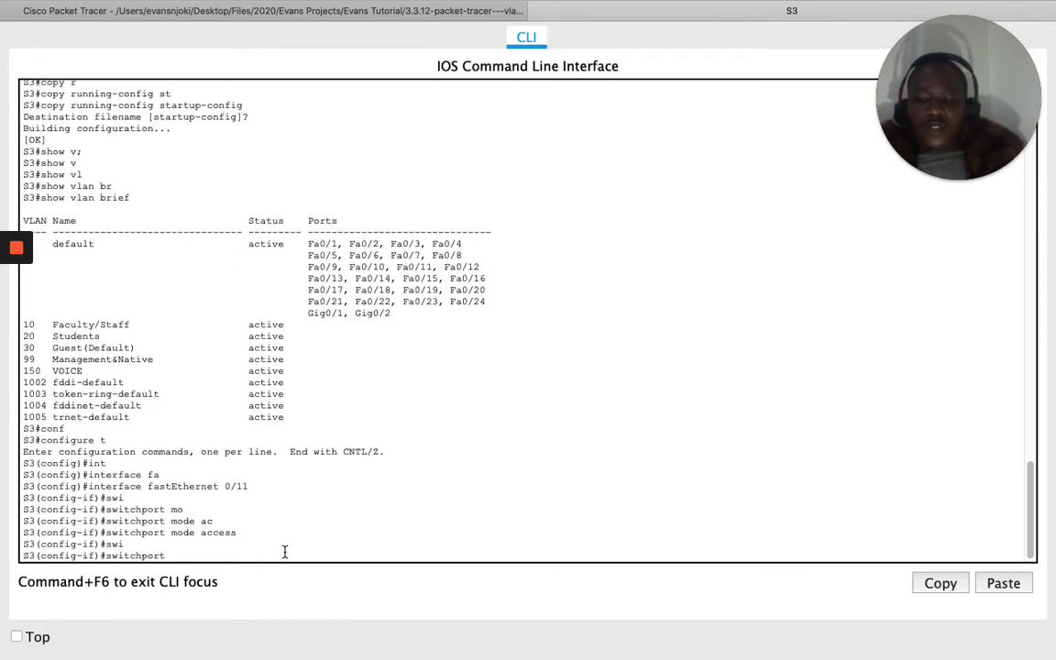
type("acc")
key("Tab")
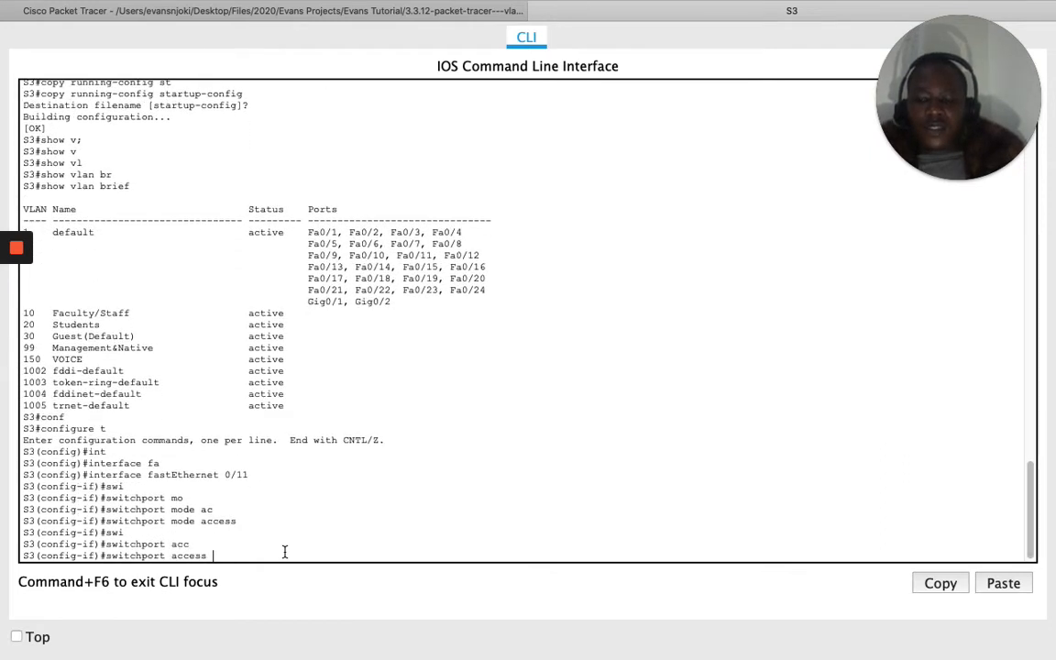
type("vl")
key("Tab")
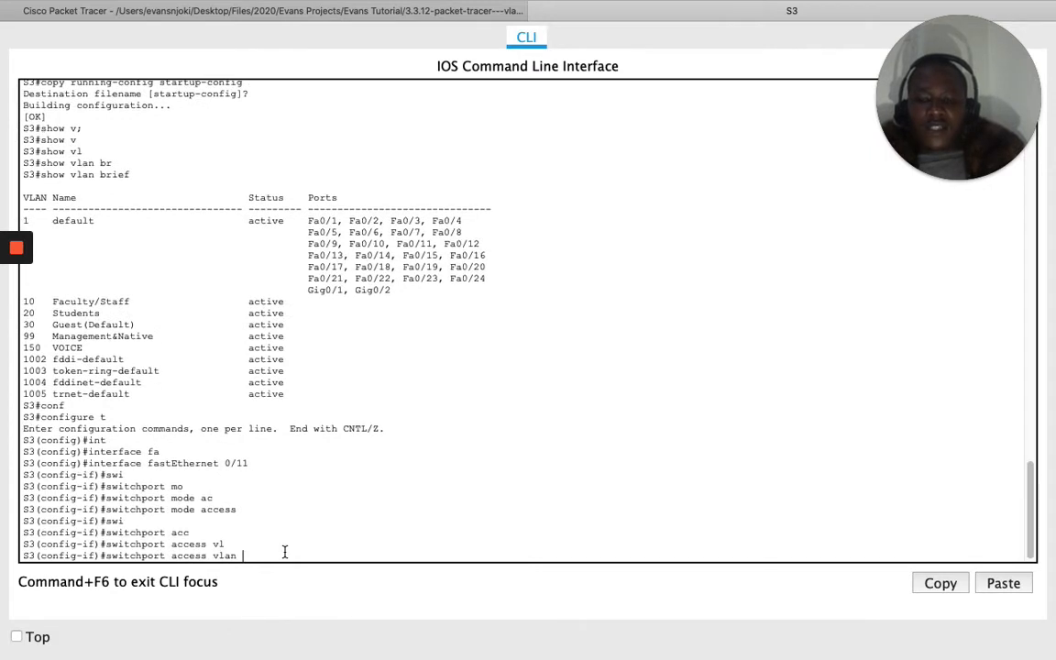
type("10")
key("Return")
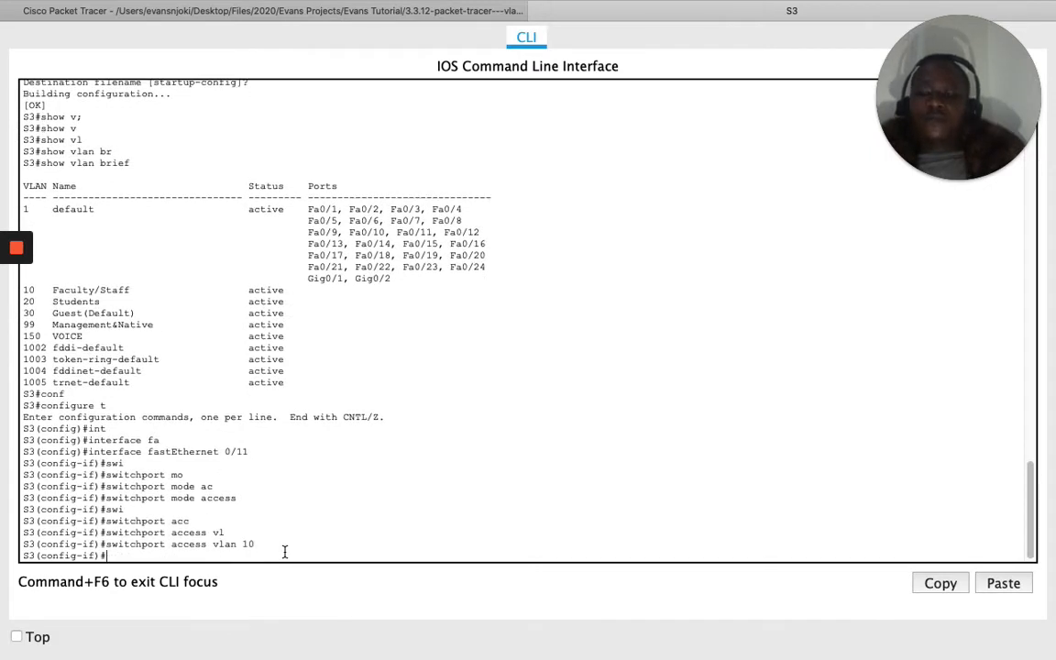
type("exit")
key("Return")
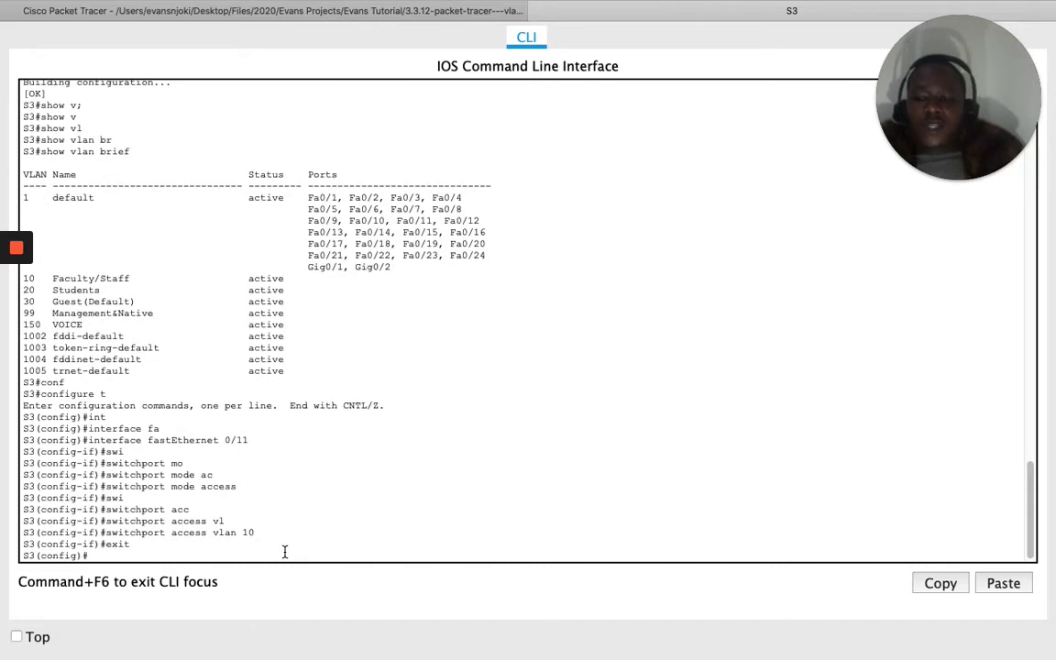
Check the VLAN 20 port in the activity instructions and enter interface configuration mode for FastEthernet 0/18 on S3
type("int")
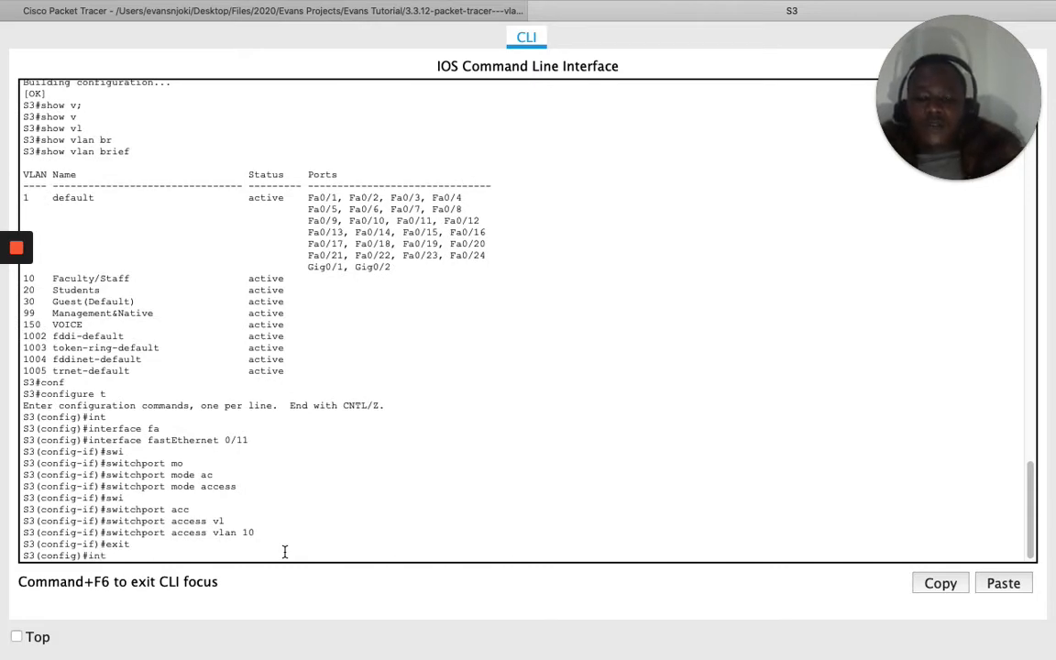
key("ctrl+Left")
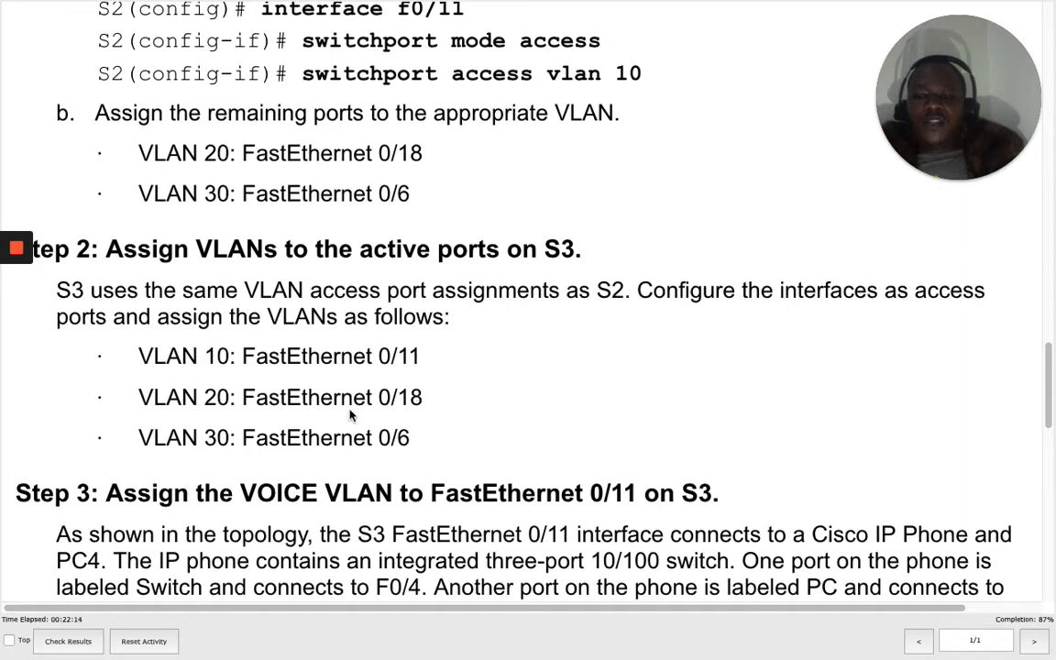
key("ctrl+Right")
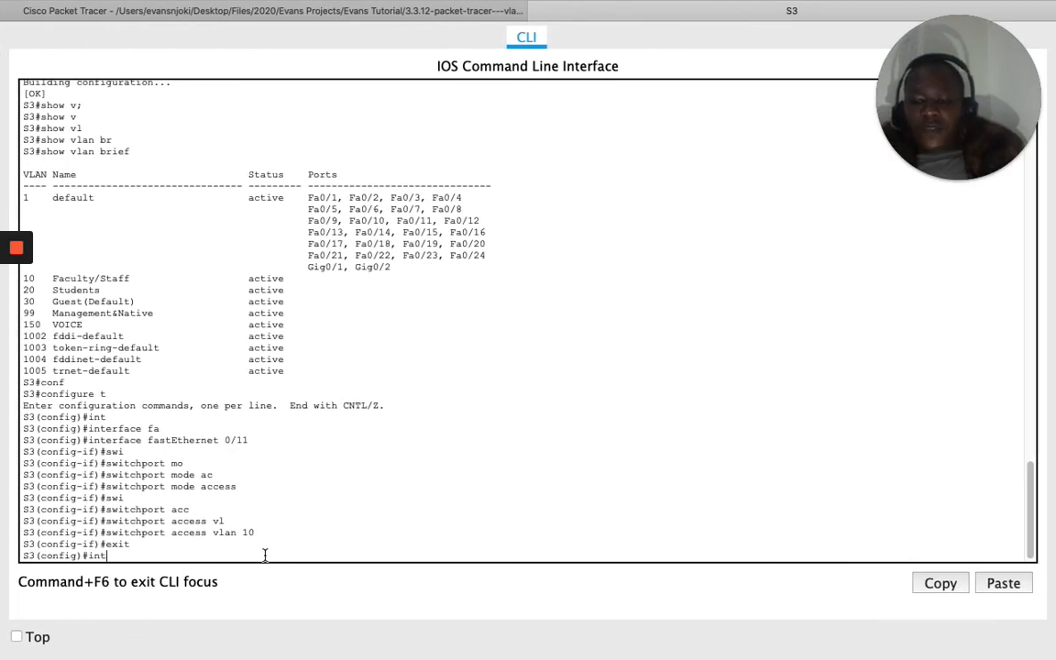
key("Tab")
type("f")
key("Tab")
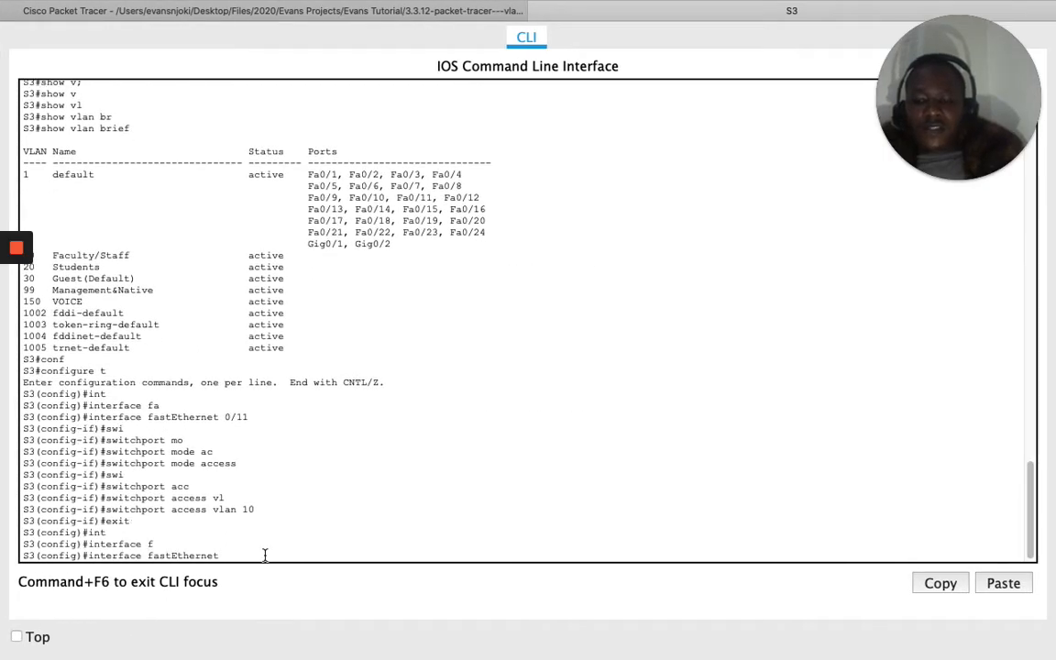
type("0/18")
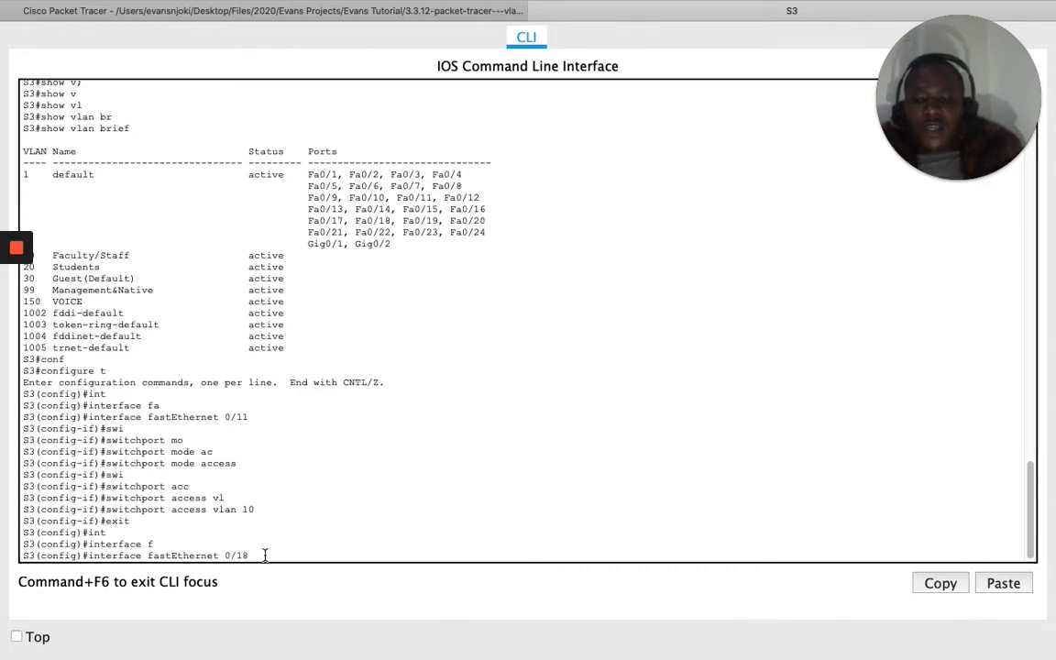
key("ctrl+Left")
key("ctrl+Right")
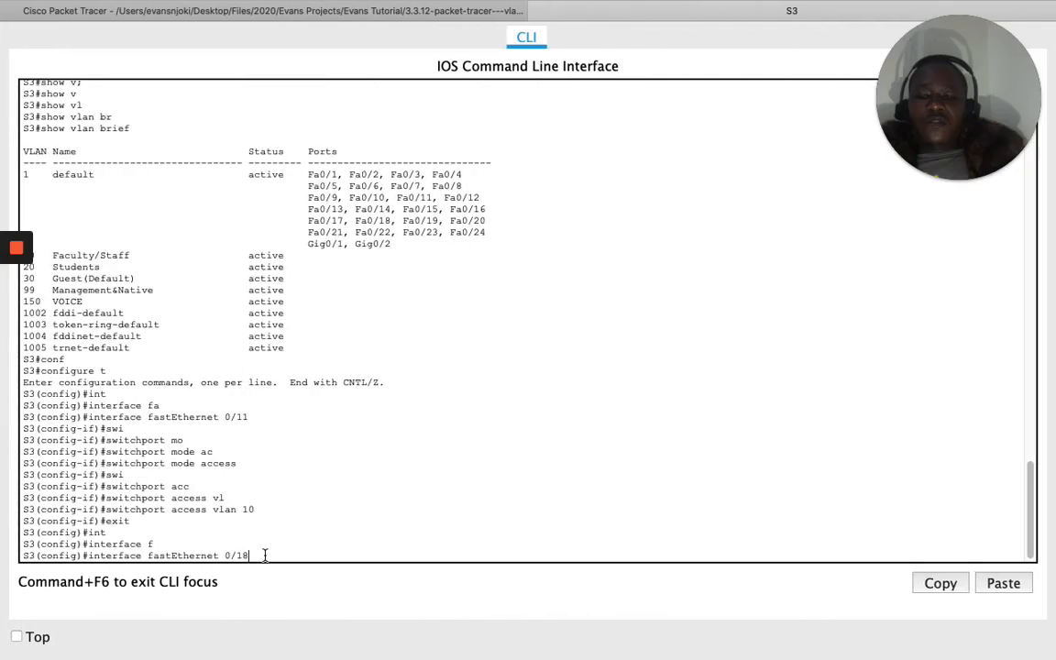
key("Return")
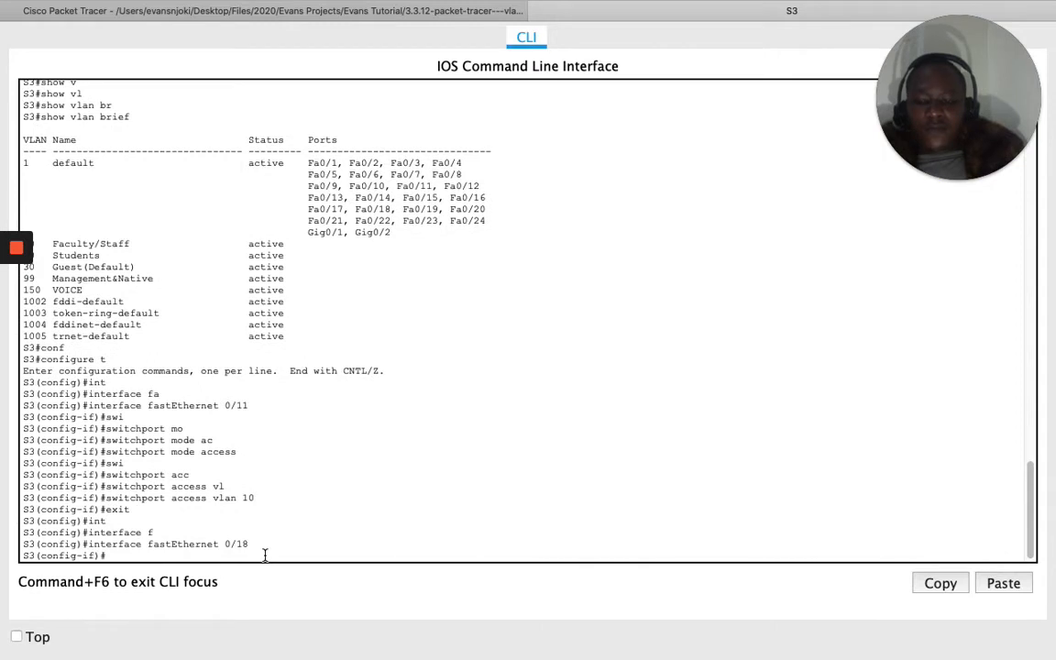
Configure FastEthernet 0/18 on S3 as an access port with switchport mode access
type("sw")
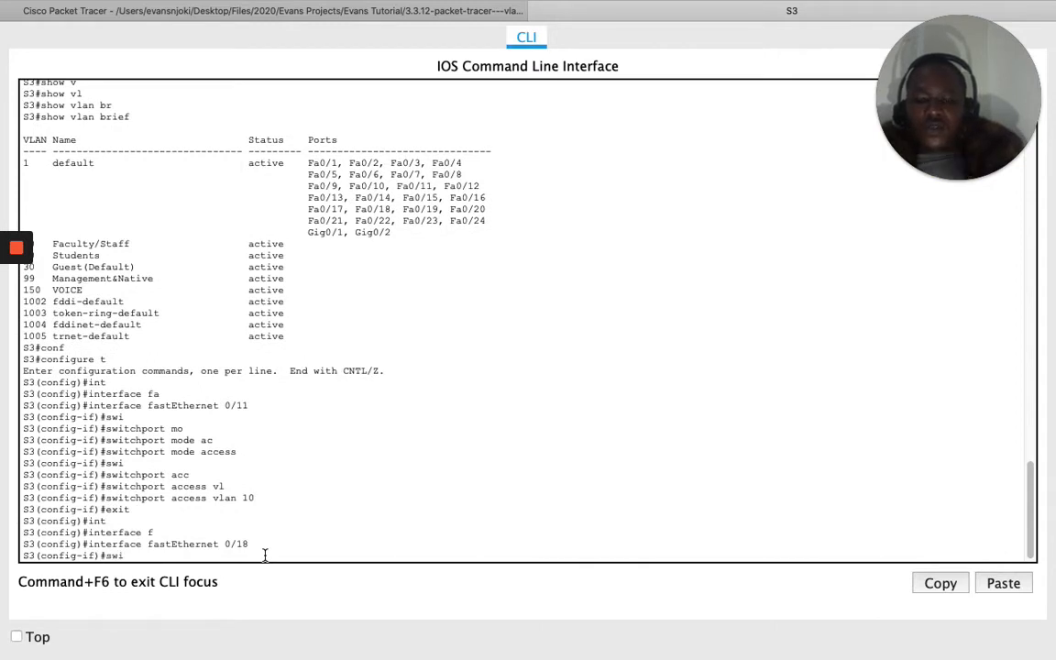
type("i")
key("Tab")
type("m")
key("Tab")
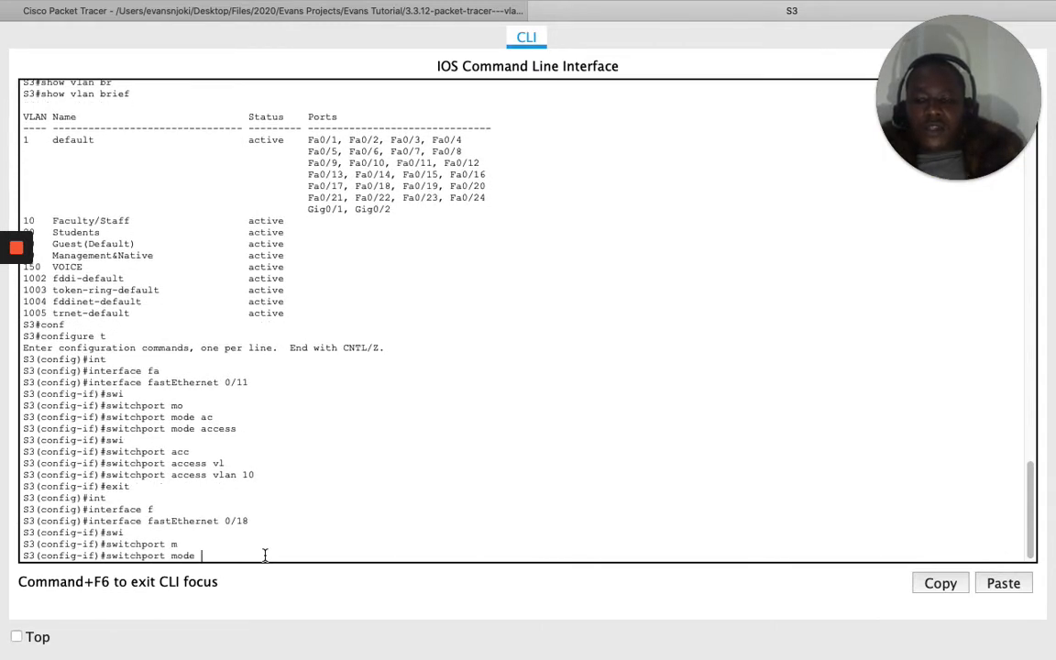
type("ac")
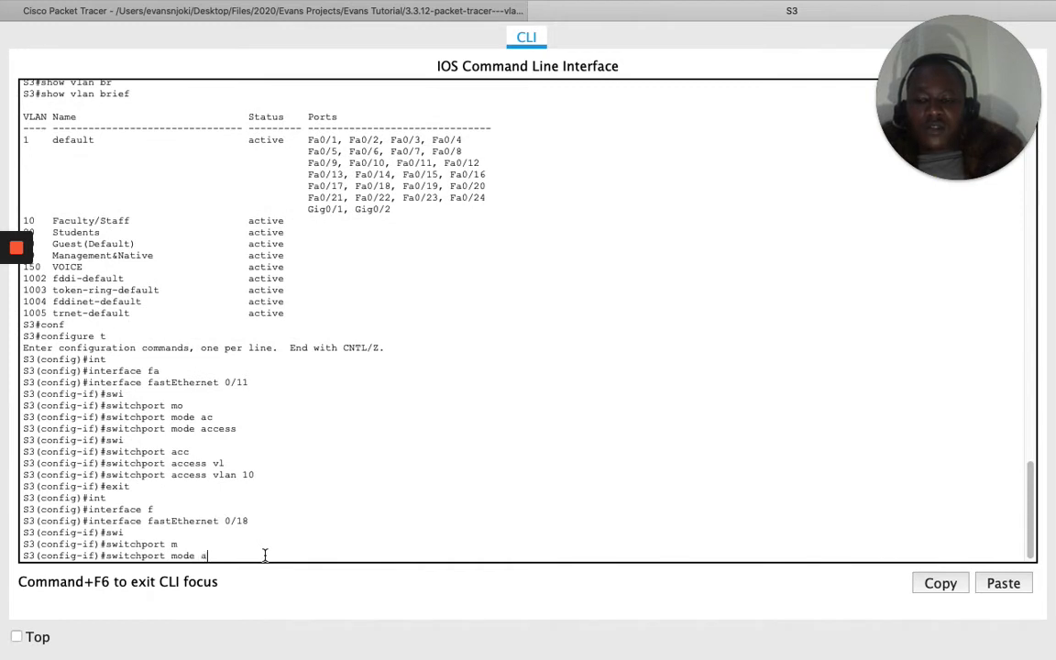
key("Tab")
key("Return")
Assign FastEthernet 0/18 on S3 to VLAN 20 with switchport access vlan 20 and end the configuration session
type("swi")
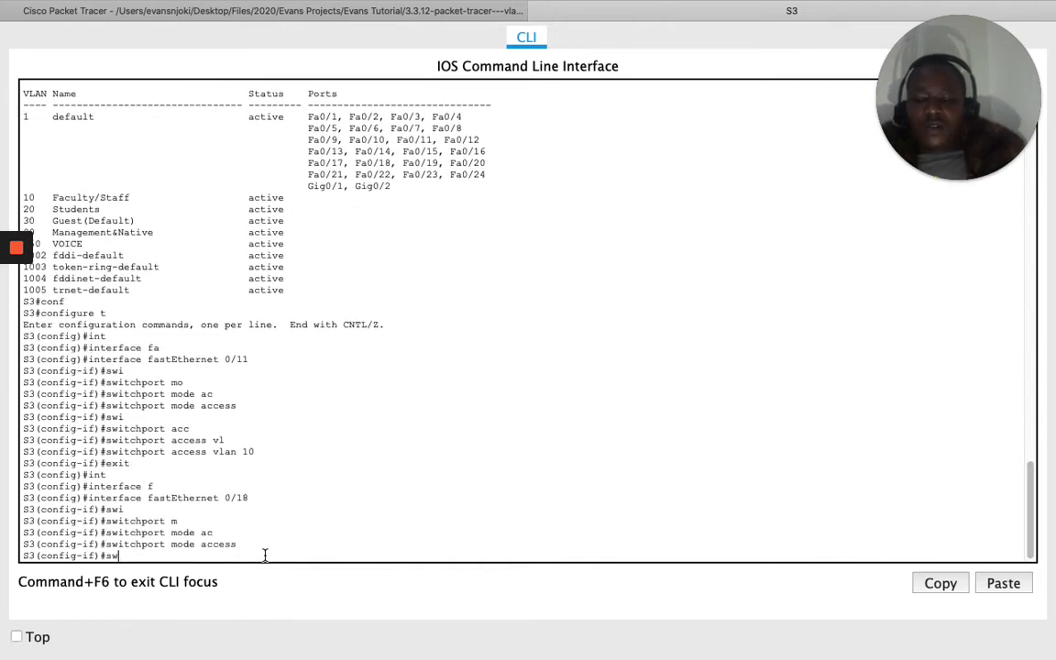
key("Tab")
type("ac")
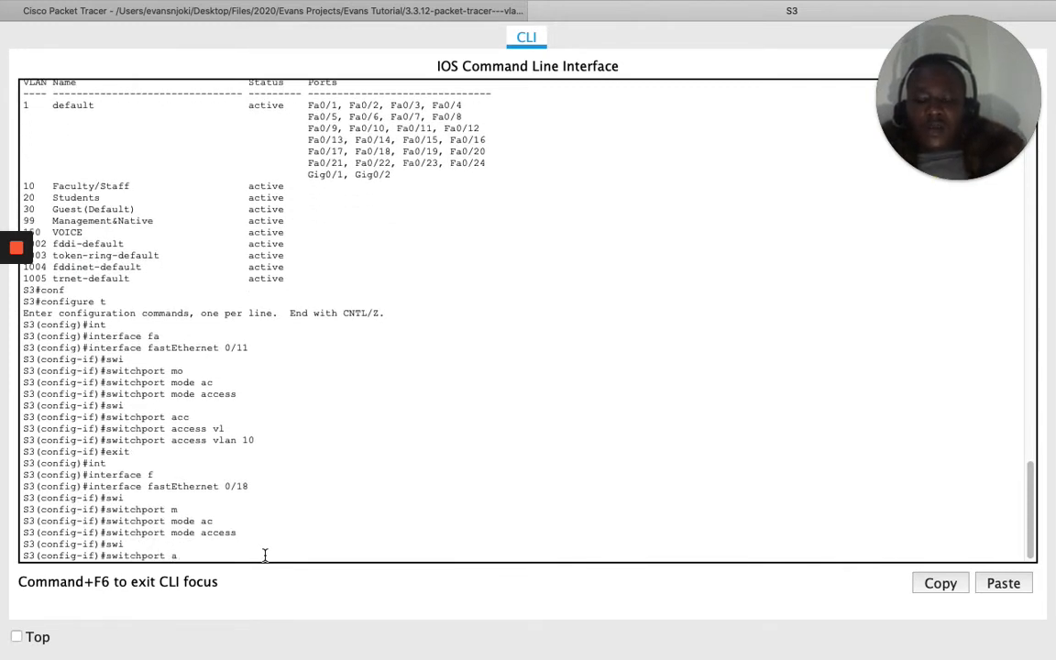
key("Tab")
type("vla")
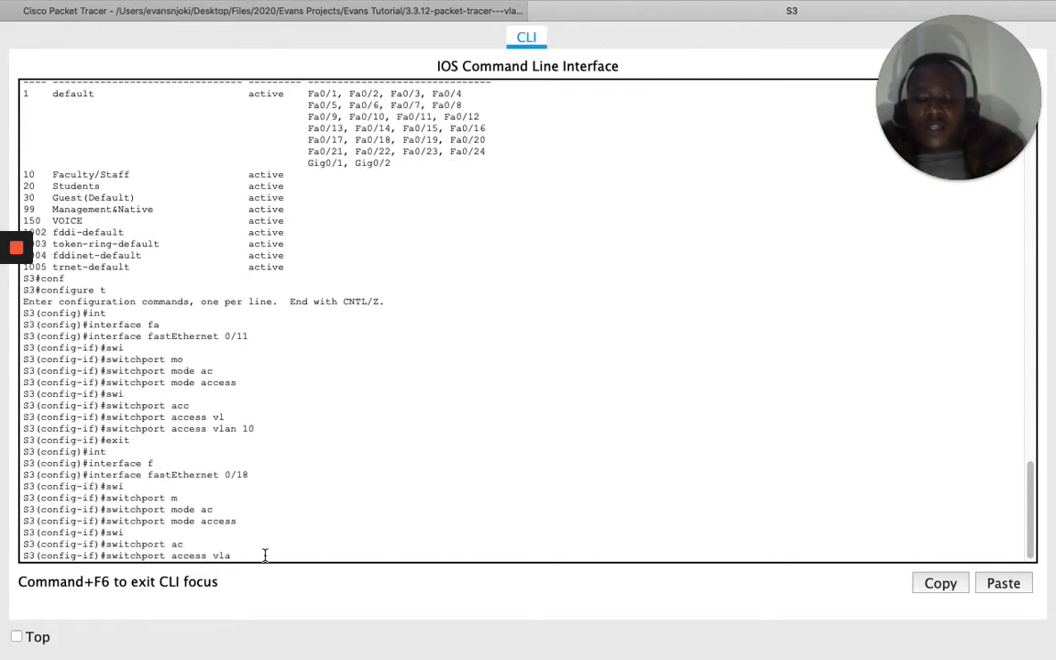
key("Tab")
type("20")
key("Return")
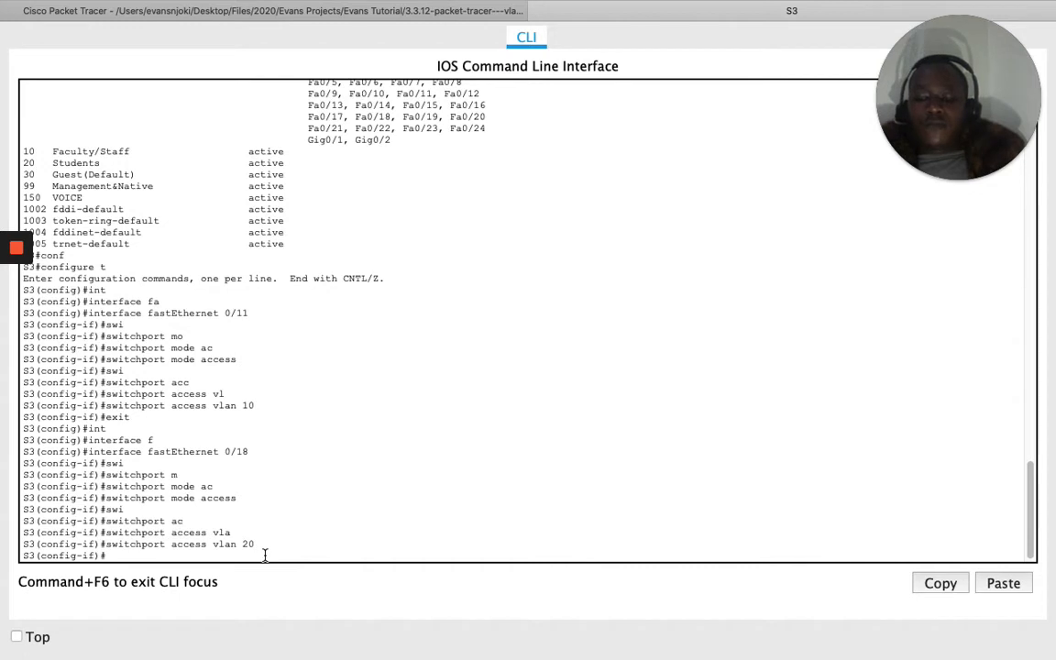
type("end")
key("Return")
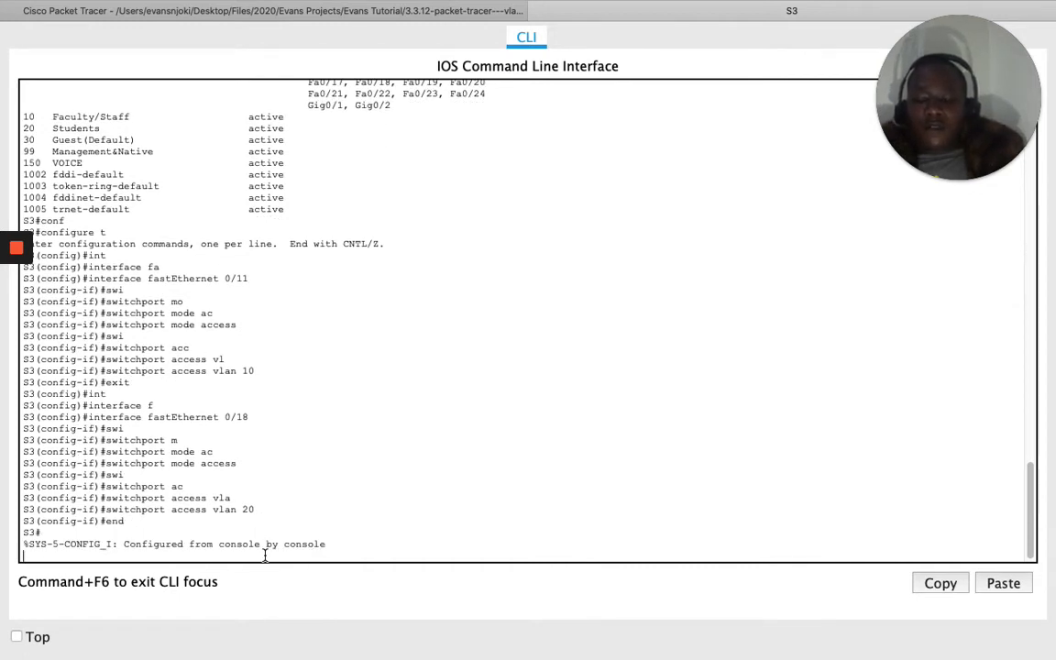
key("Return")
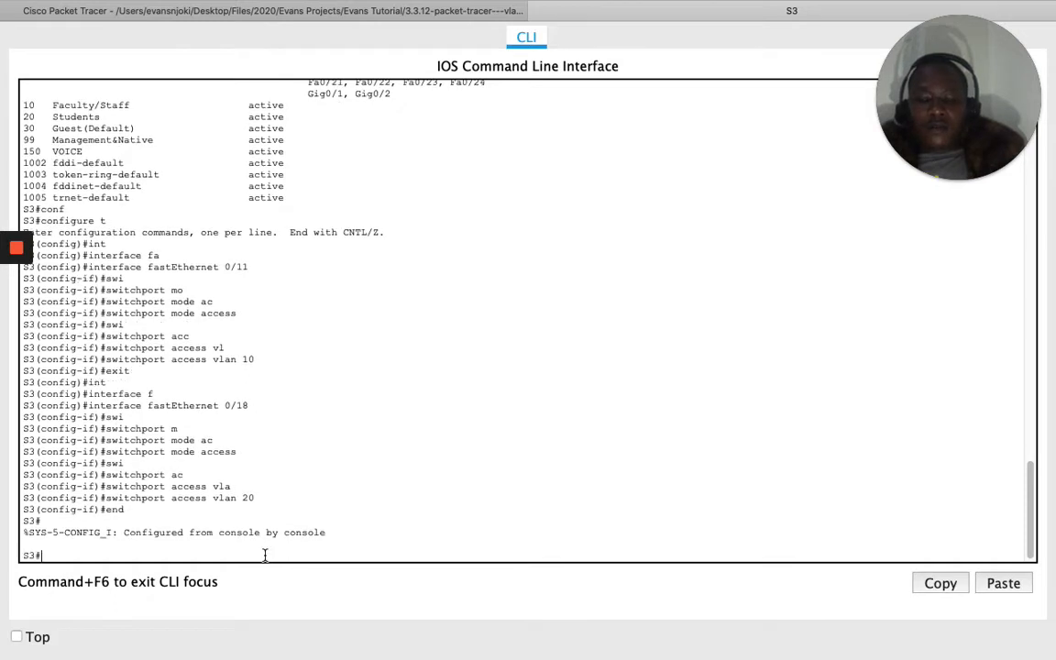
Enter global configuration mode on S3 with configure t and open interface configuration for FastEthernet 0/6
type("conf")
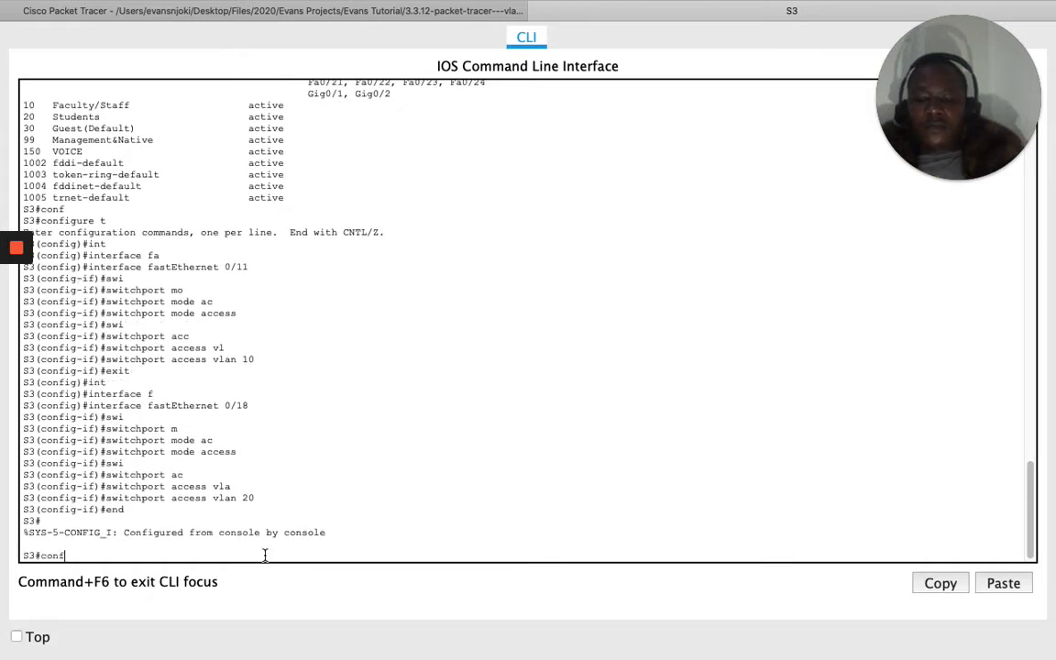
key("Tab")
type("t")
key("Return")
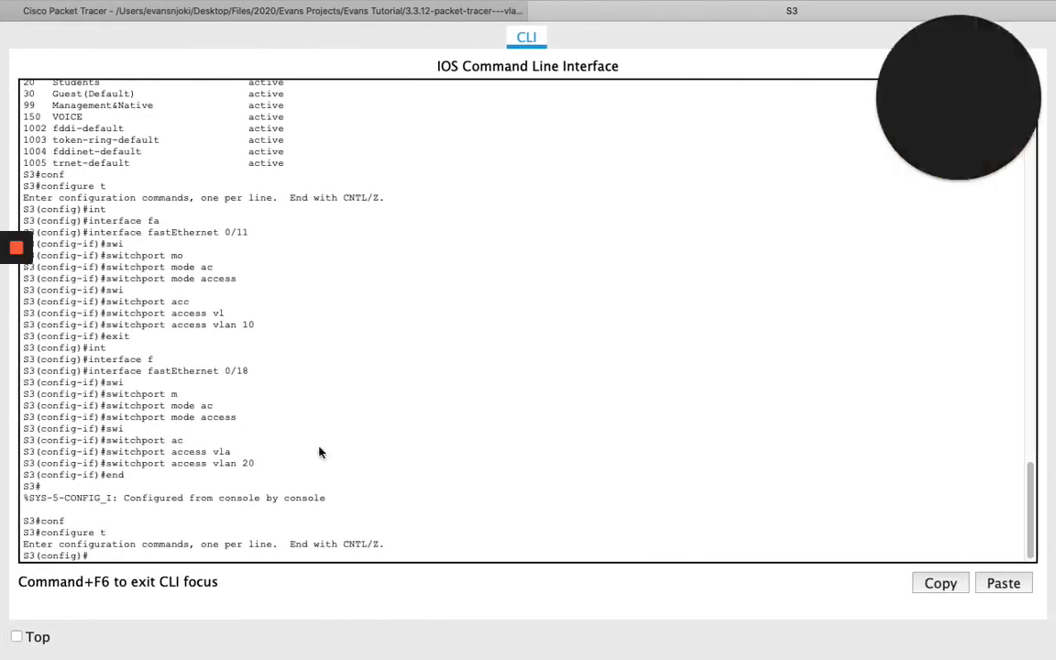
key("Up")
key("Up")
key("Up")
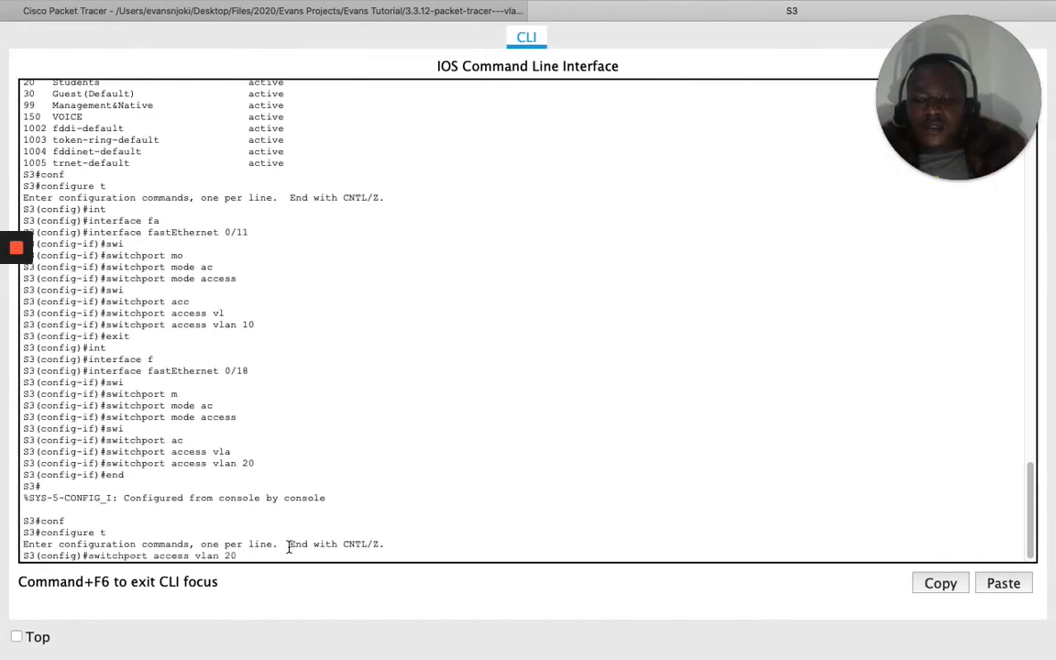
key("BackSpace")
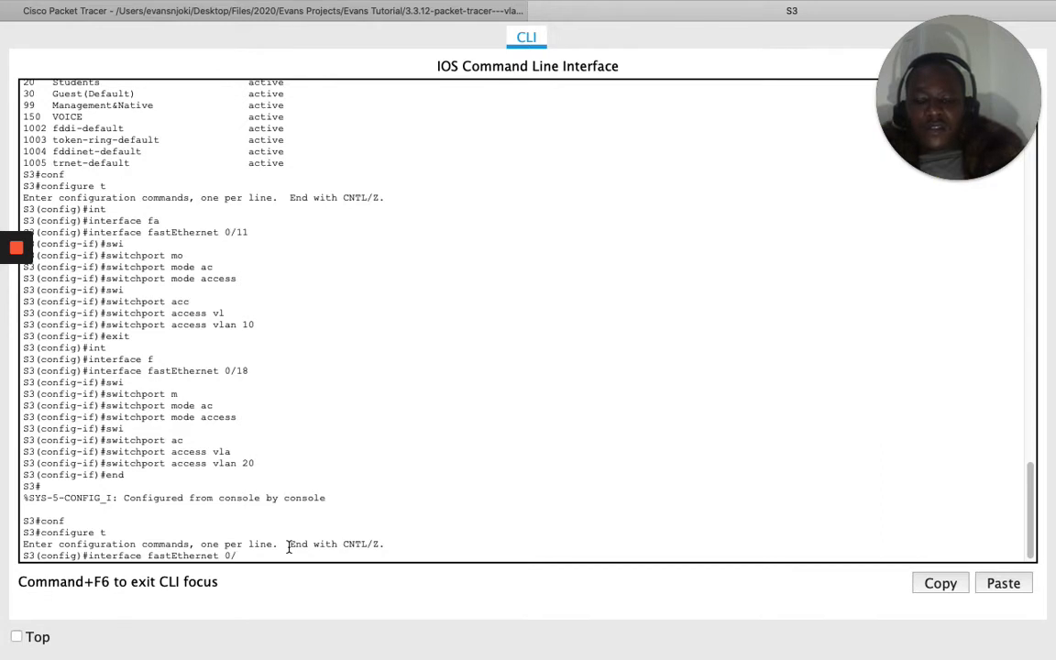
type("6")
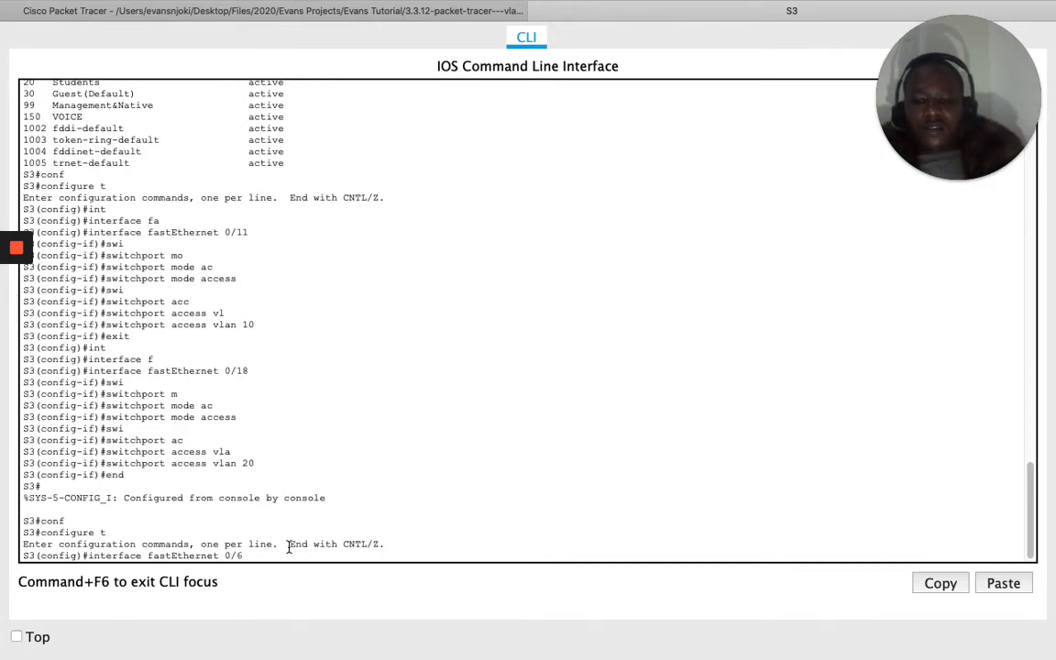
key("Return")
Configure FastEthernet 0/6 on S3 as an access port with switchport mode access
key("Up")
key("Up")
key("Up")
key("Up")
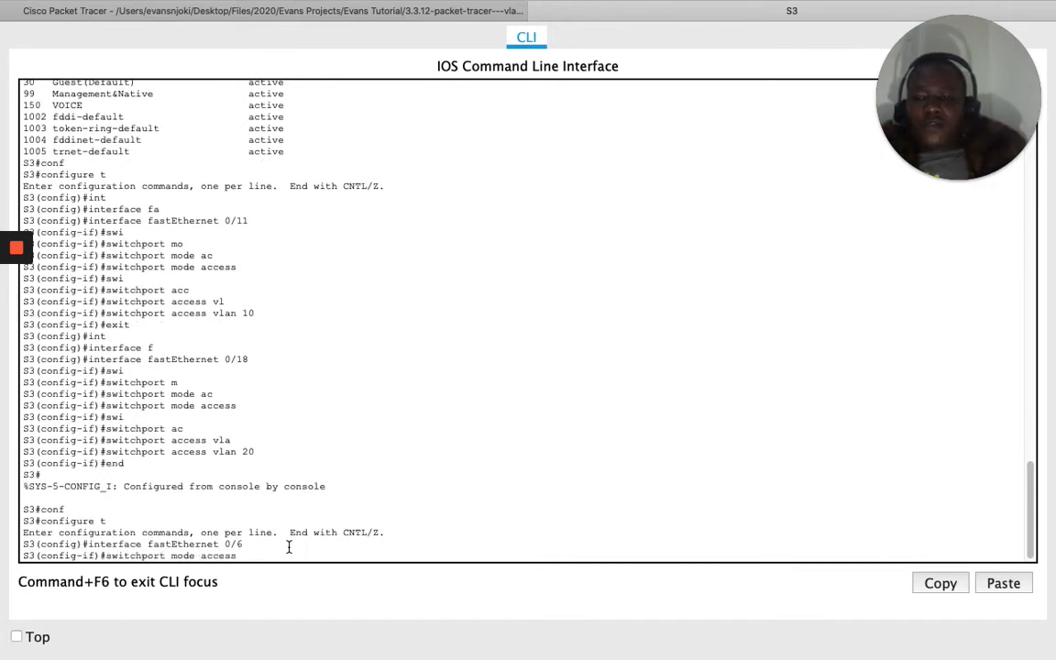
key("Return")
Assign FastEthernet 0/6 on S3 to VLAN 30 with switchport access vlan 30
key("Up")
key("Up")
key("Up")
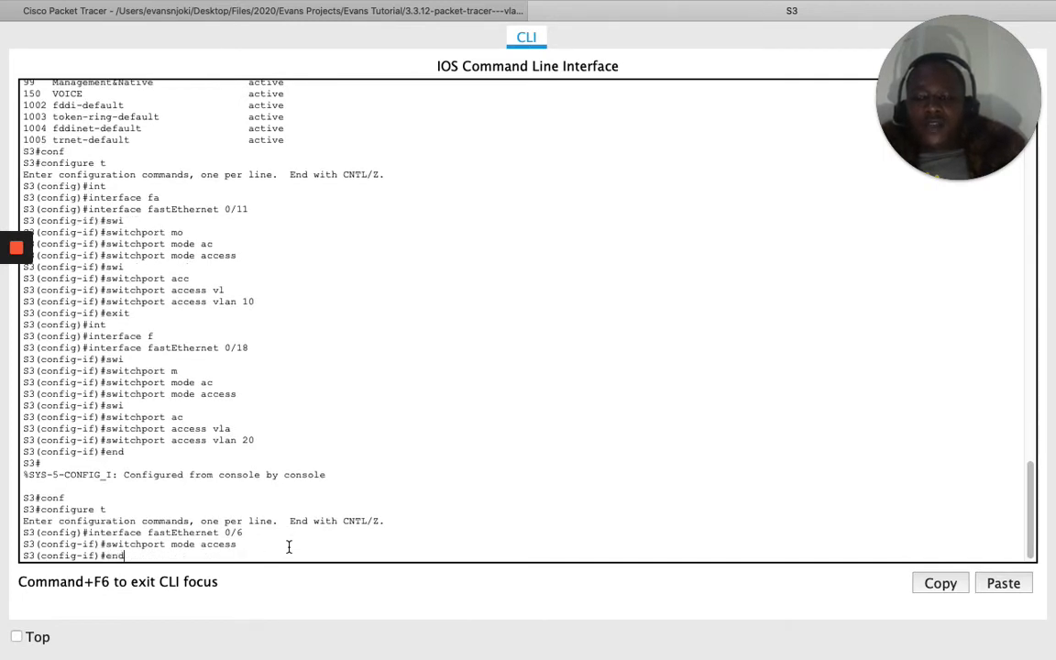
key("Up")
key("BackSpace")
key("BackSpace")
type("30")
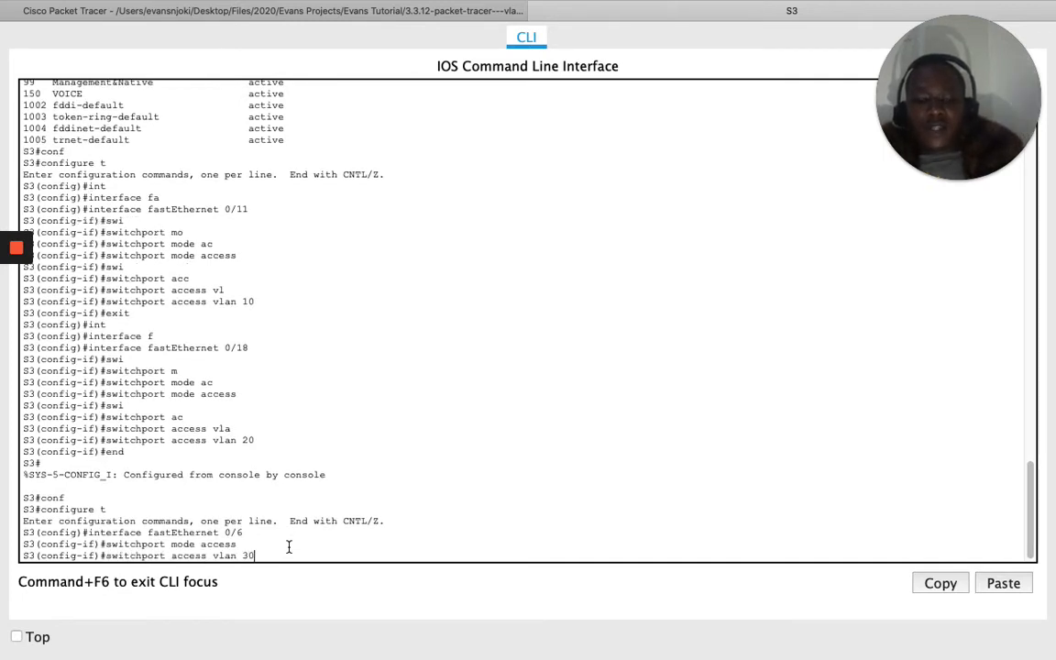
key("Return")
Read the Step 3 instructions for the VOICE VLAN on S3 and examine the IP phone's connections in the topology
key("ctrl+Left")
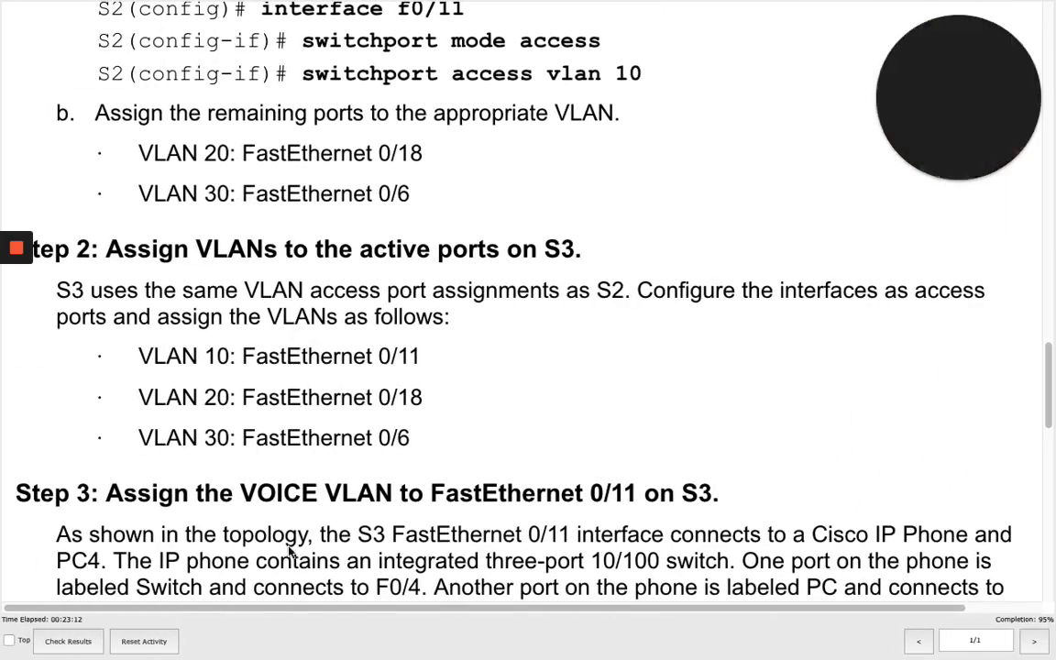
scroll(289, 547, "down", 3)
scroll(289, 547, "down", 6)
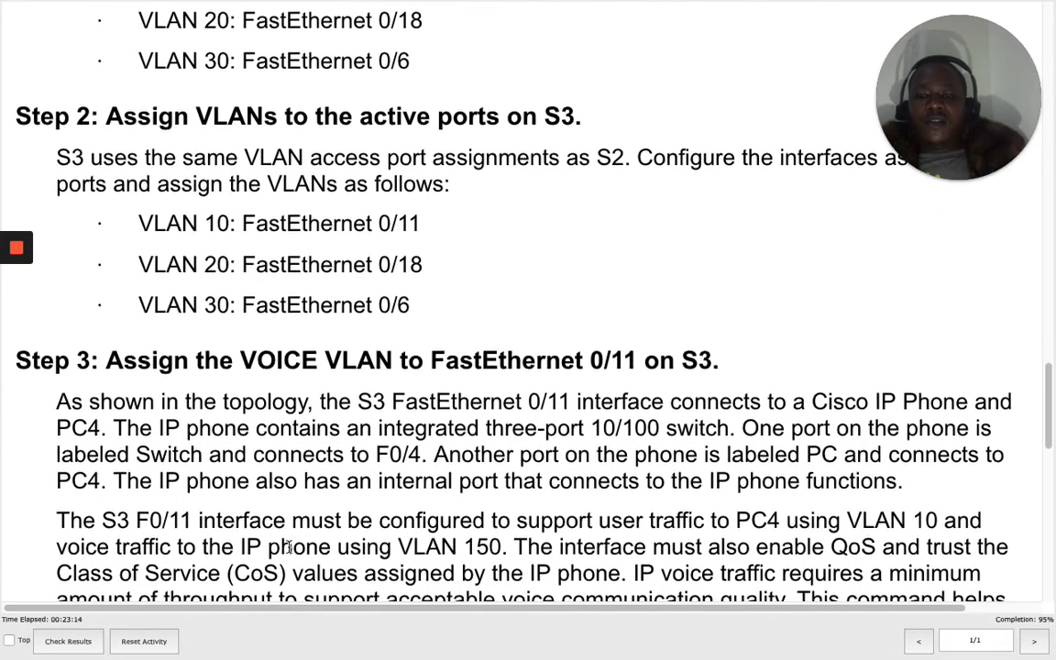
scroll(289, 547, "down", 1)
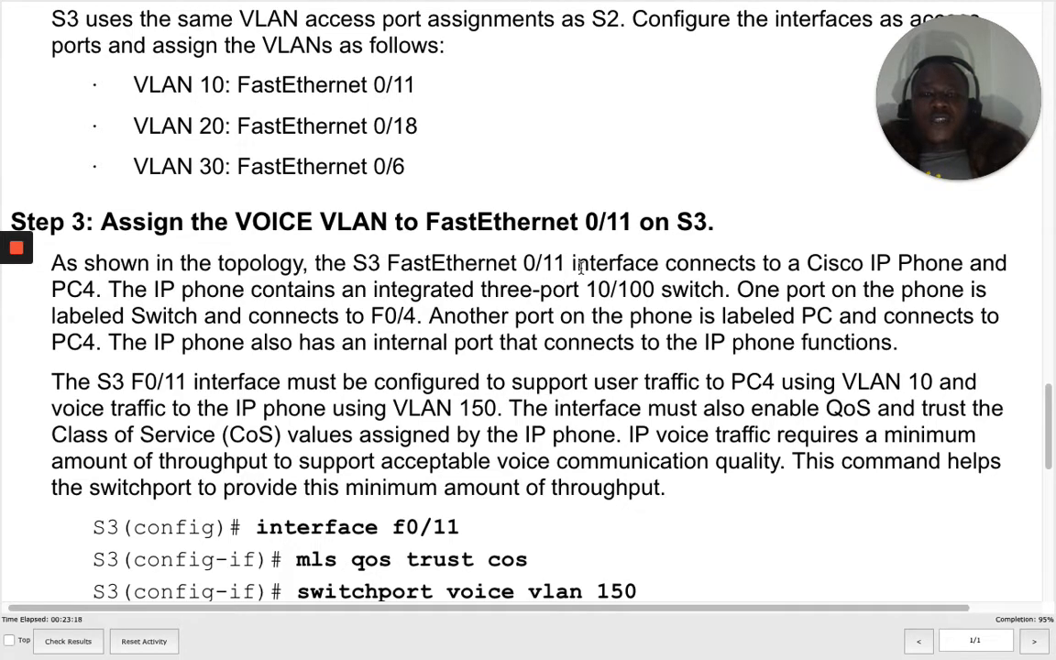
scroll(581, 266, "up", 1)
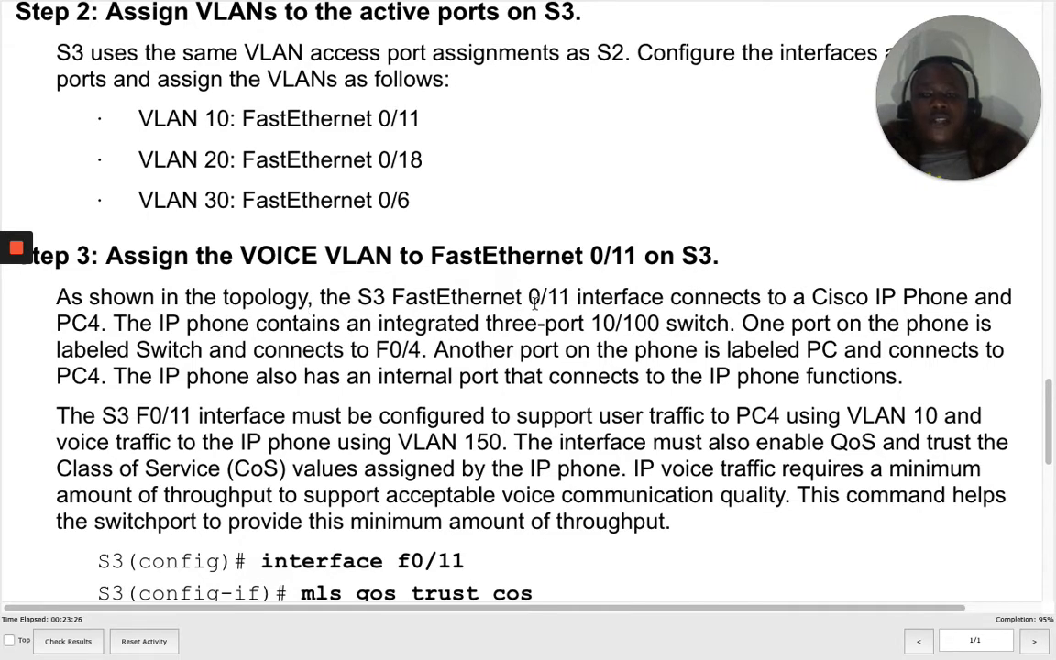
scroll(536, 305, "down", 1)
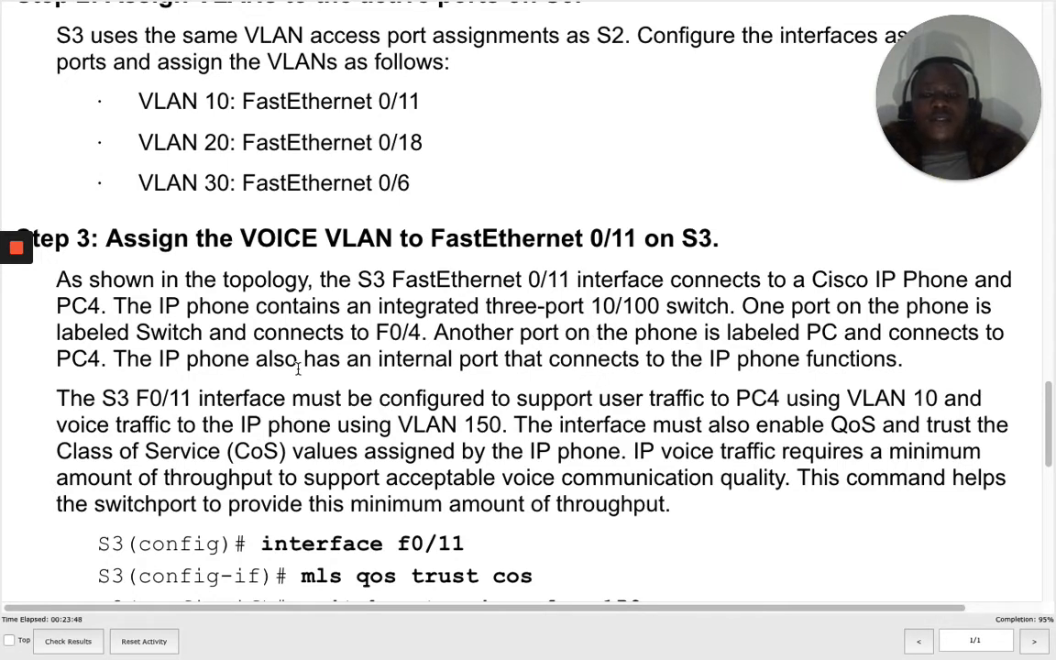
key("ctrl+Left")
key("ctrl+Right")
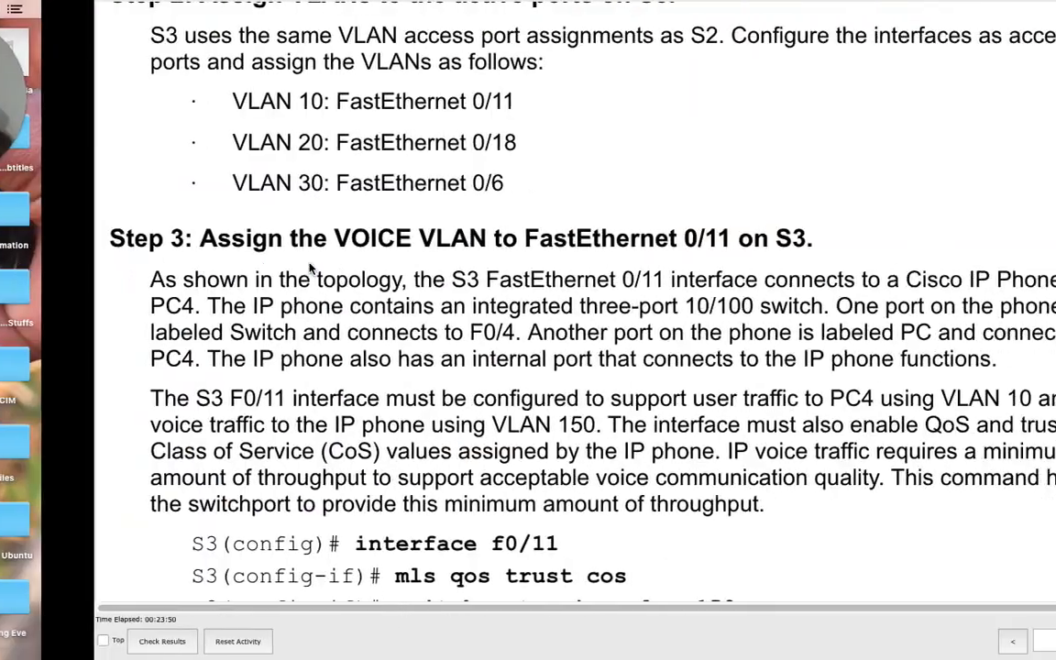
key("ctrl+Right")
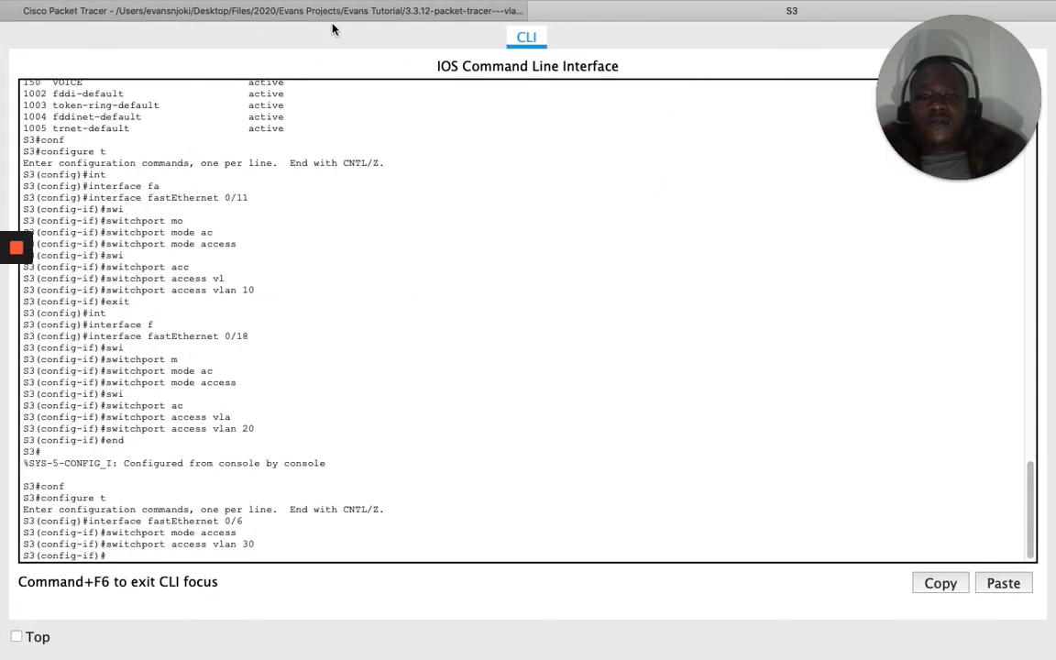
left_click(334, 13)
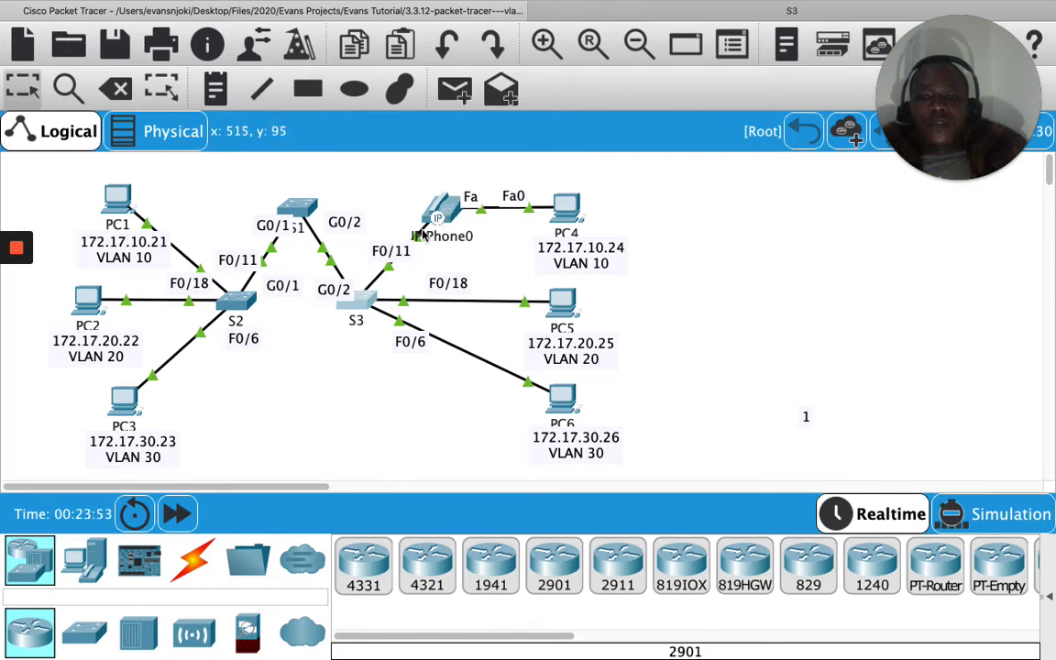
mouse_move(420, 236)
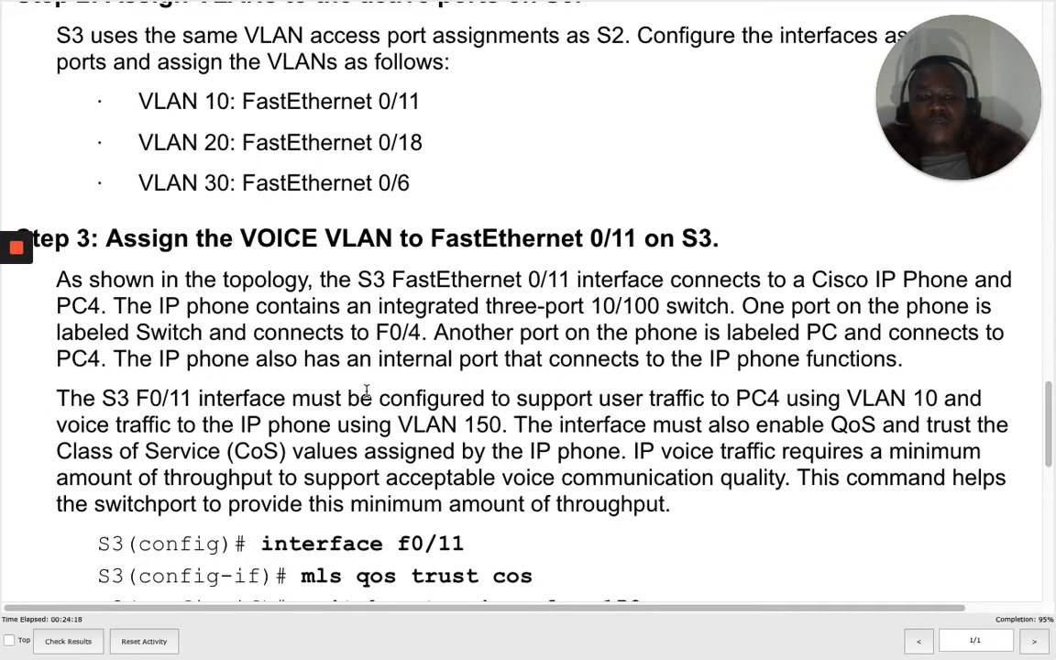
scroll(245, 371, "down", 1)
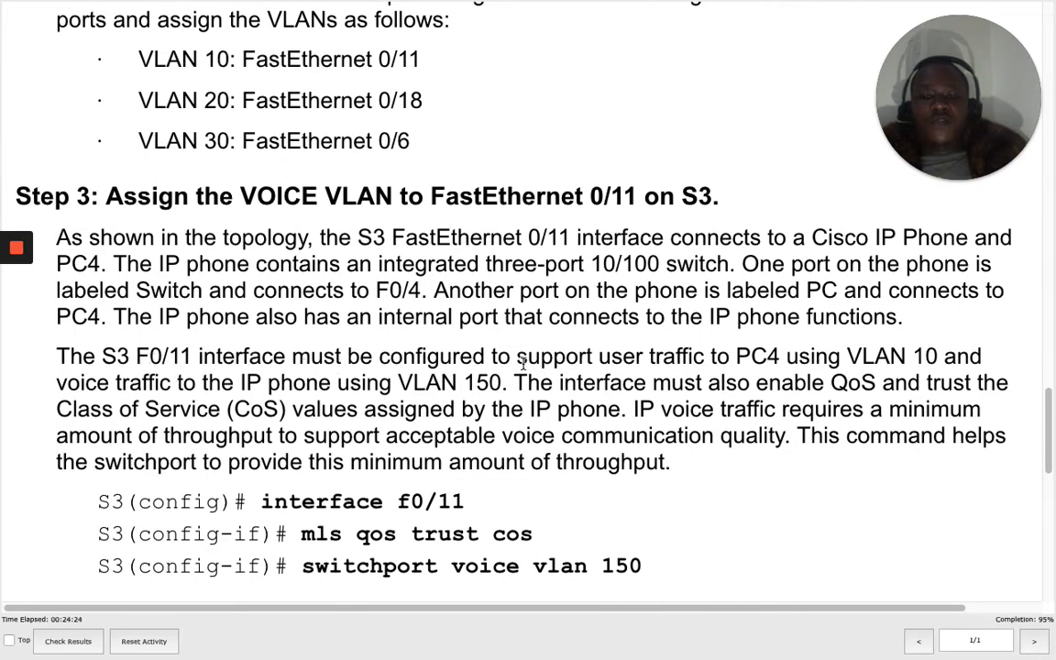
scroll(591, 338, "down", 1)
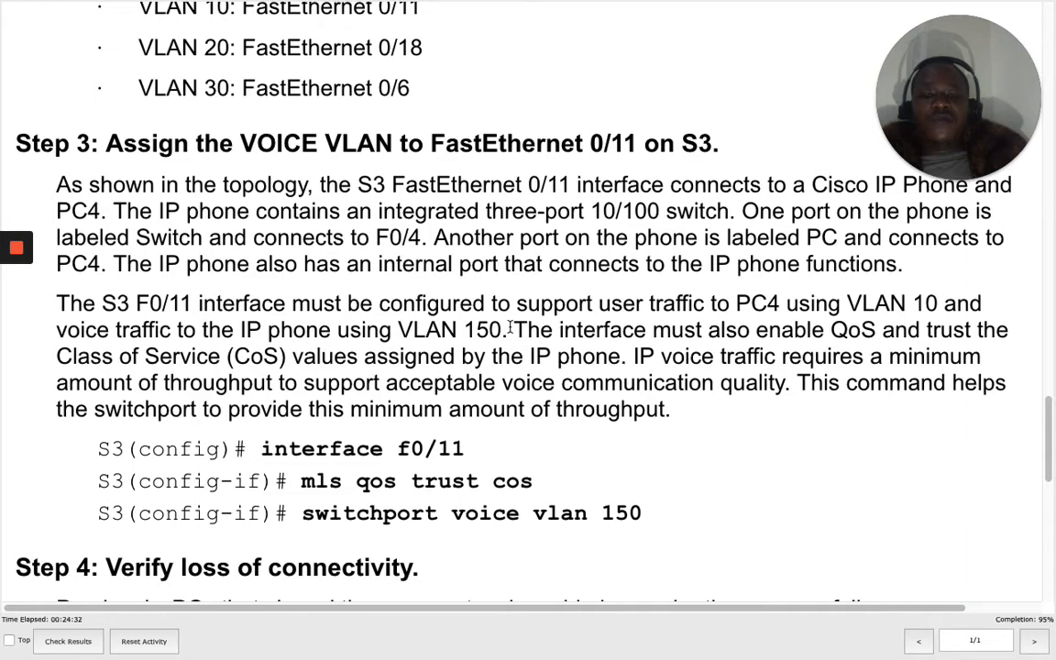
scroll(578, 348, "down", 1)
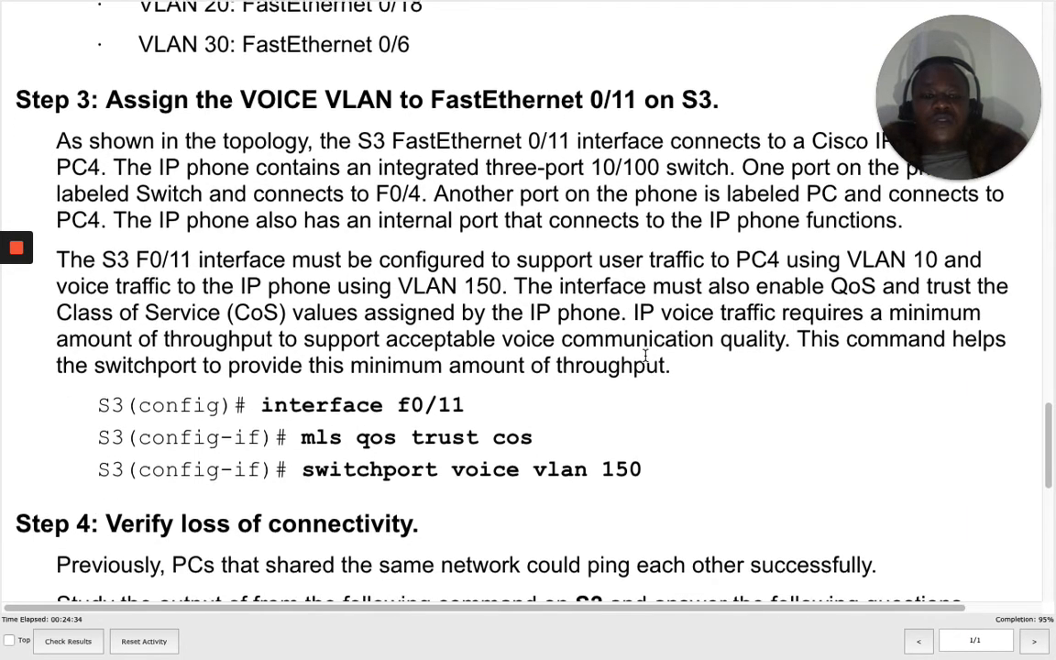
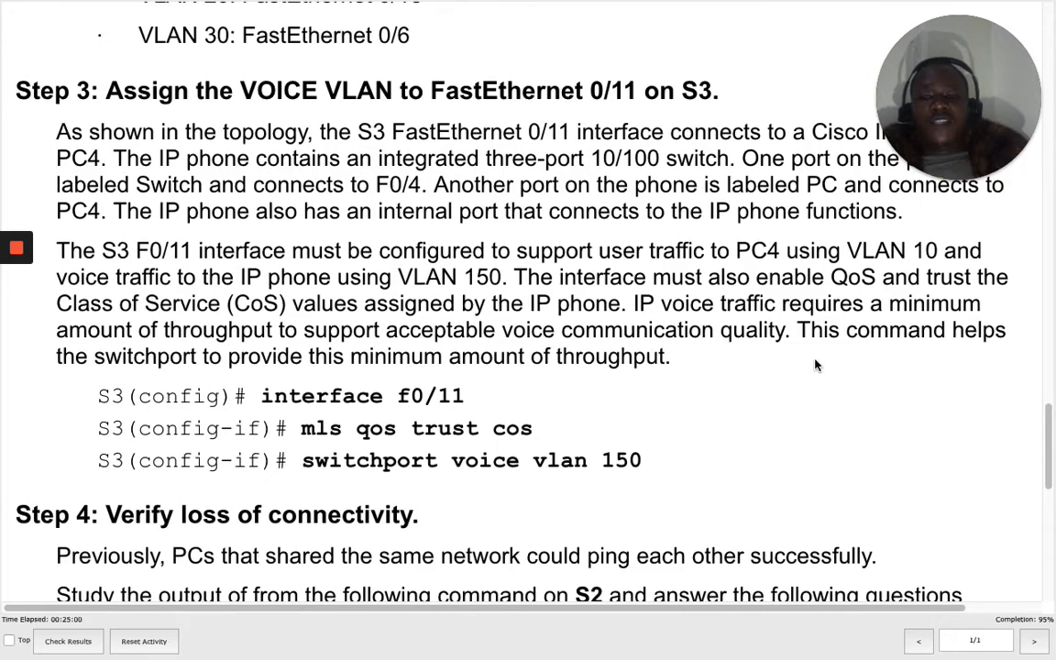
scroll(811, 365, "up", 2)
scroll(811, 365, "right", 2)
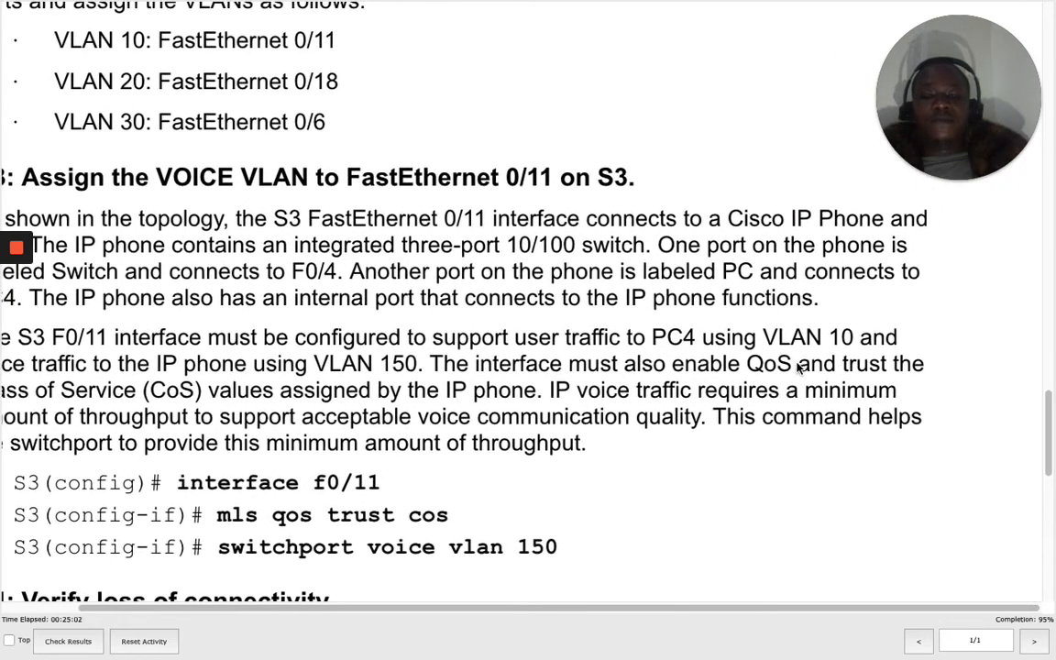
Reopen the CLI of switch S3 and switch to interface configuration mode for FastEthernet 0/11
key("ctrl+Right")
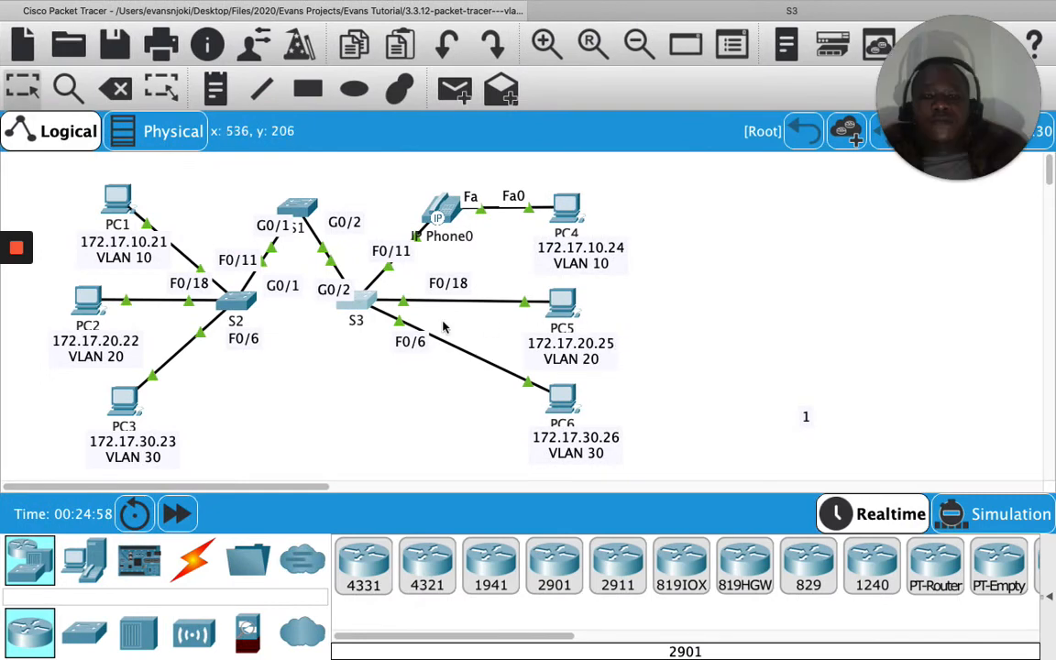
left_click(353, 305)
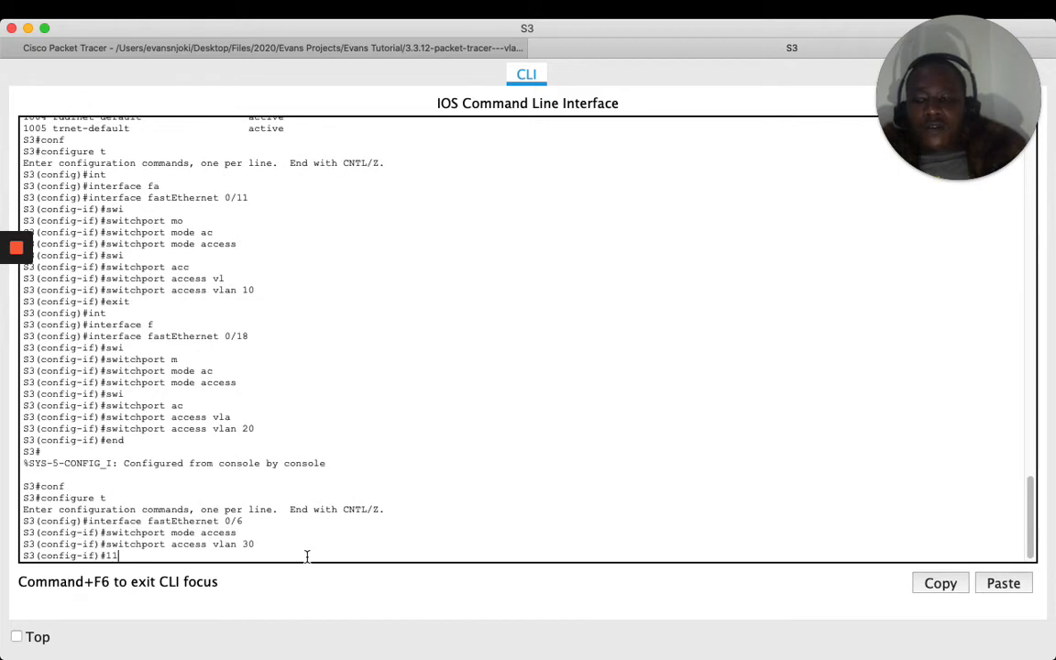
key("Up")
key("Up")
key("Up")
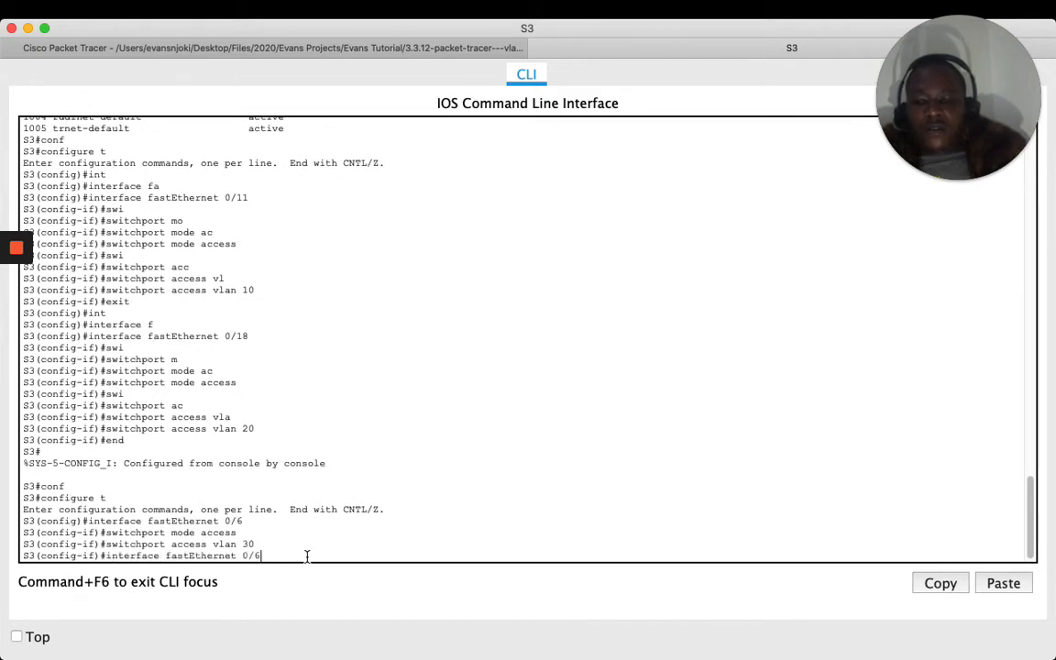
key("BackSpace")
type("11")
key("Return")
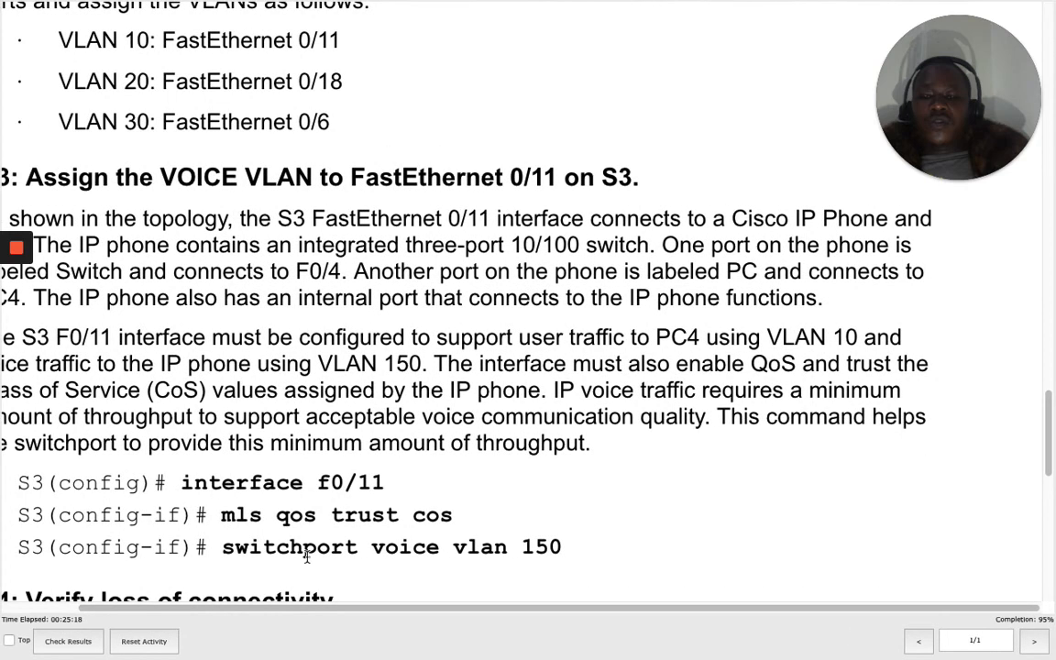
Set FastEthernet 0/11 on S3 to trust the IP phone's Class of Service values with mls qos trust cos
scroll(307, 556, "down", 2)
scroll(307, 556, "down", 1)
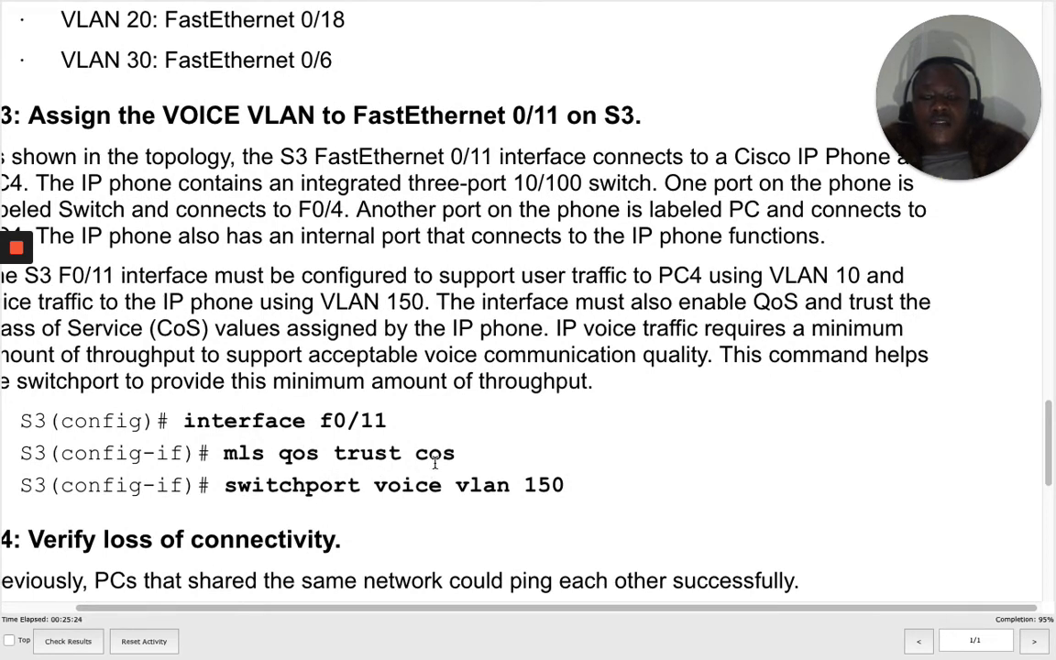
key("ctrl+Right")
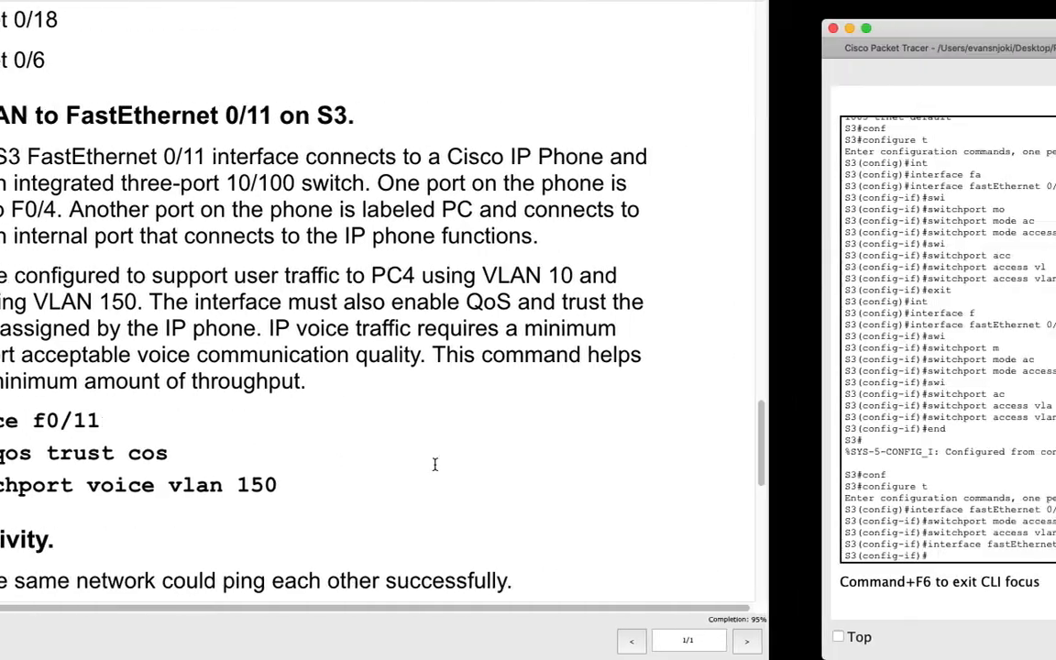
type("sw")
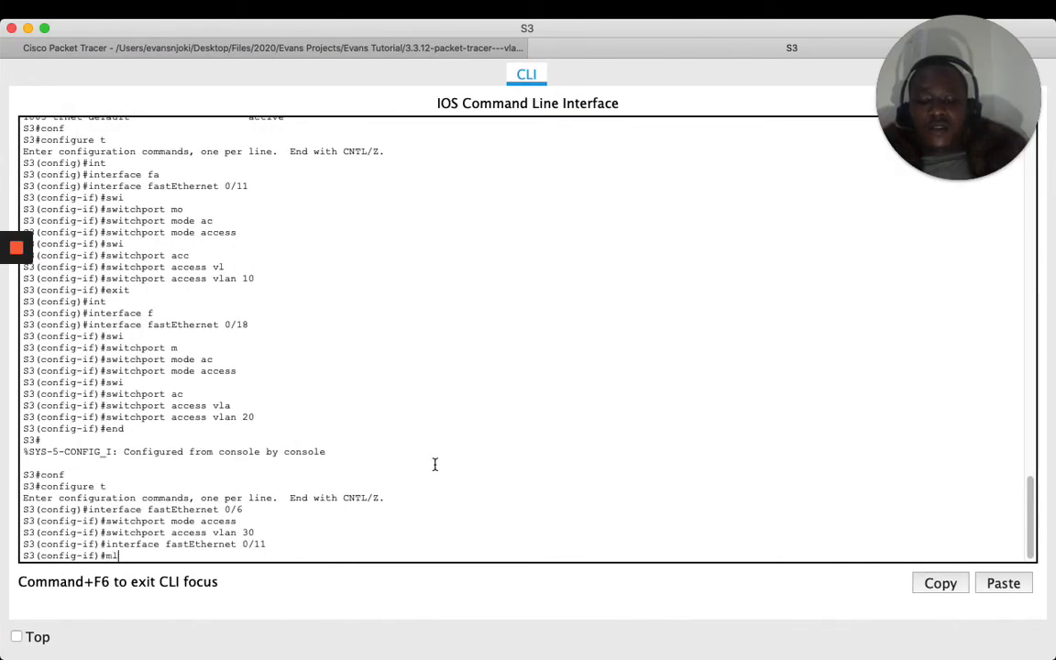
type("s qos")
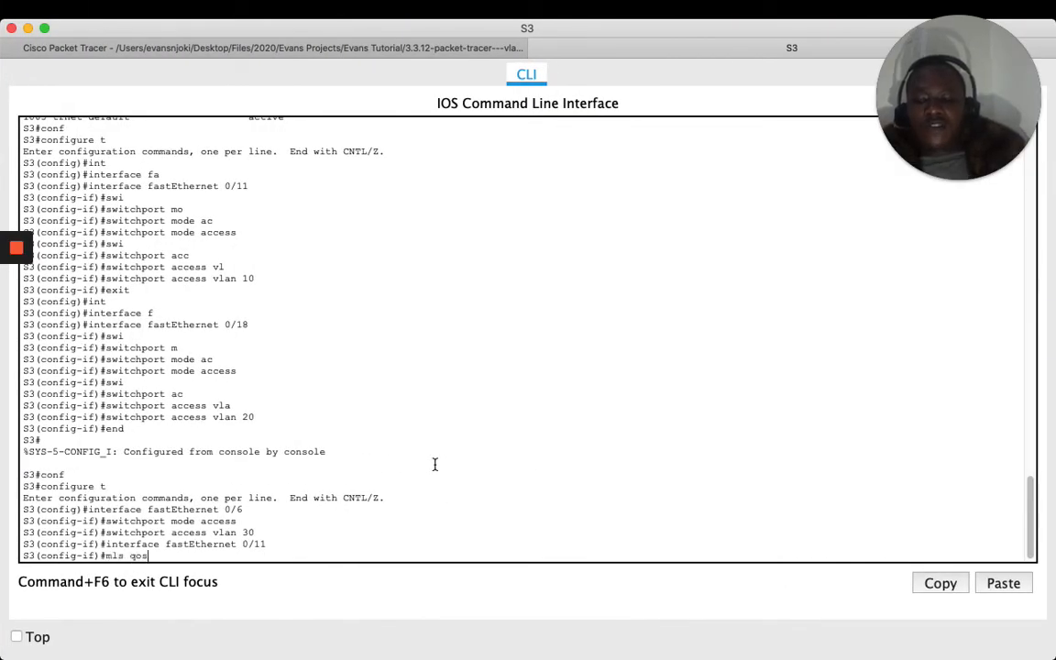
key("ctrl+Left")
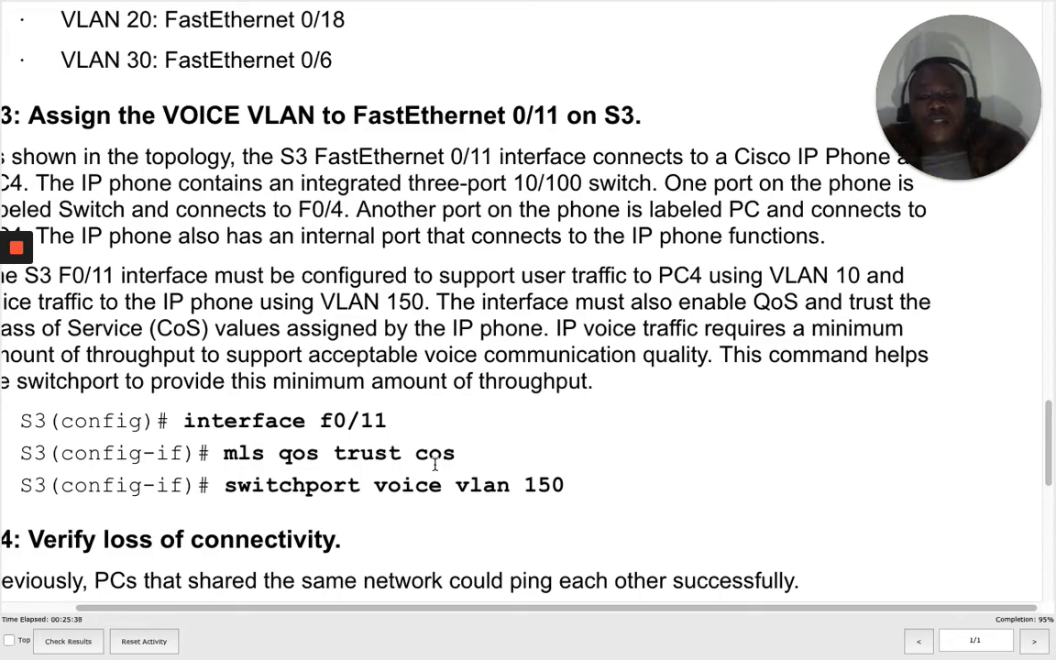
scroll(434, 464, "up", 3)
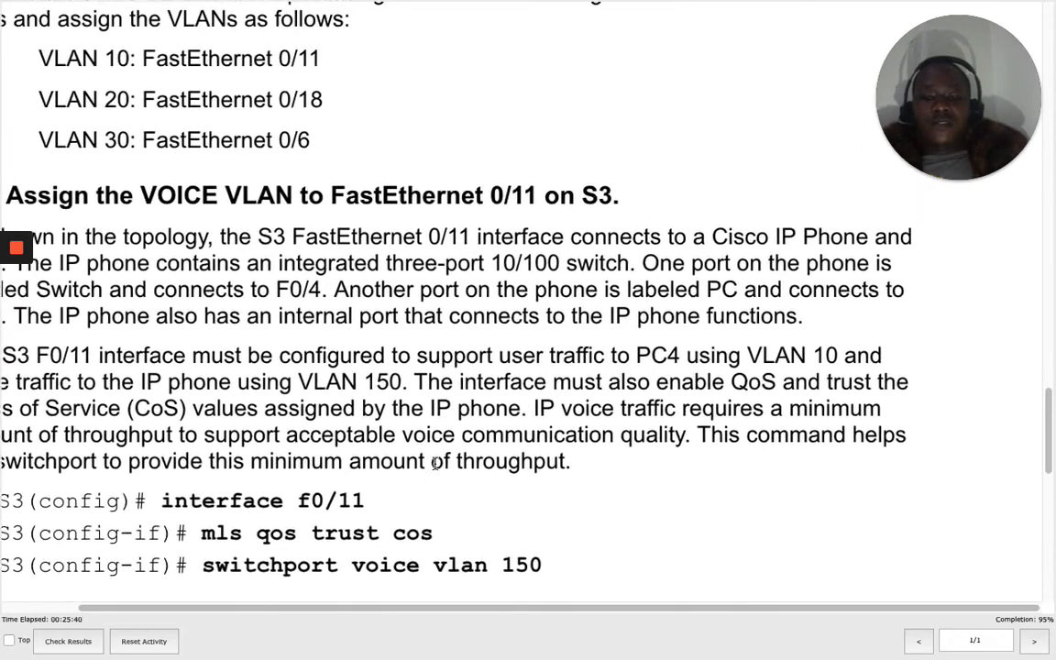
scroll(435, 464, "down", 3)
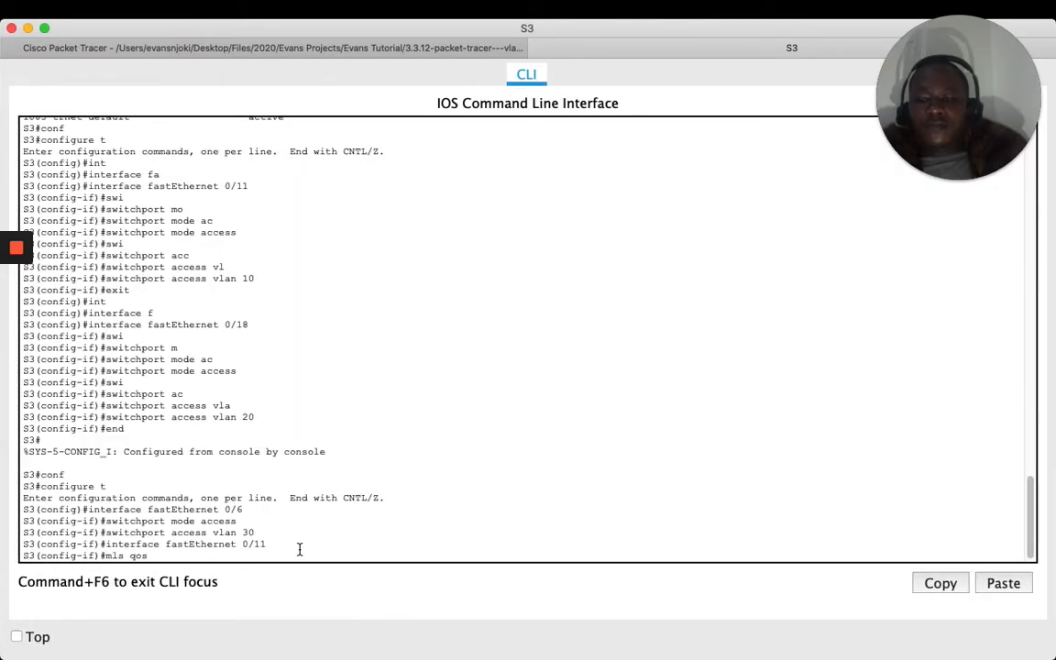
type("r")
key("Tab")
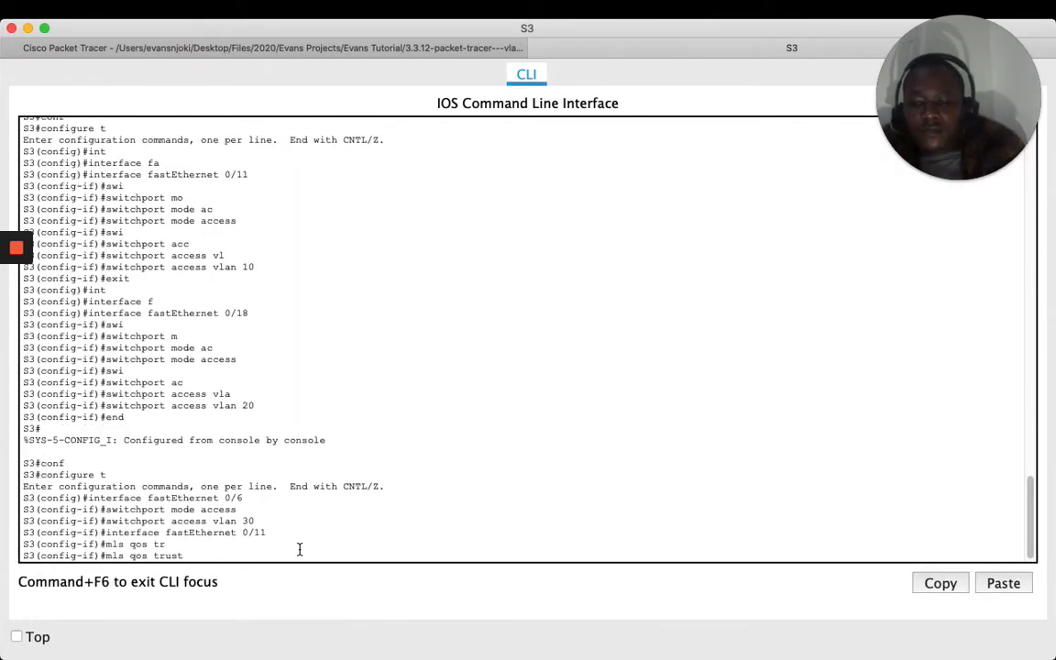
type("co")
key("Tab")
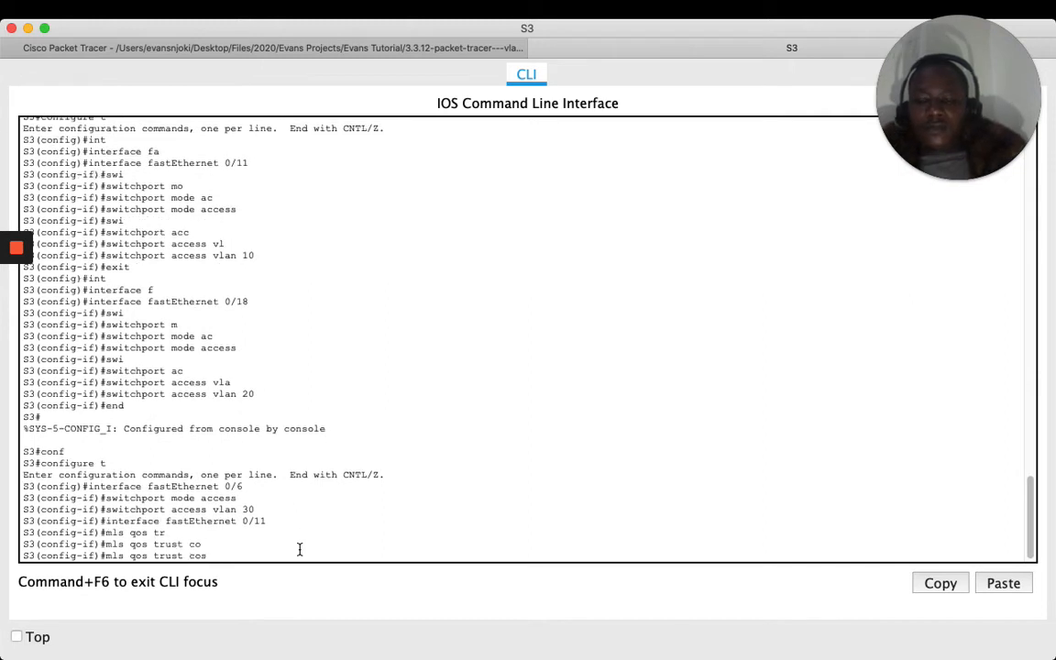
key("Return")
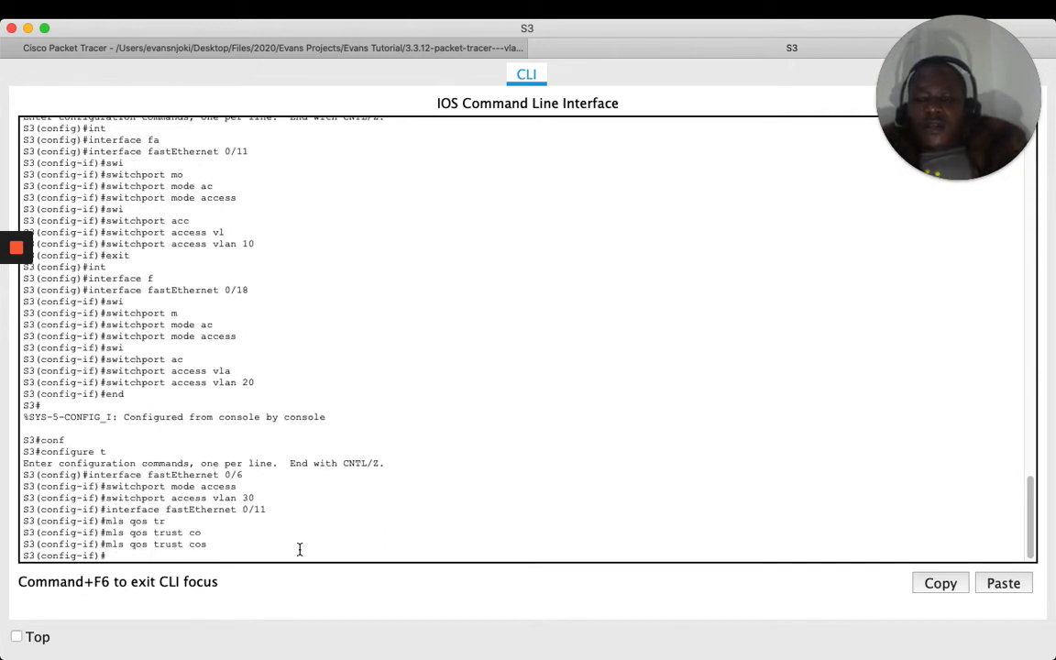
Assign voice VLAN 150 to FastEthernet 0/11 on S3 with switchport voice vlan 150
key("ctrl+Left")
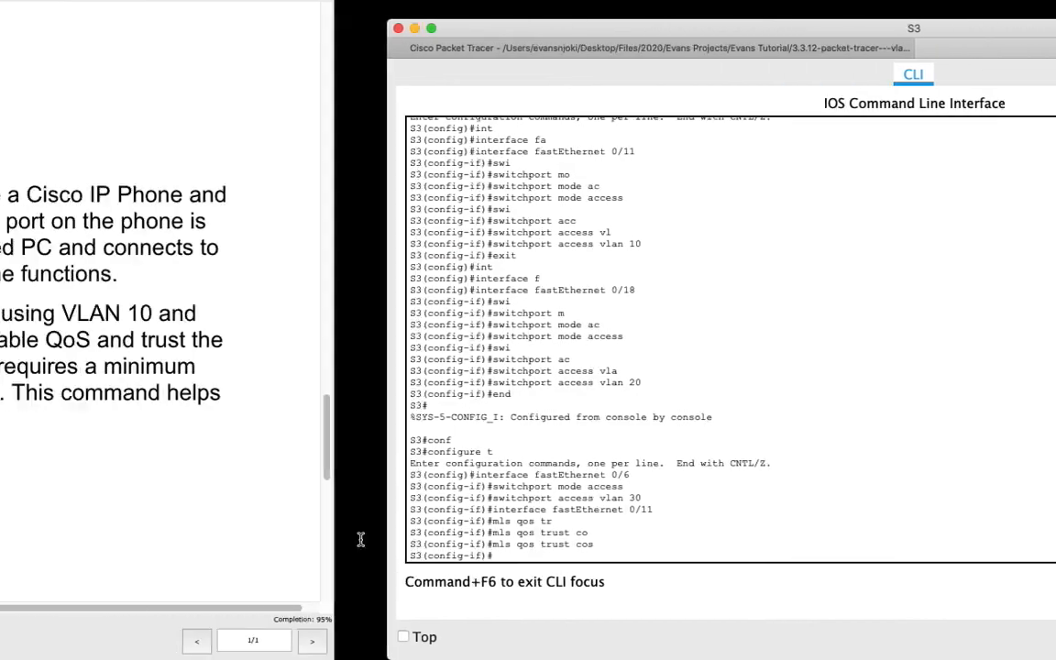
scroll(360, 539, "down", 2)
scroll(360, 539, "down", 1)
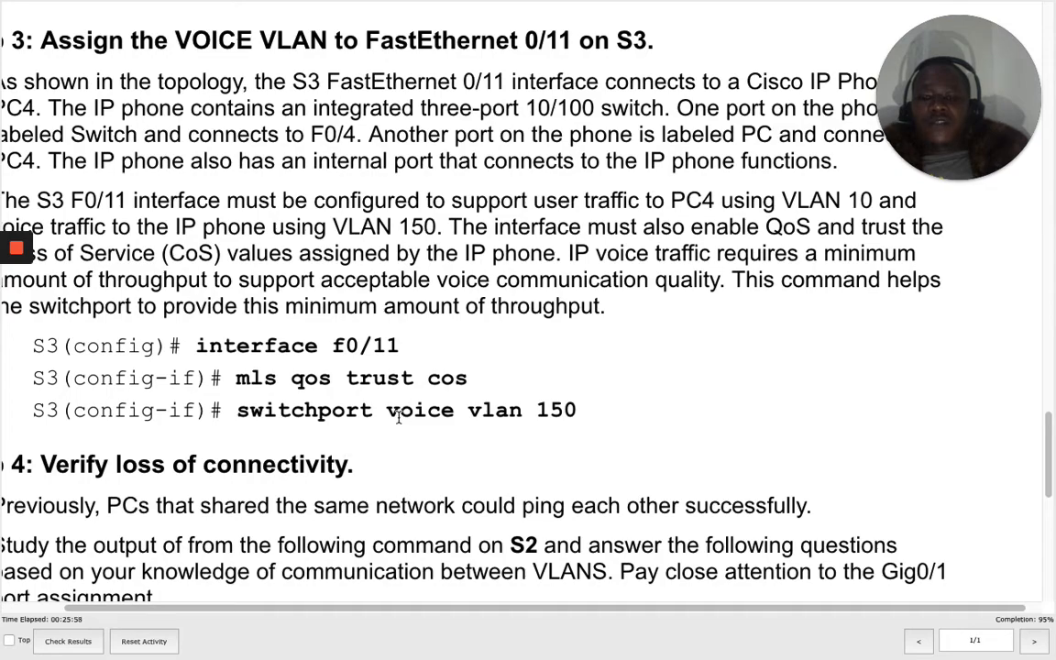
scroll(398, 418, "up", 1)
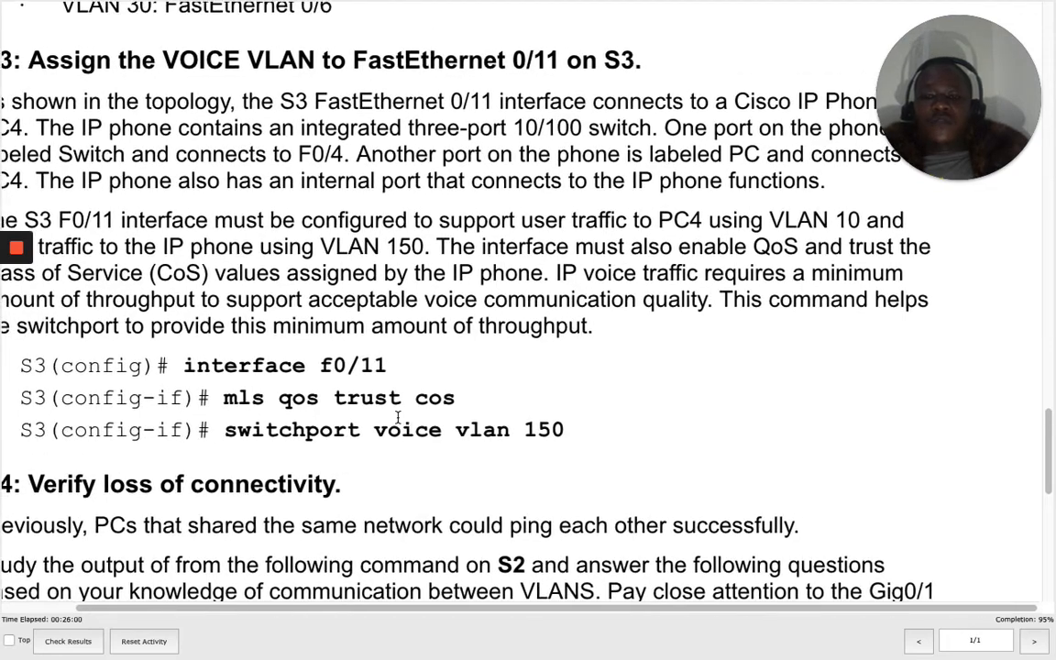
key("ctrl+Right")
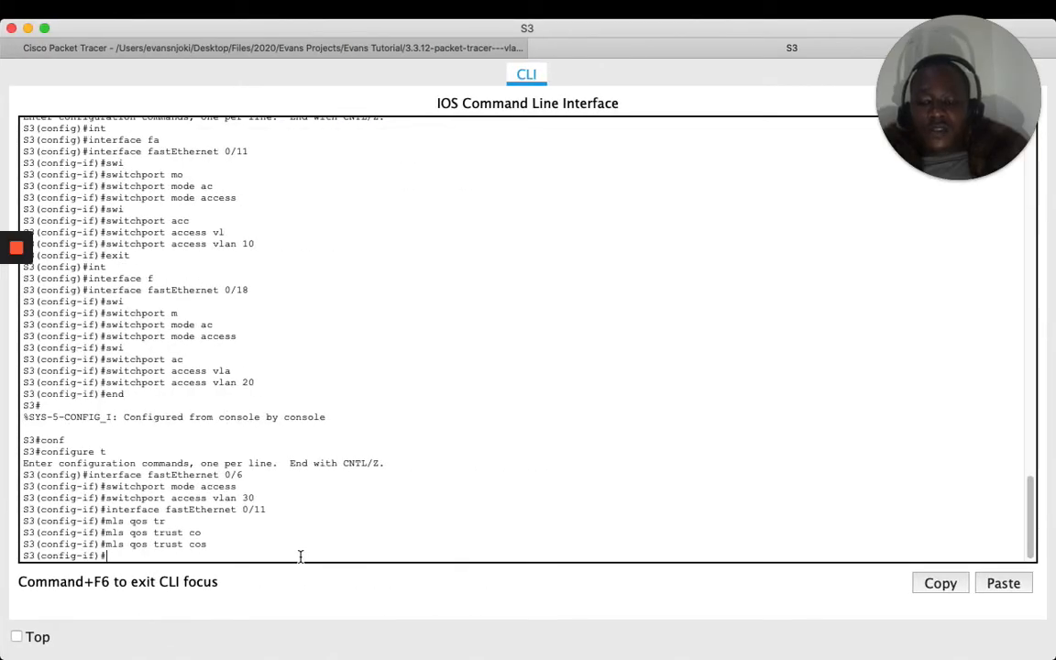
type("sw")
key("Tab")
type("voi")
key("Tab")
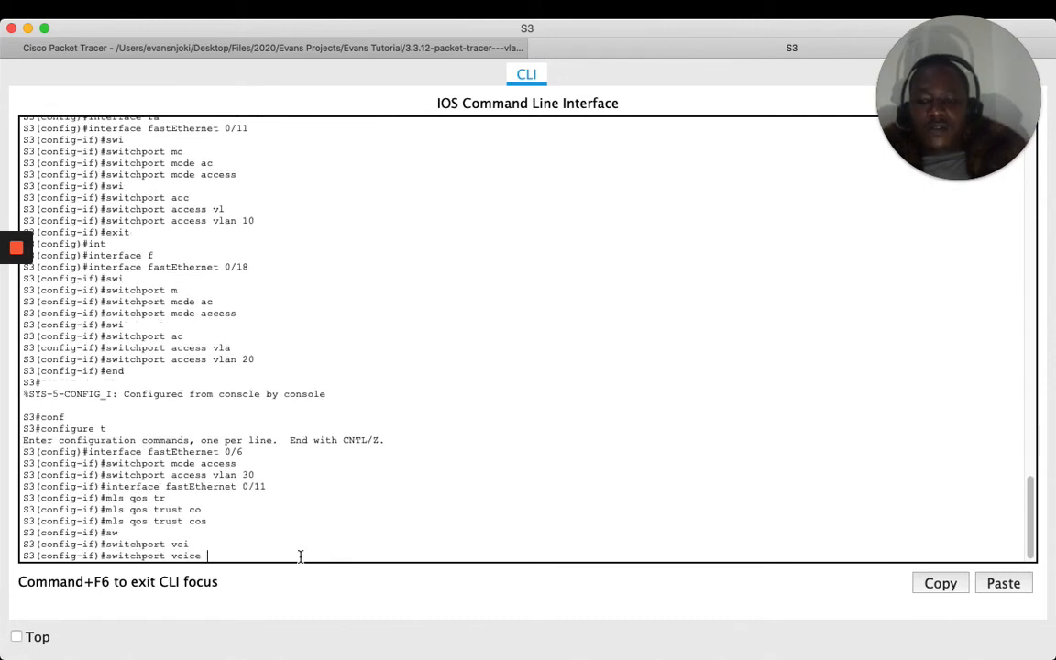
type("vl")
key("Tab")
type("150")
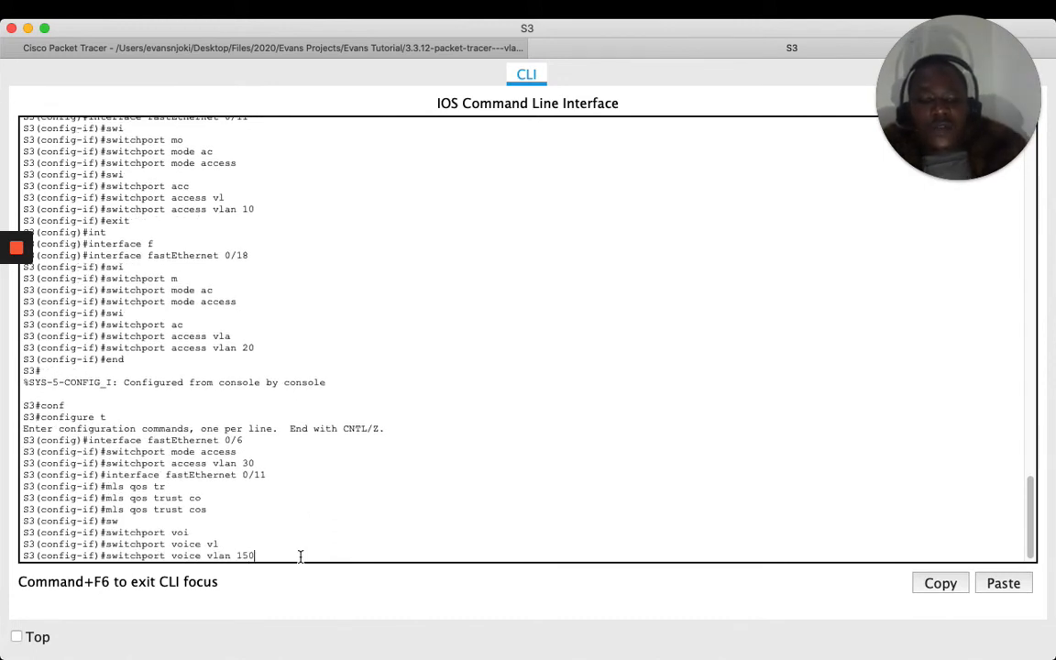
key("Return")
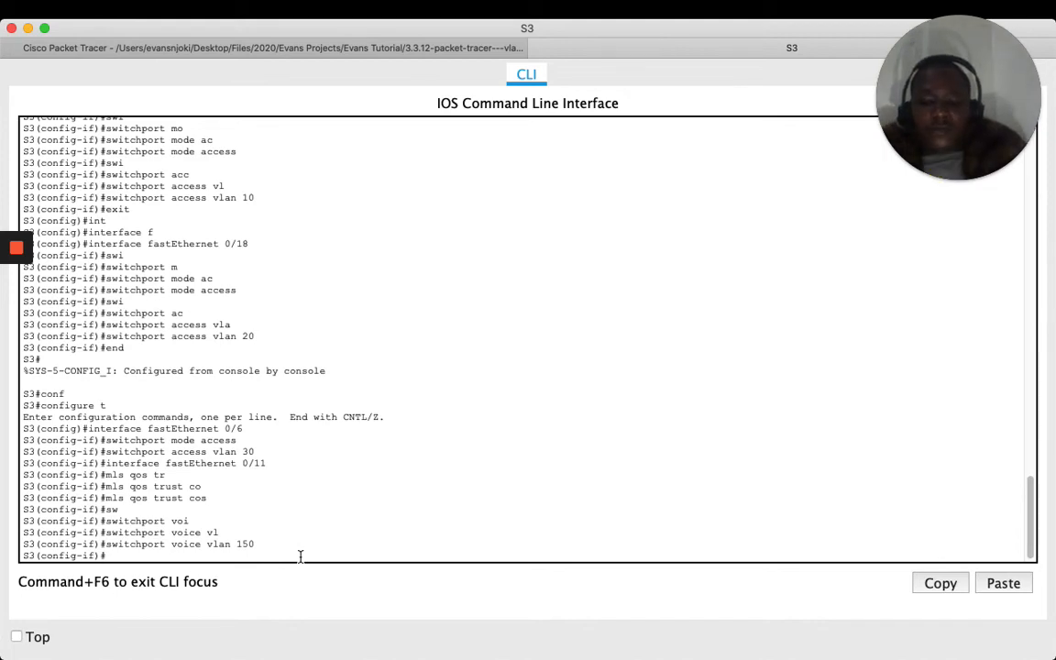
Read the Step 4 instructions on verifying loss of connectivity, including the sample S2 show vlan brief output and its Gig0/1 port assignment
key("ctrl+Left")
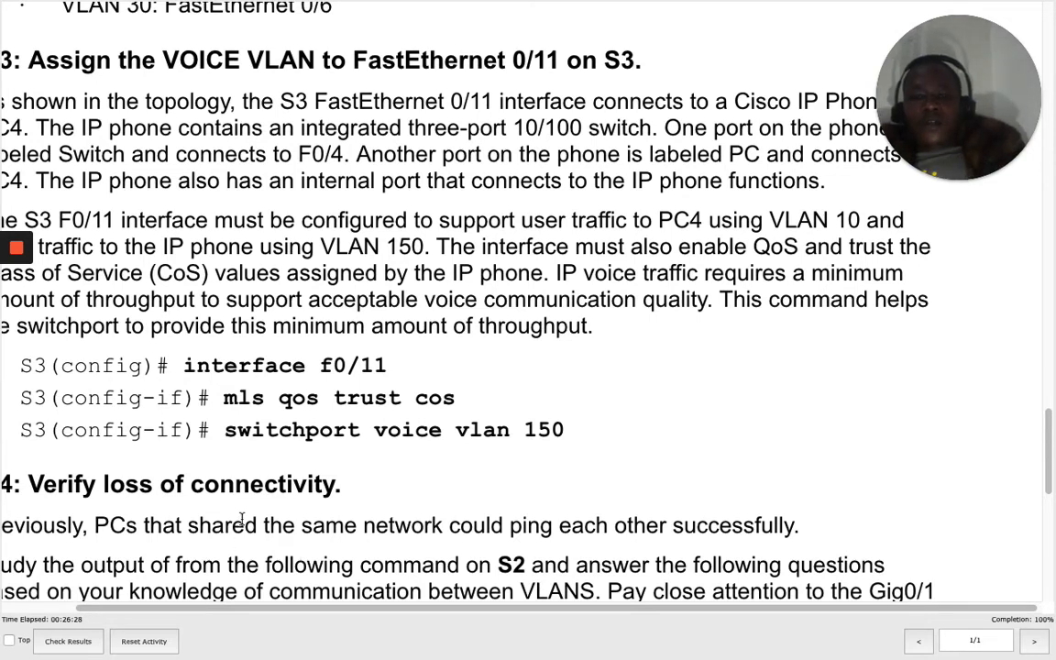
scroll(284, 433, "down", 5)
scroll(284, 433, "left", 1)
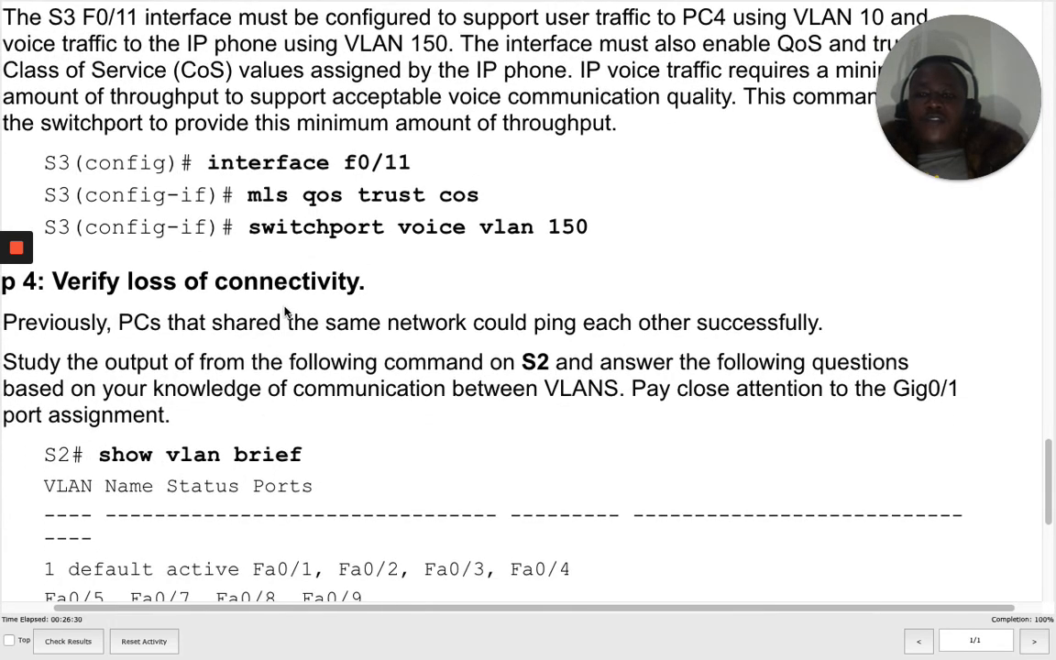
scroll(284, 307, "down", 2)
scroll(285, 307, "left", 1)
scroll(284, 307, "down", 1)
scroll(284, 308, "left", 1)
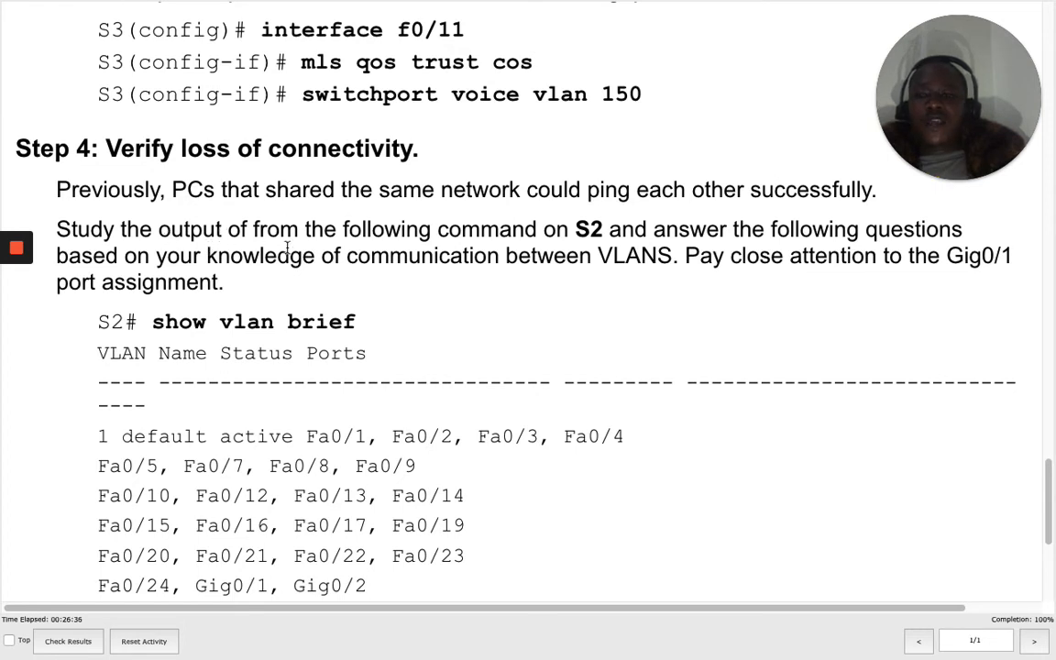
scroll(300, 251, "down", 1)
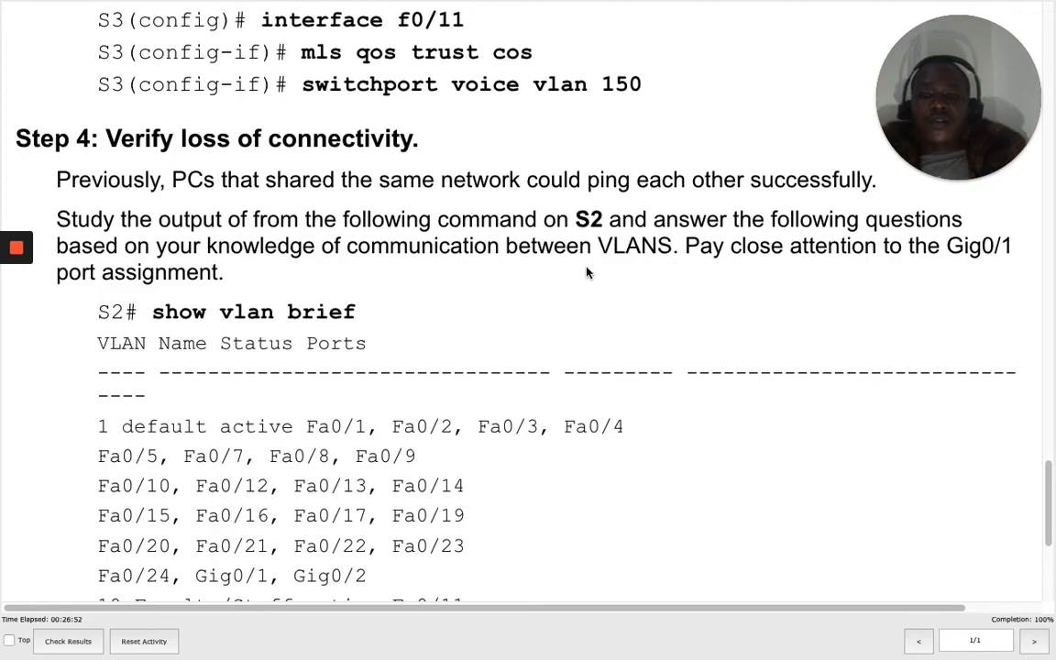
key("ctrl+Right")
key("ctrl+Left")
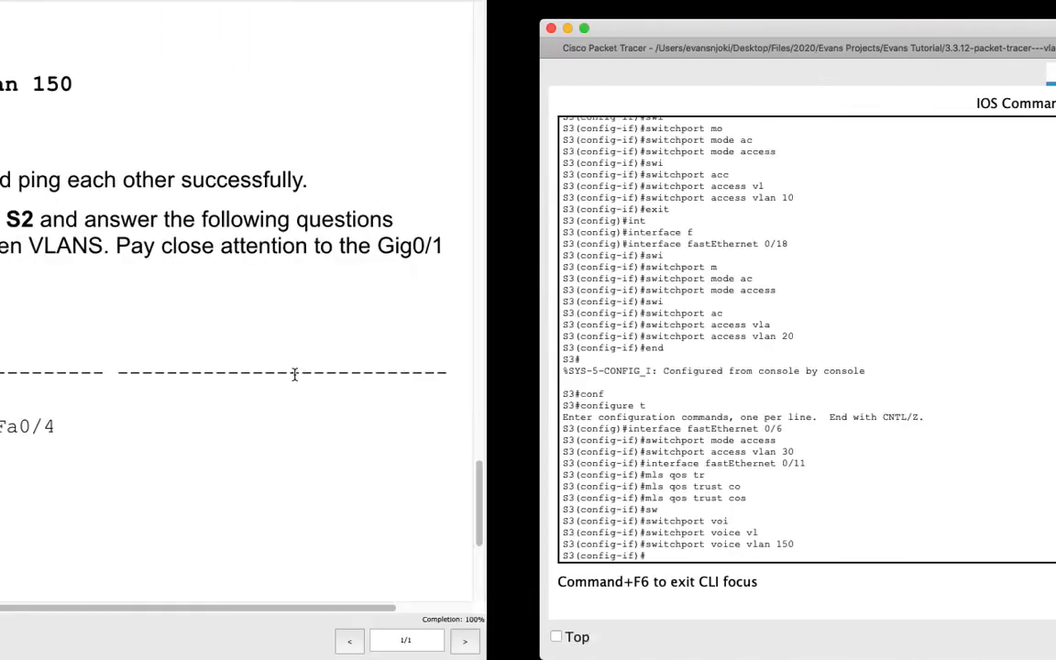
scroll(248, 427, "down", 5)
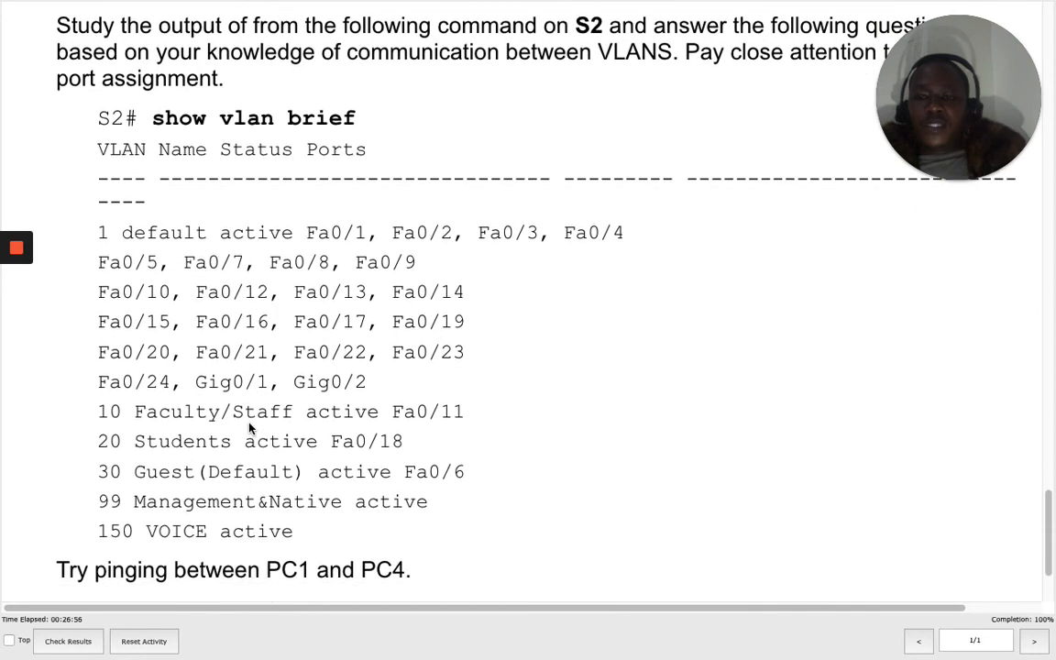
scroll(249, 427, "down", 2)
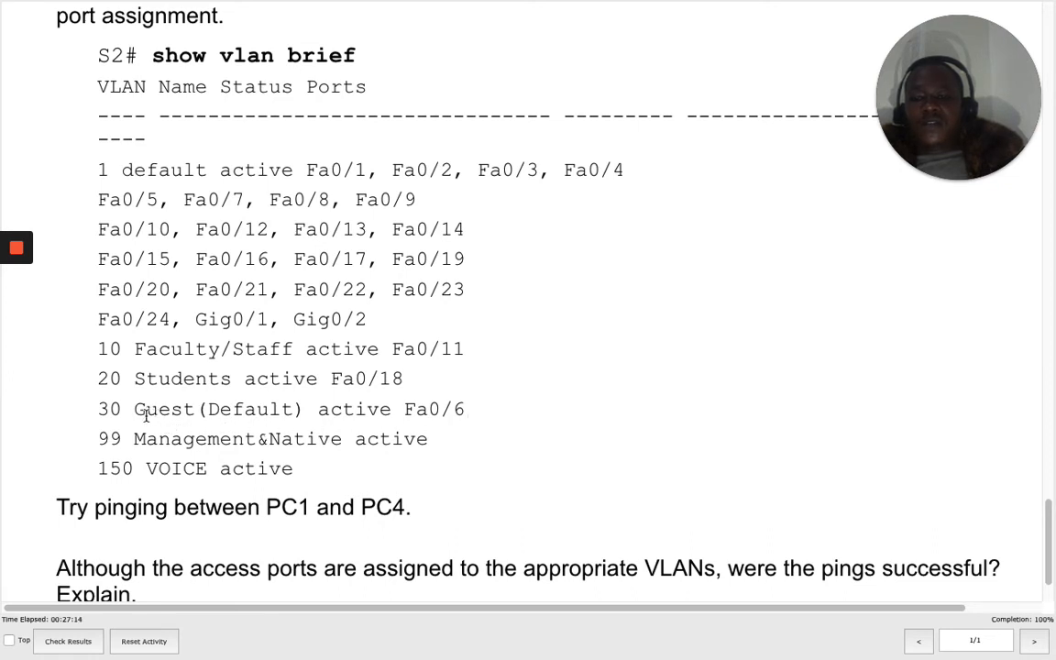
scroll(139, 414, "down", 1)
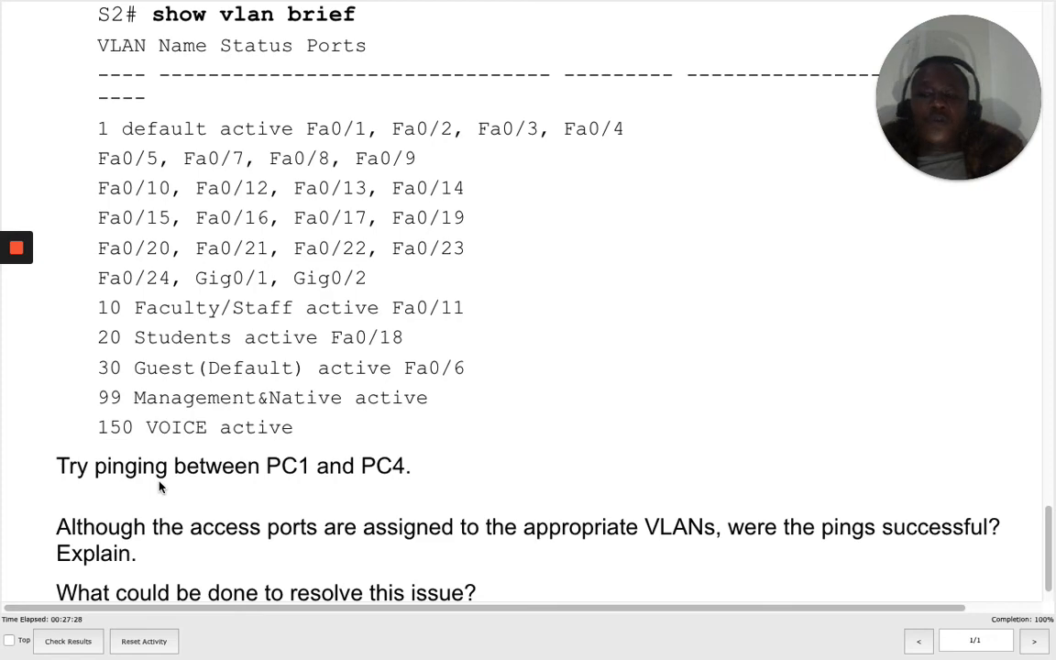
scroll(159, 486, "down", 1)
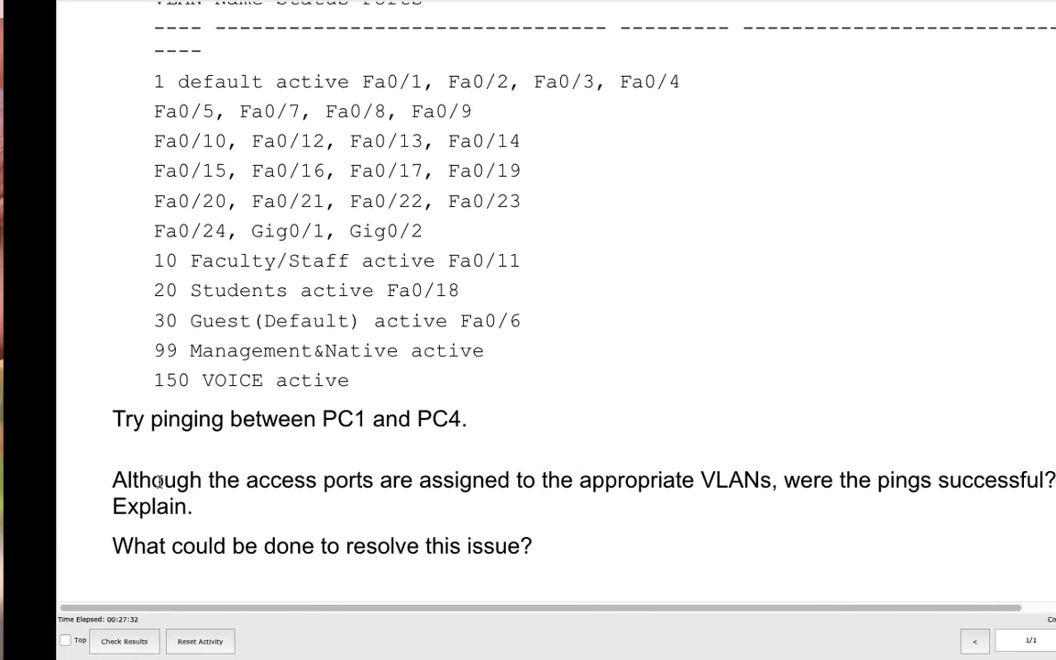
Ping PC4 at 172.17.10.24 from PC1's Command Prompt to test connectivity within VLAN 10
key("ctrl+Right")
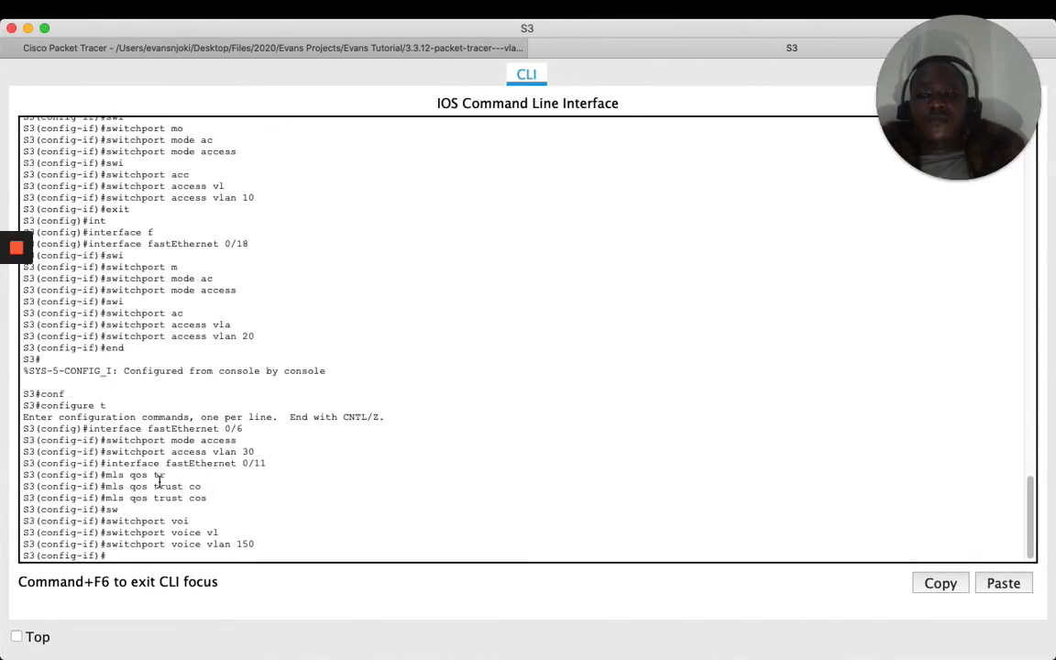
left_click(537, 50)
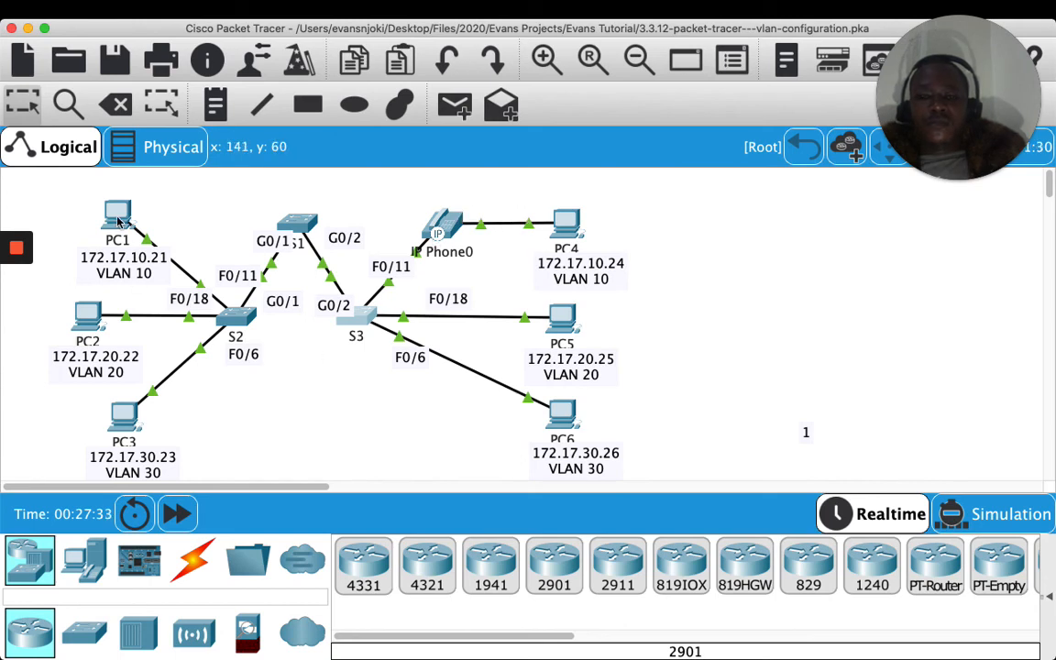
mouse_move(120, 220)
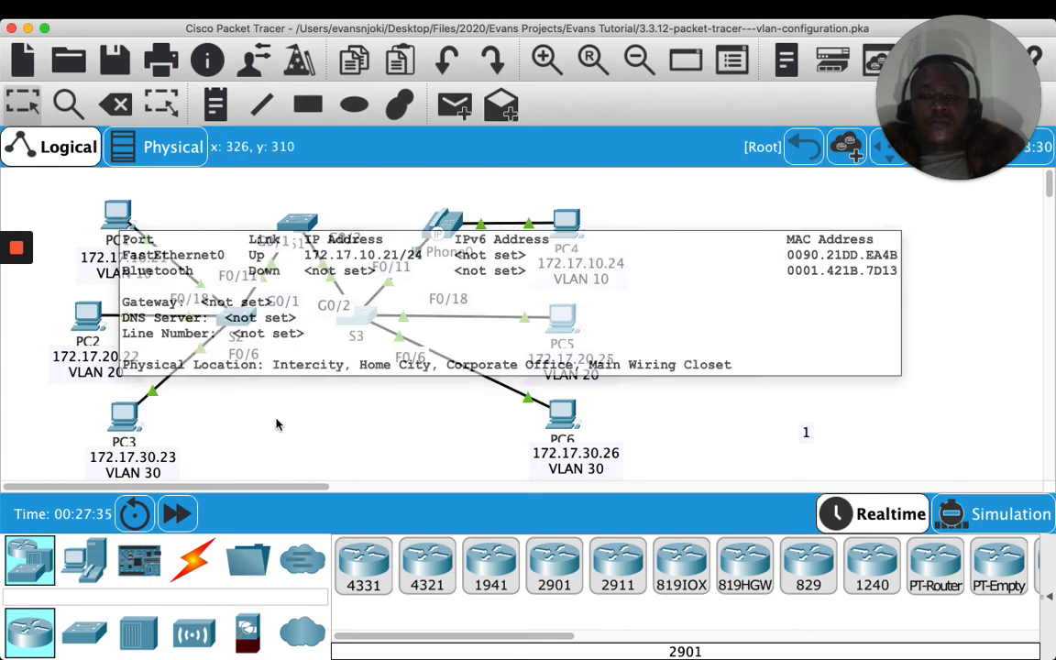
left_click(110, 209)
left_click(600, 201)
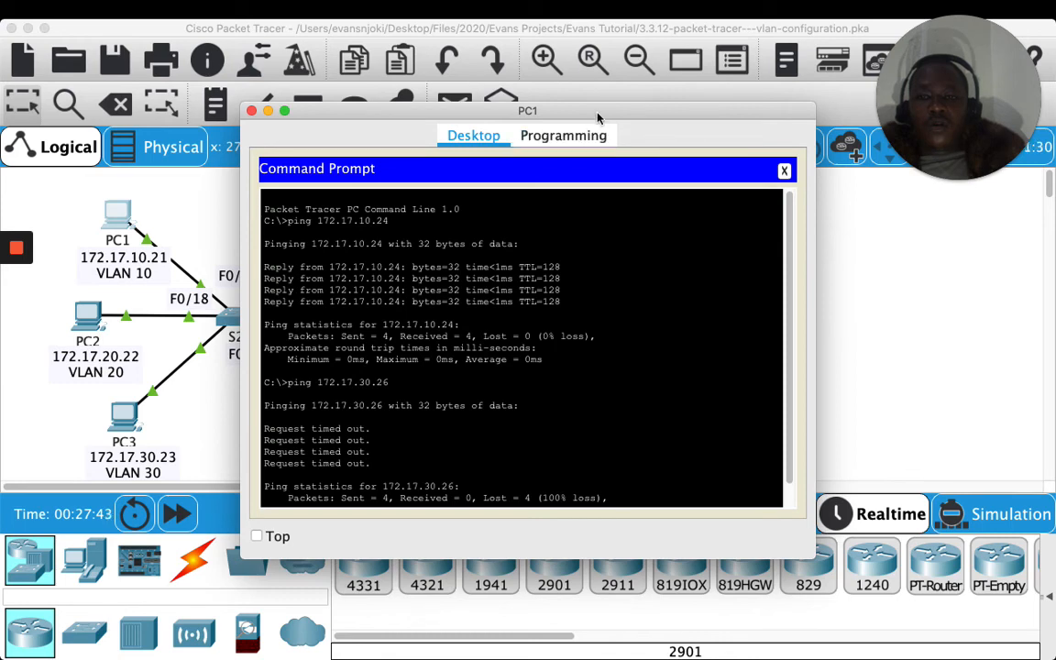
left_click_drag(589, 117, 496, 111)
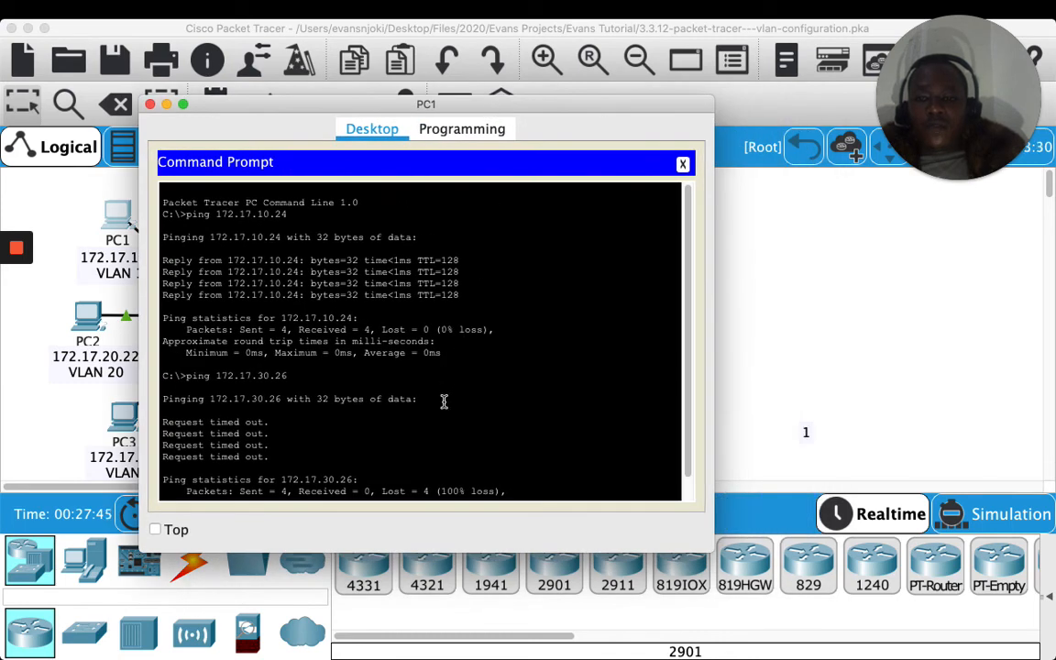
key("Return")
key("Up")
key("Up")
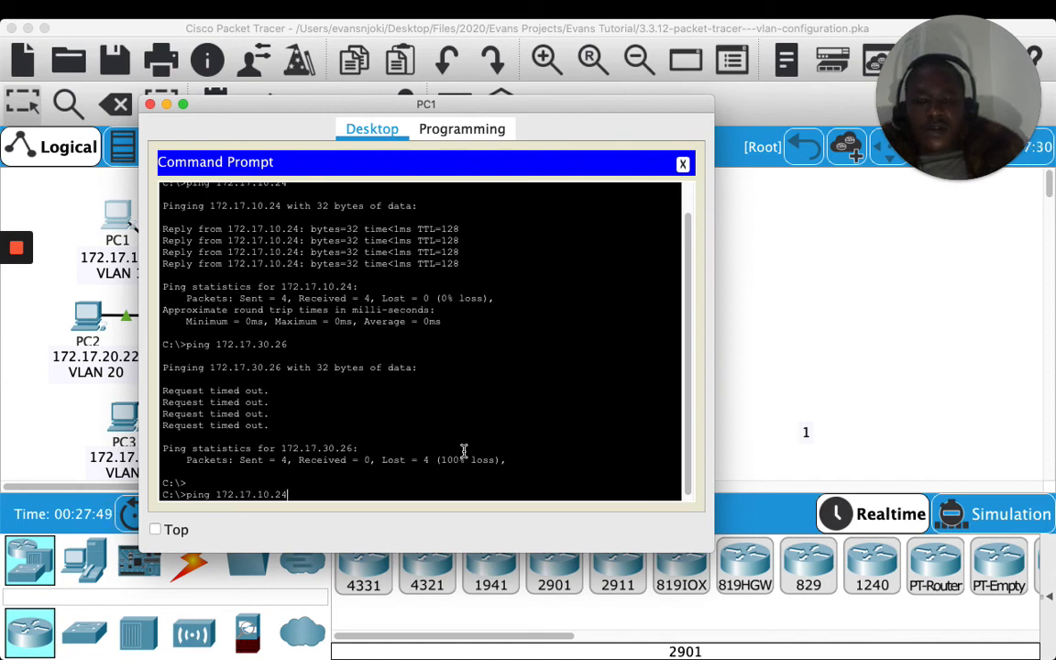
key("Return")
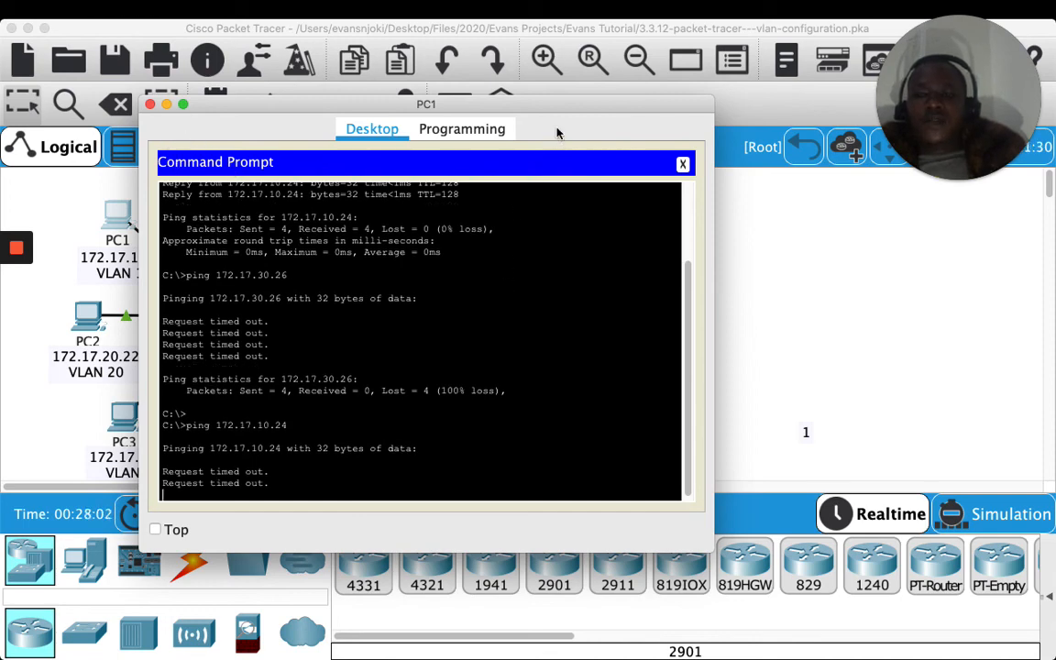
Review PC1's ping output, inspect the G0/1 link between S1 and S2 in the topology, and return to the closing Step 4 questions
left_click_drag(563, 101, 596, 187)
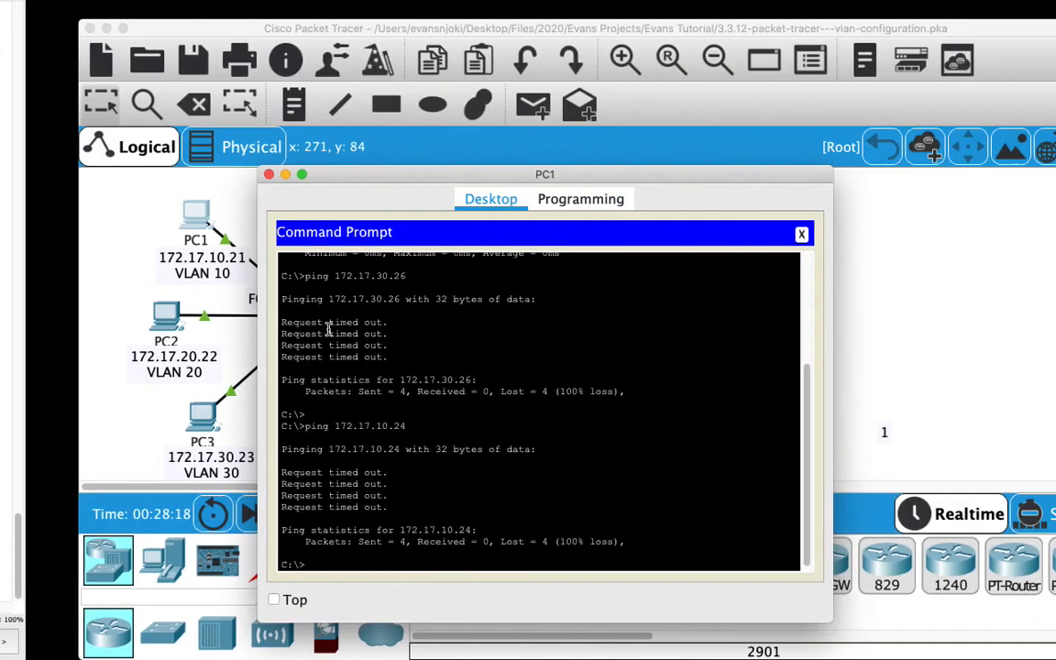
left_click(162, 195)
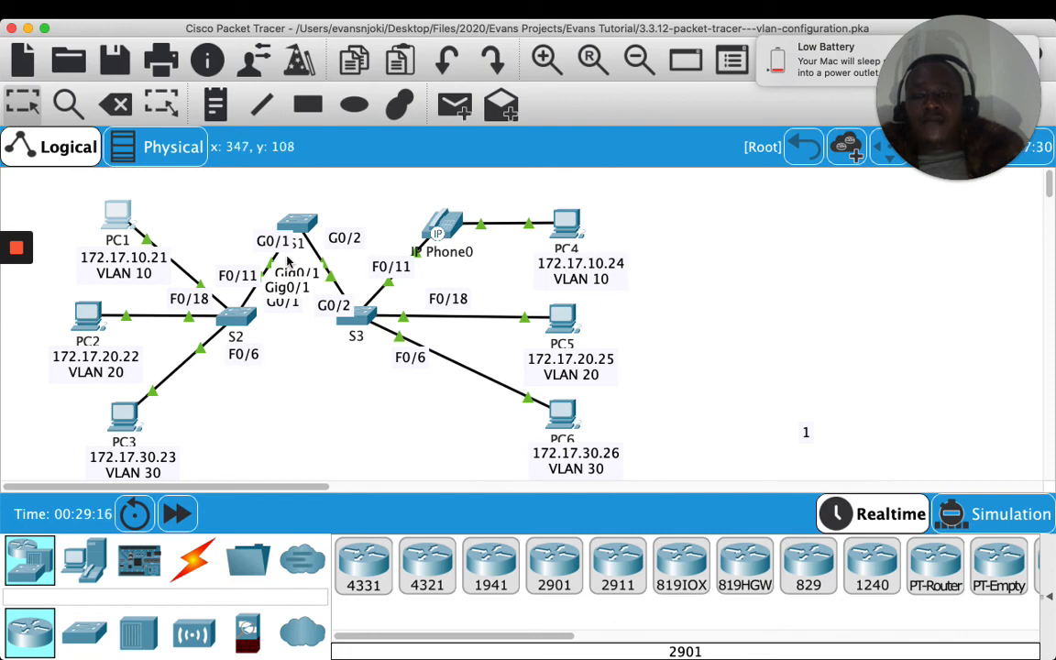
mouse_move(287, 263)
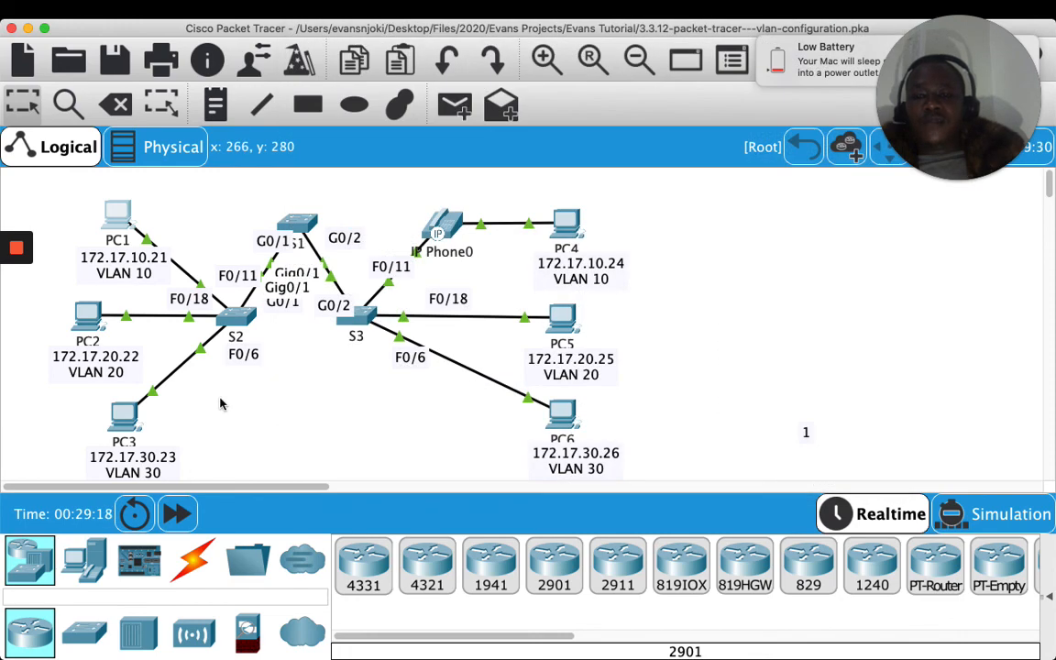
key("ctrl+Left")
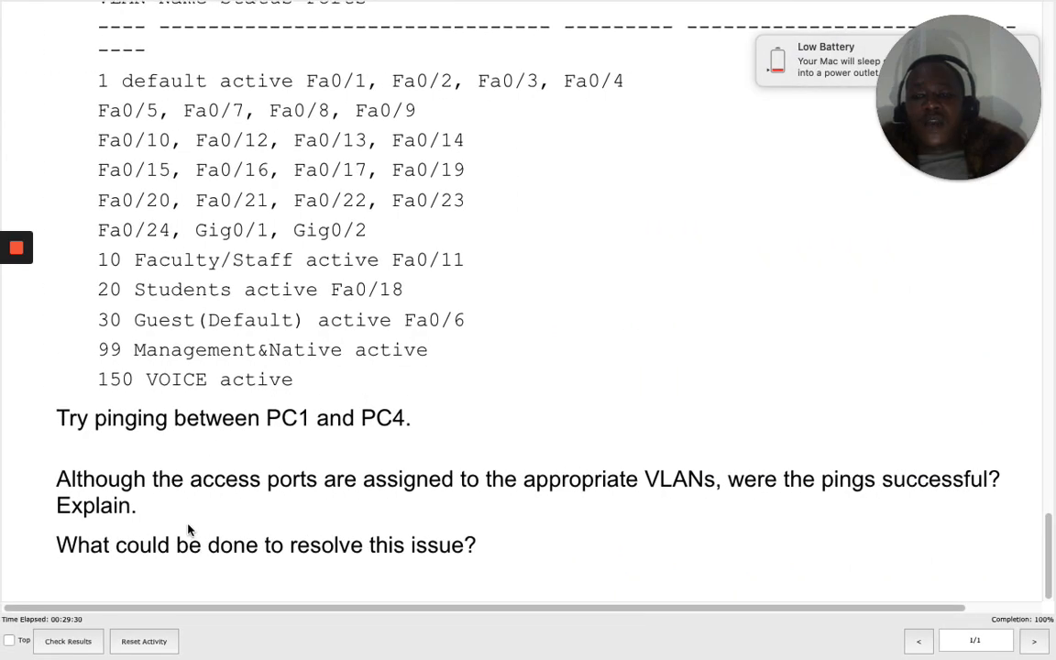